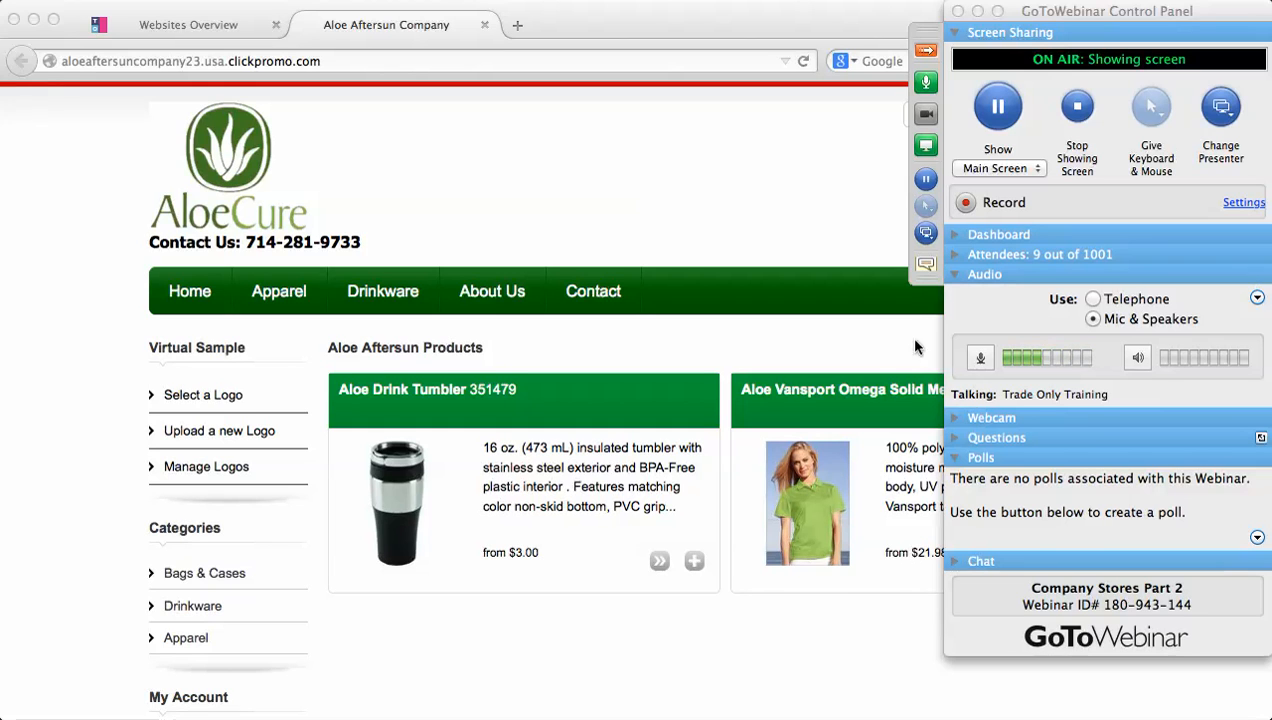
Expand the webinar Chat and Questions, collapse the control panel, and return to Websites Overview.
click(924, 265)
click(924, 265)
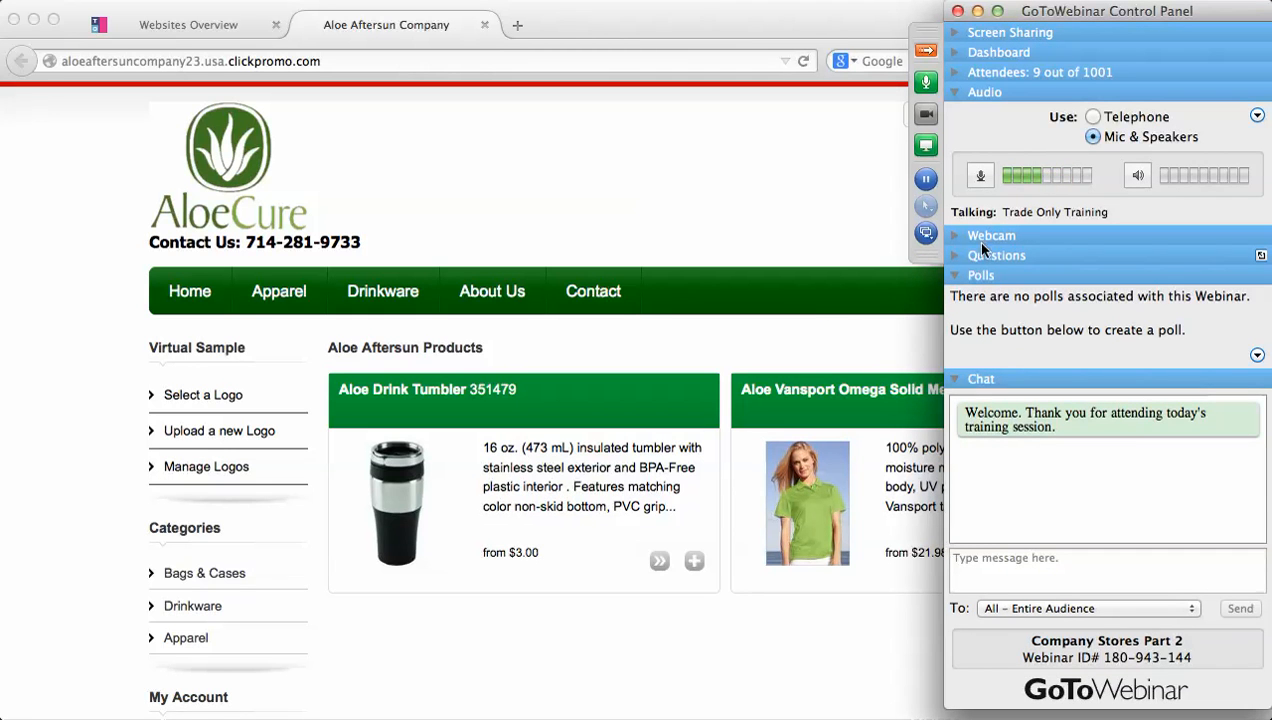
click(958, 256)
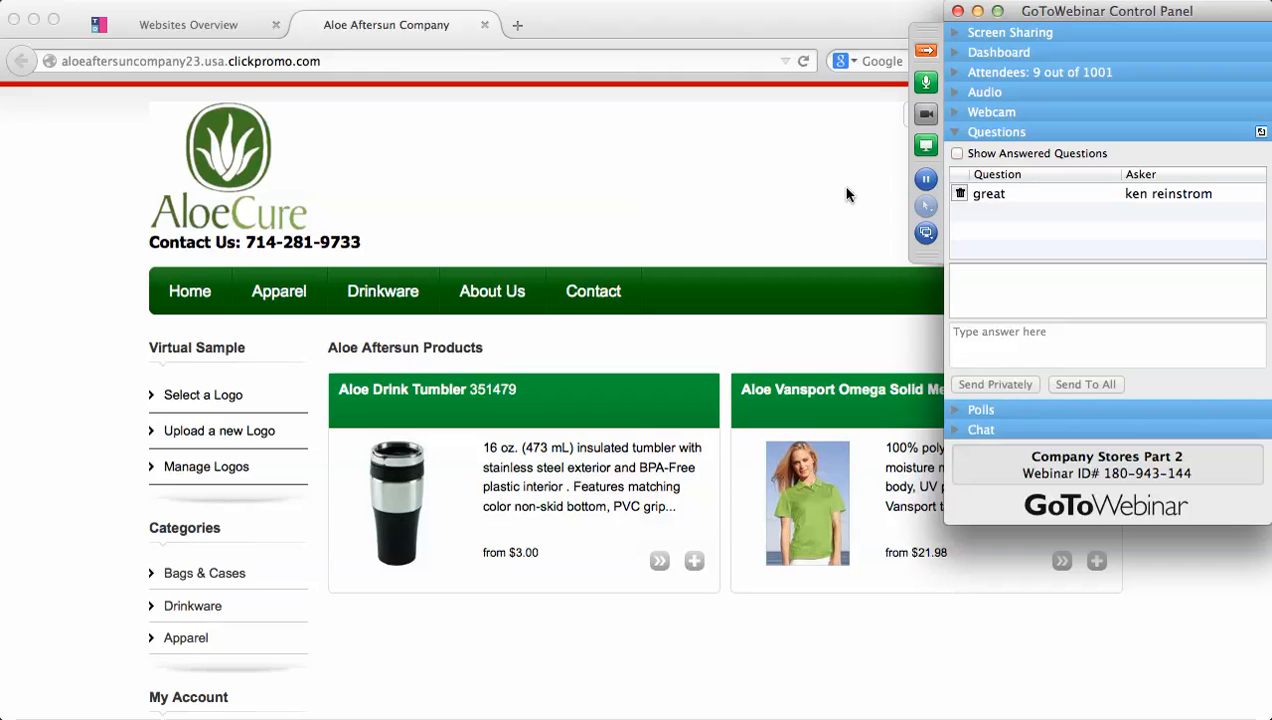
click(924, 53)
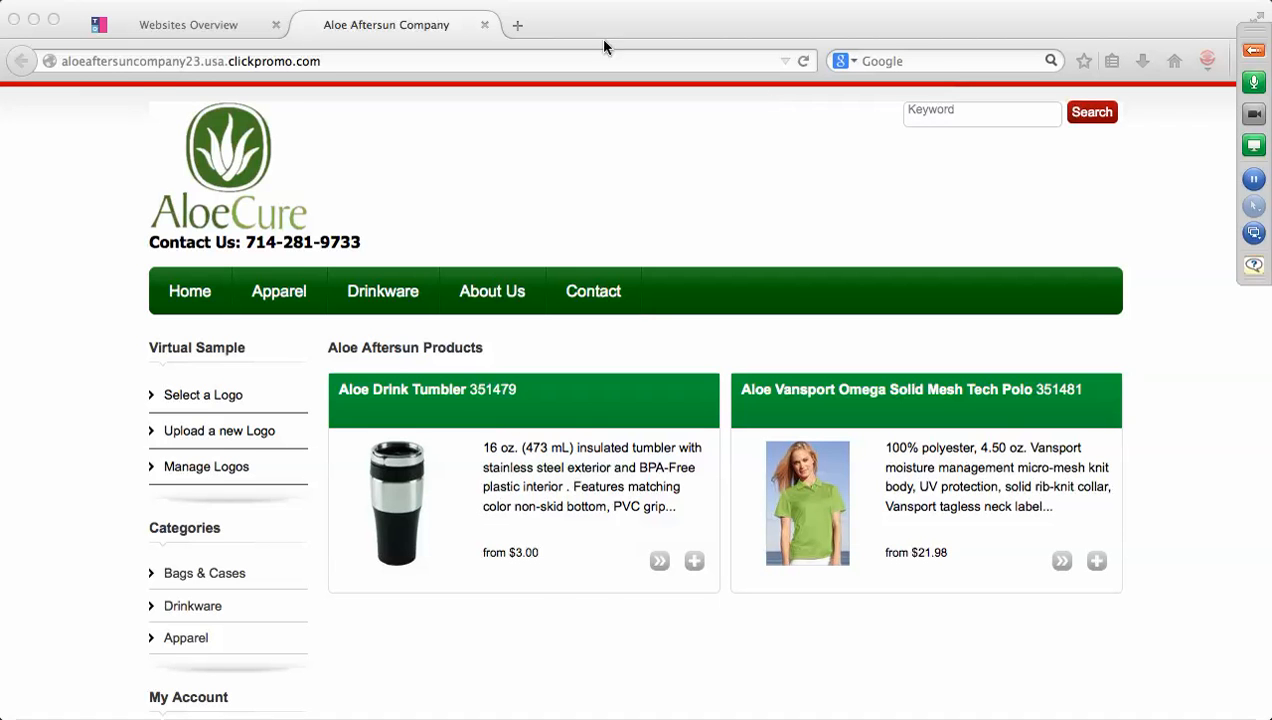
click(224, 30)
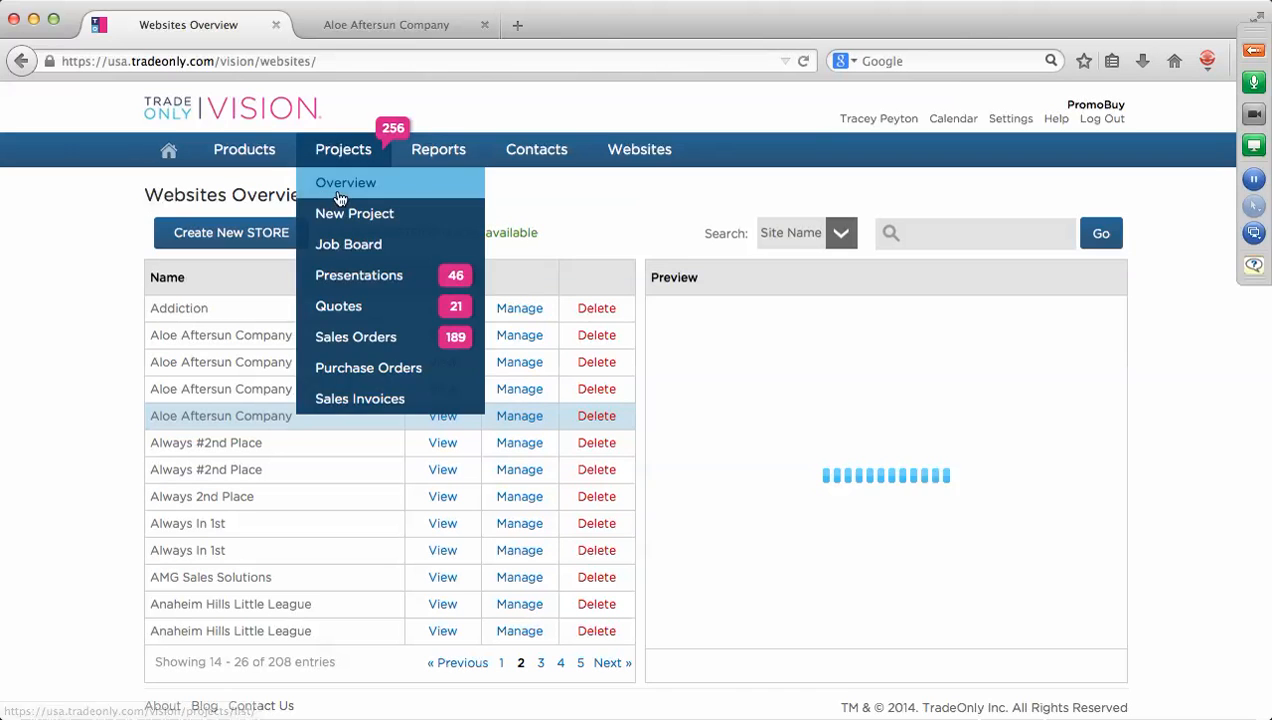
Start a new website for the customer Anaheim Hills Little League and advance to Step 2: Products.
mouse_move(657, 157)
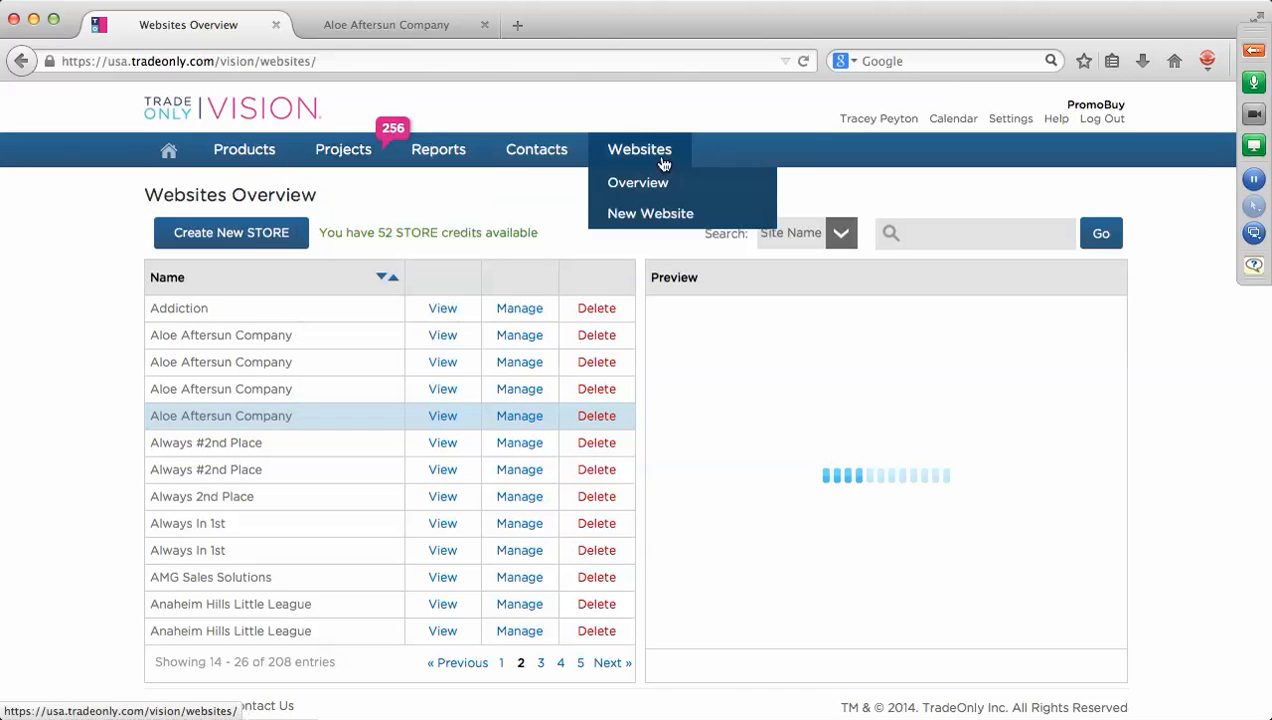
click(657, 216)
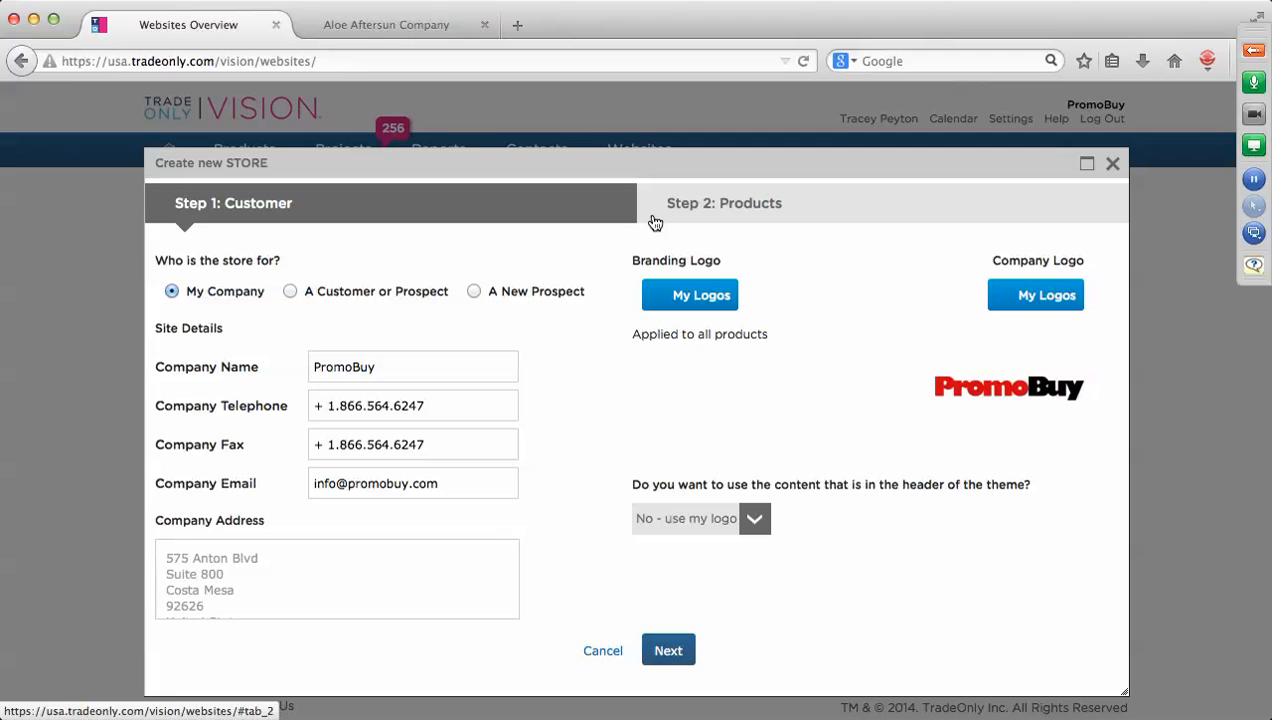
click(289, 292)
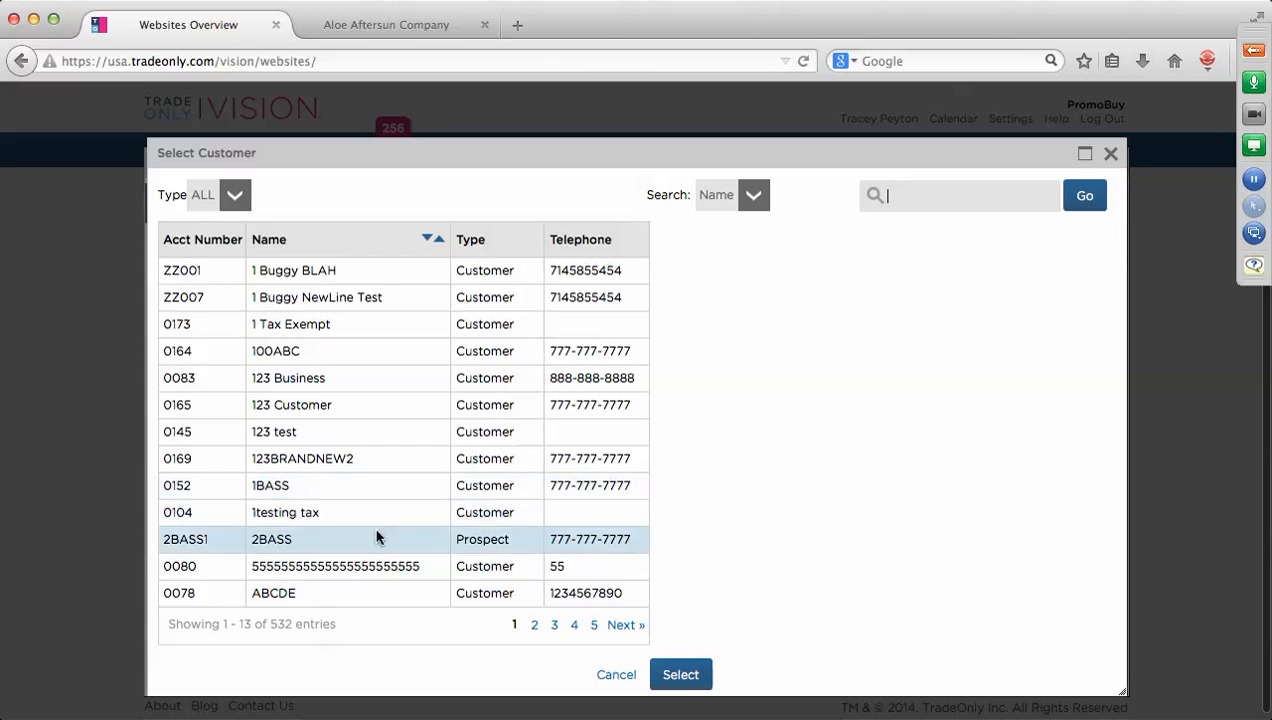
click(625, 626)
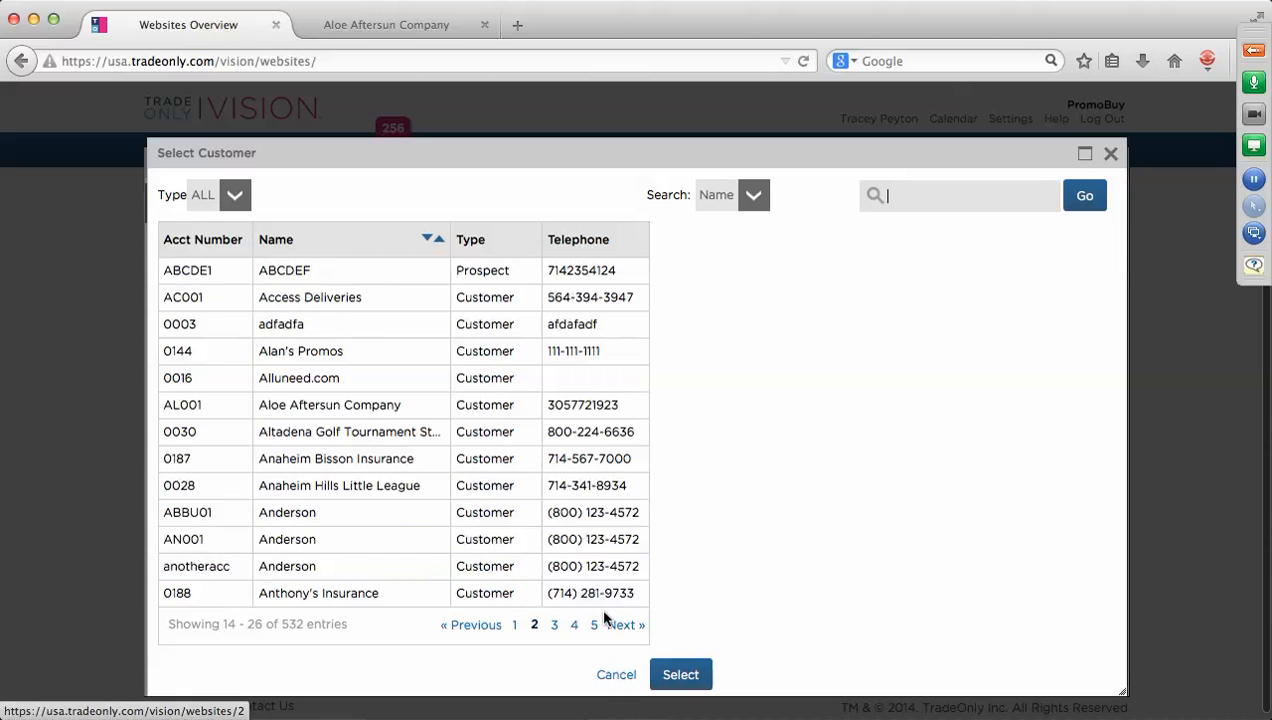
click(381, 487)
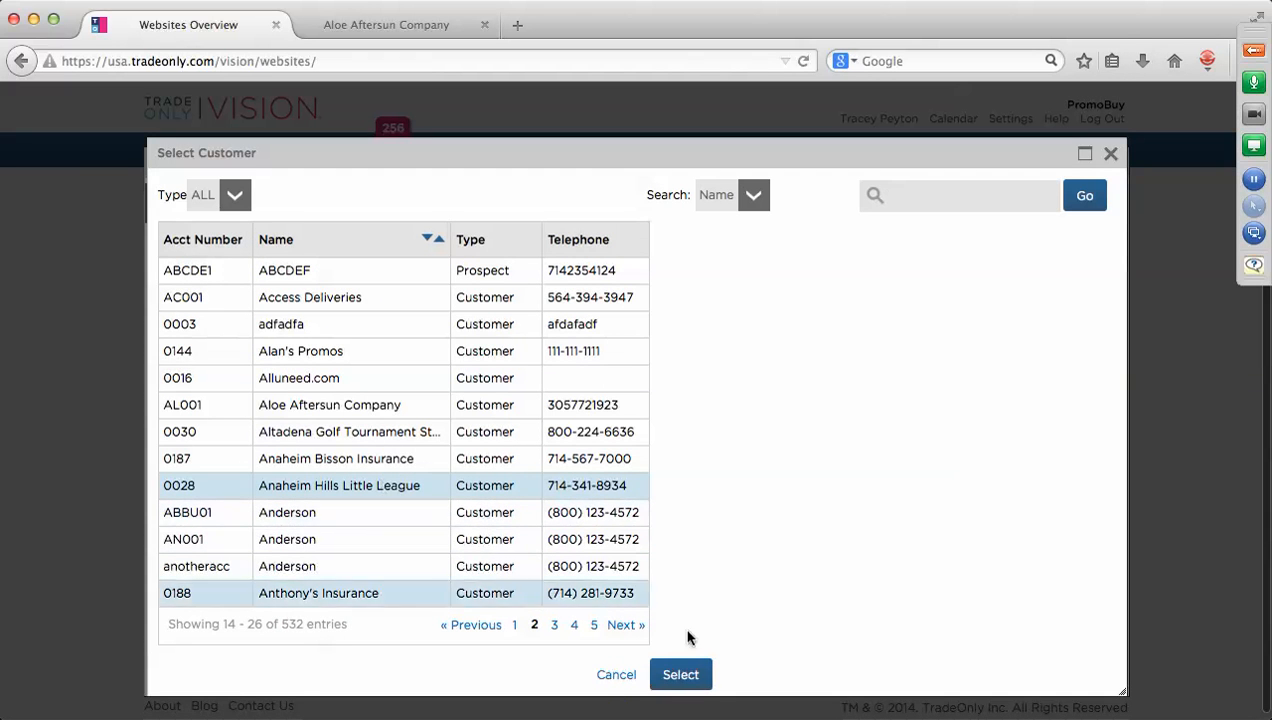
click(690, 675)
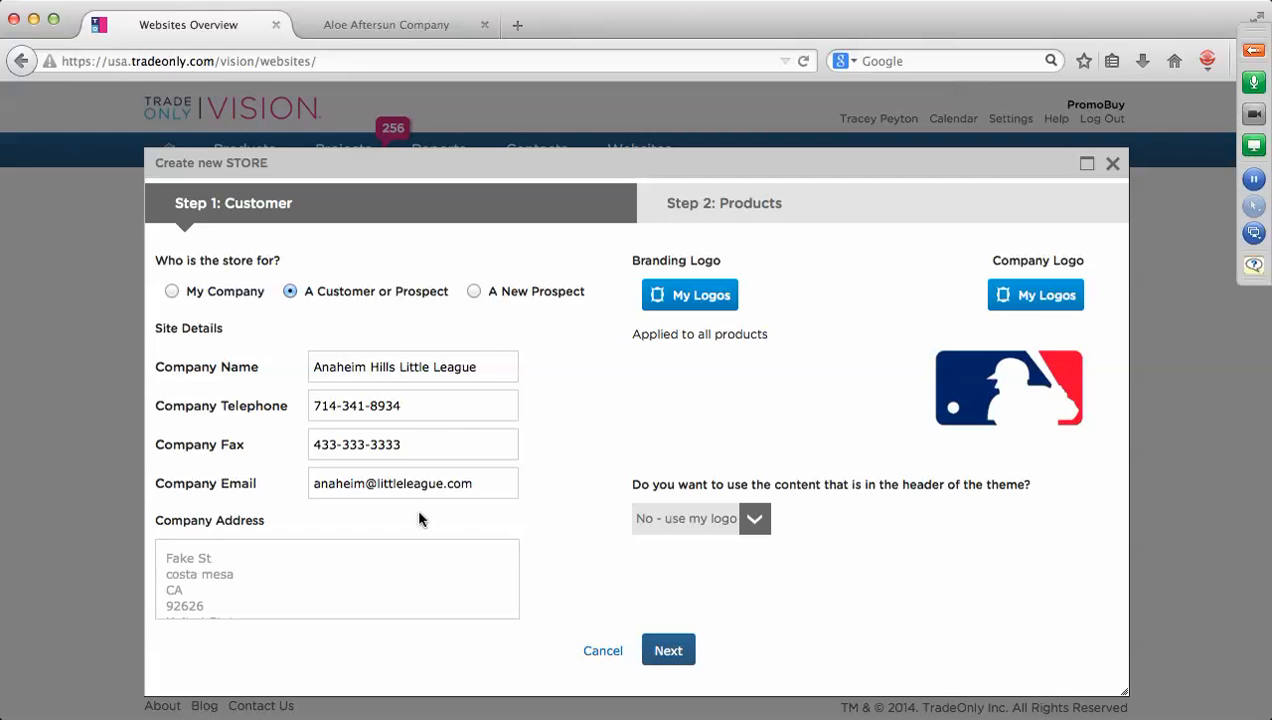
click(734, 206)
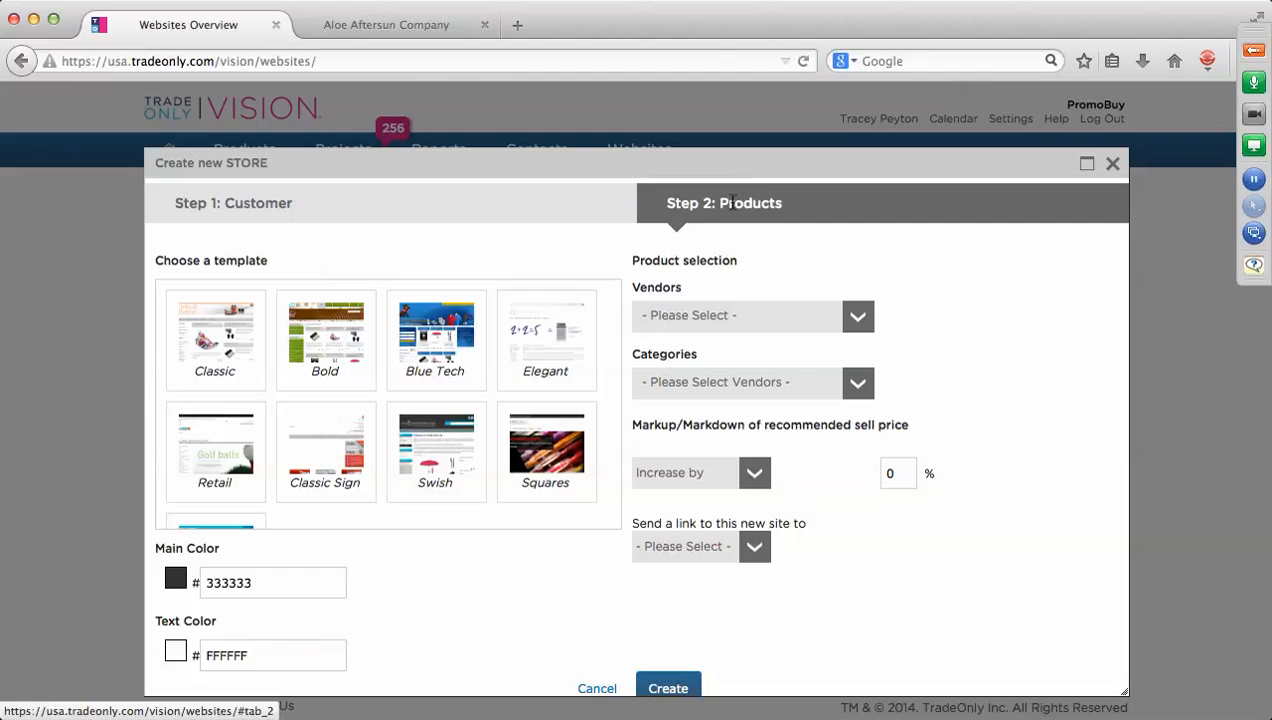
Preview several store templates, then select the Classic template.
mouse_move(433, 410)
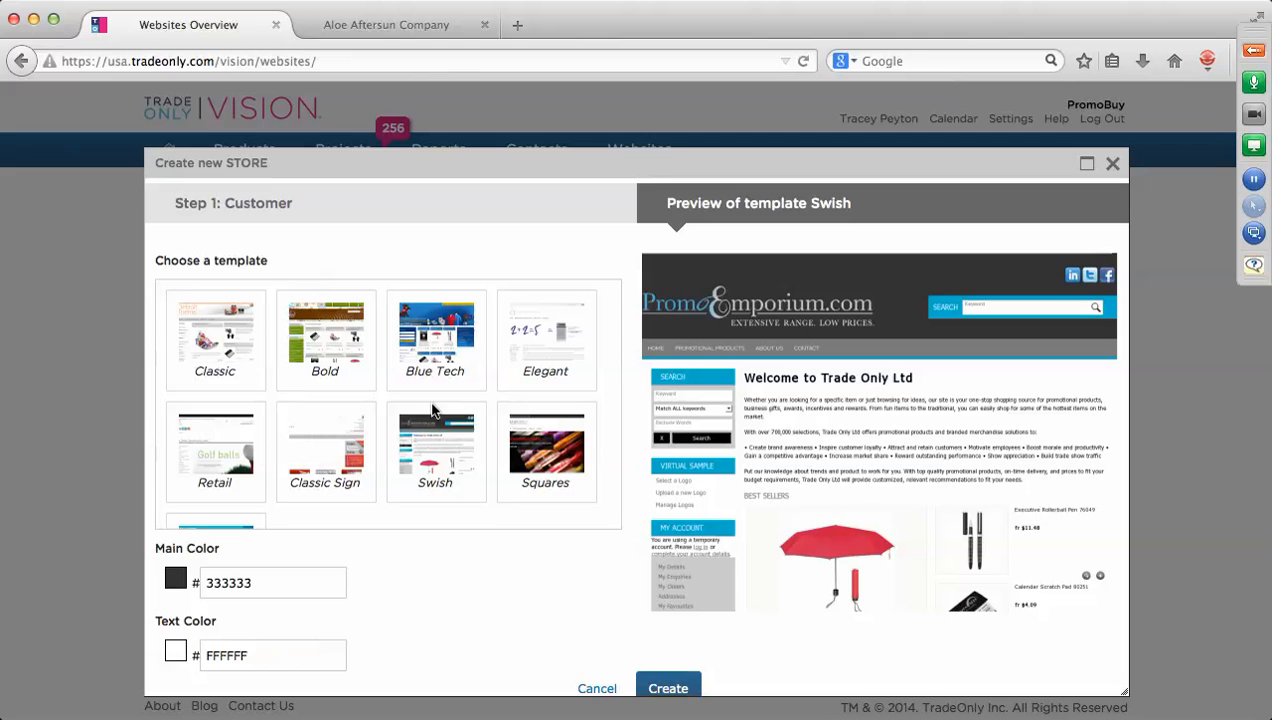
mouse_move(255, 343)
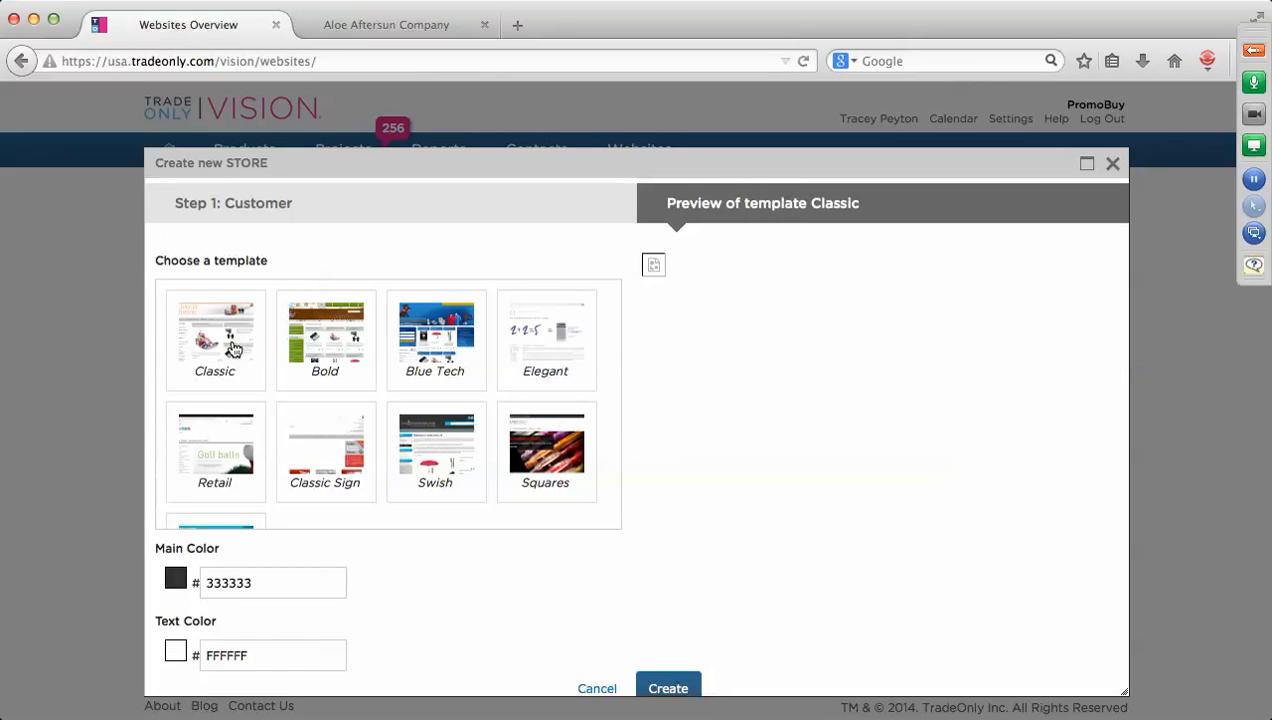
mouse_move(484, 443)
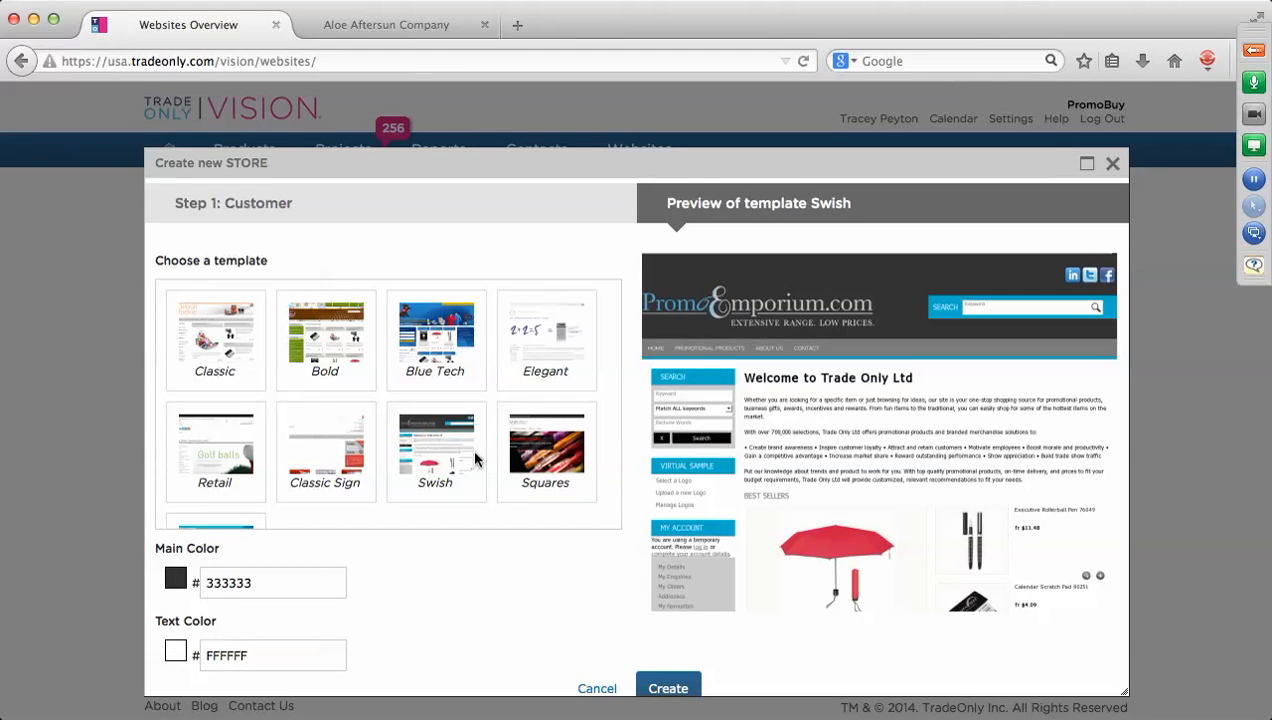
mouse_move(207, 517)
scroll(272, 475, down, 2)
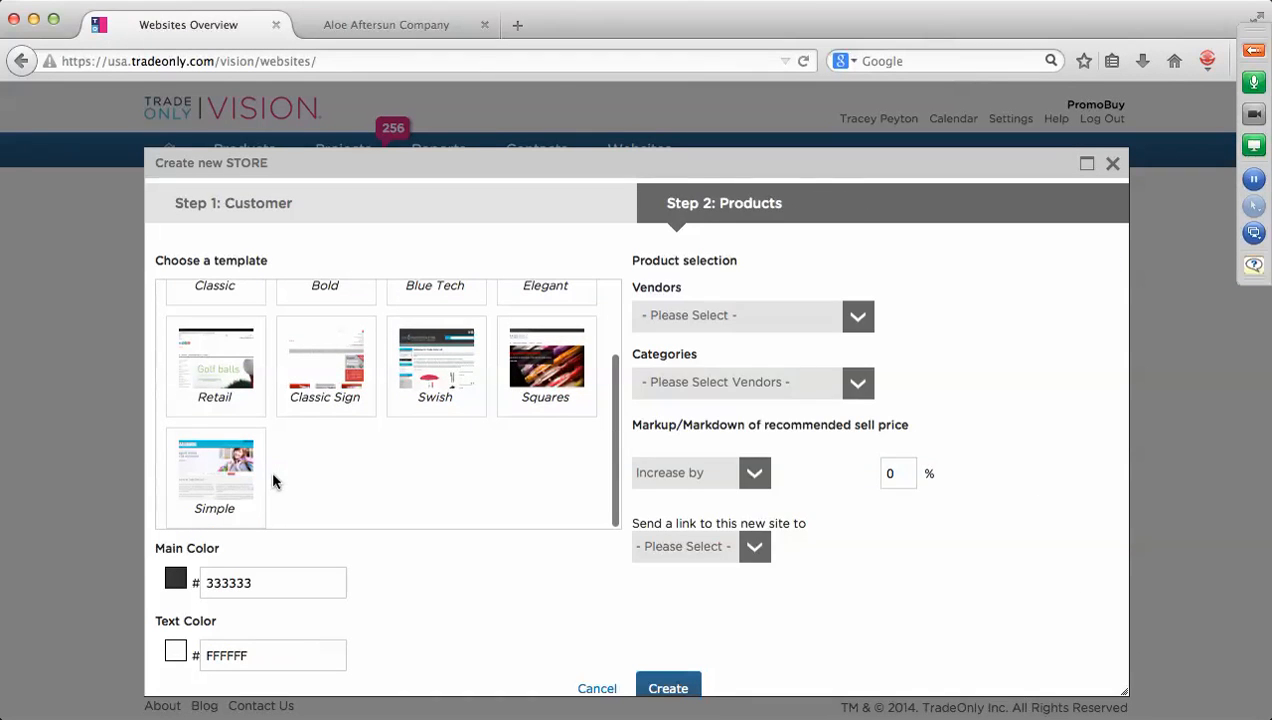
mouse_move(204, 483)
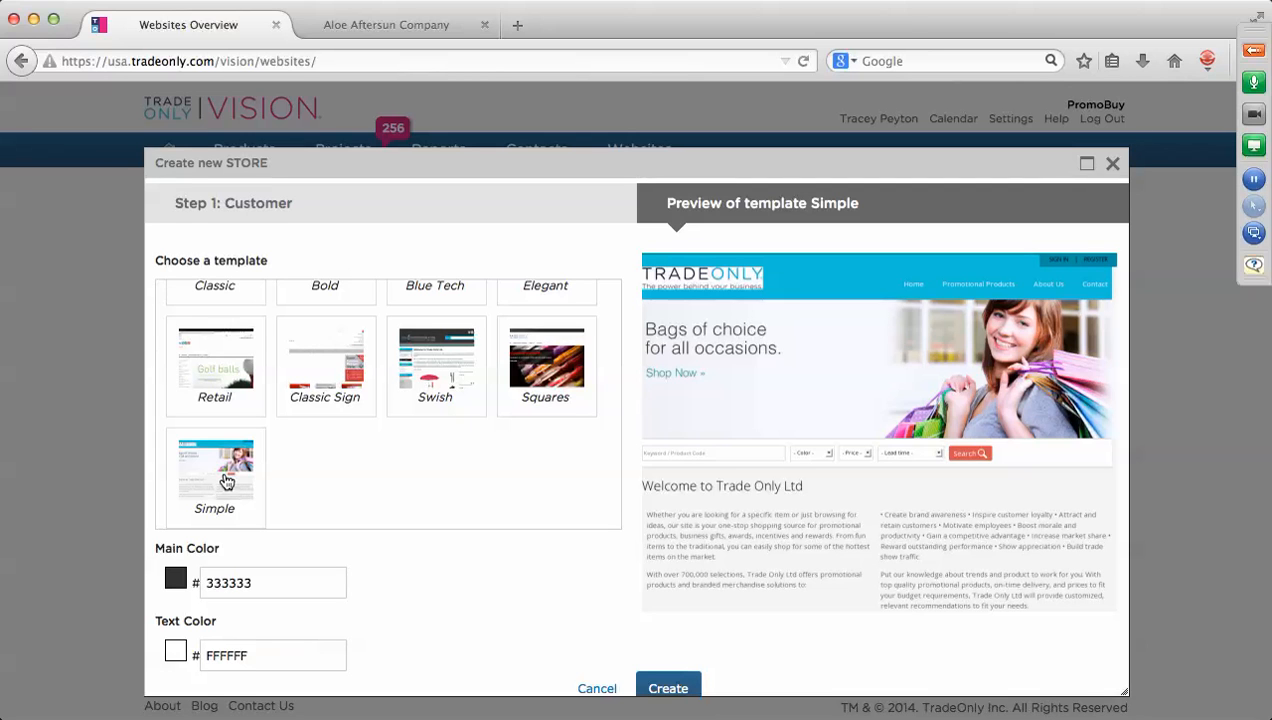
scroll(226, 482, up, 3)
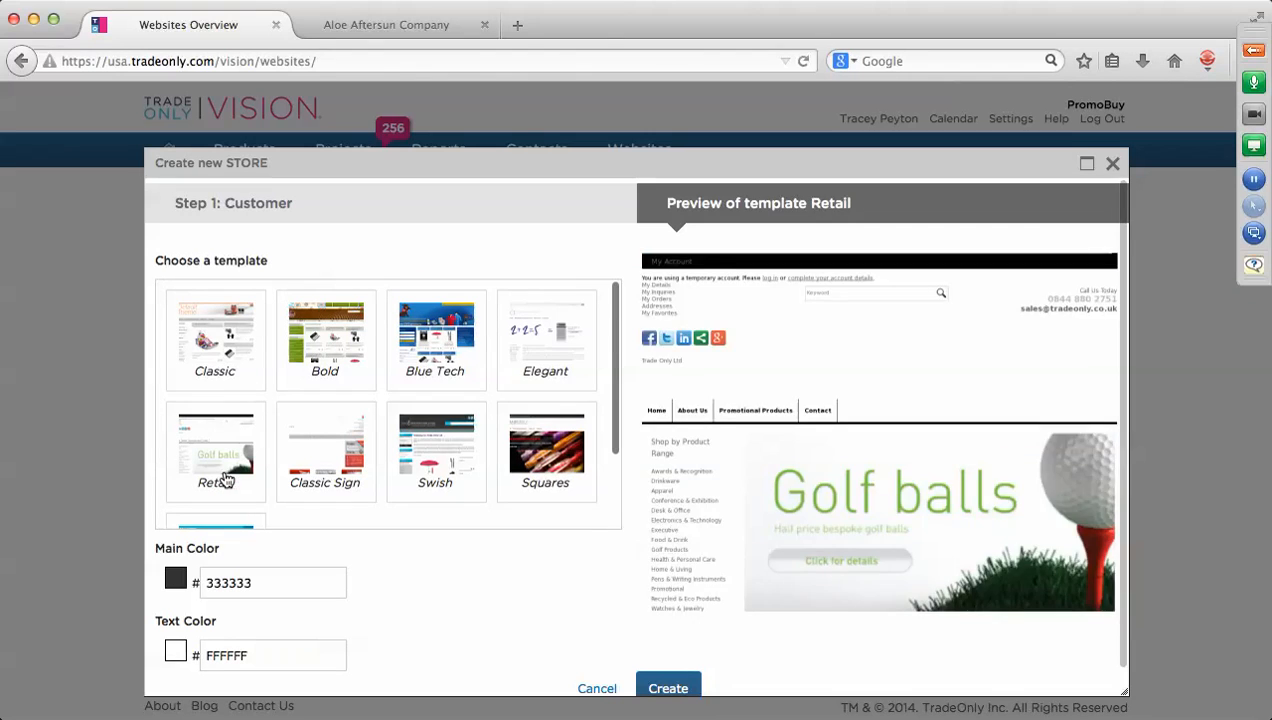
click(196, 369)
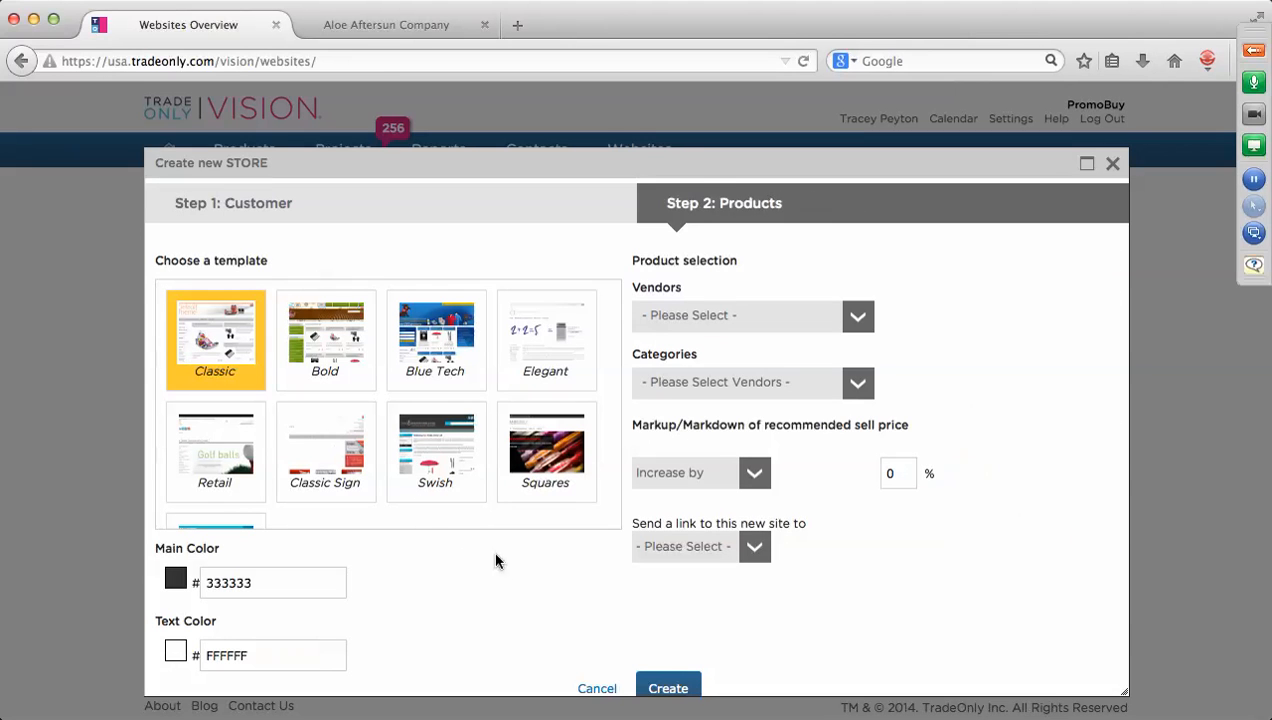
Set Vendors to All and Categories to All, then create the store.
click(858, 316)
click(645, 345)
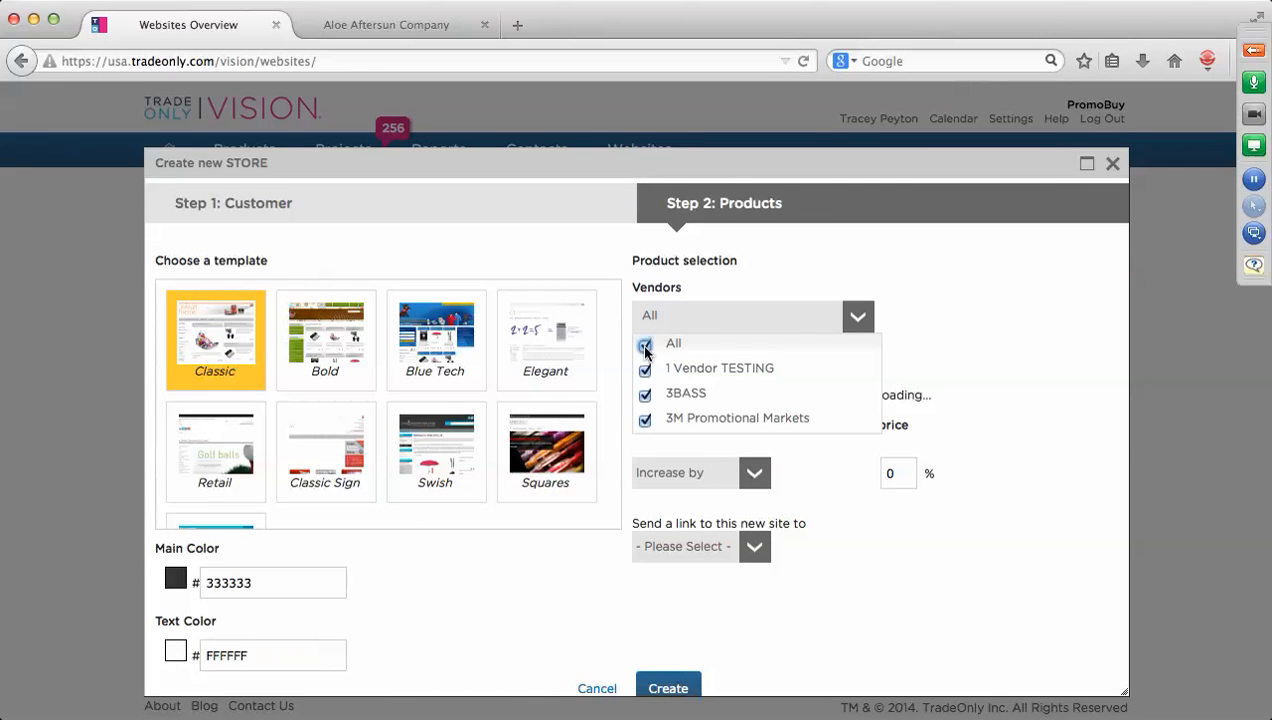
click(977, 344)
click(867, 385)
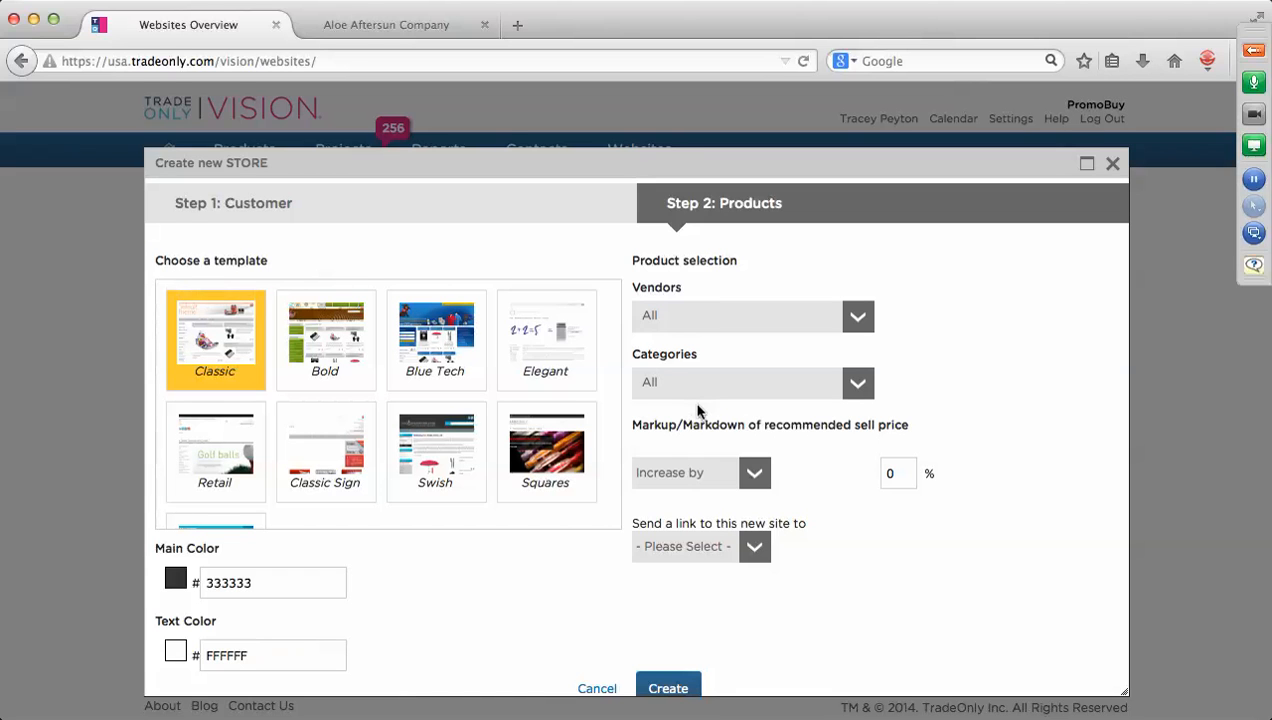
scroll(891, 579, down, 1)
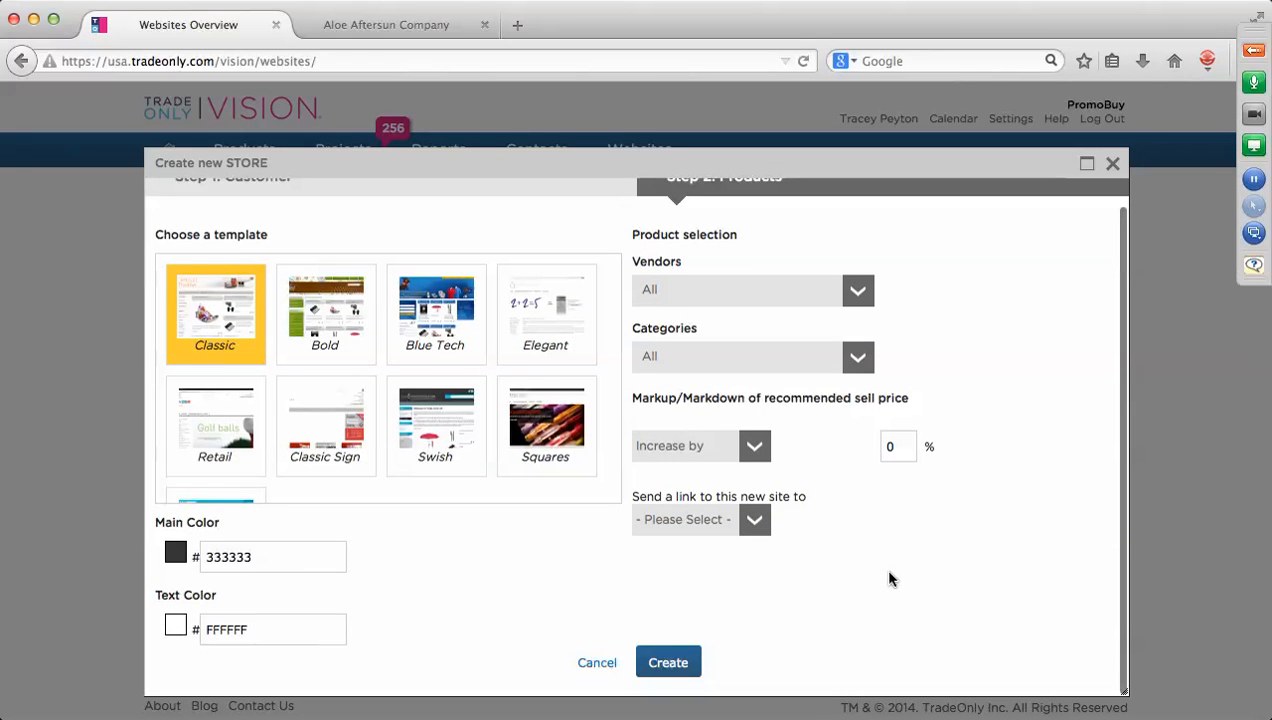
click(684, 667)
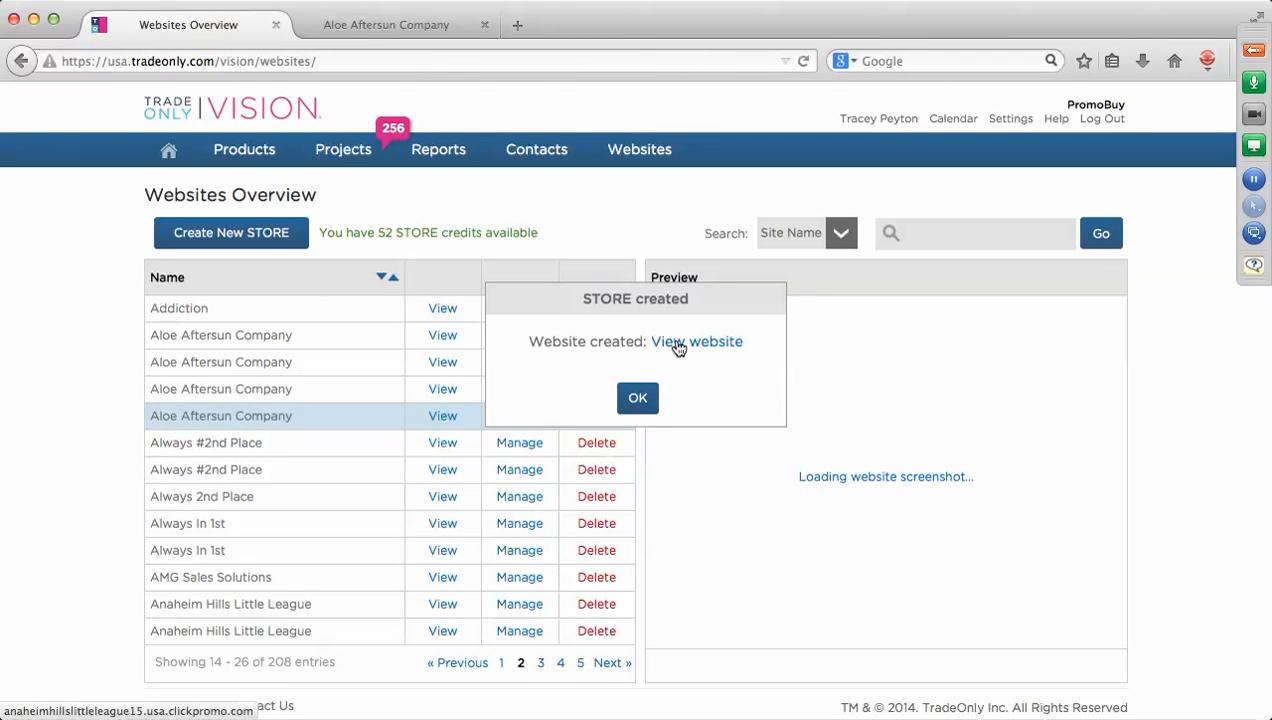
View the new store website, then switch to the Aloe Aftersun tab and back to Anaheim Hills Little League.
click(677, 343)
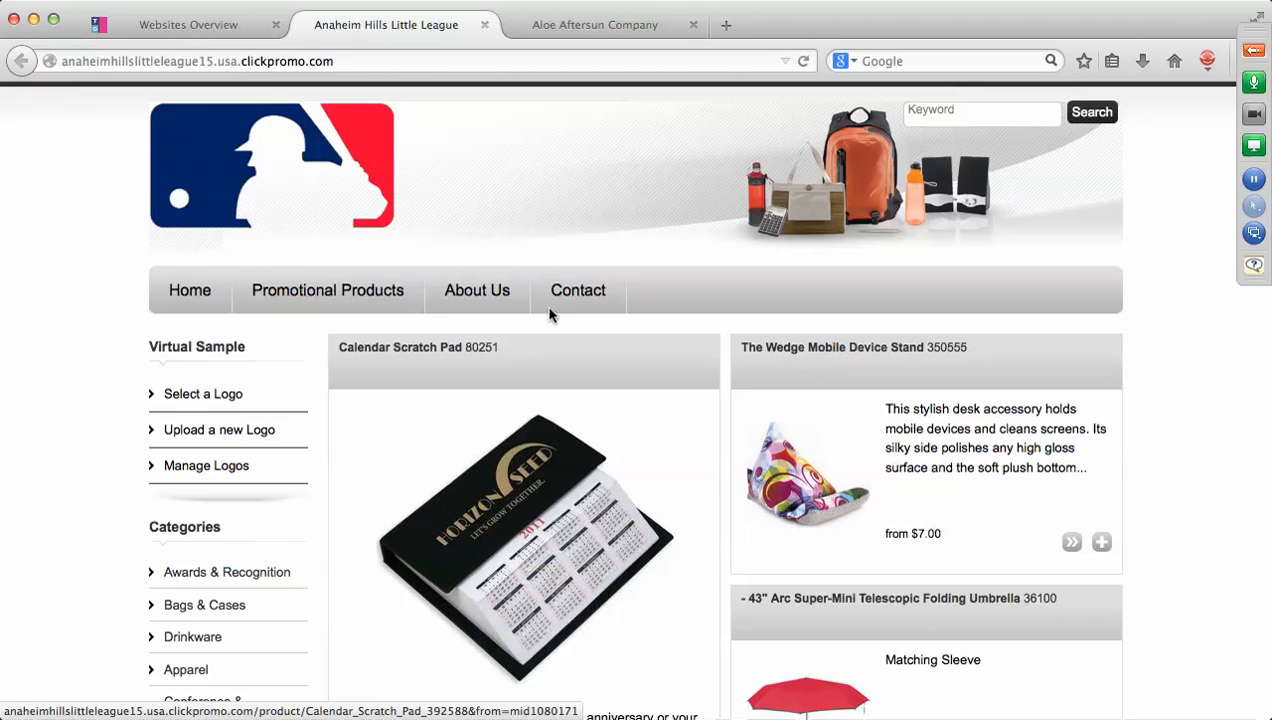
click(611, 29)
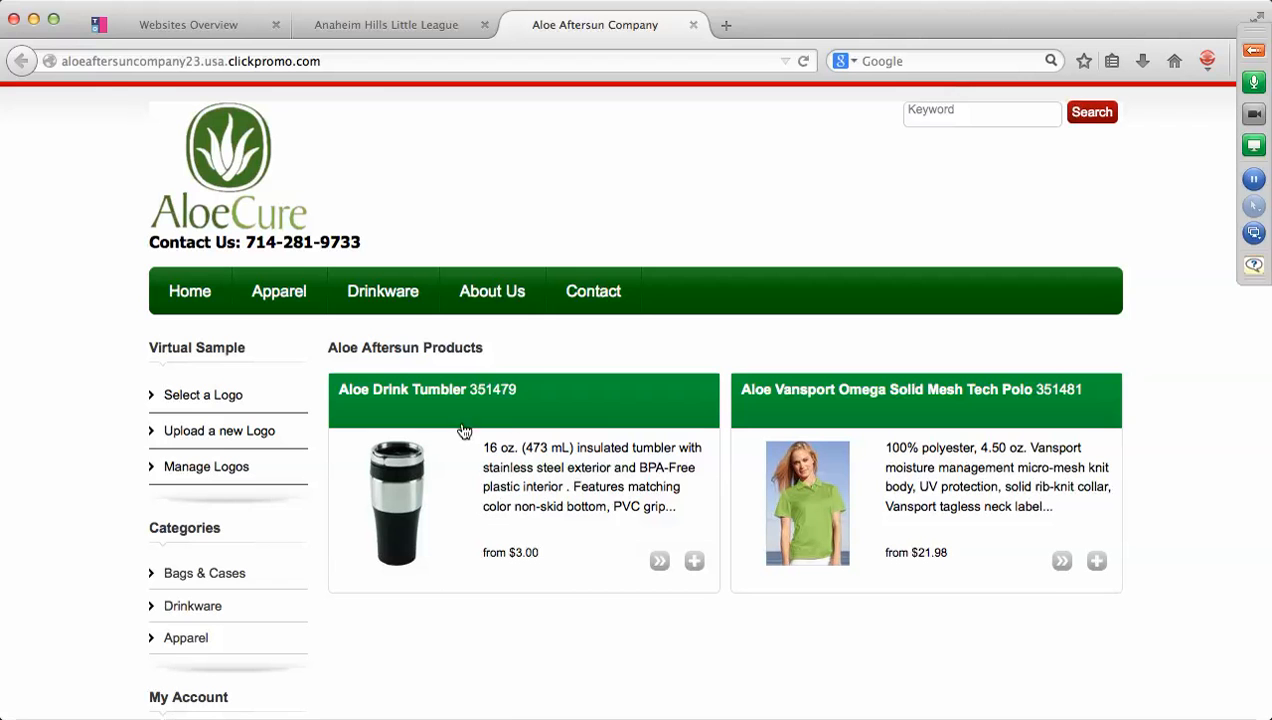
click(400, 30)
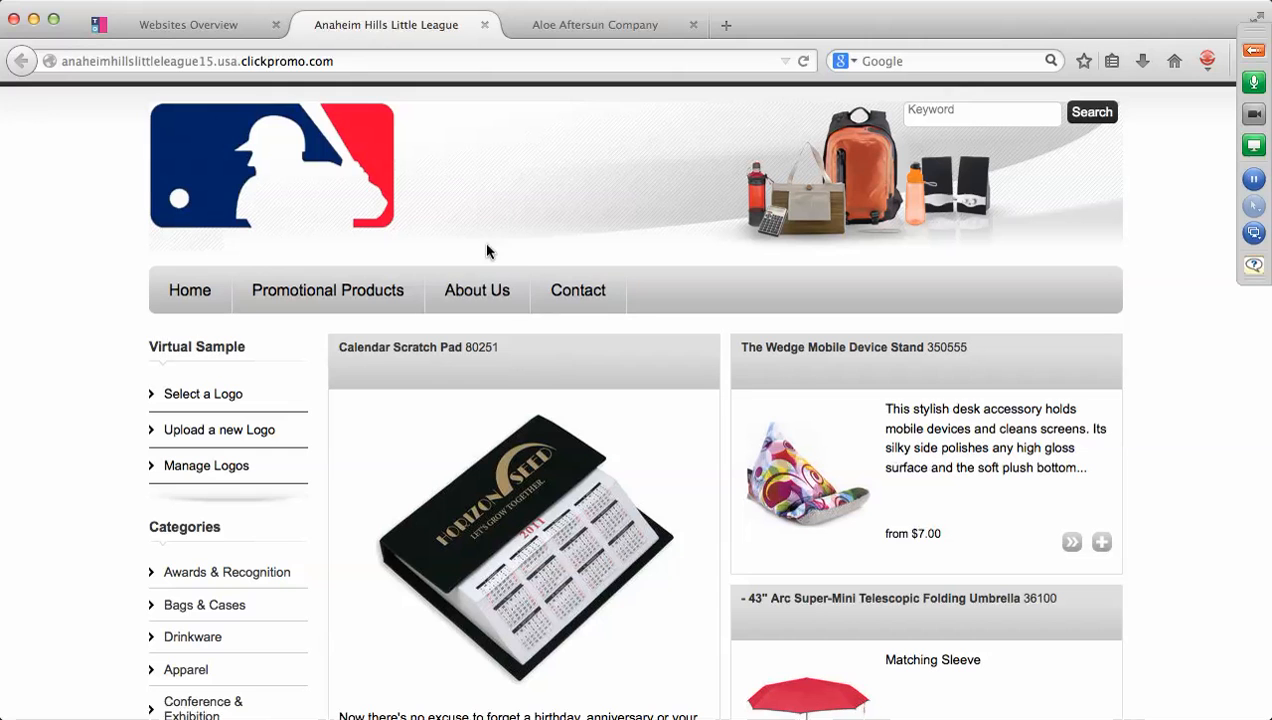
Append /manage to the store's web address to load the manager login page.
click(340, 60)
click(340, 60)
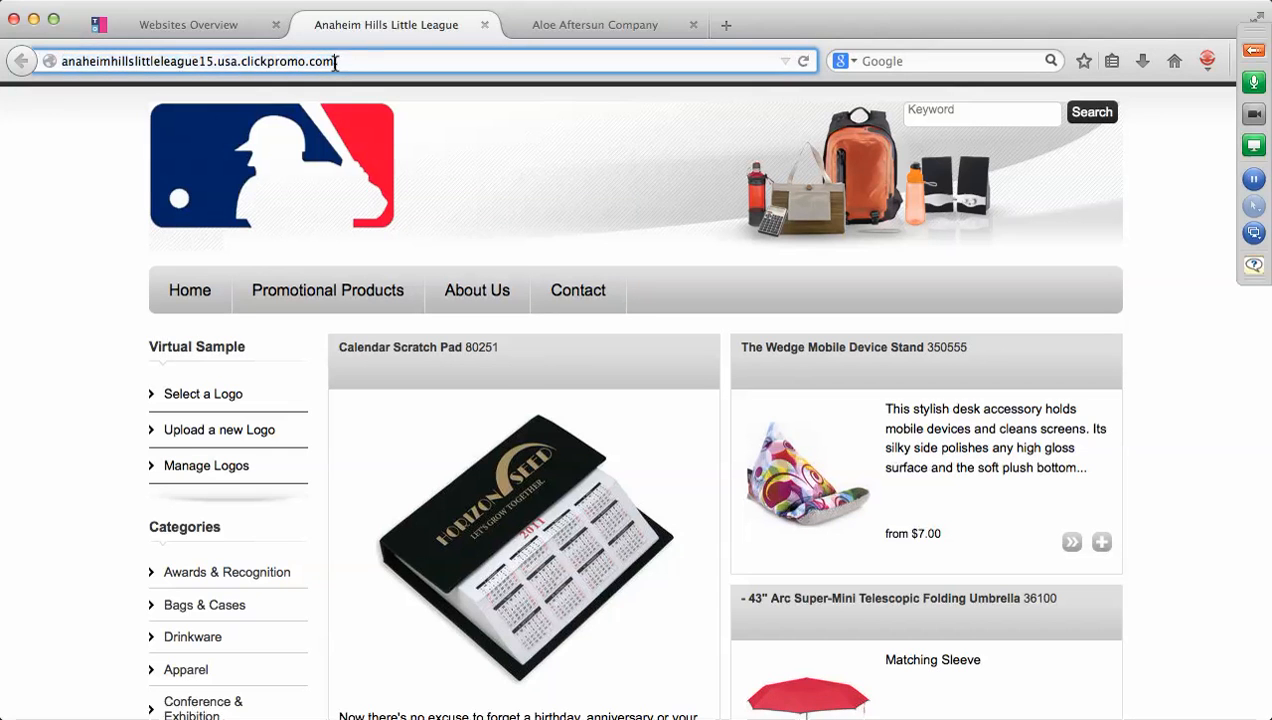
text(/)
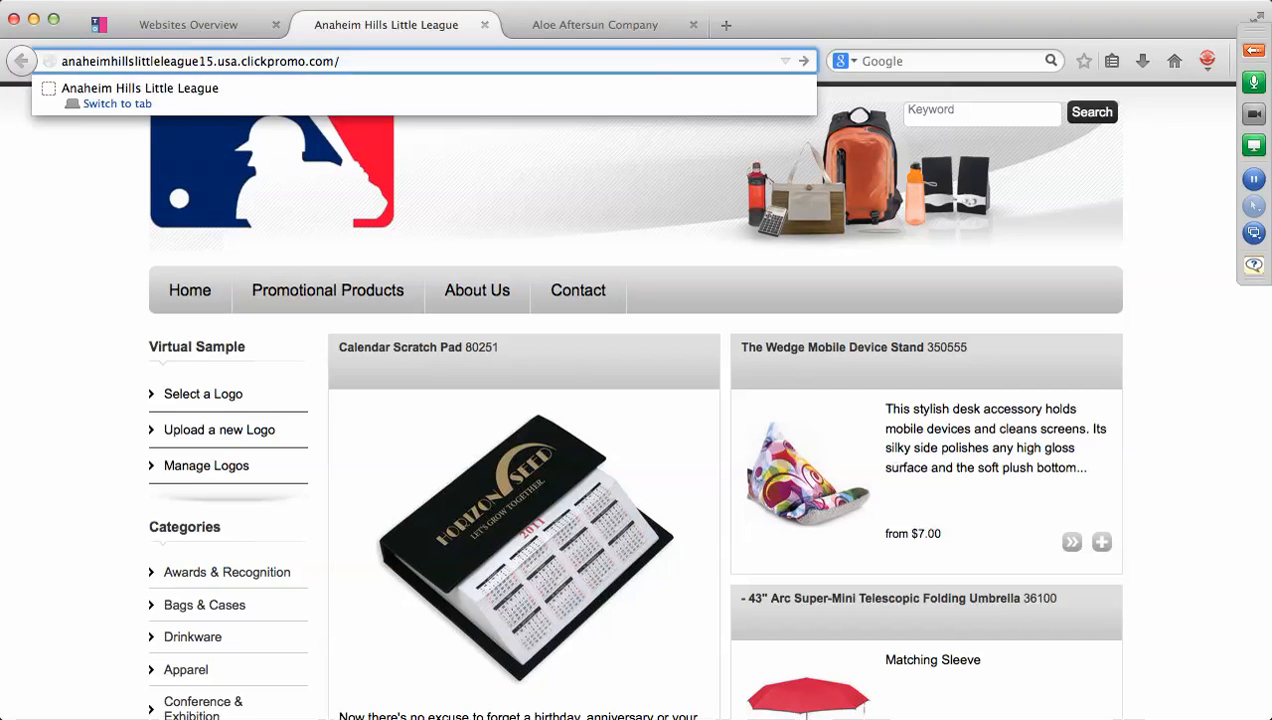
text(manage)
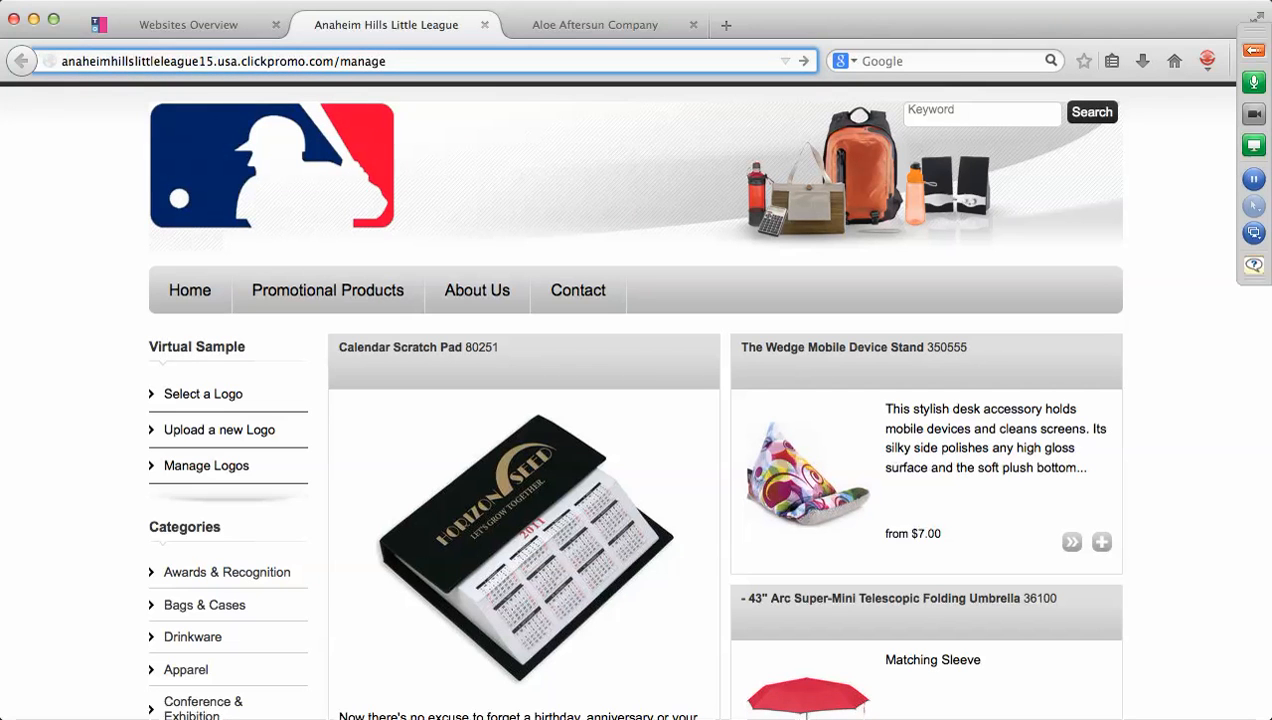
key(Return)
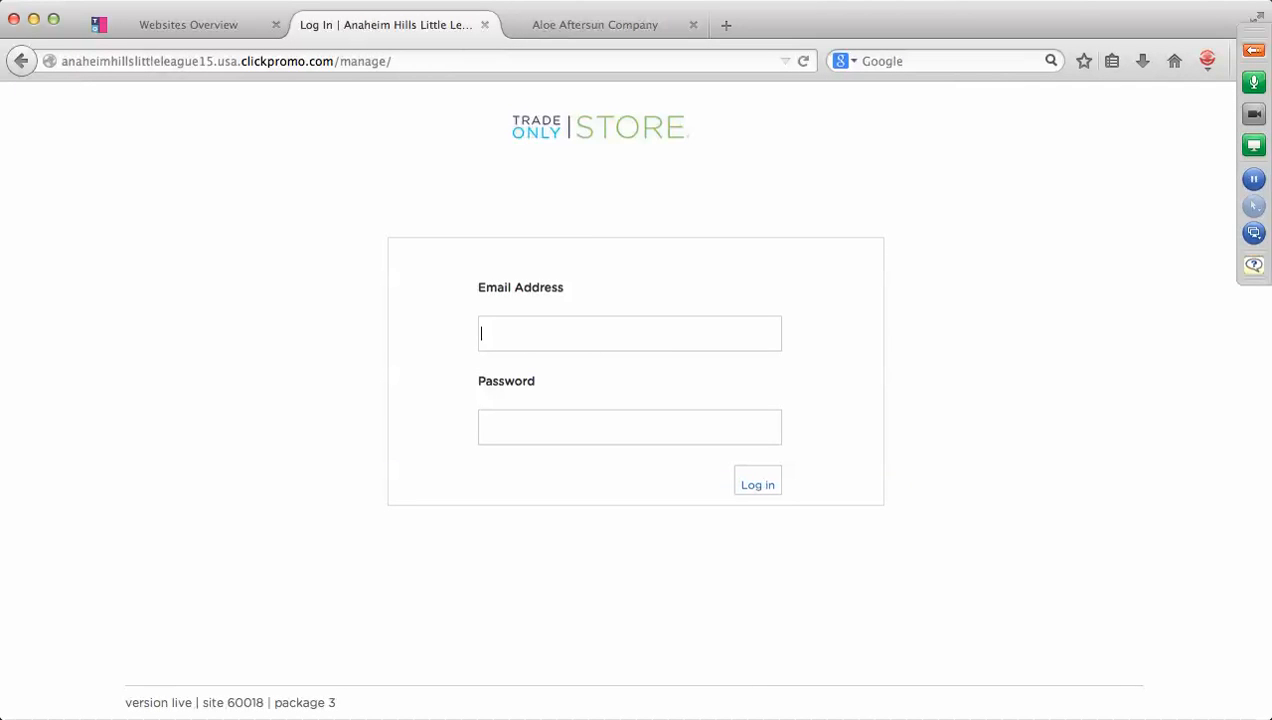
Log in with the saved account e-mail and the account password.
text(tracey)
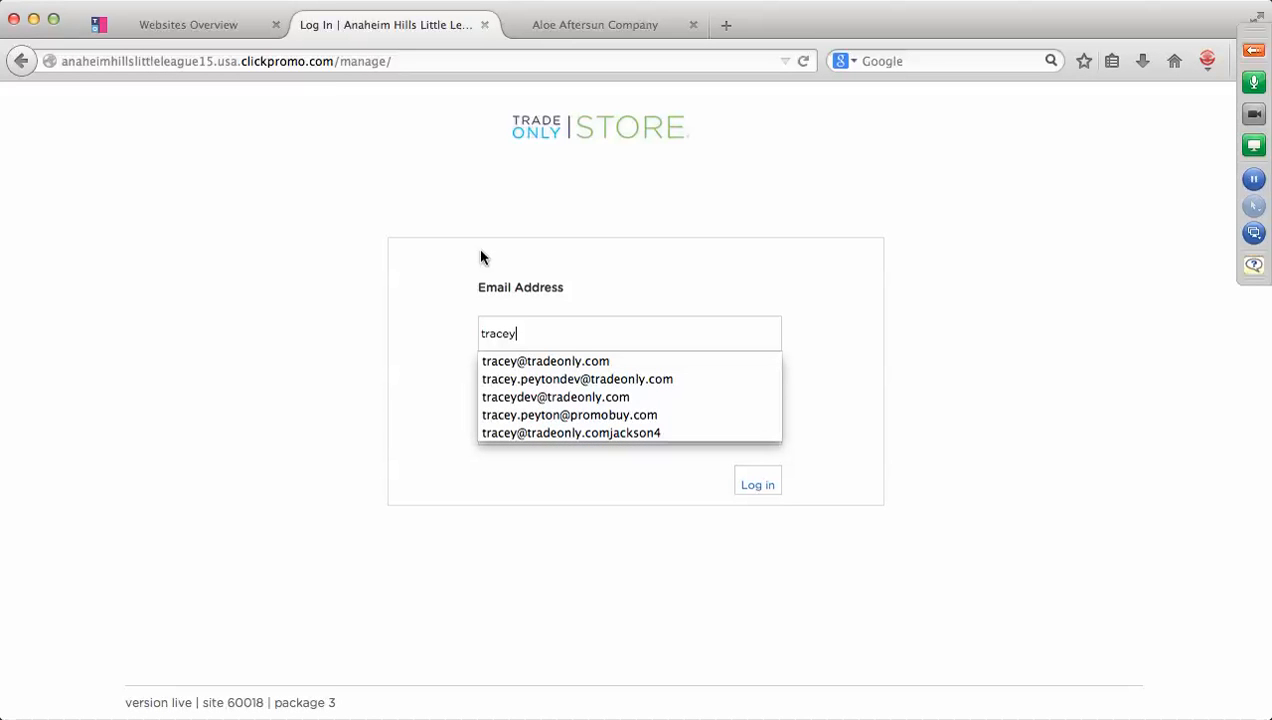
click(581, 415)
click(581, 429)
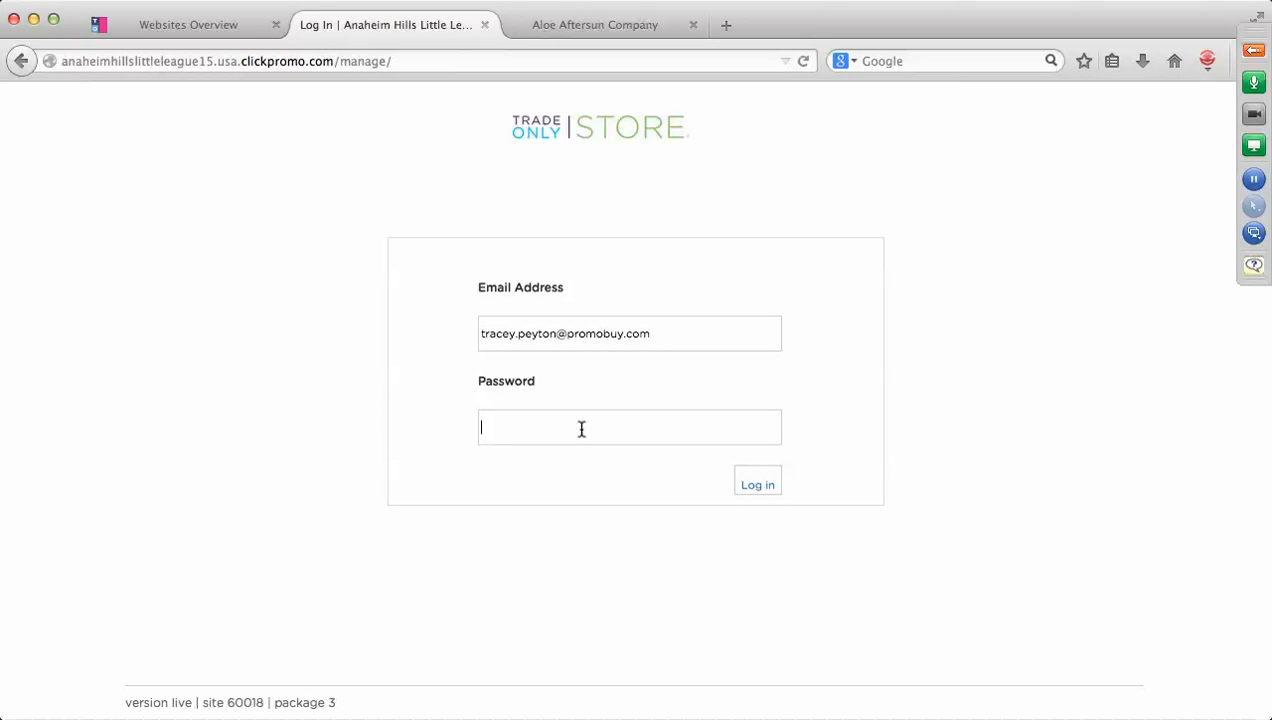
text(•••••••••••••••••)
key(Return)
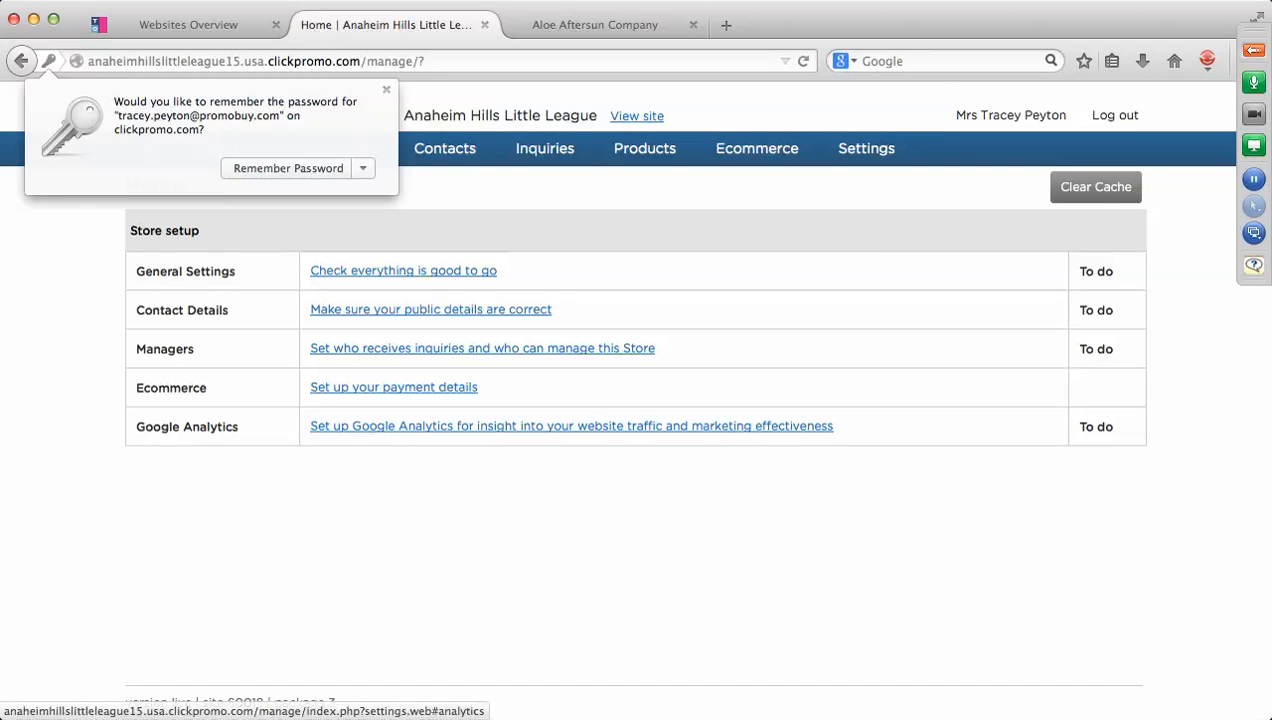
Dismiss the browser's Remember Password prompt covering the Home setup checklist.
click(387, 93)
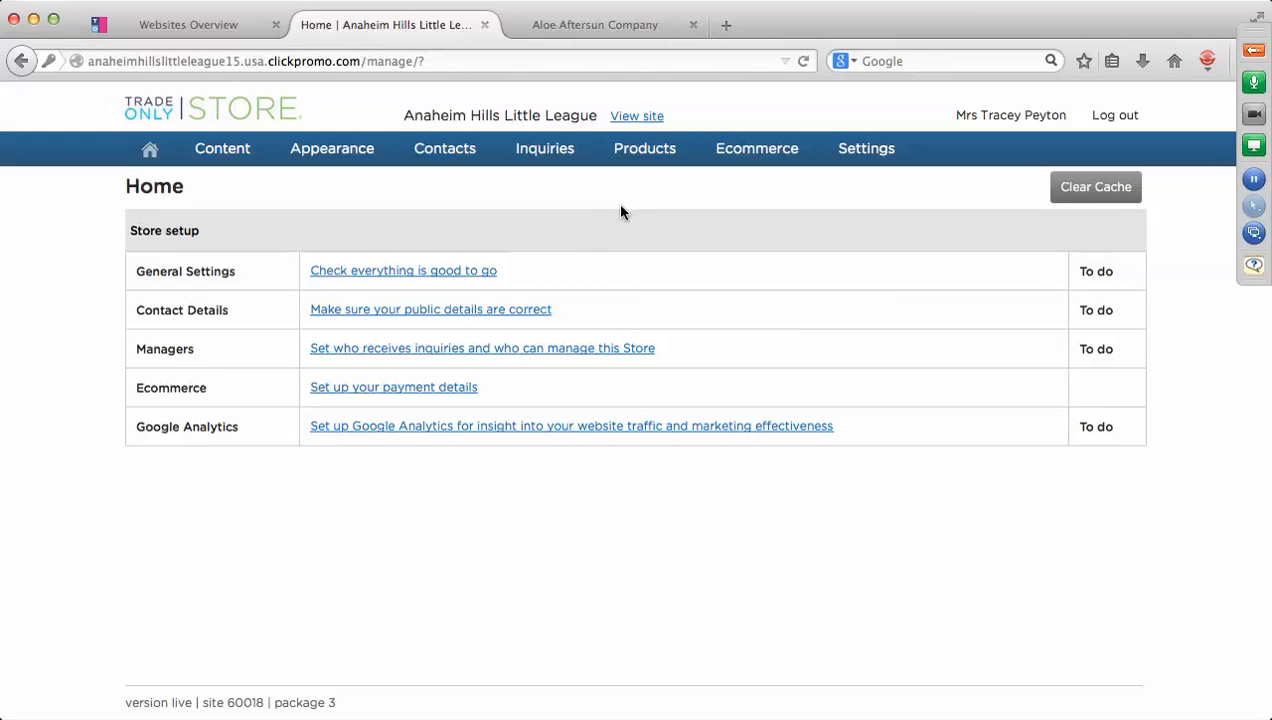
mouse_move(628, 160)
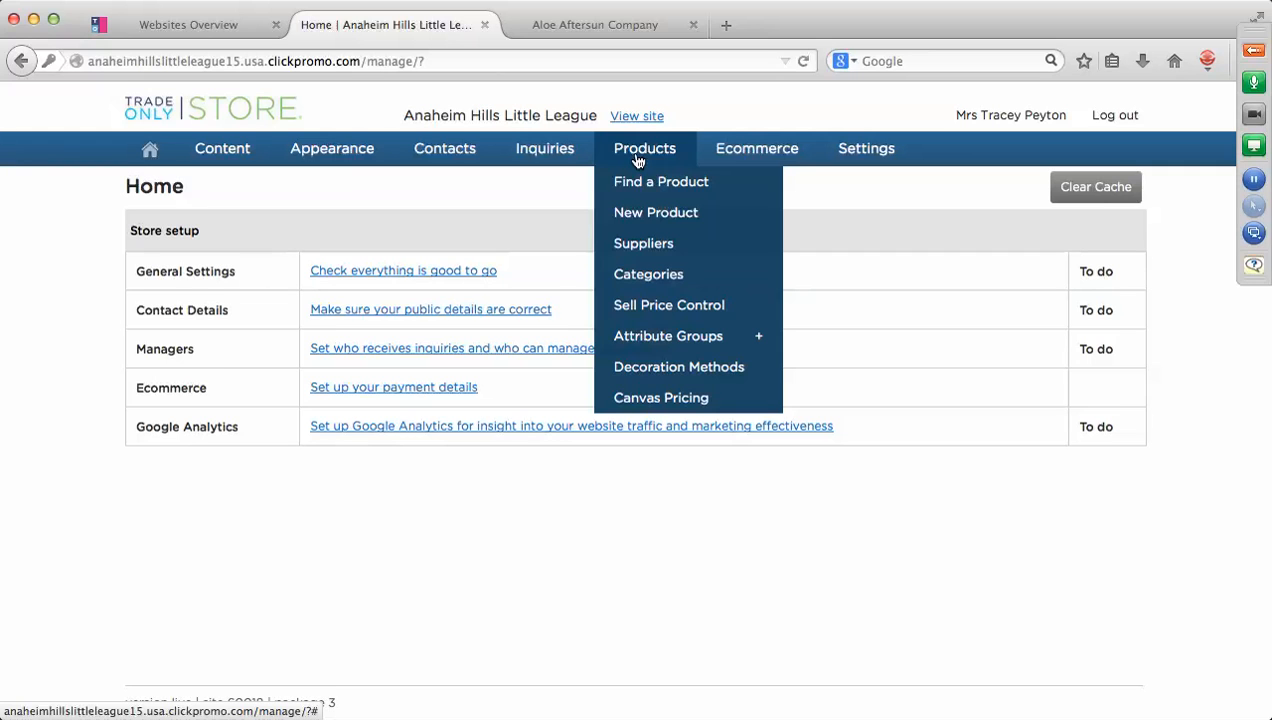
Open Contacts > Suppliers to show the store's supplier list.
mouse_move(462, 153)
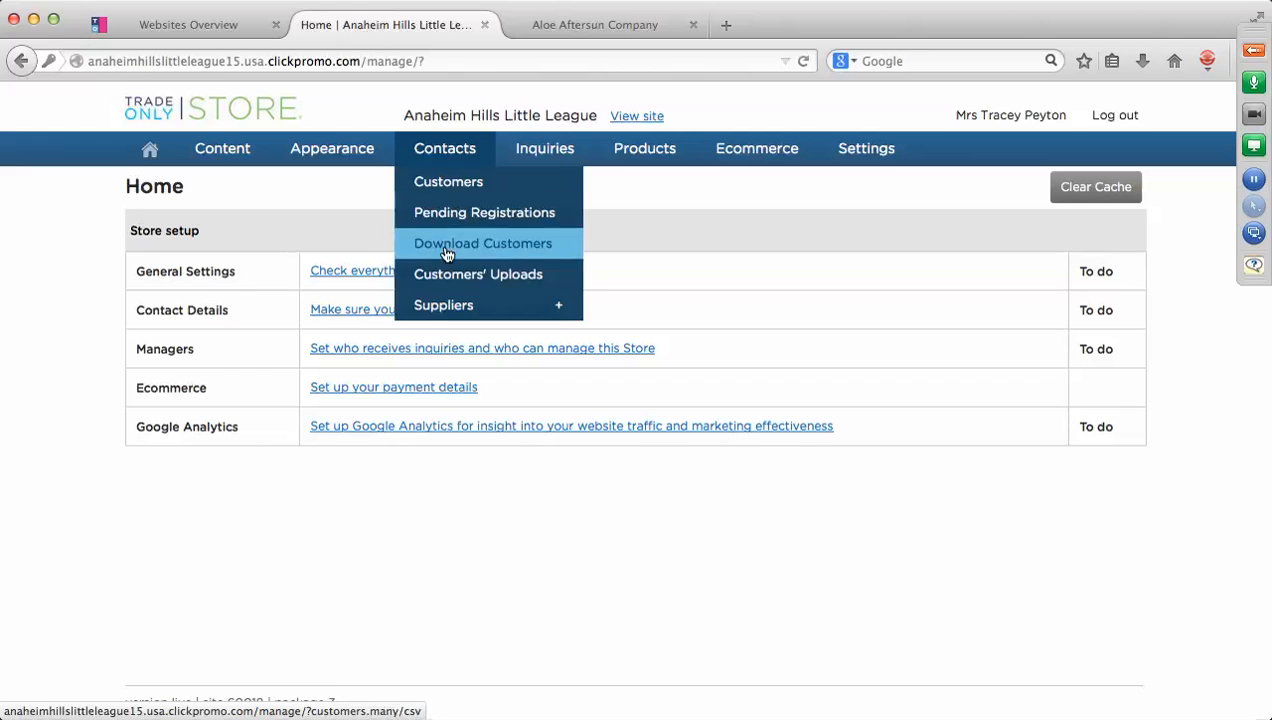
click(447, 310)
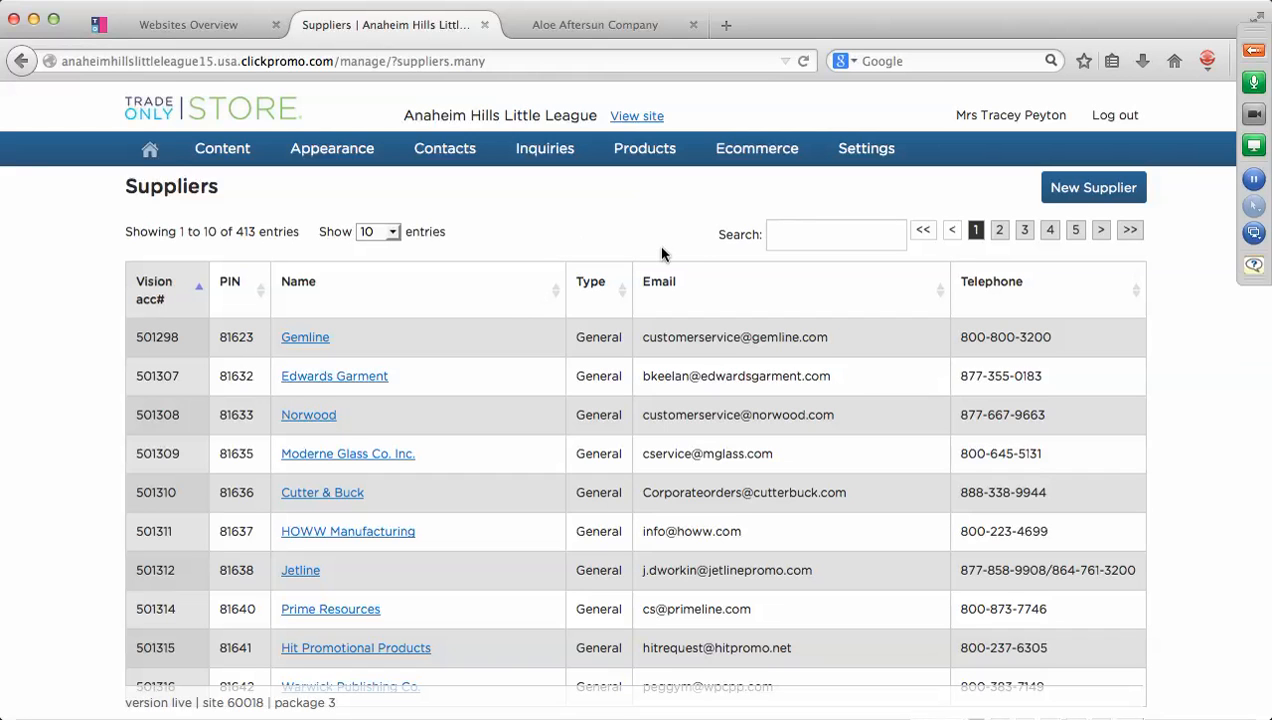
Create a new supplier named AHLL and fill in its main phone number.
click(1086, 193)
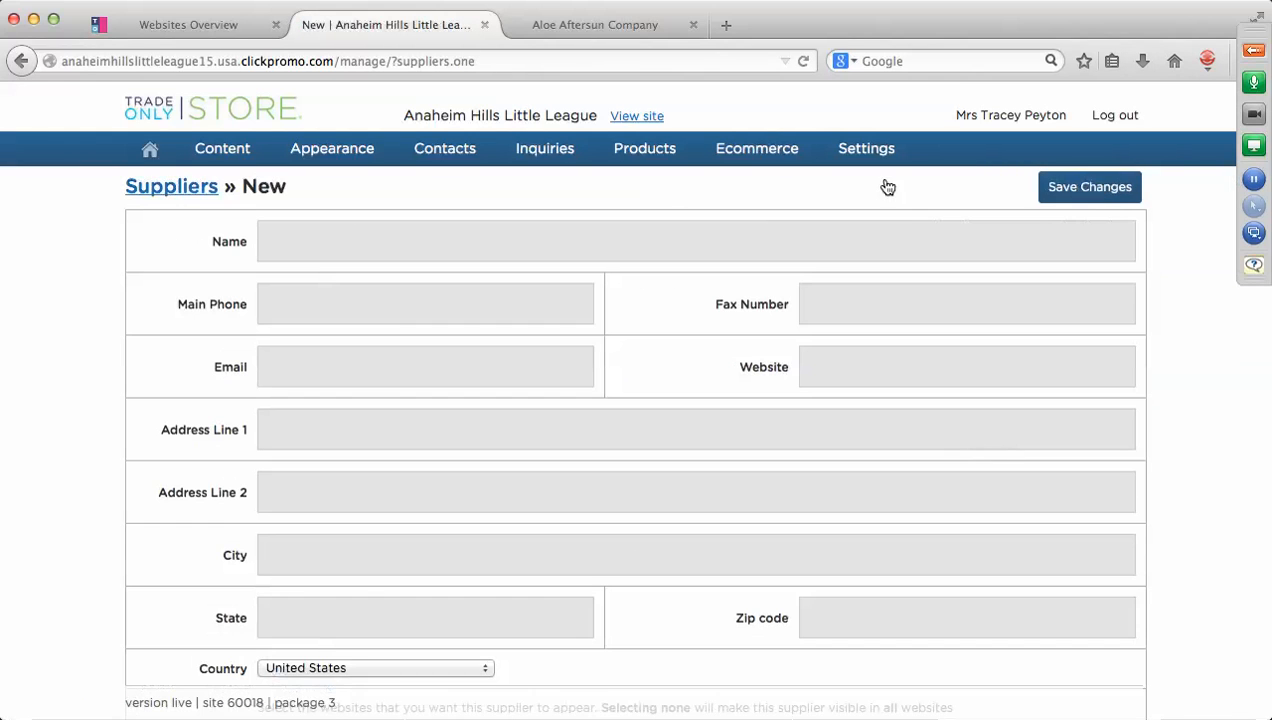
click(416, 235)
text(A)
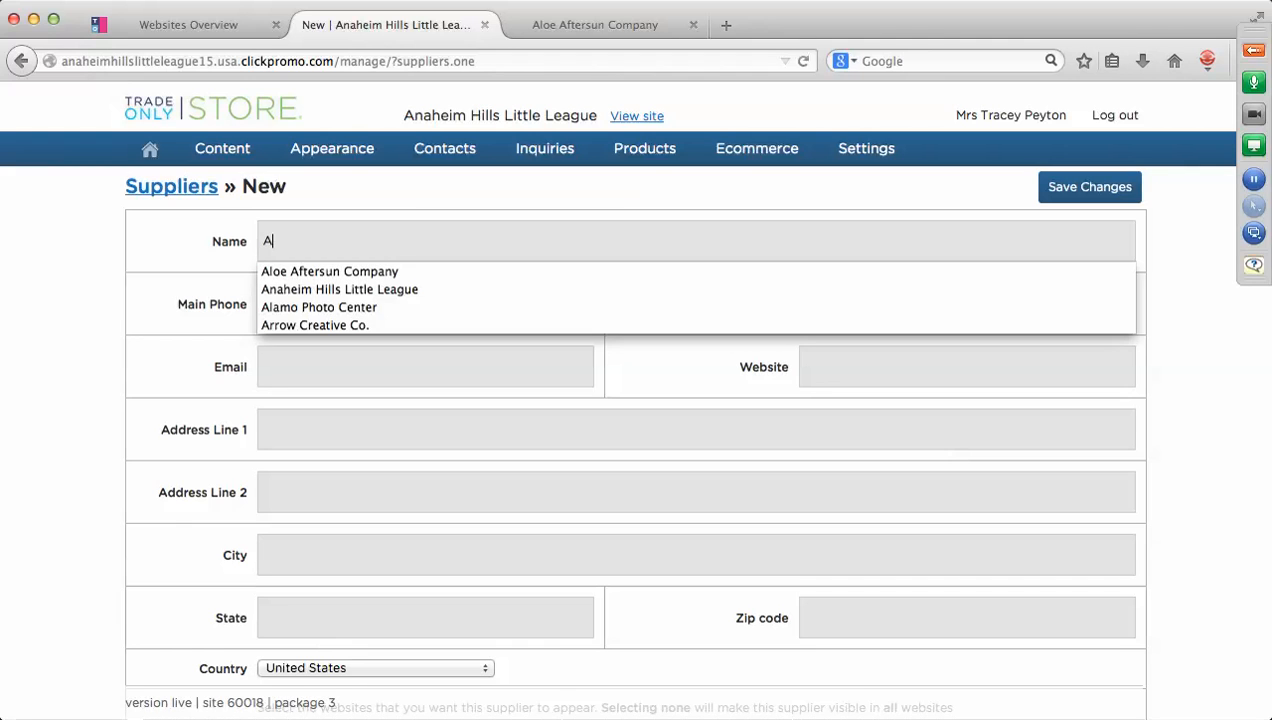
text(HLL)
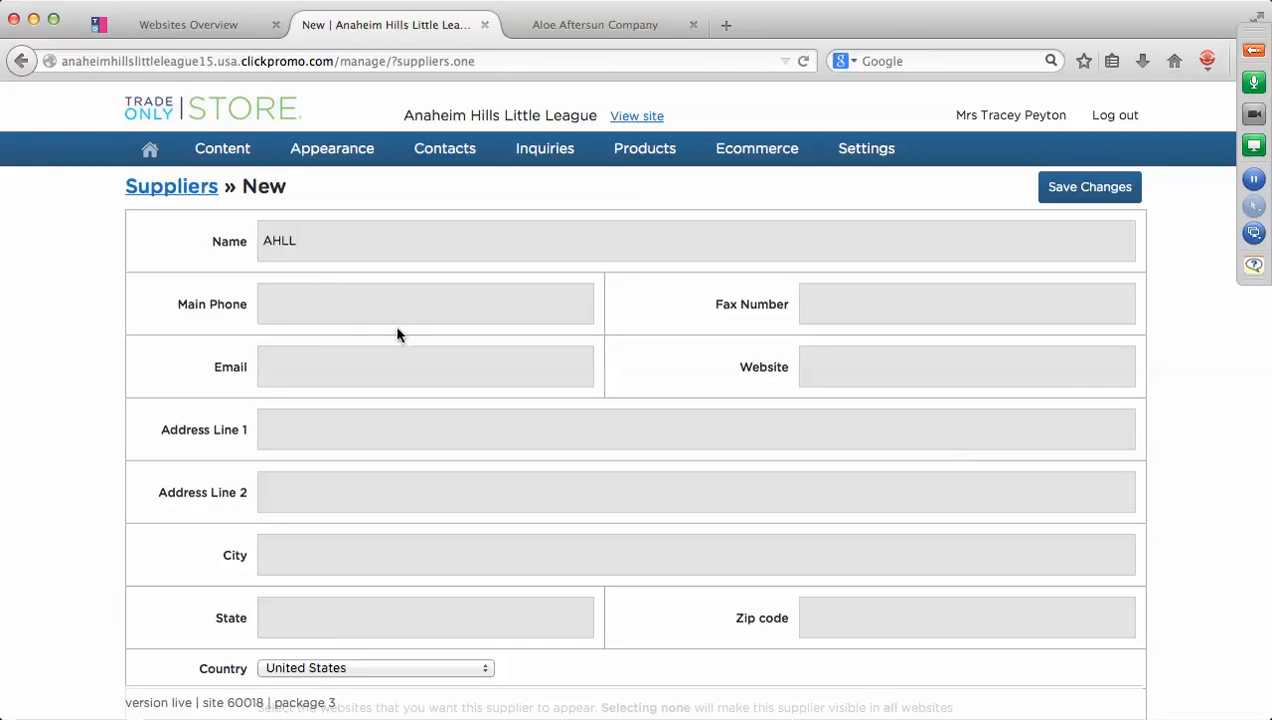
click(348, 306)
text(714)
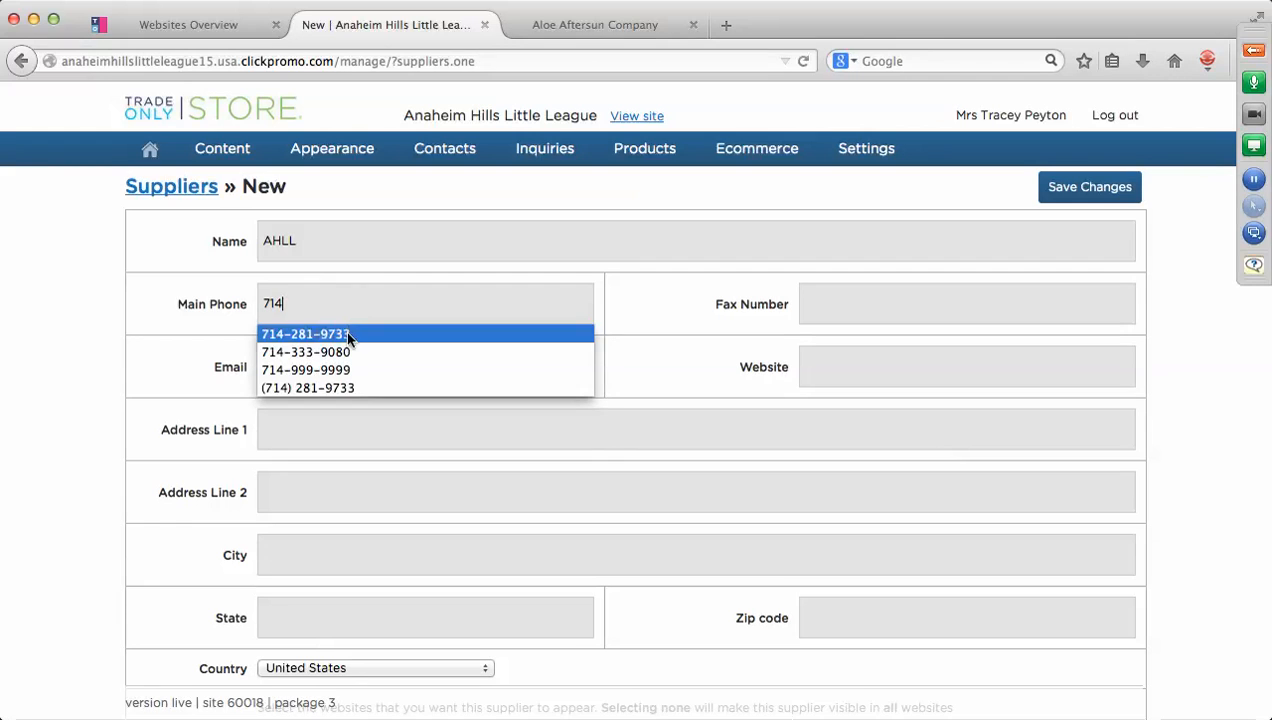
click(345, 333)
Enter the supplier's e-mail, city Anaheim, state California and zip code.
click(321, 363)
text(A)
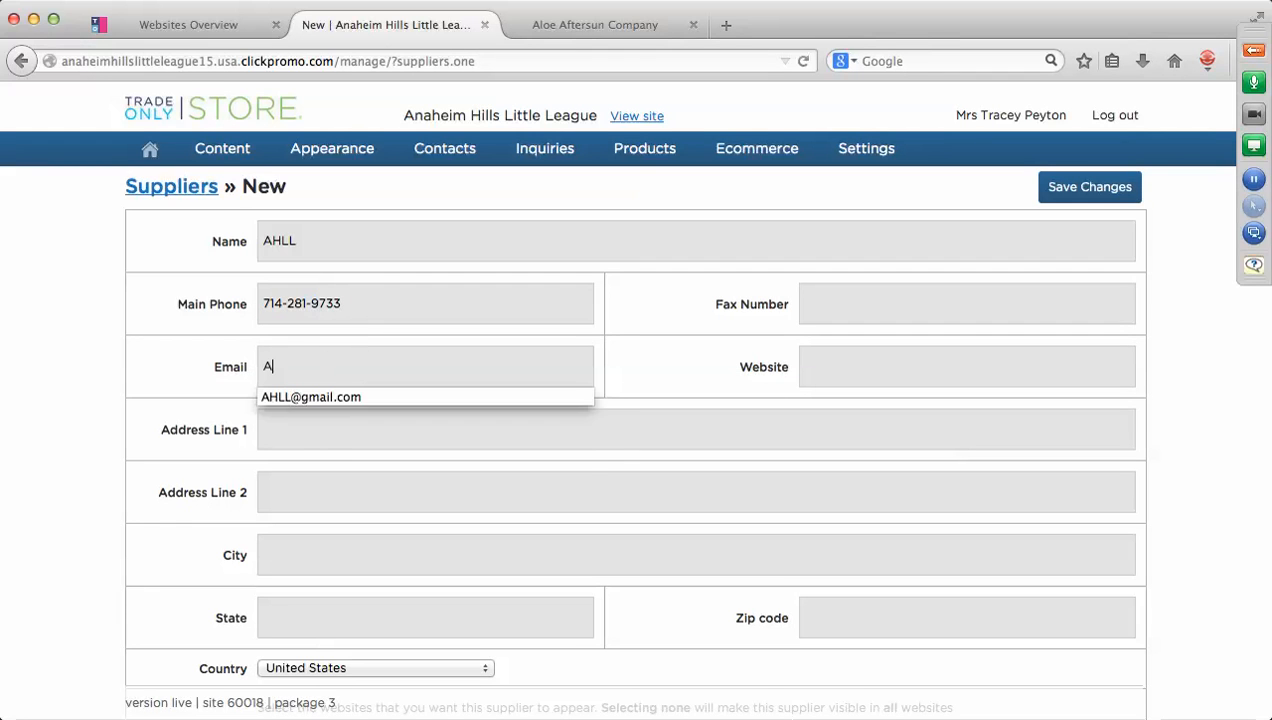
text(HLL@)
click(328, 396)
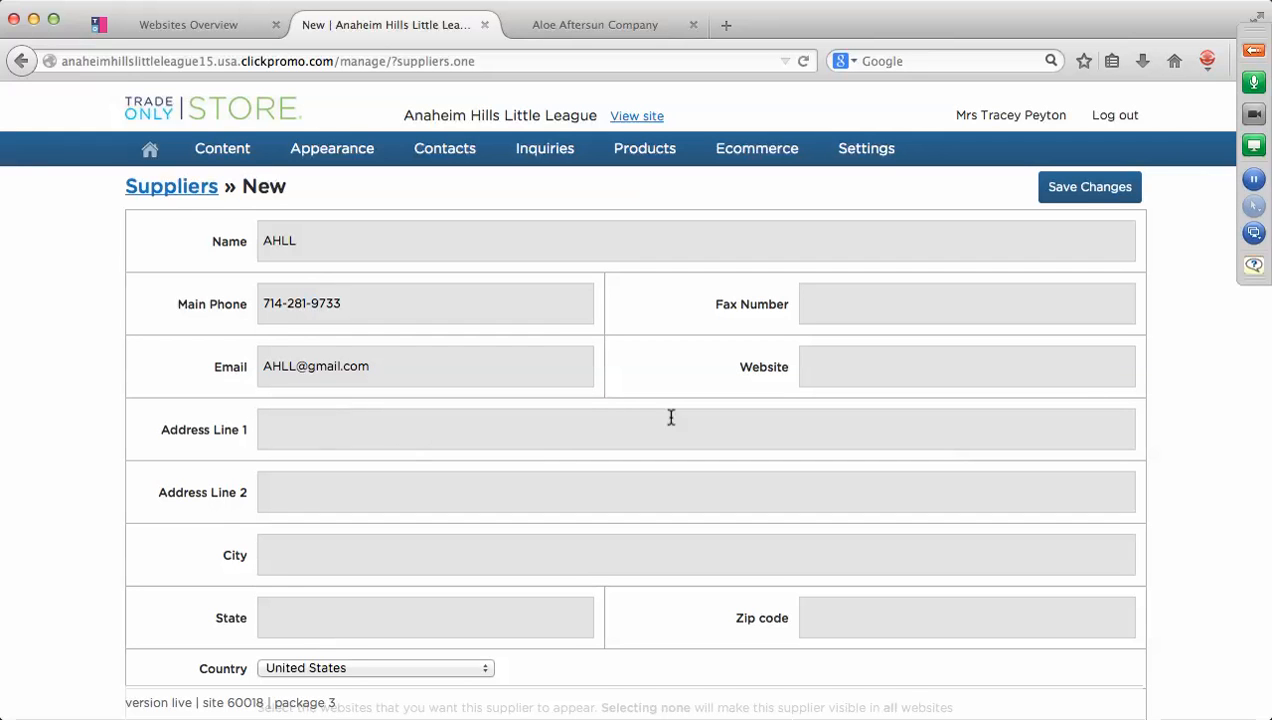
click(284, 556)
text(Anaheim)
click(272, 621)
text(C)
click(294, 640)
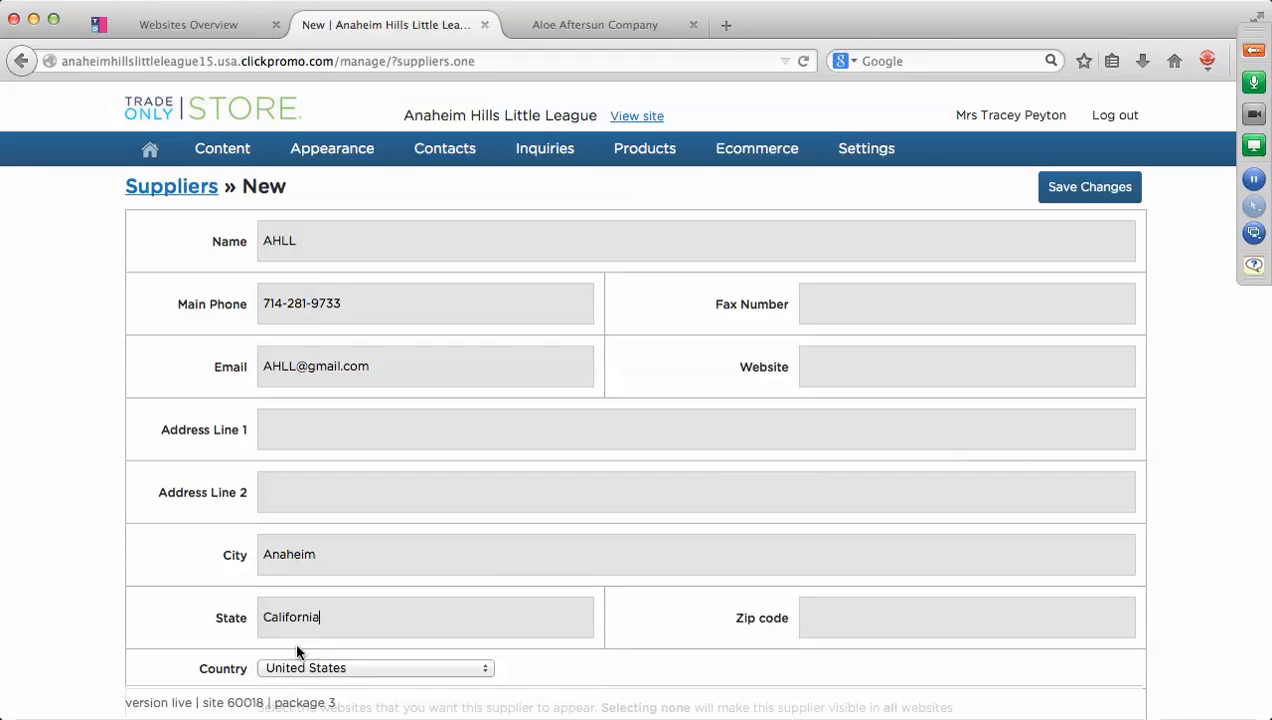
text(92808)
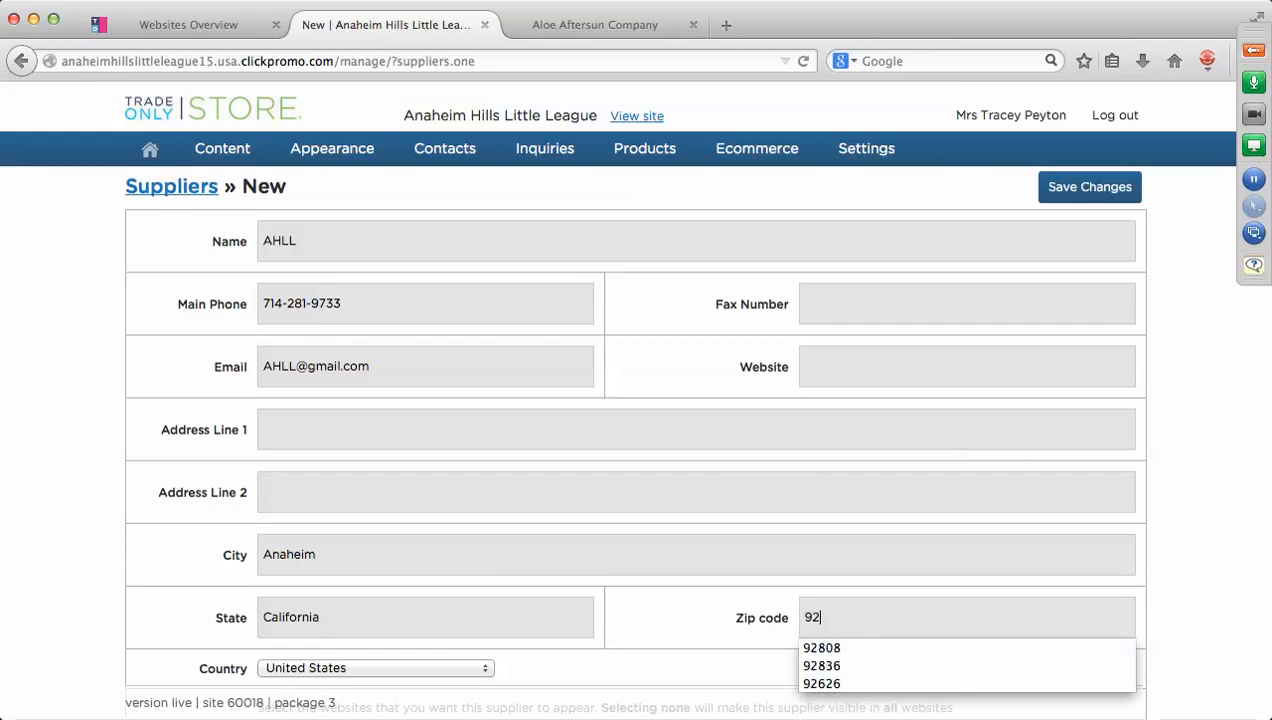
Save the new AHLL supplier.
click(960, 583)
scroll(955, 575, down, 3)
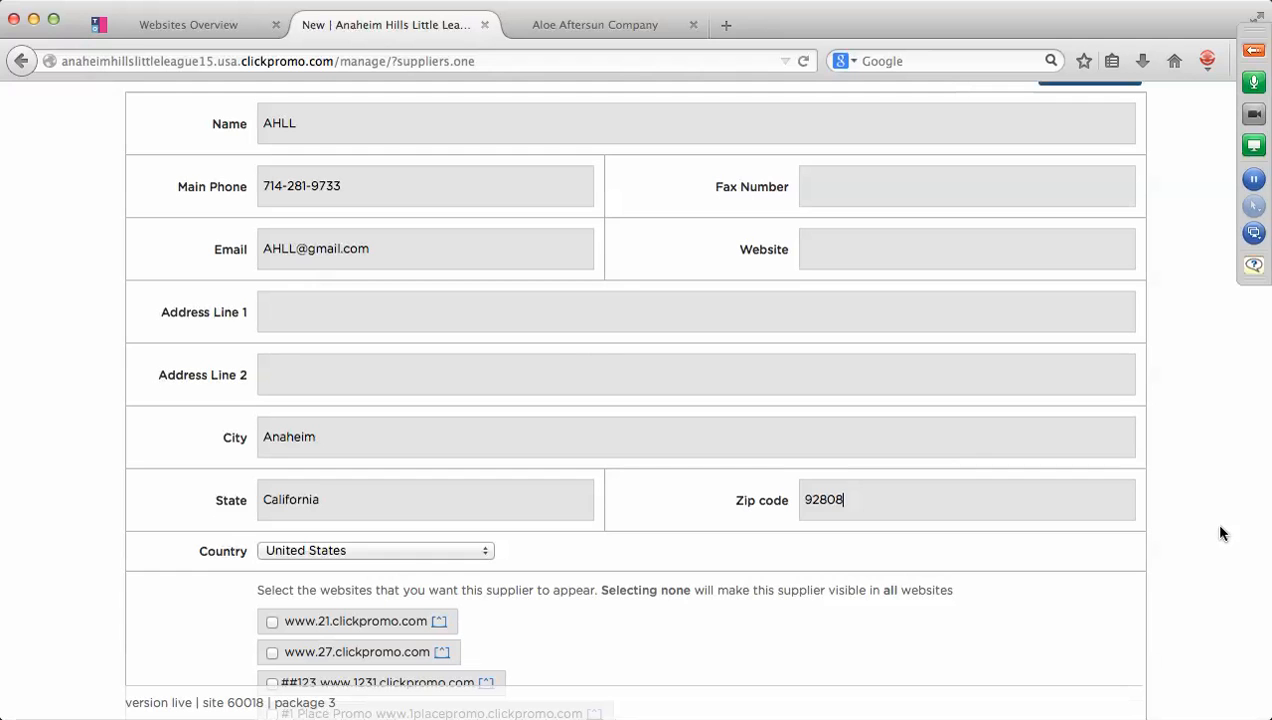
scroll(1219, 533, up, 3)
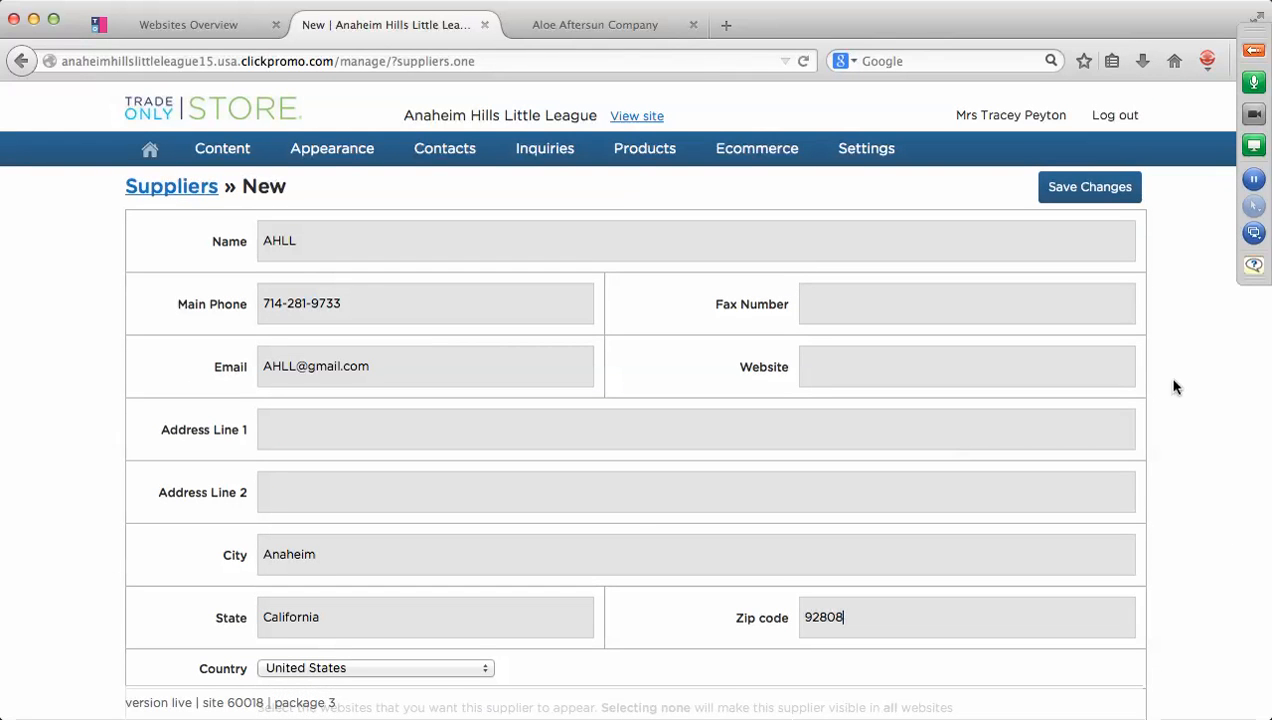
click(1101, 193)
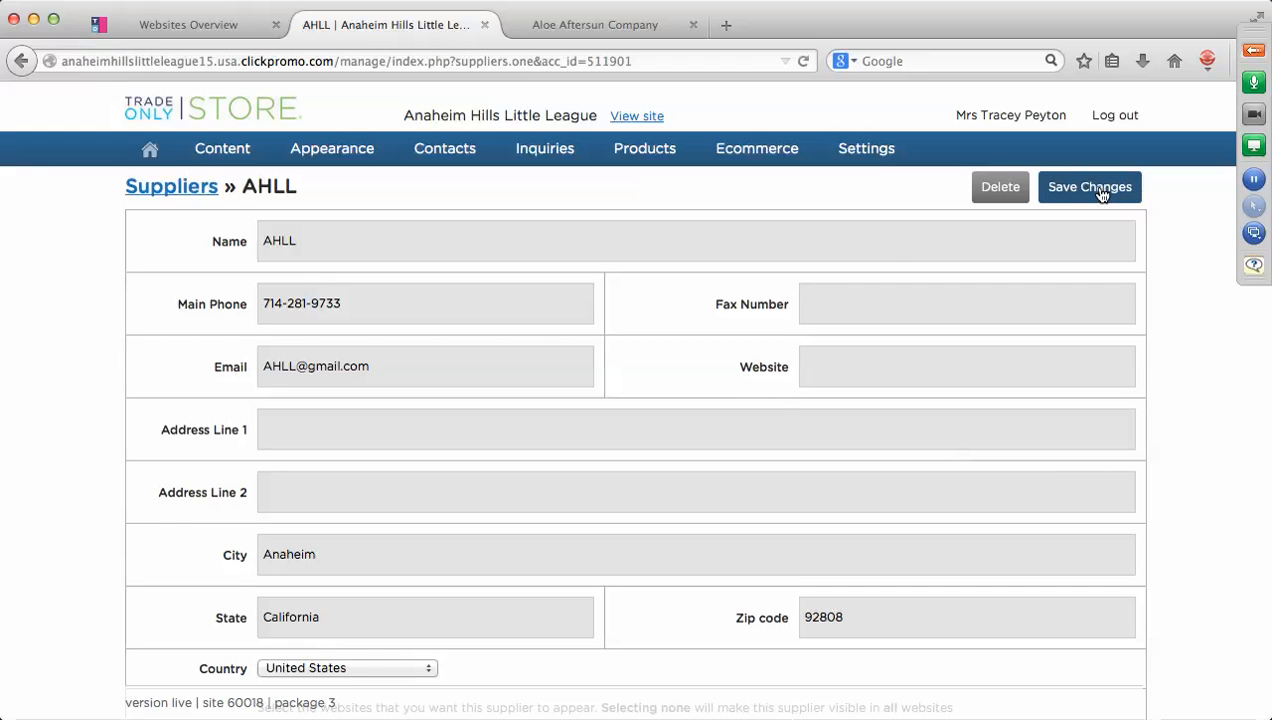
mouse_move(660, 152)
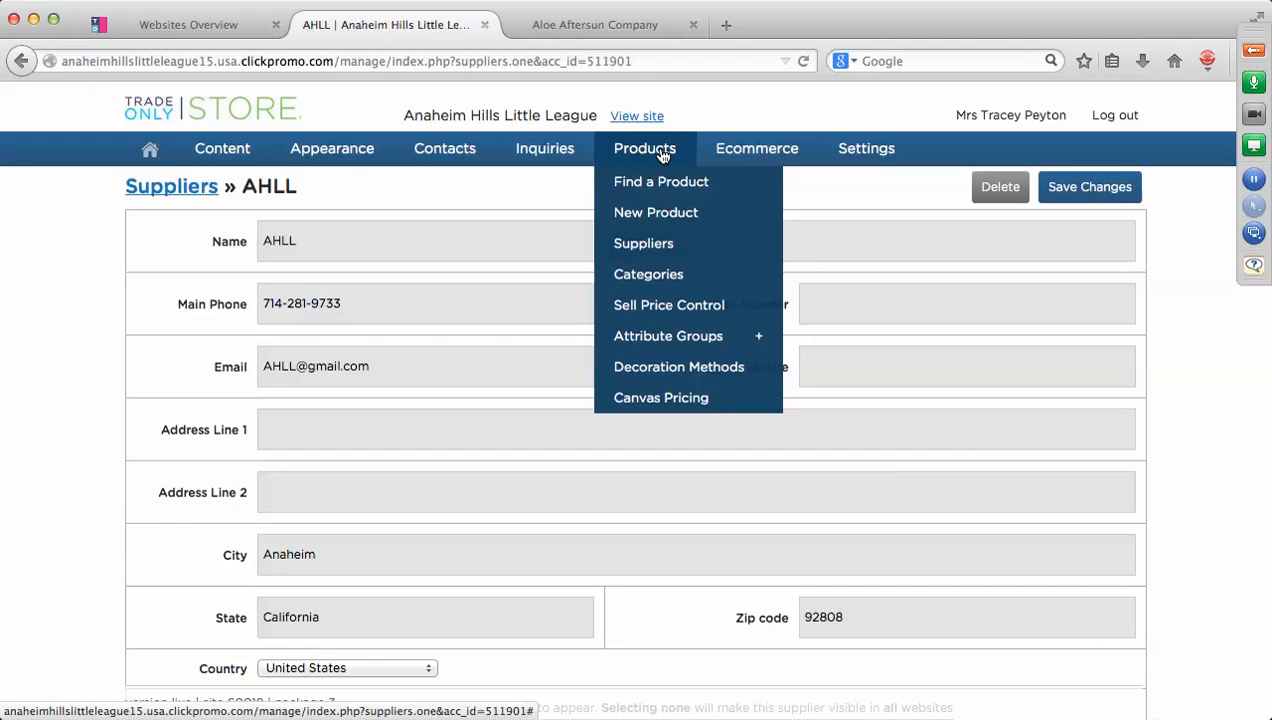
In vendor visibility settings, hide all General vendors and make AHLL a General vendor.
click(656, 248)
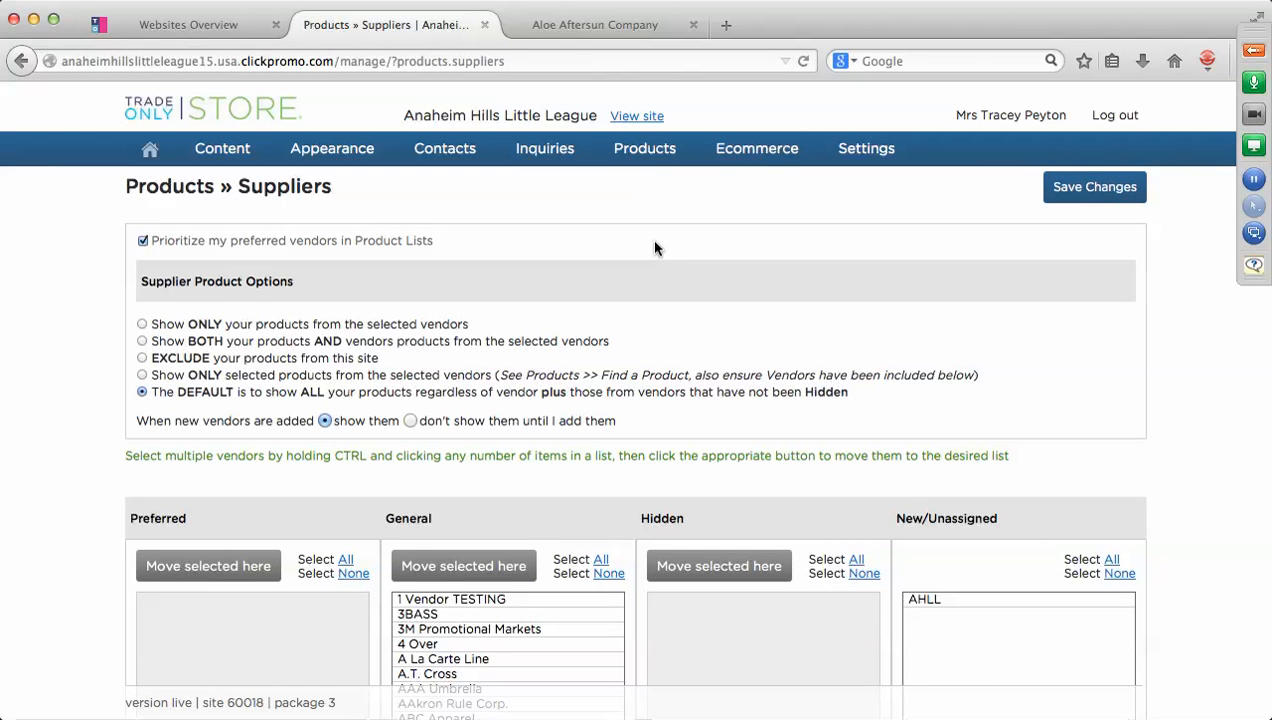
scroll(655, 248, down, 2)
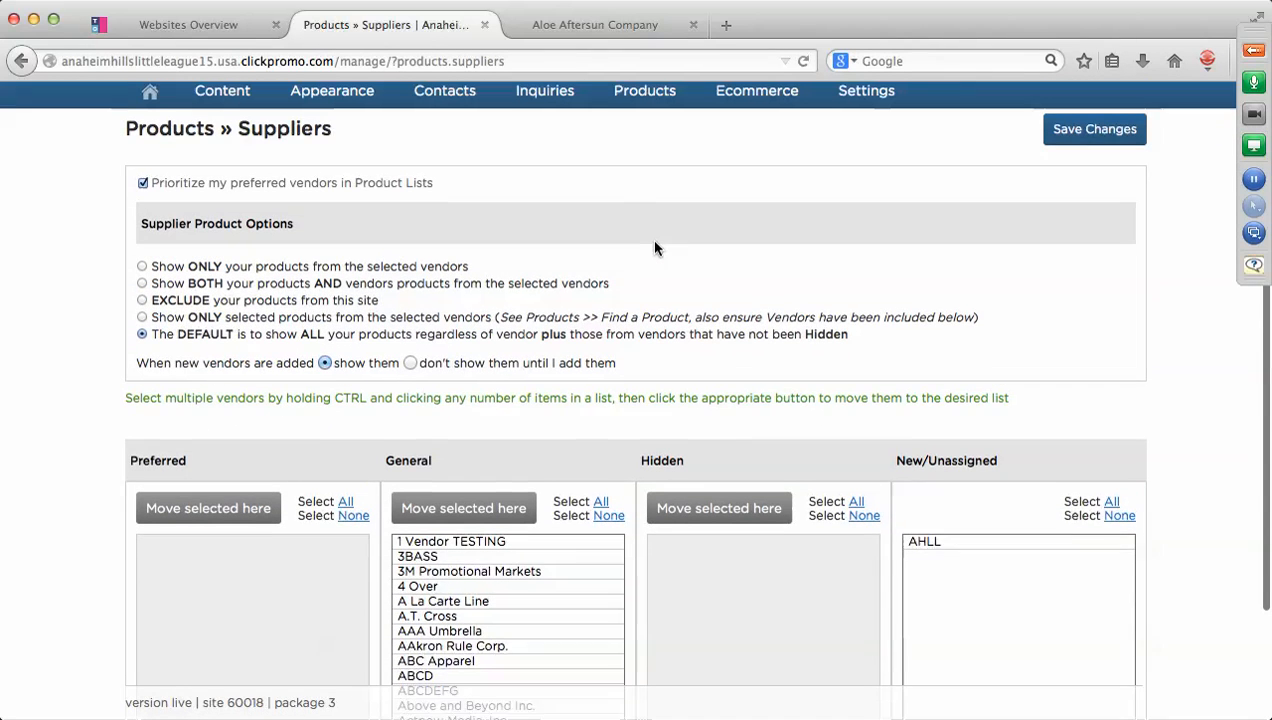
scroll(655, 248, up, 1)
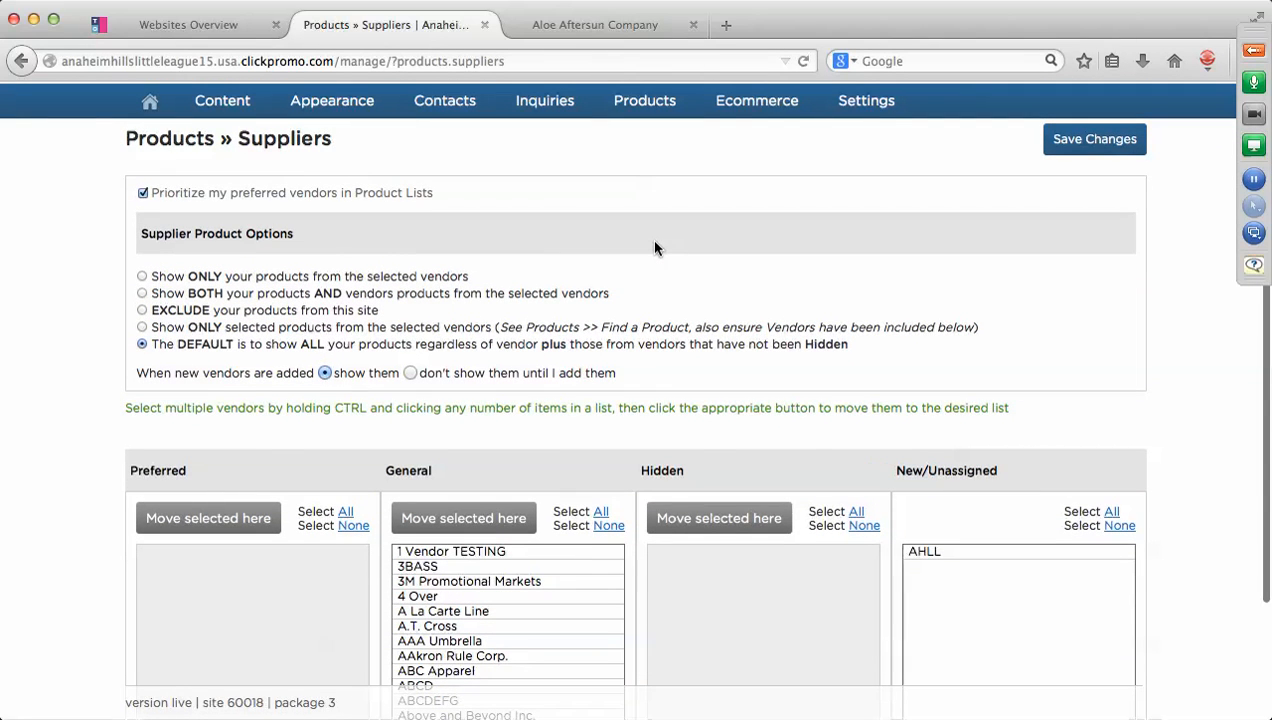
click(931, 553)
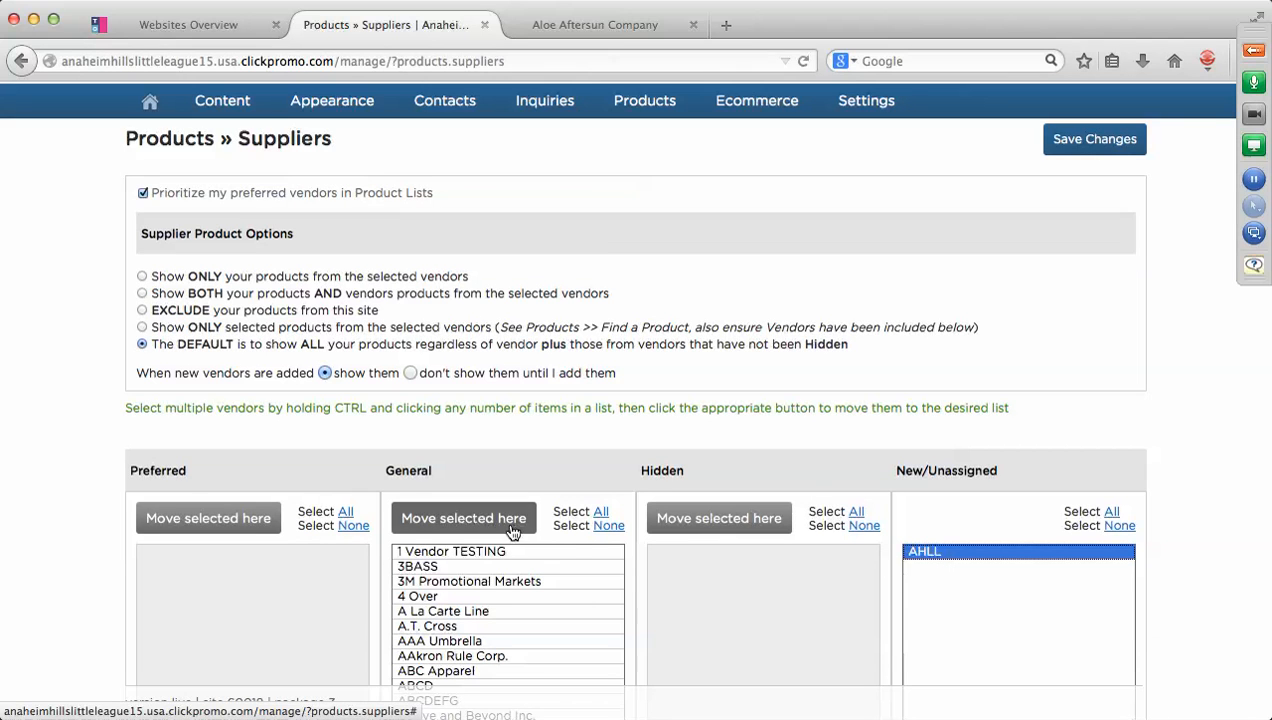
click(773, 618)
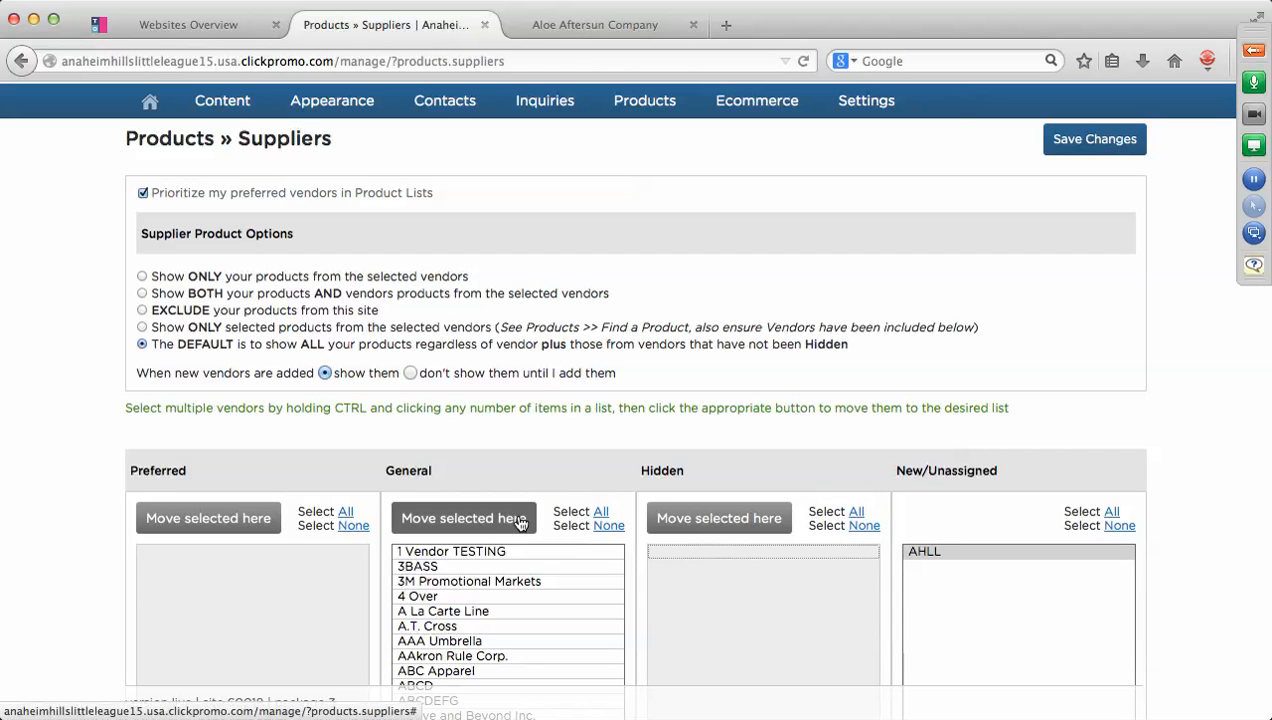
click(599, 512)
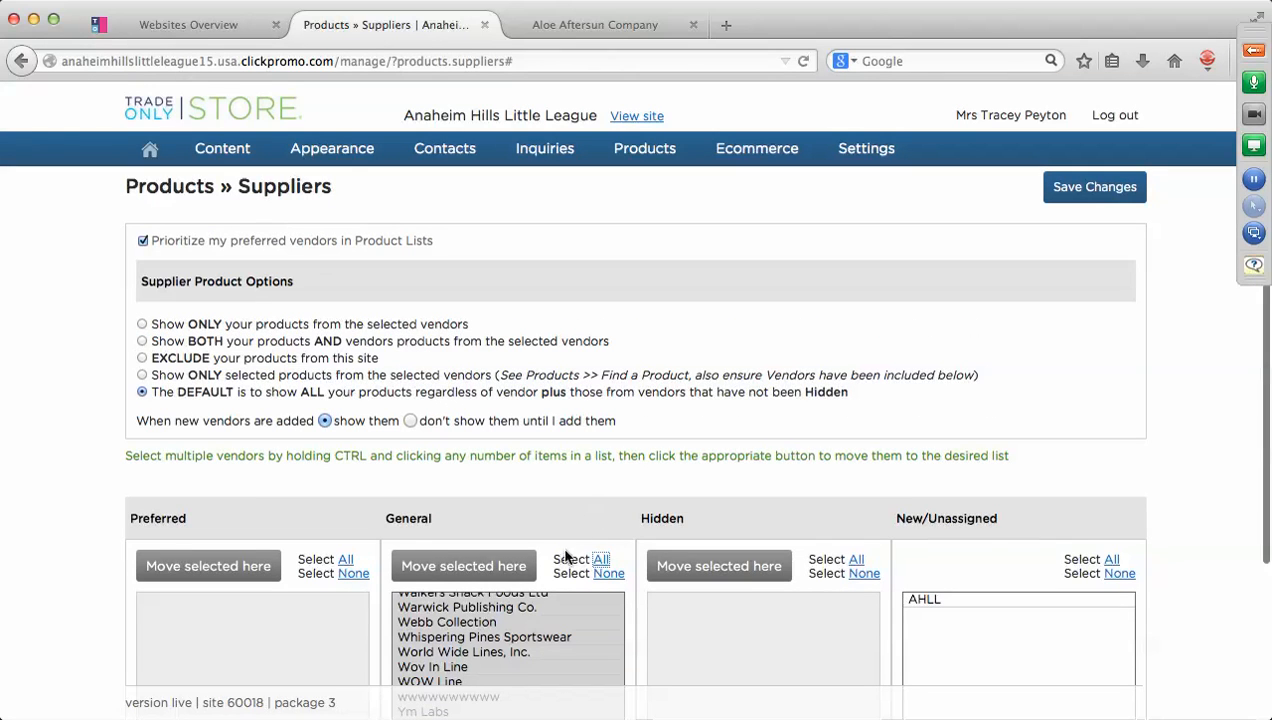
click(727, 567)
scroll(813, 495, down, 3)
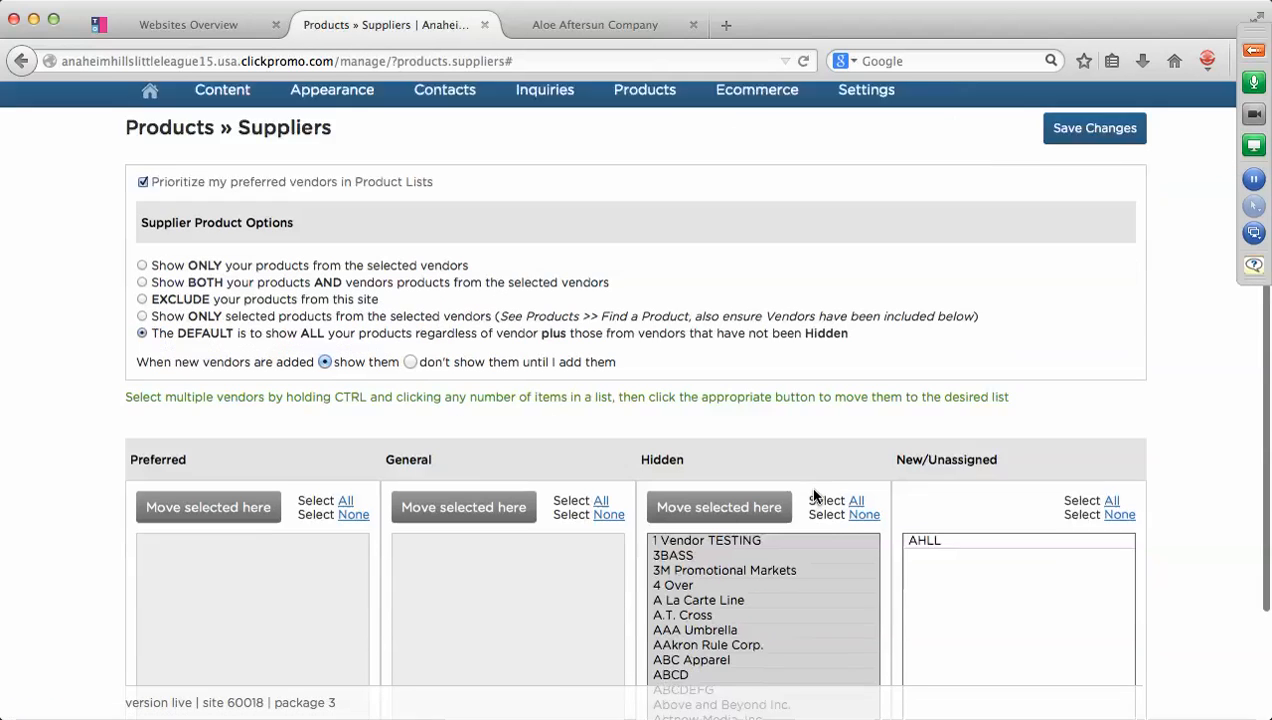
click(917, 409)
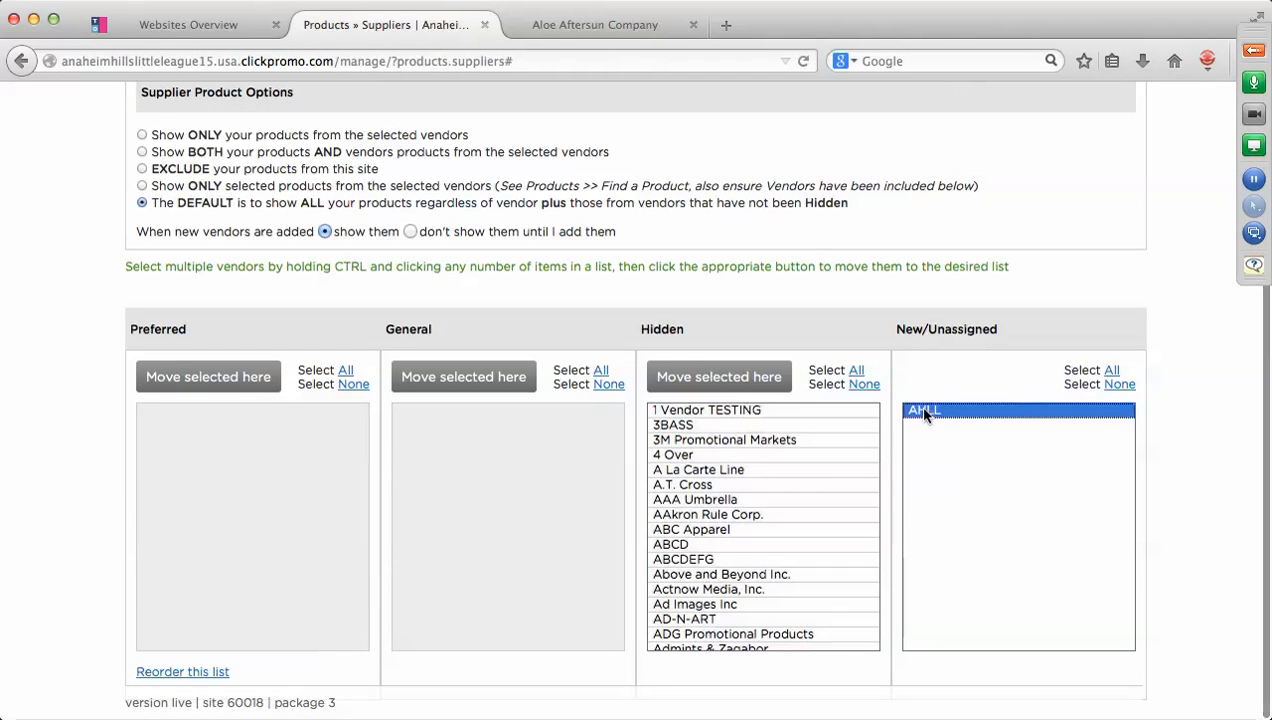
click(465, 378)
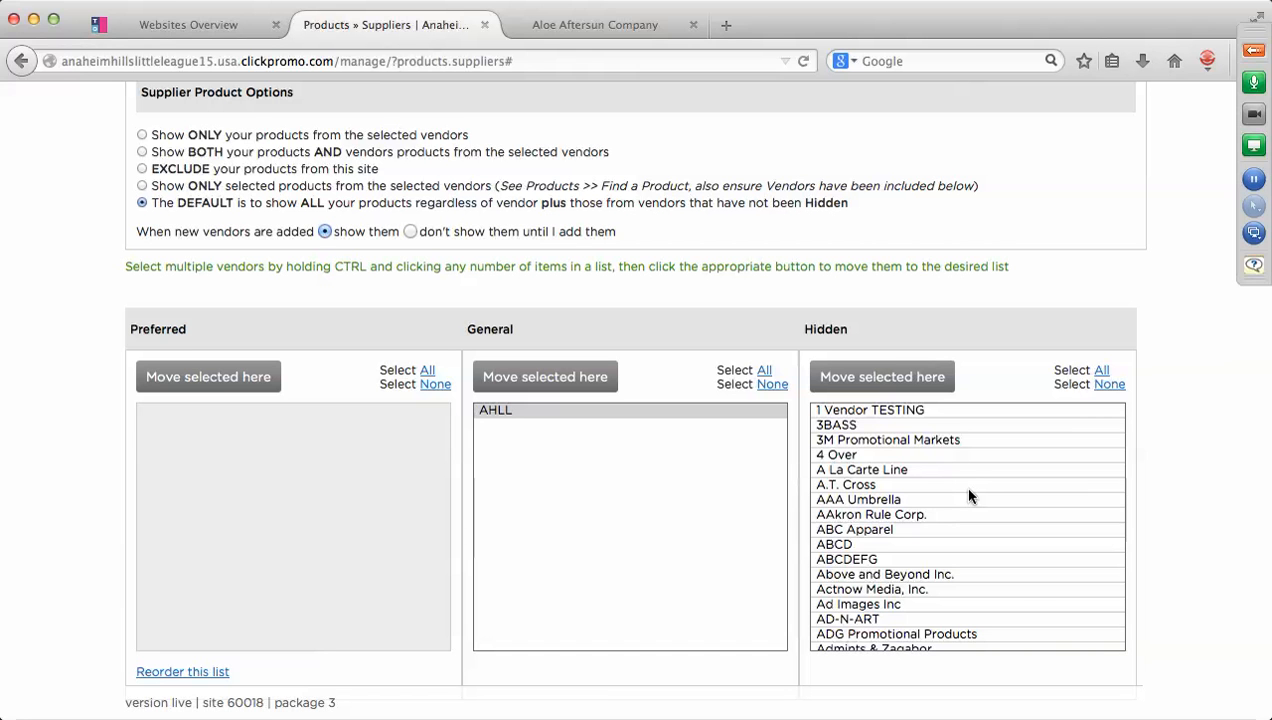
Save the supplier vendor settings and go to the Products » Categories page.
scroll(968, 490, up, 3)
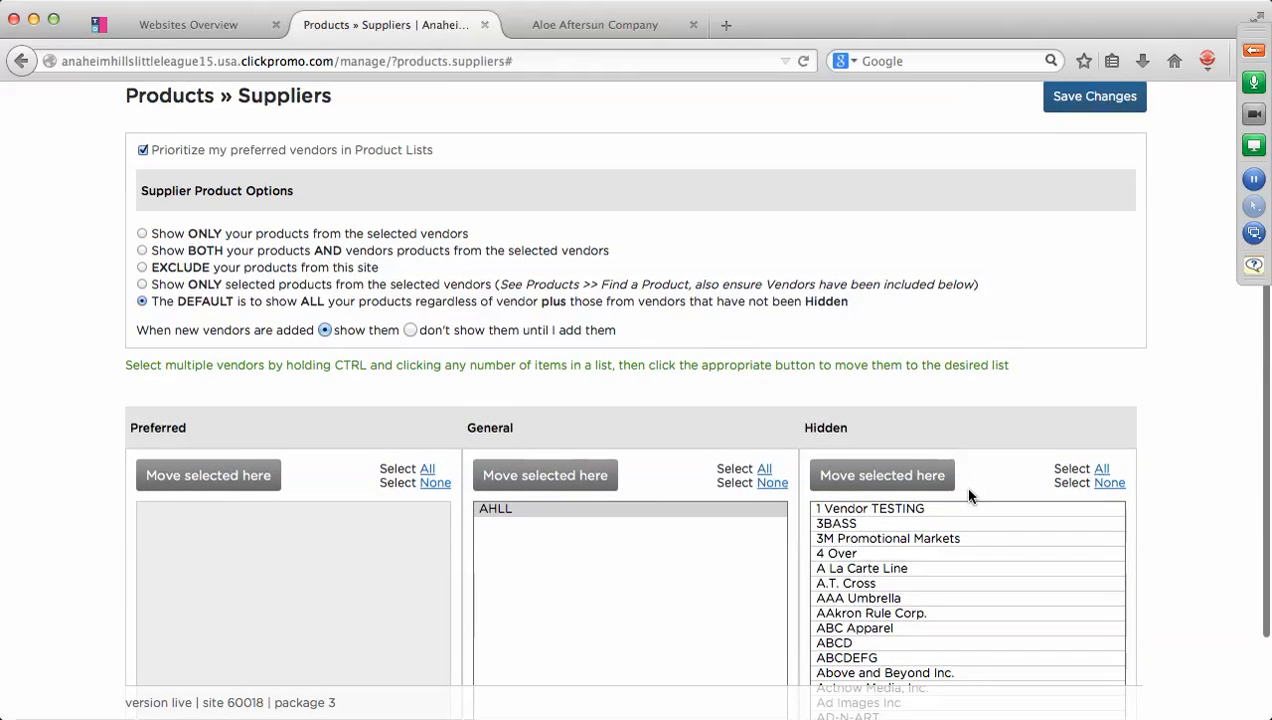
scroll(968, 494, up, 2)
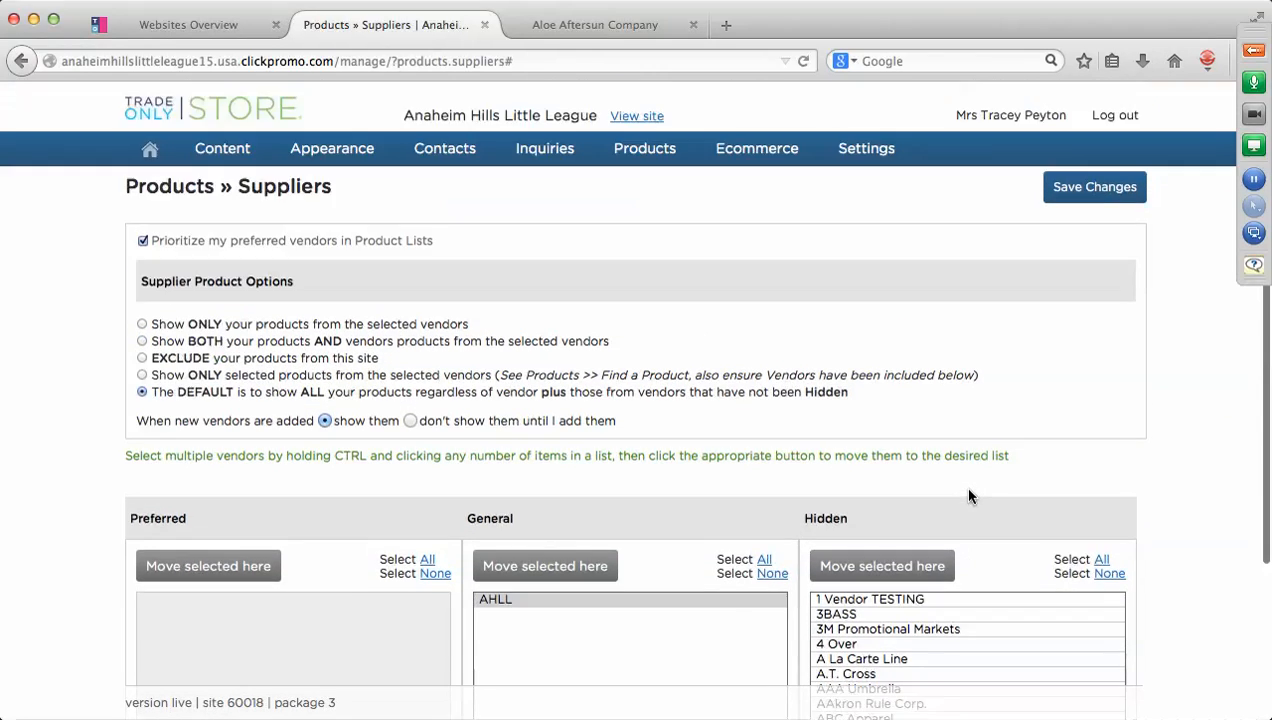
click(1077, 193)
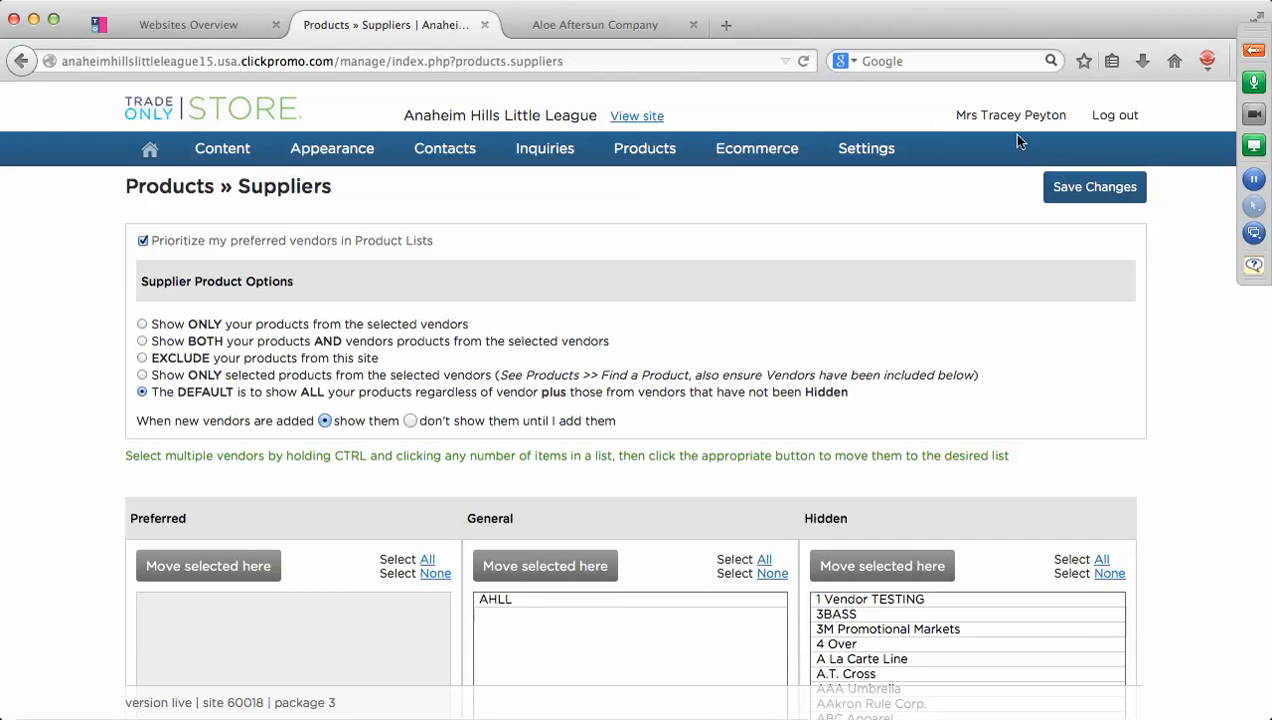
mouse_move(659, 160)
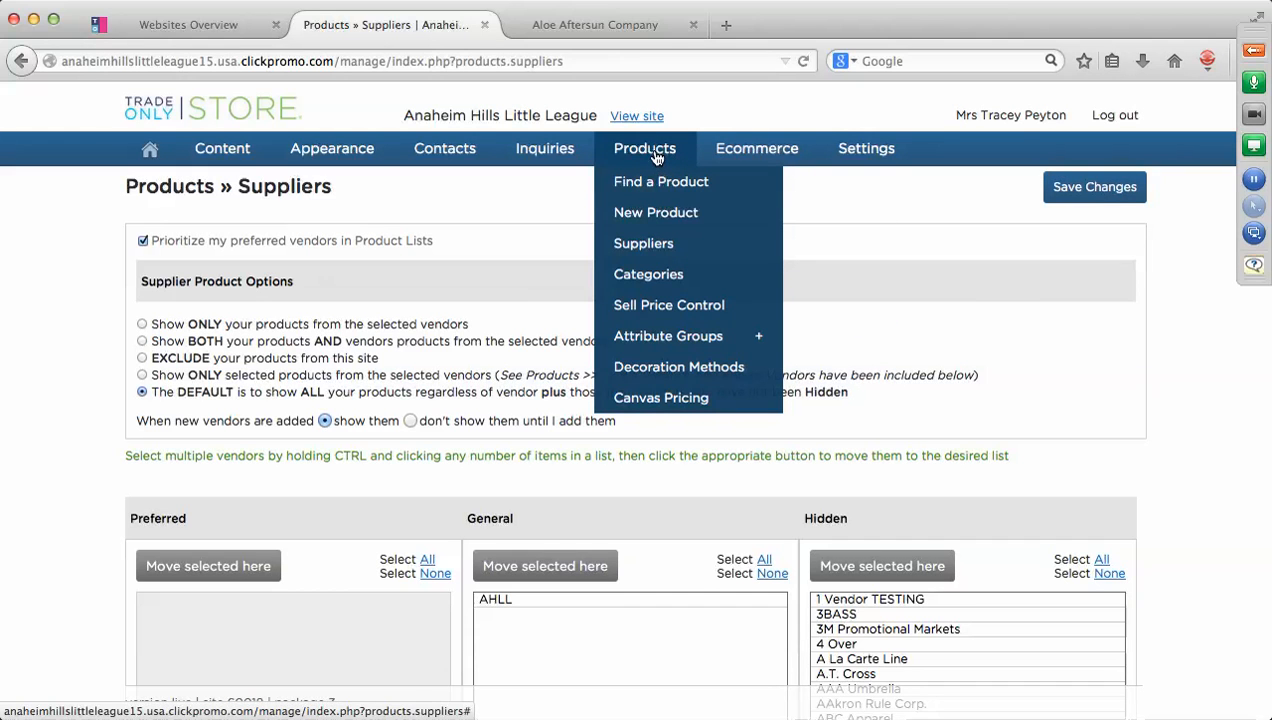
click(657, 277)
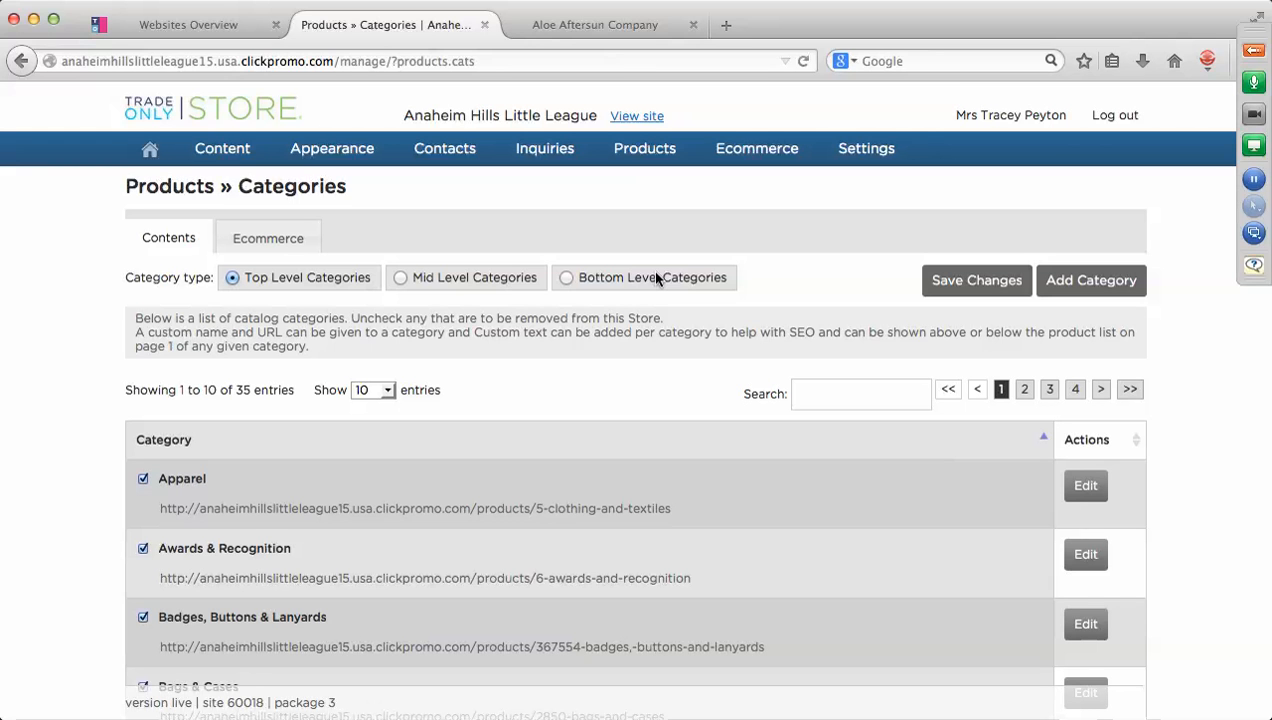
On page 1, untick Bags & Cases, Banner Stands & Displays, Banners, Calendars and Conference & Exhibition.
scroll(657, 279, down, 3)
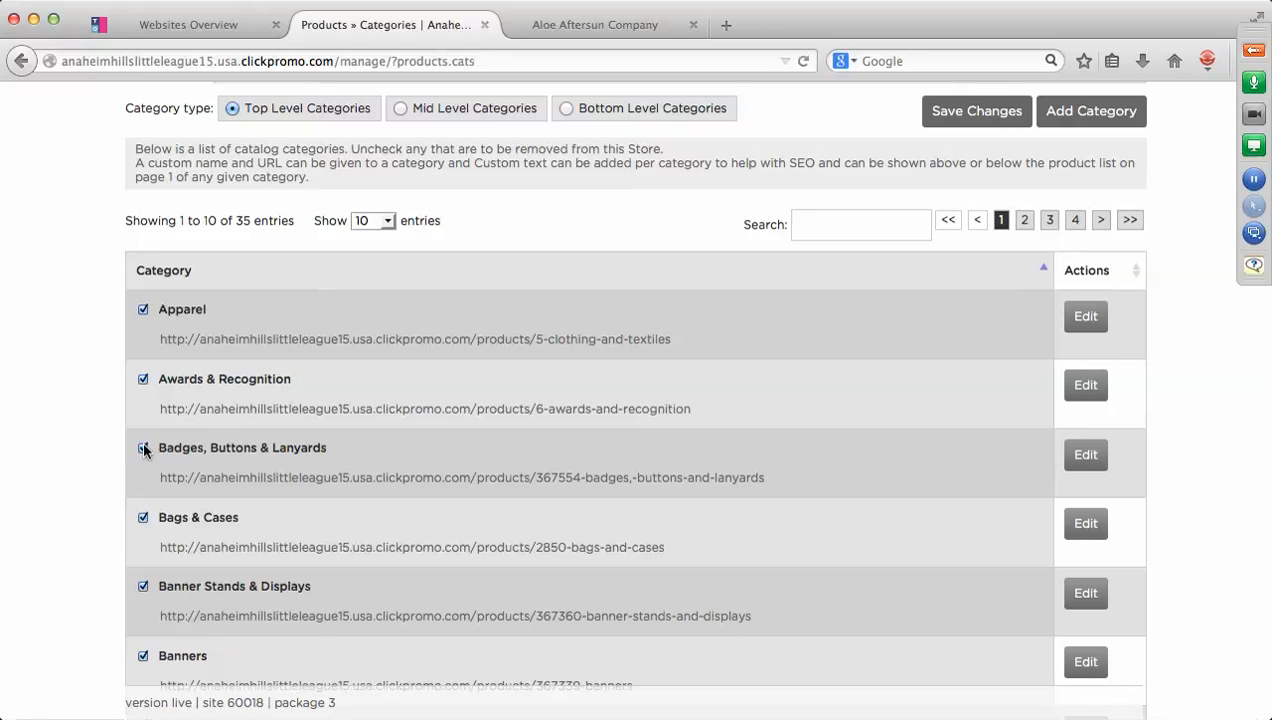
click(143, 518)
click(143, 588)
scroll(494, 556, down, 5)
click(143, 397)
click(143, 466)
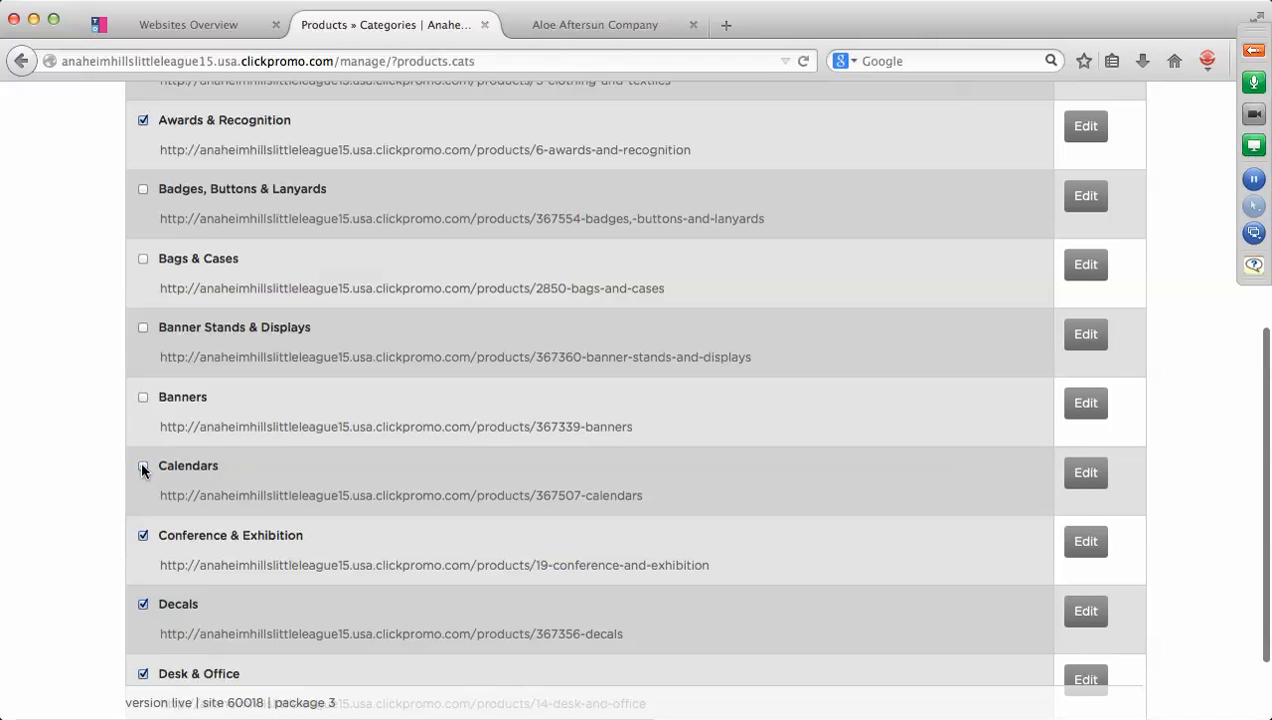
click(142, 536)
scroll(409, 518, down, 2)
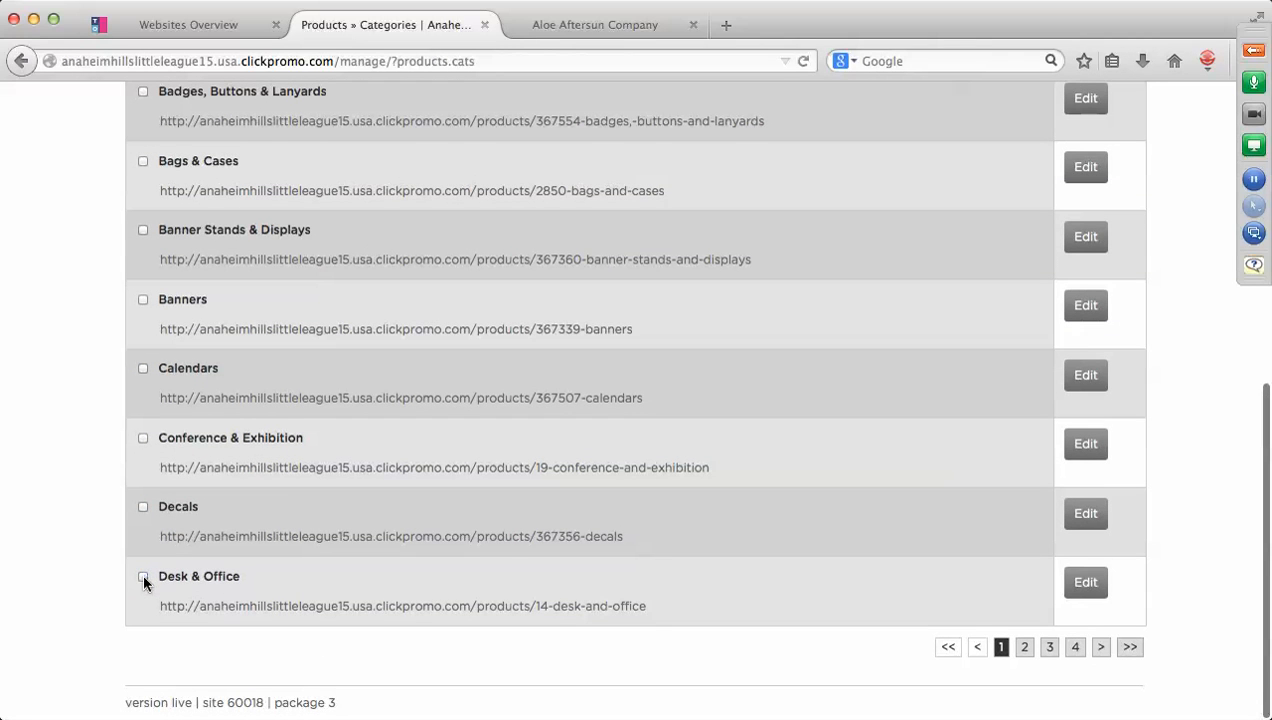
On page 2, untick the nine categories from Displays, Packaging & Printing through Keychains & Carabiners.
click(1024, 650)
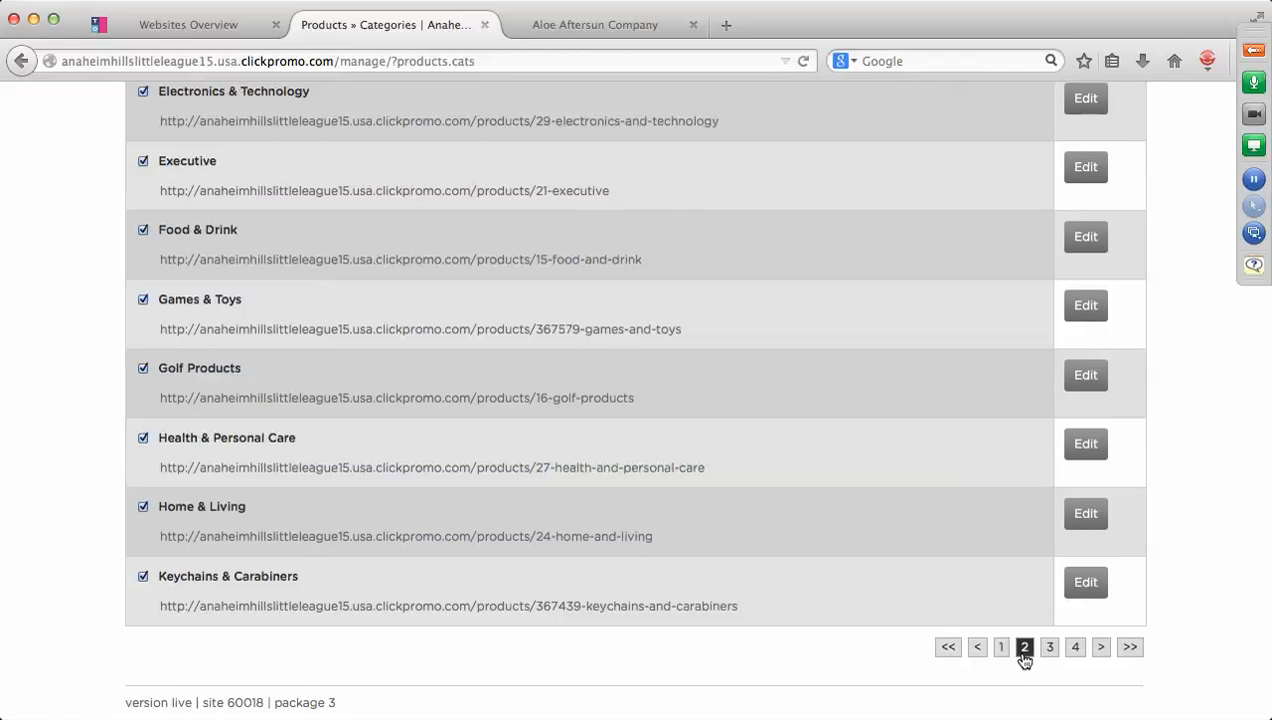
click(142, 576)
click(142, 507)
click(142, 439)
click(142, 369)
click(142, 300)
click(142, 230)
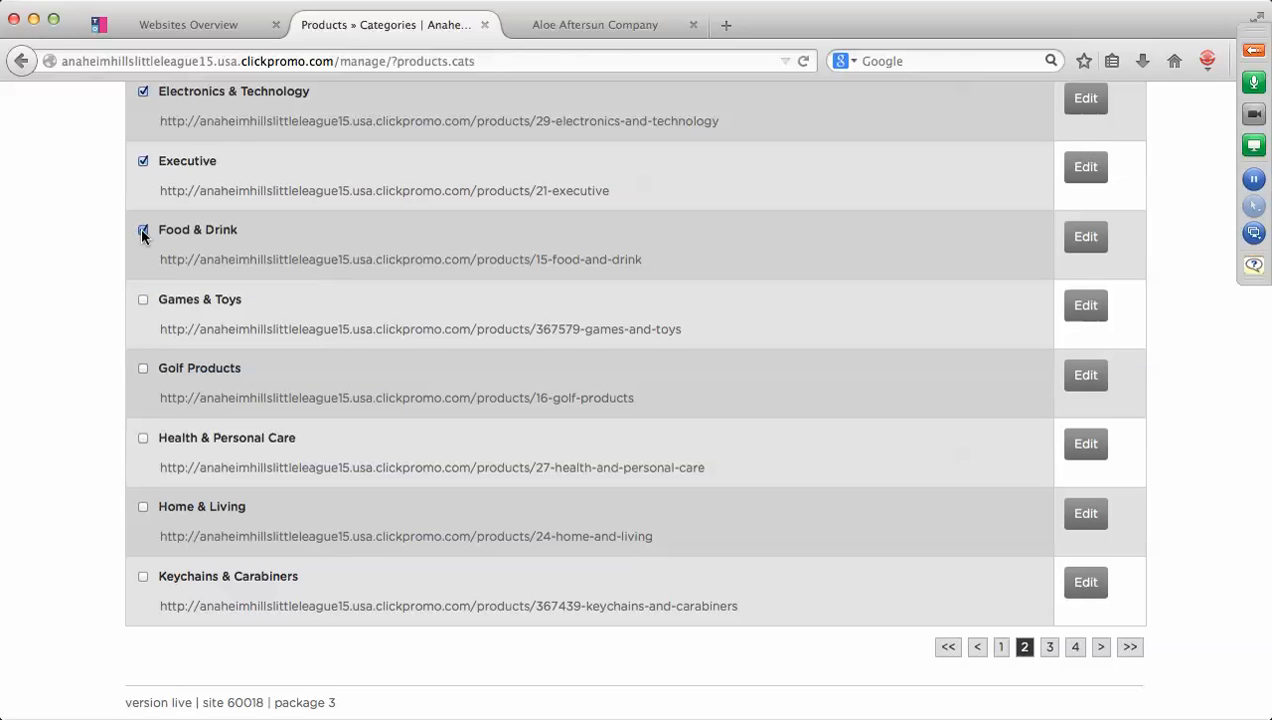
click(142, 161)
scroll(142, 163, up, 2)
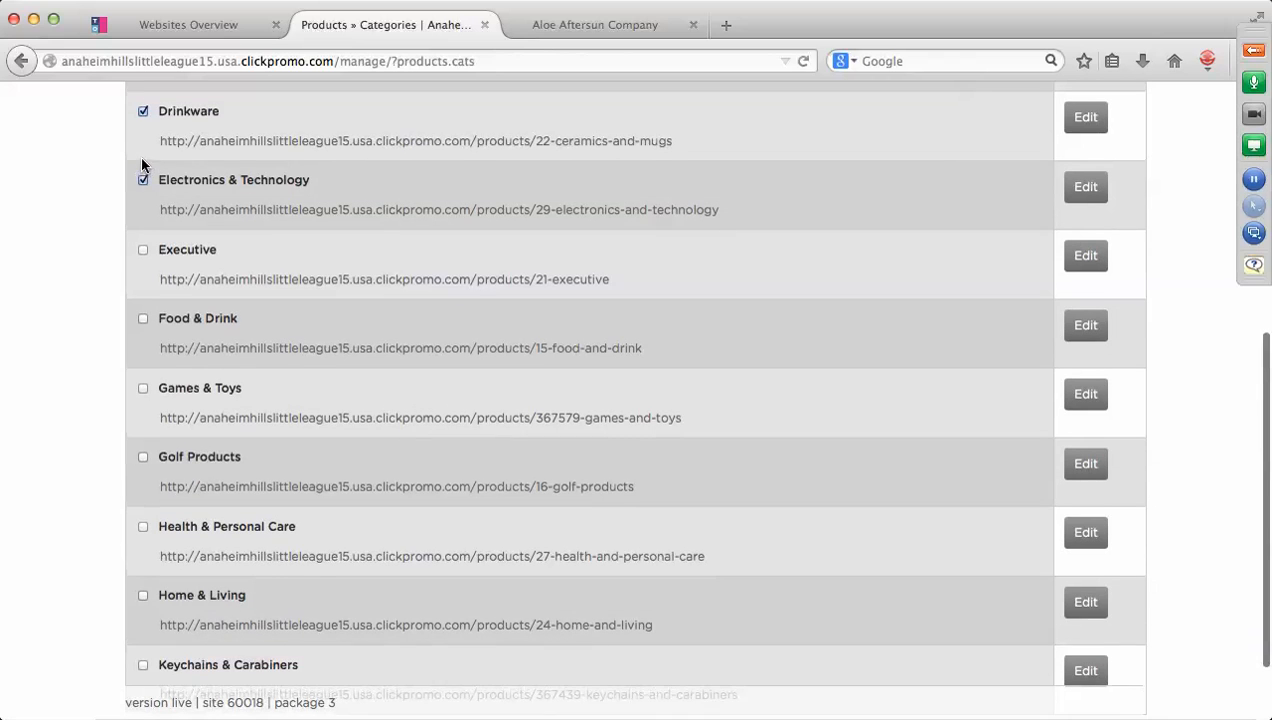
click(139, 178)
scroll(497, 275, up, 4)
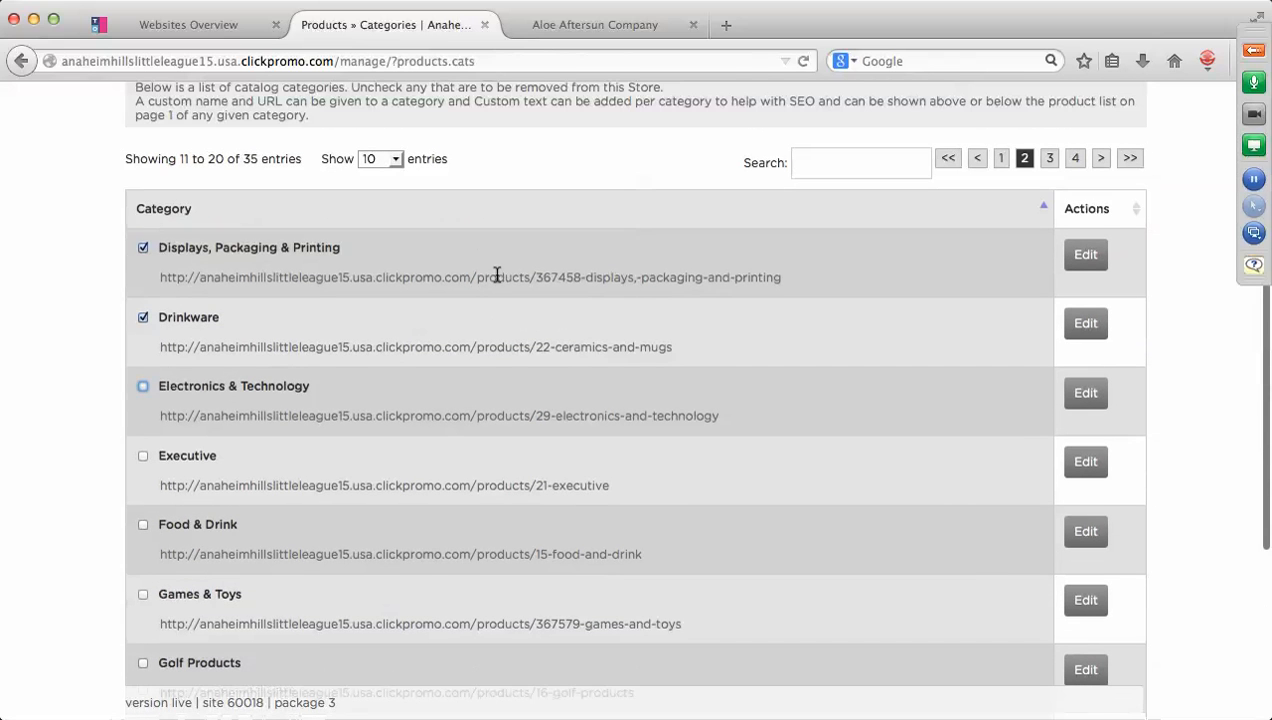
click(143, 248)
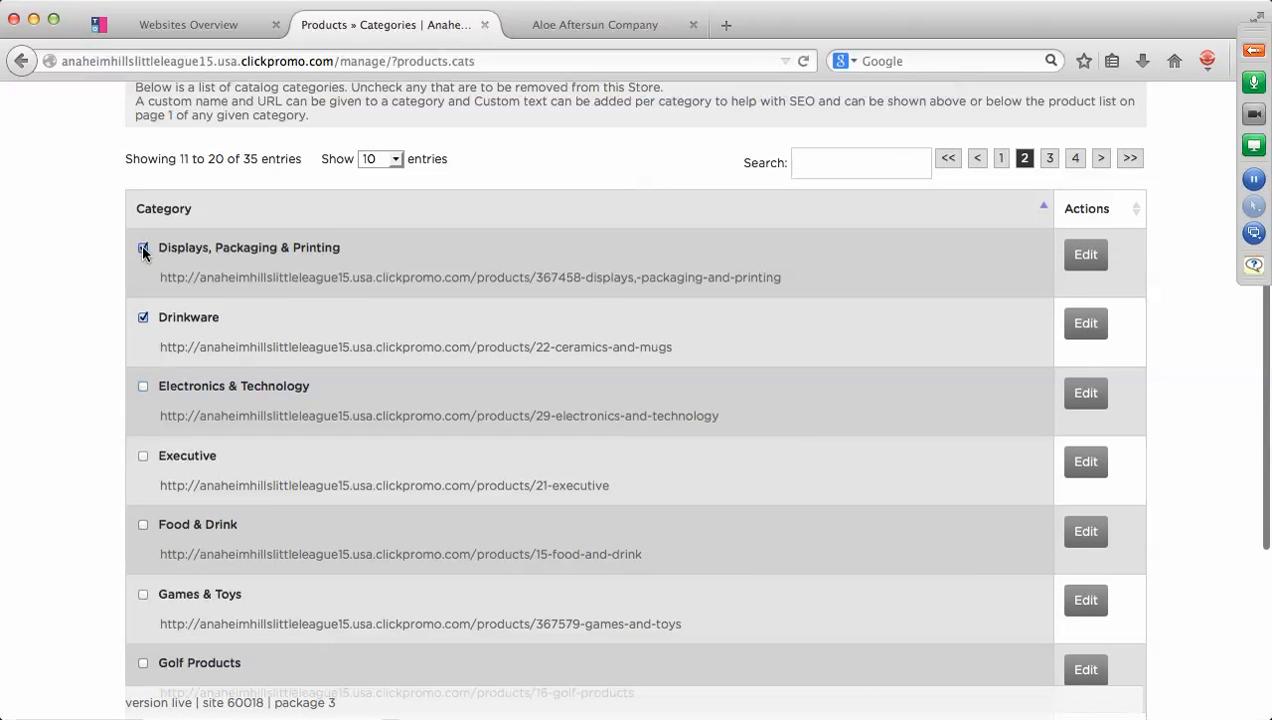
scroll(663, 490, down, 6)
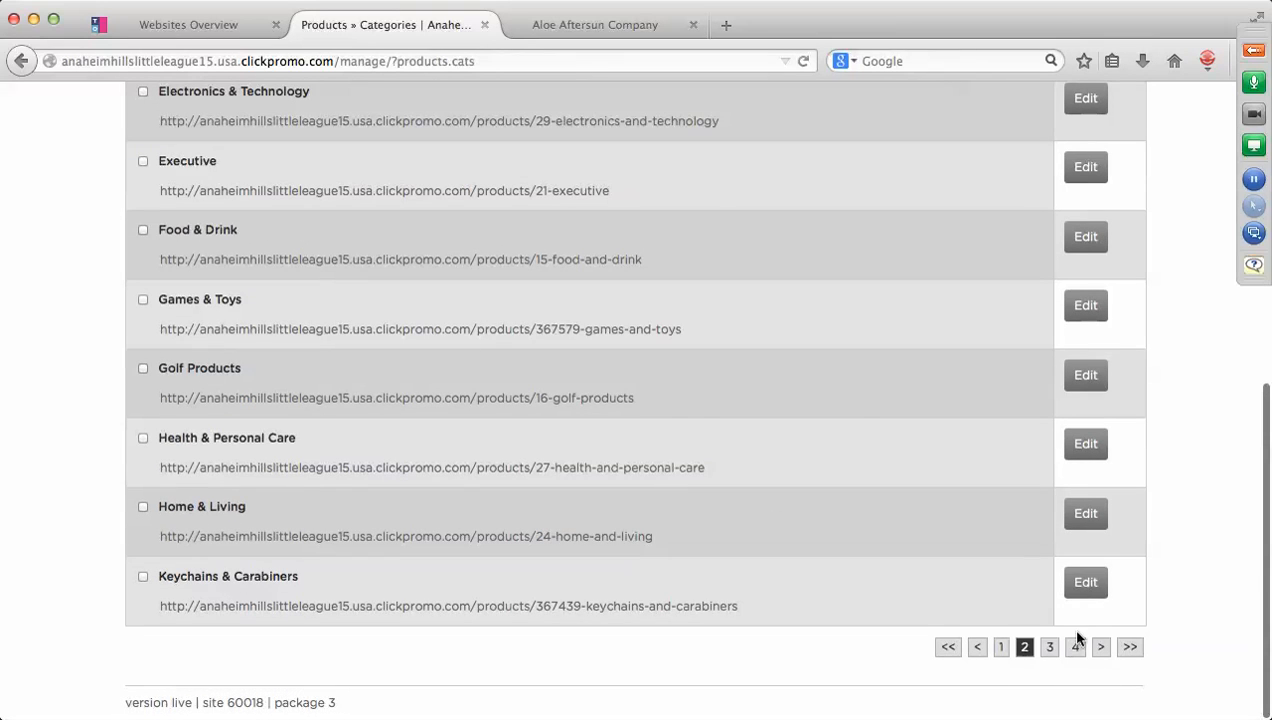
On page 3, untick the ten categories from Lettering through Stickers & Decals.
click(1050, 647)
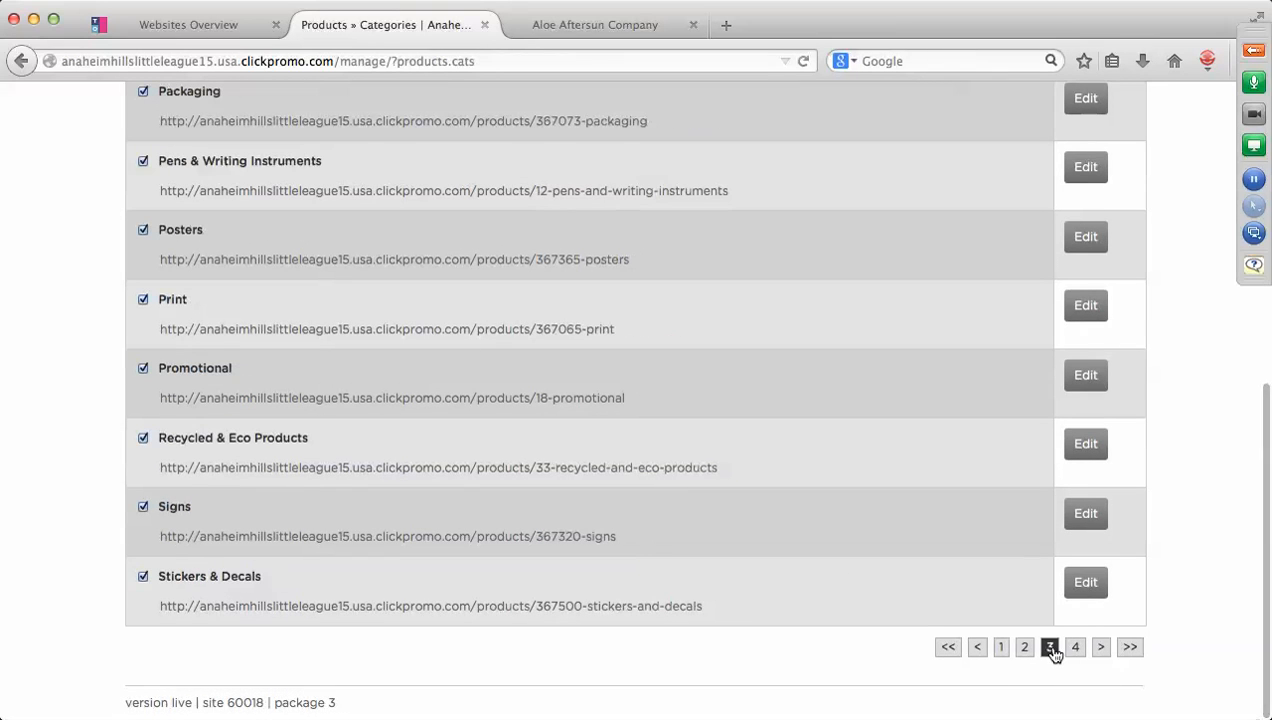
click(143, 576)
click(143, 506)
click(143, 438)
click(140, 369)
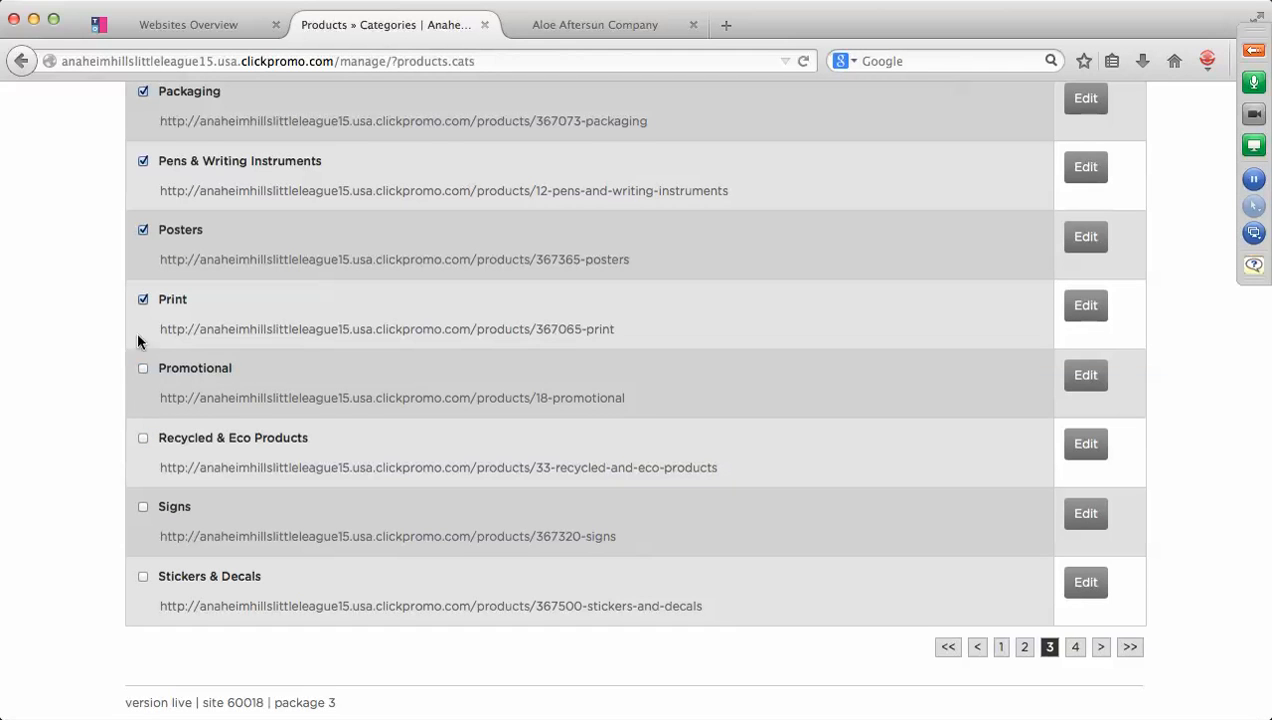
click(142, 299)
click(142, 230)
click(142, 161)
scroll(492, 320, up, 5)
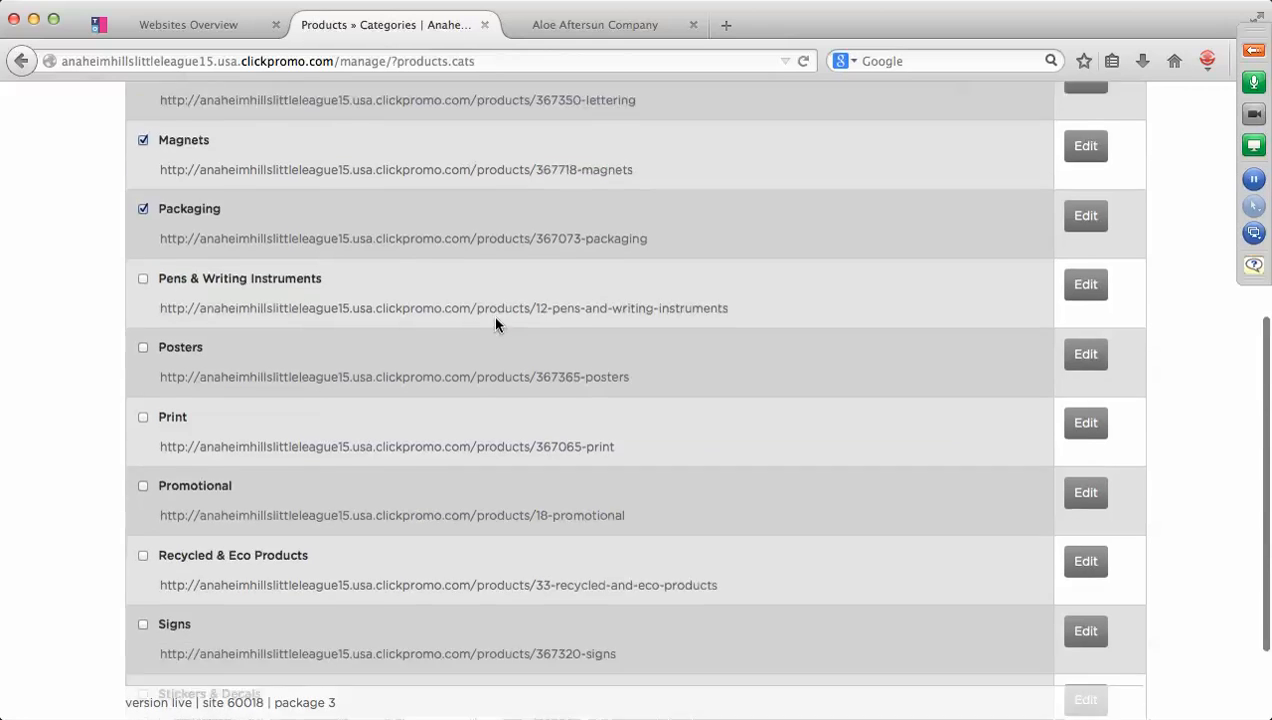
click(142, 326)
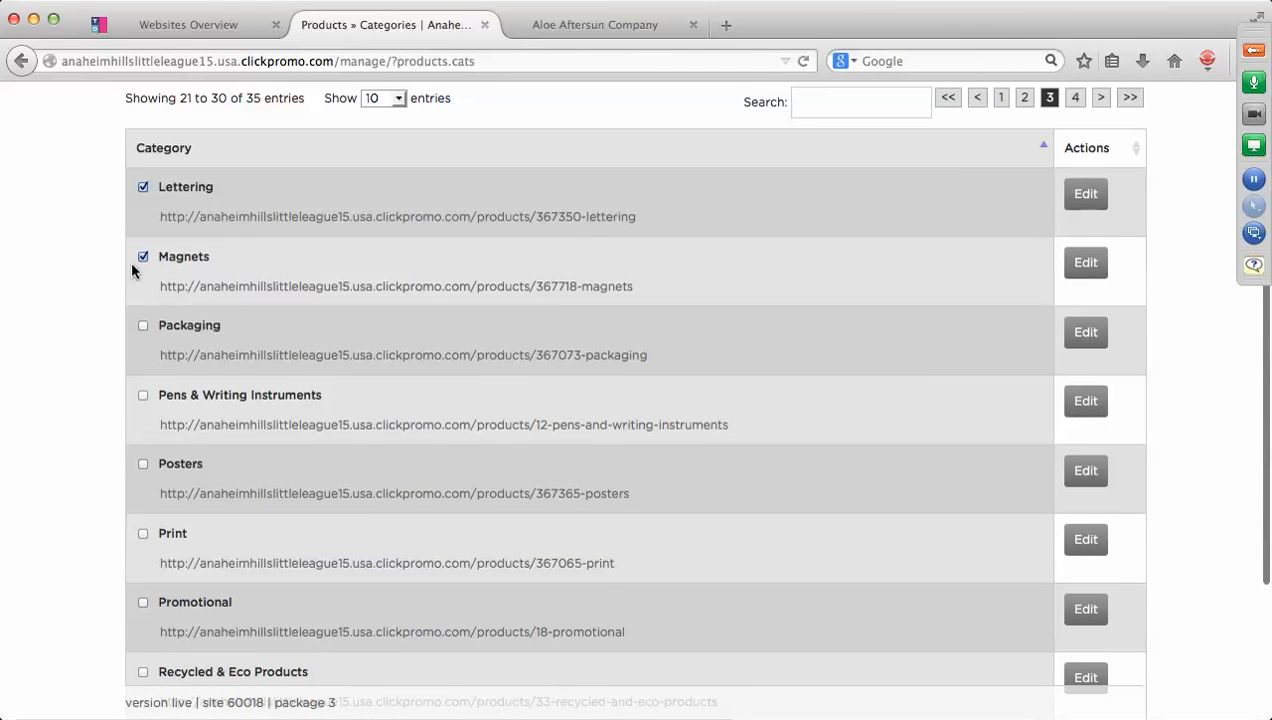
click(142, 257)
click(142, 187)
scroll(758, 289, down, 5)
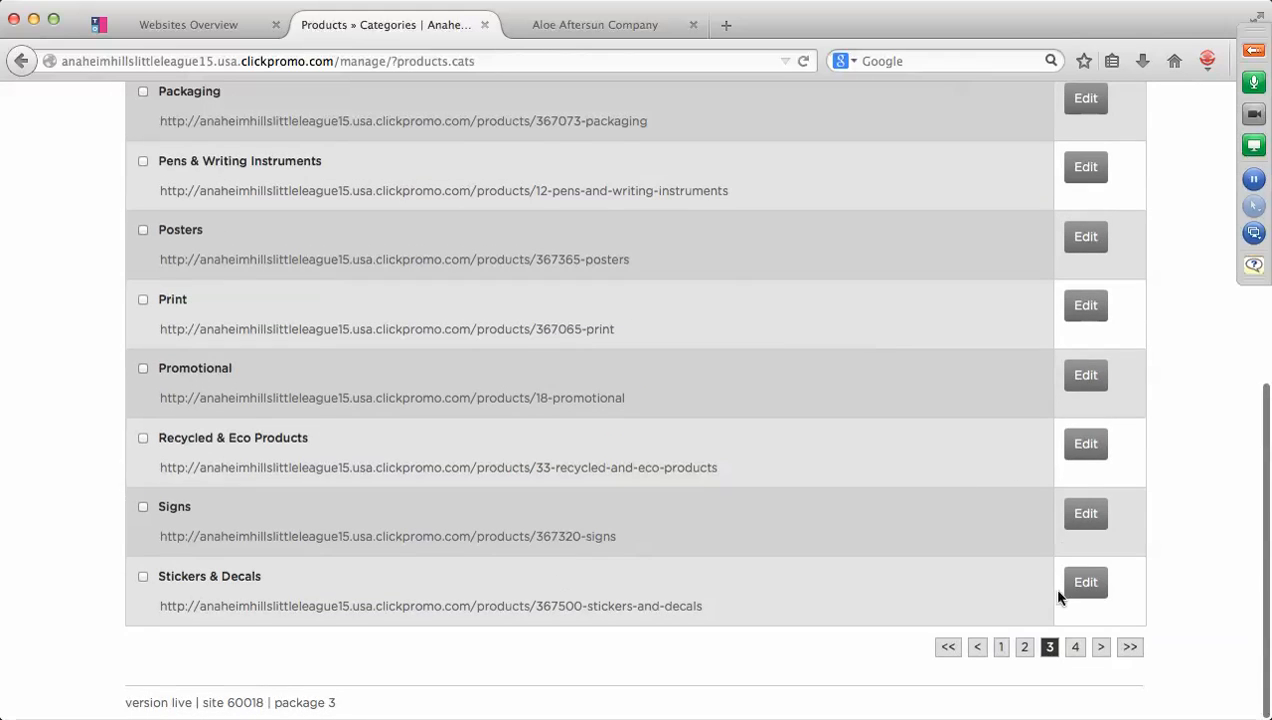
On page 4, untick Stress Reducers and Tools & Automotive.
click(1073, 648)
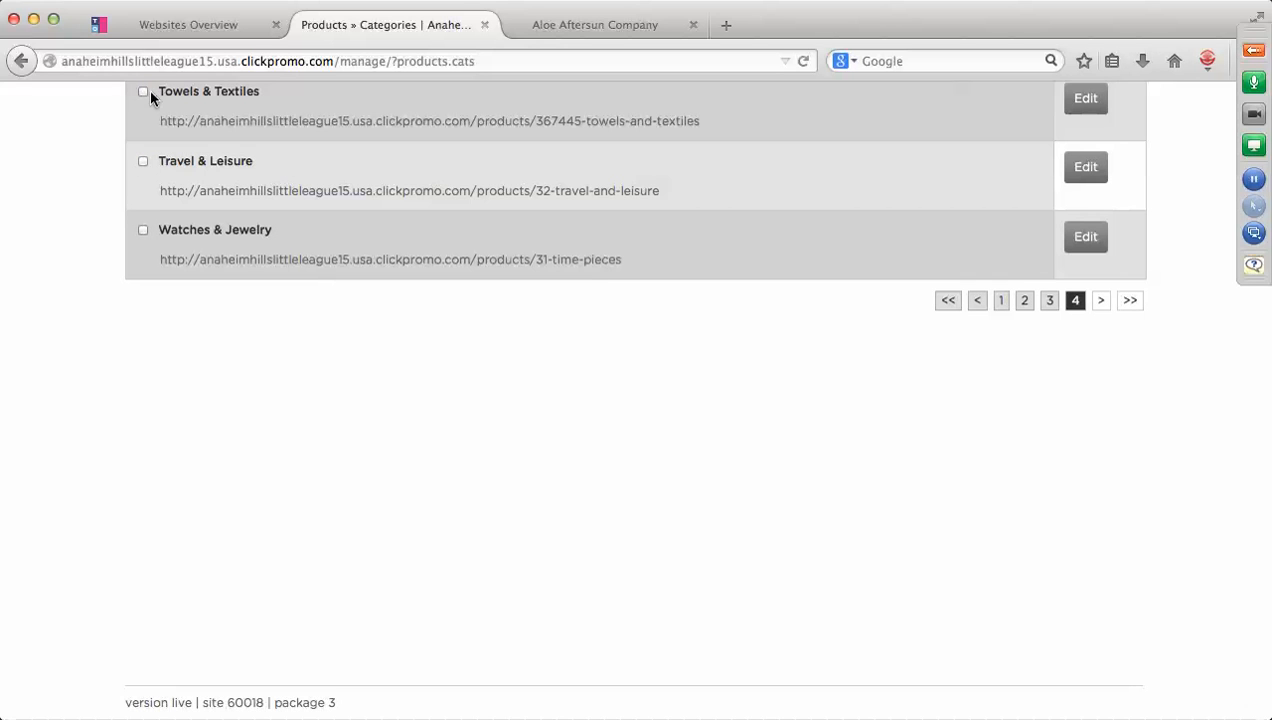
scroll(574, 245, up, 5)
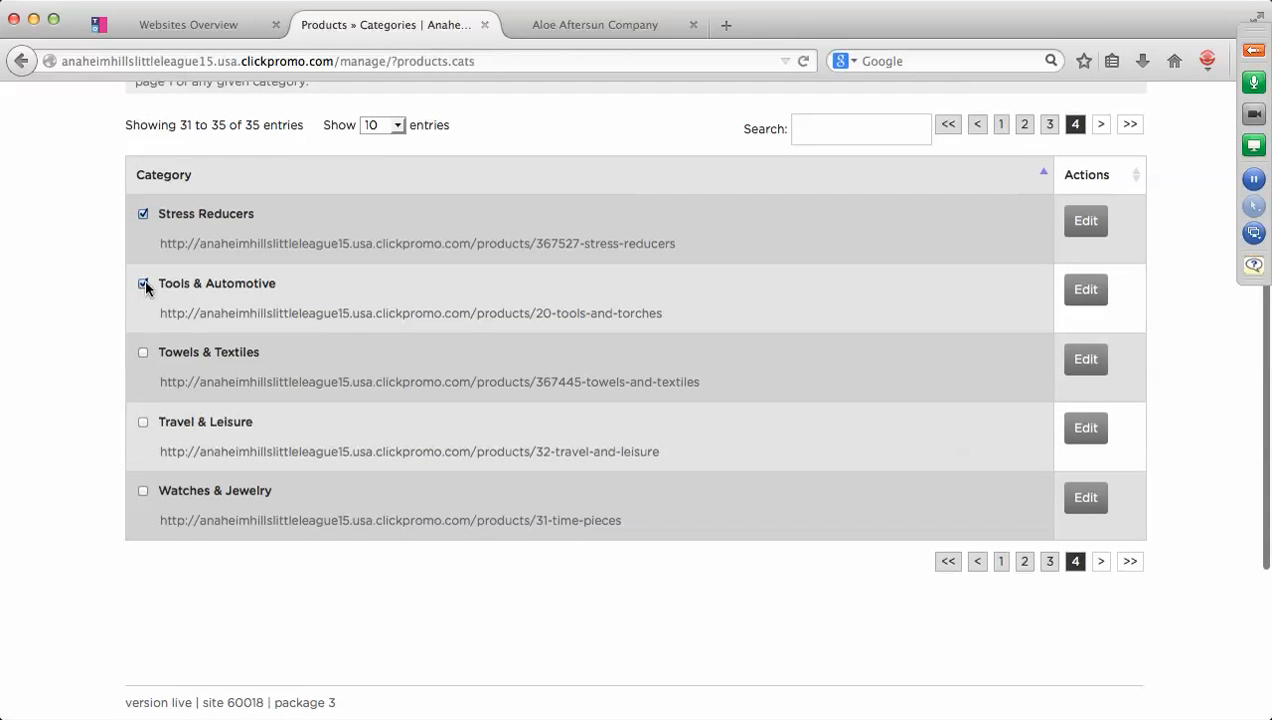
click(143, 284)
click(143, 215)
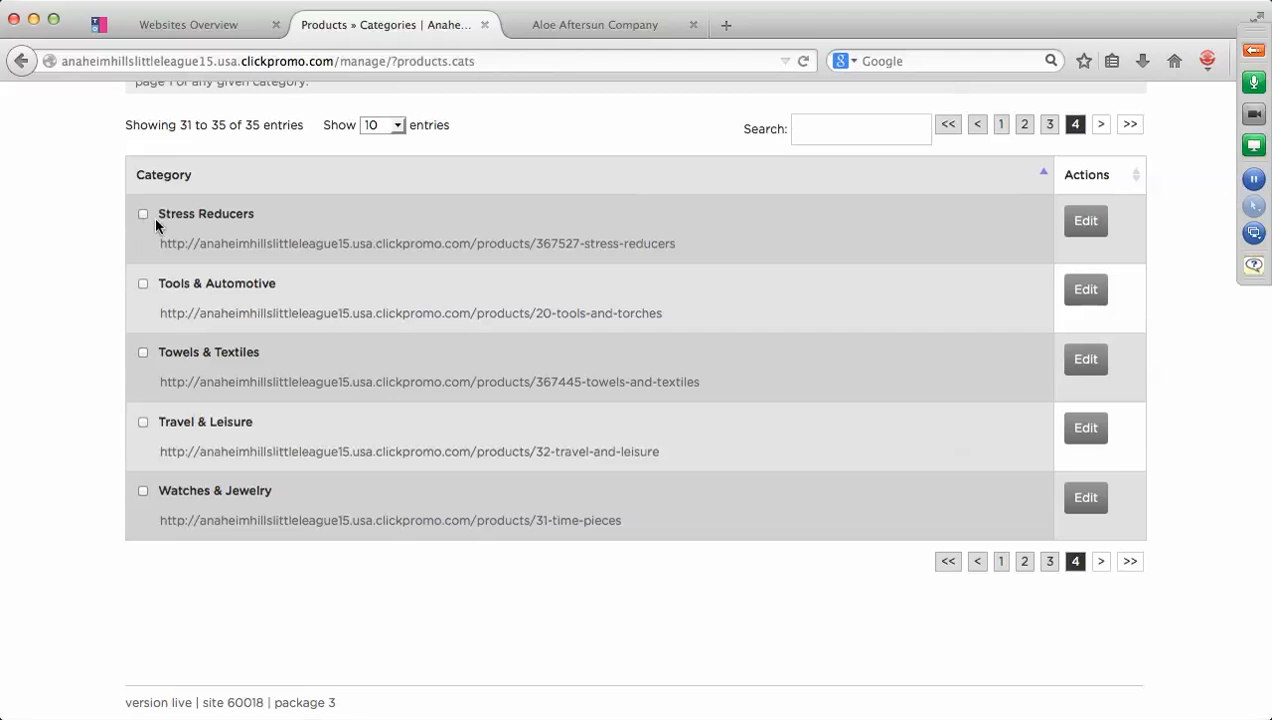
scroll(810, 510, up, 5)
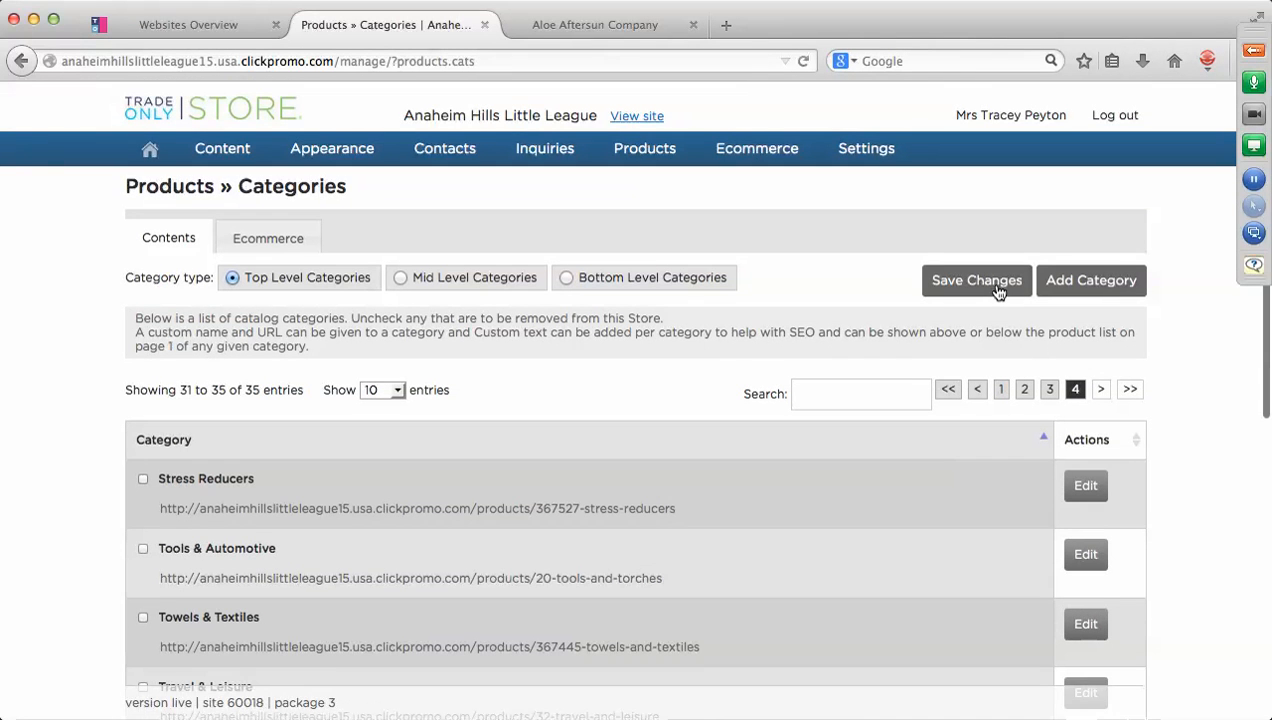
Save the category changes, confirm leaving the page, and open the Add Category form.
click(976, 281)
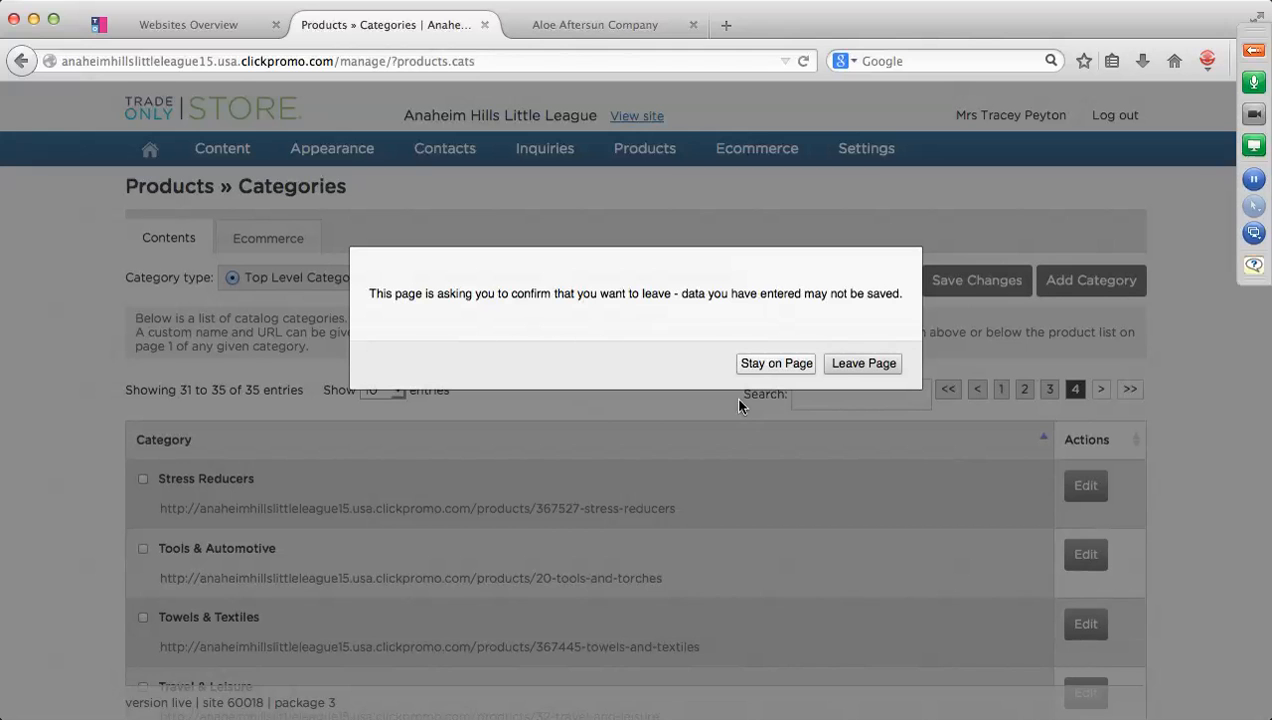
click(850, 363)
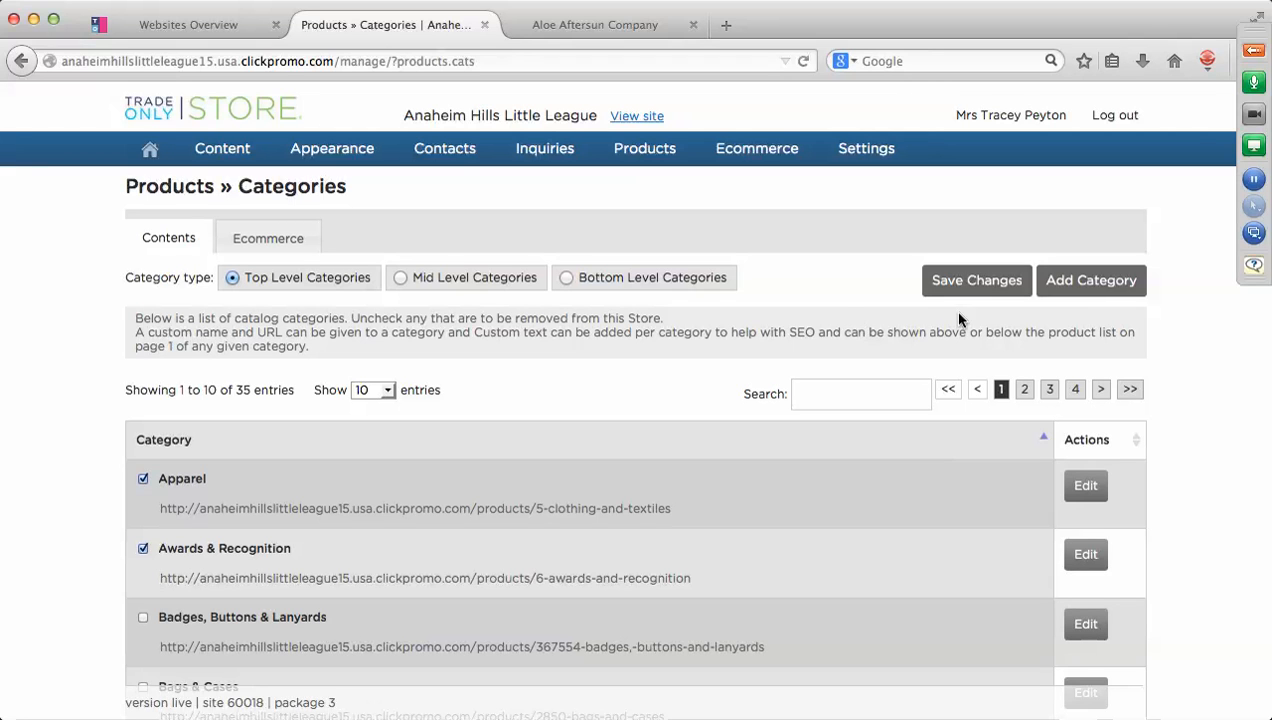
mouse_move(635, 160)
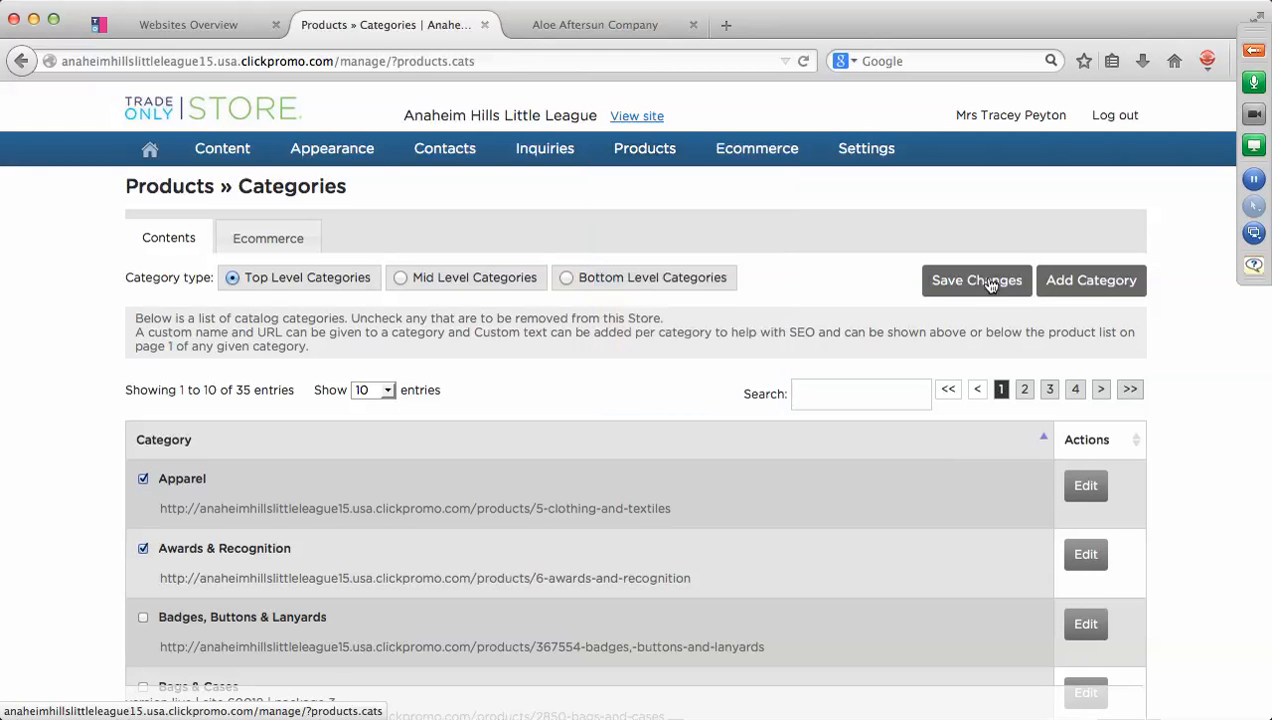
click(1093, 281)
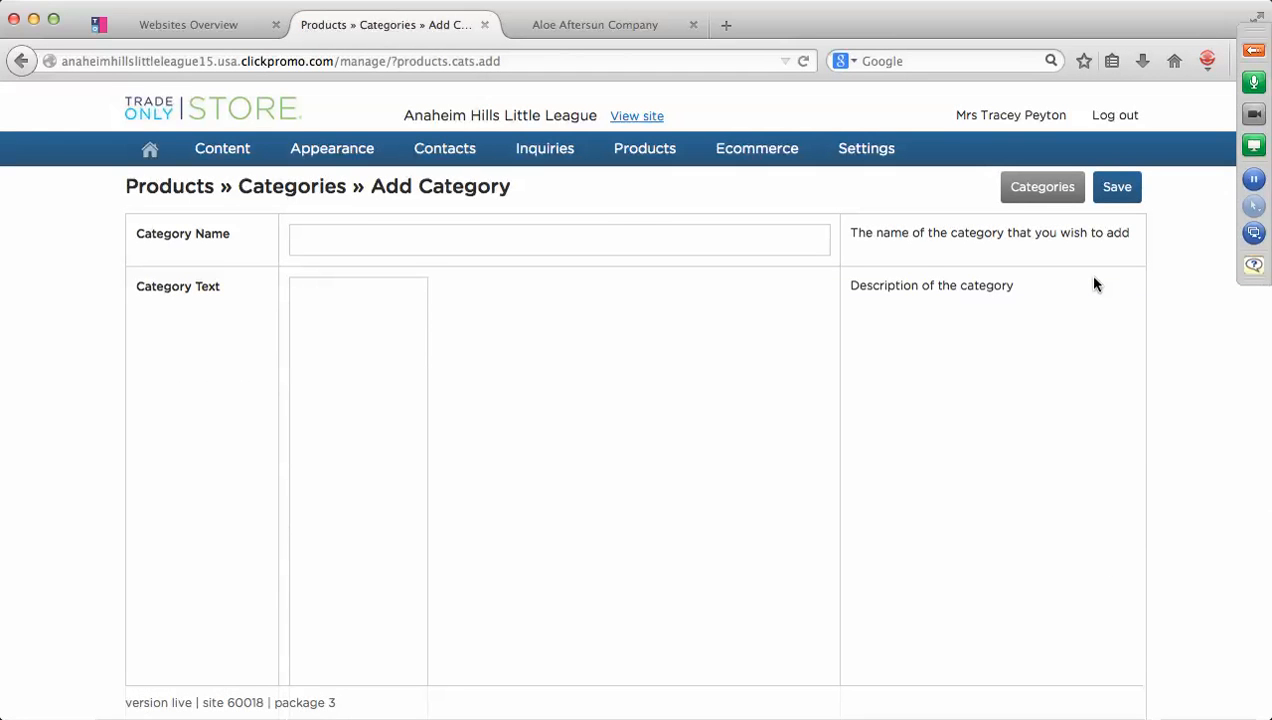
Create the 'Sporting Goods' category with soccernetimages.jpg as its image and save it.
click(356, 243)
text(Sport)
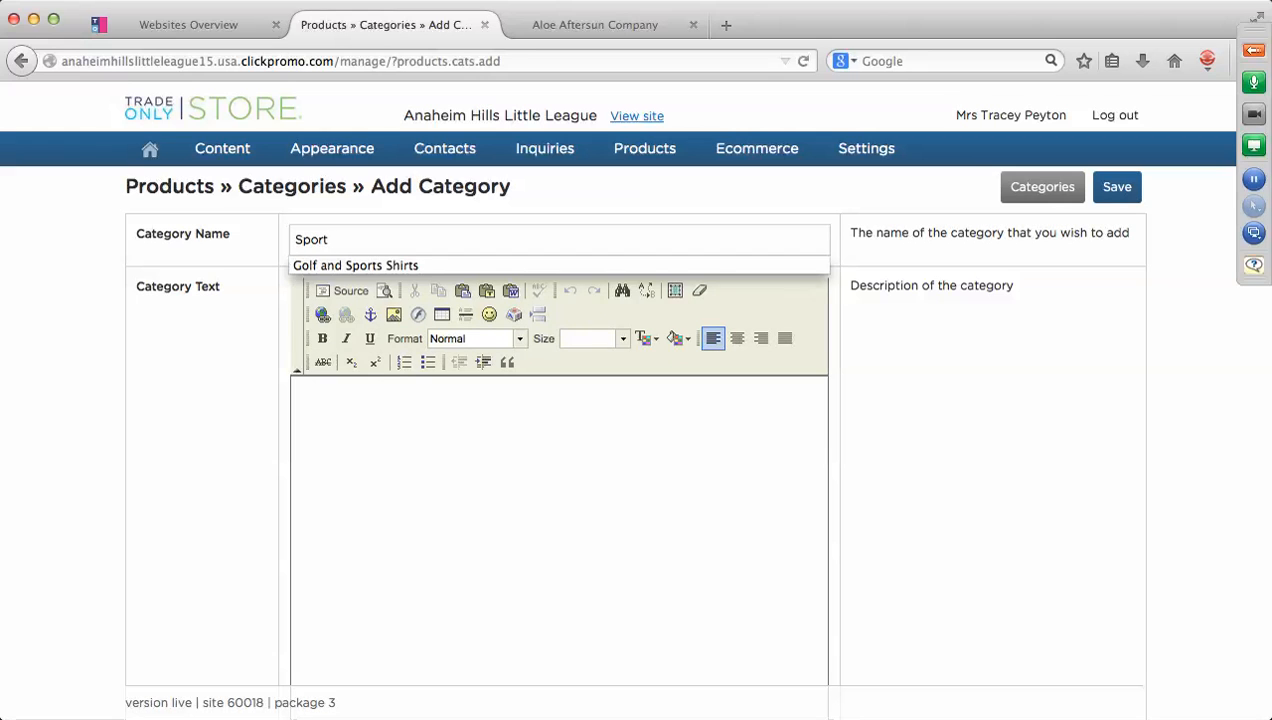
text(ing Goods)
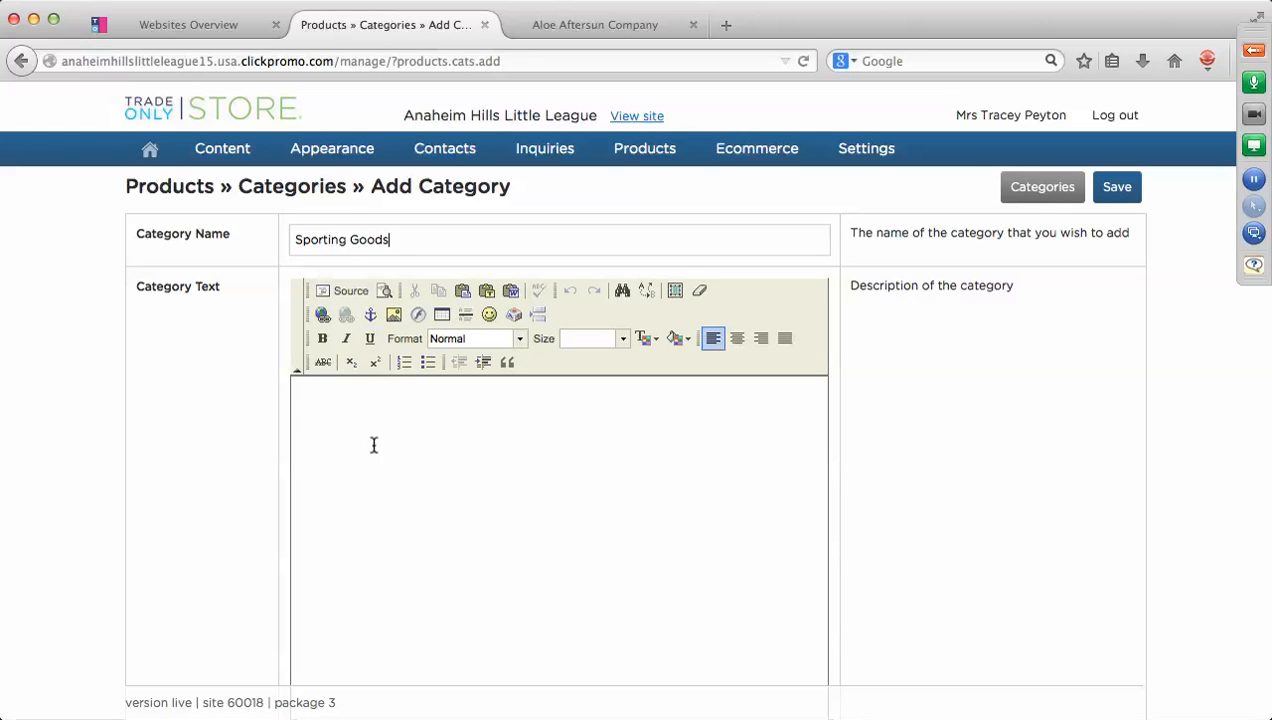
click(330, 427)
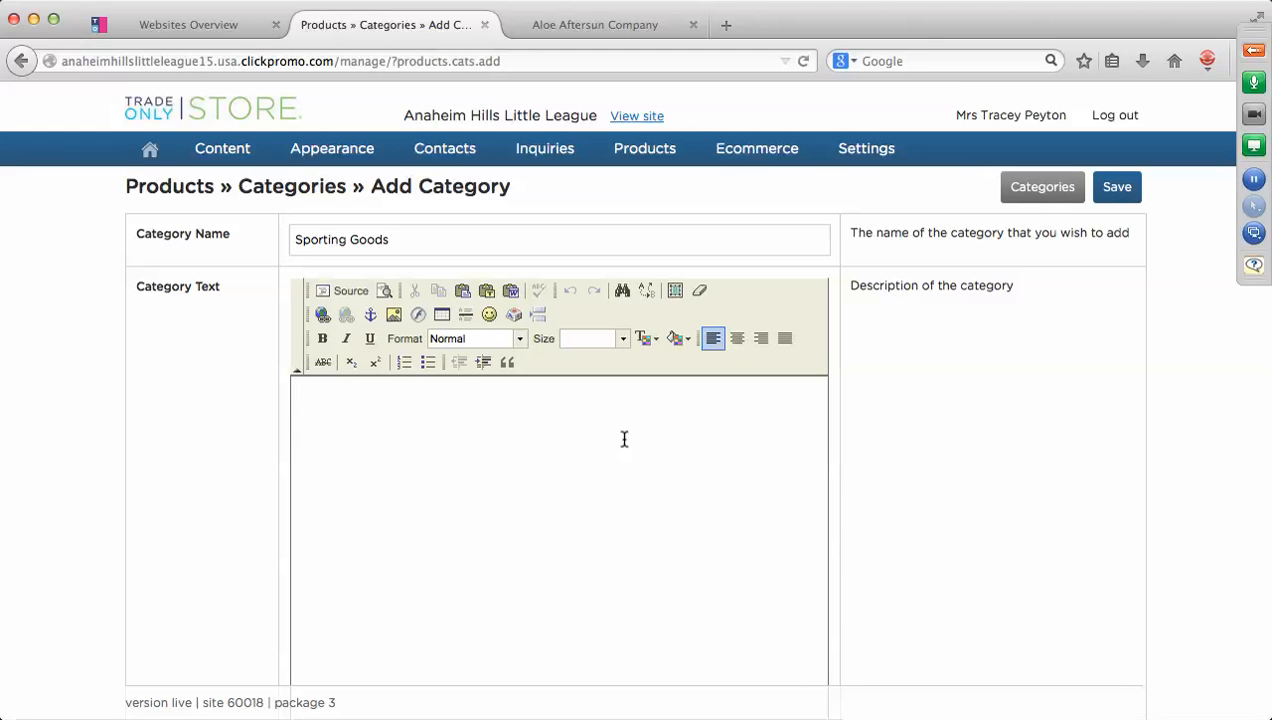
scroll(701, 428, down, 1)
scroll(702, 429, down, 5)
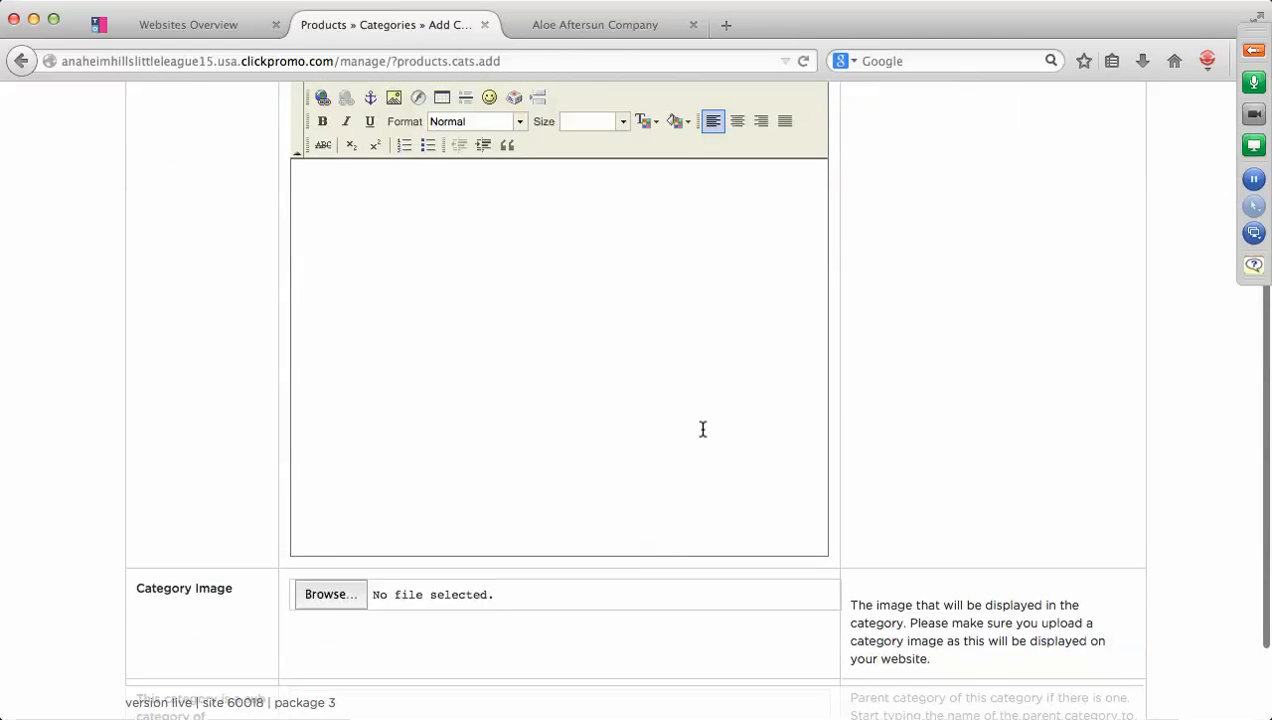
click(343, 593)
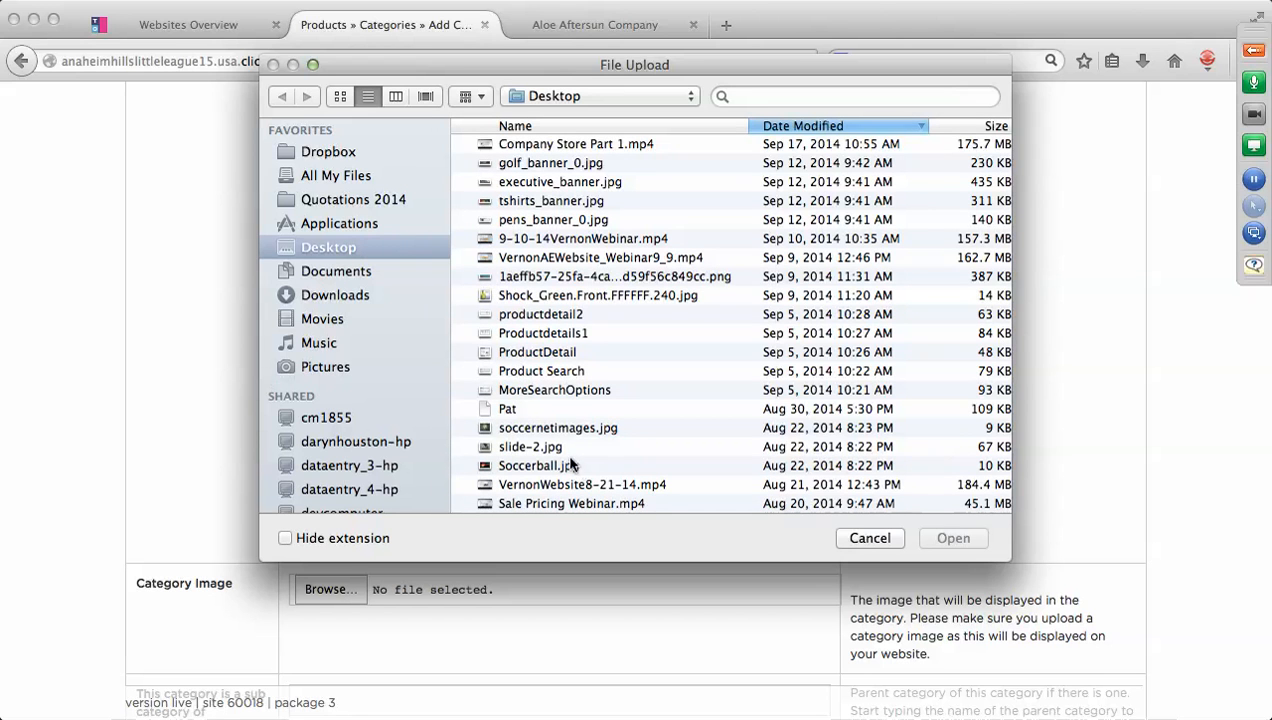
click(525, 426)
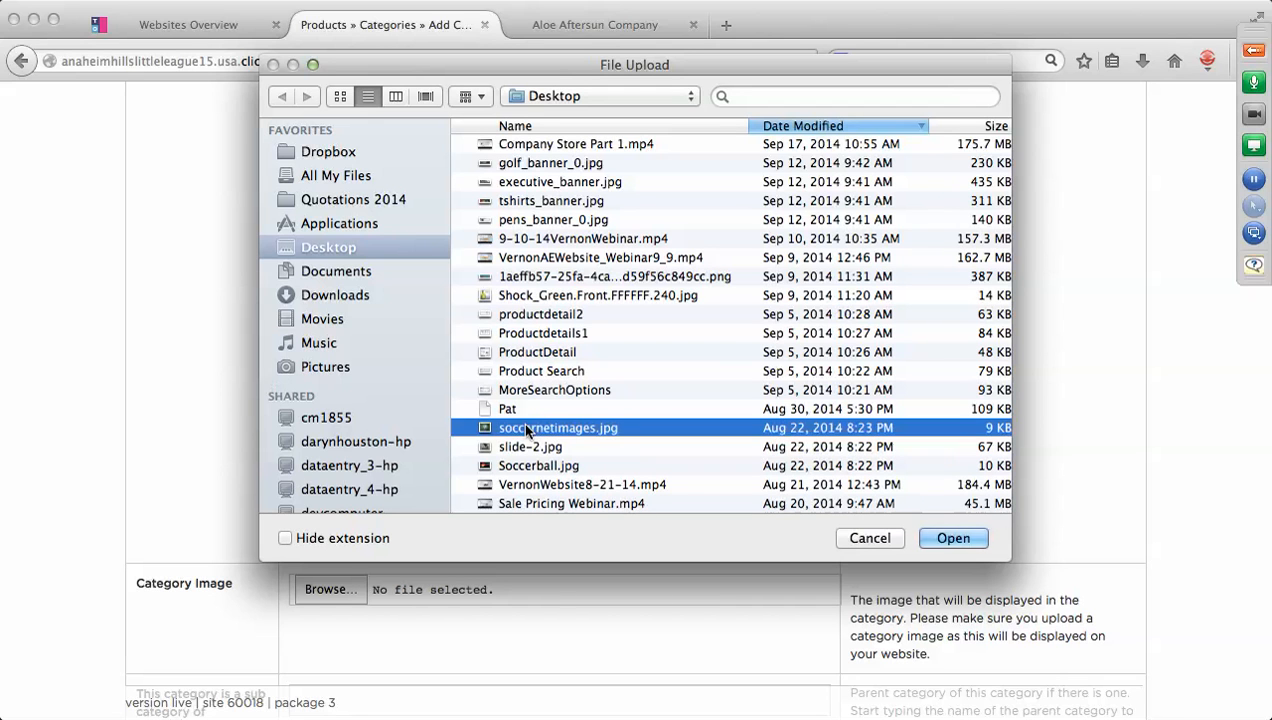
click(952, 538)
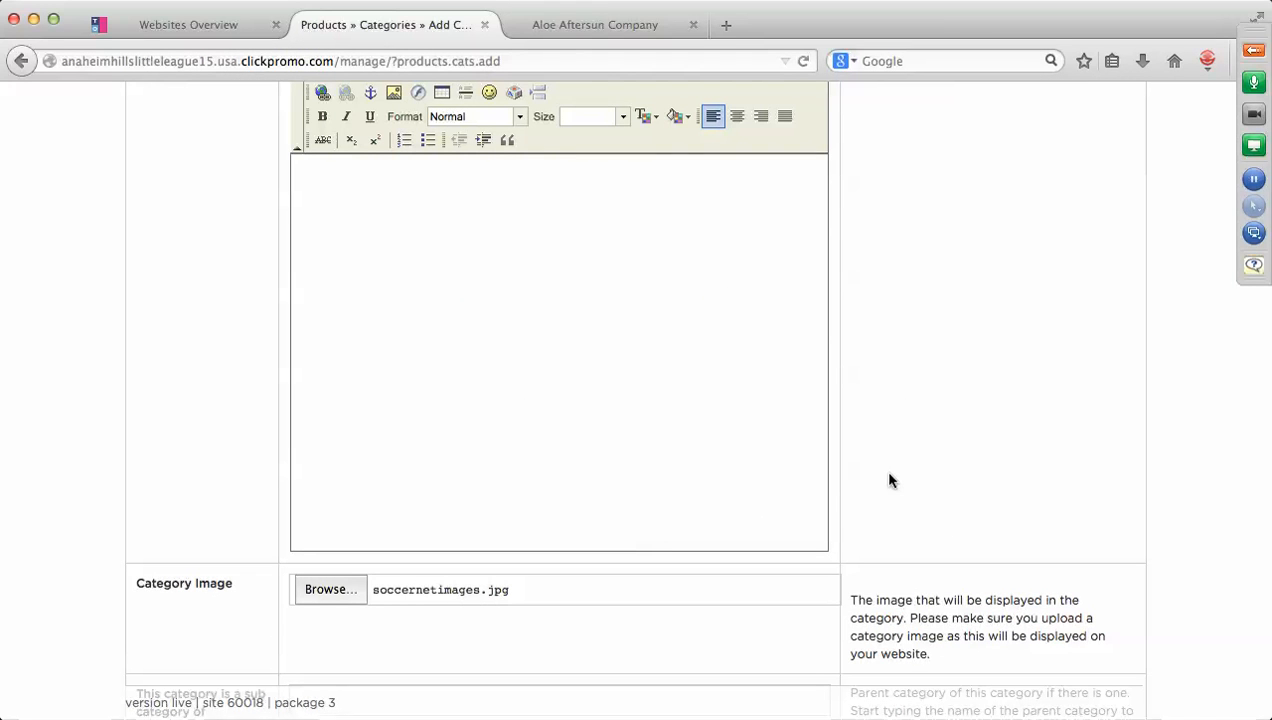
scroll(889, 481, down, 3)
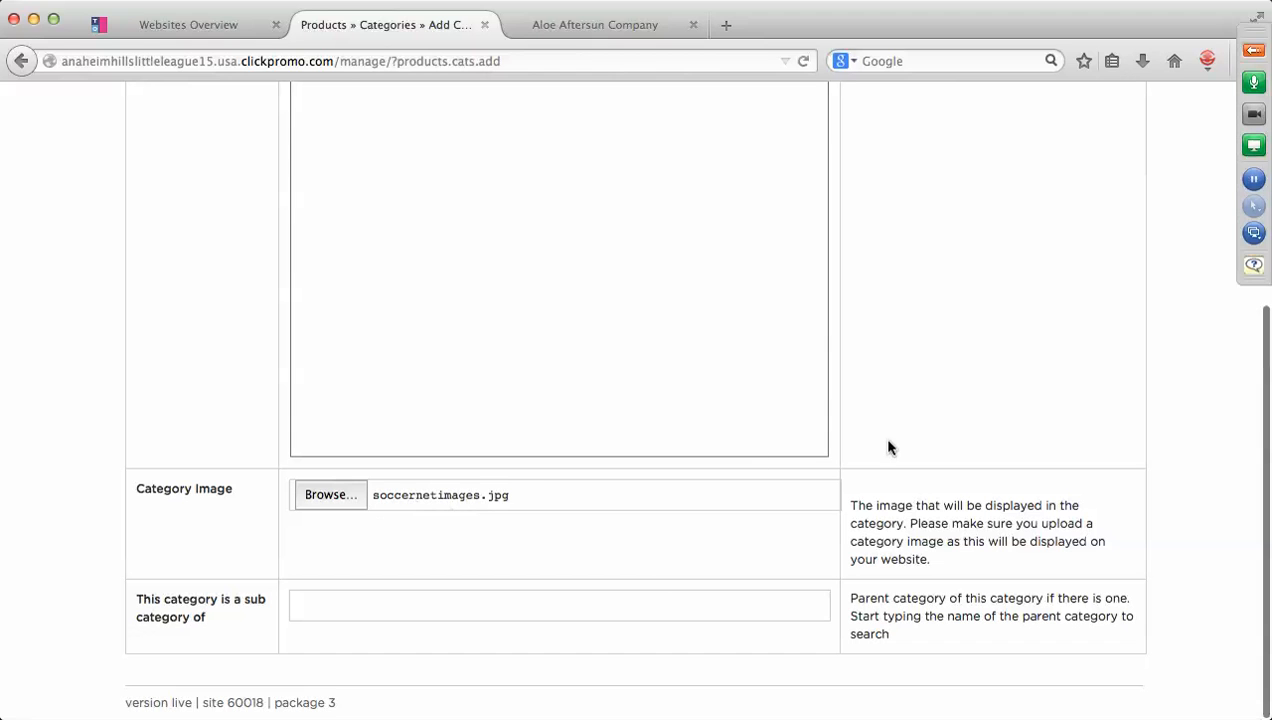
scroll(1023, 357, up, 5)
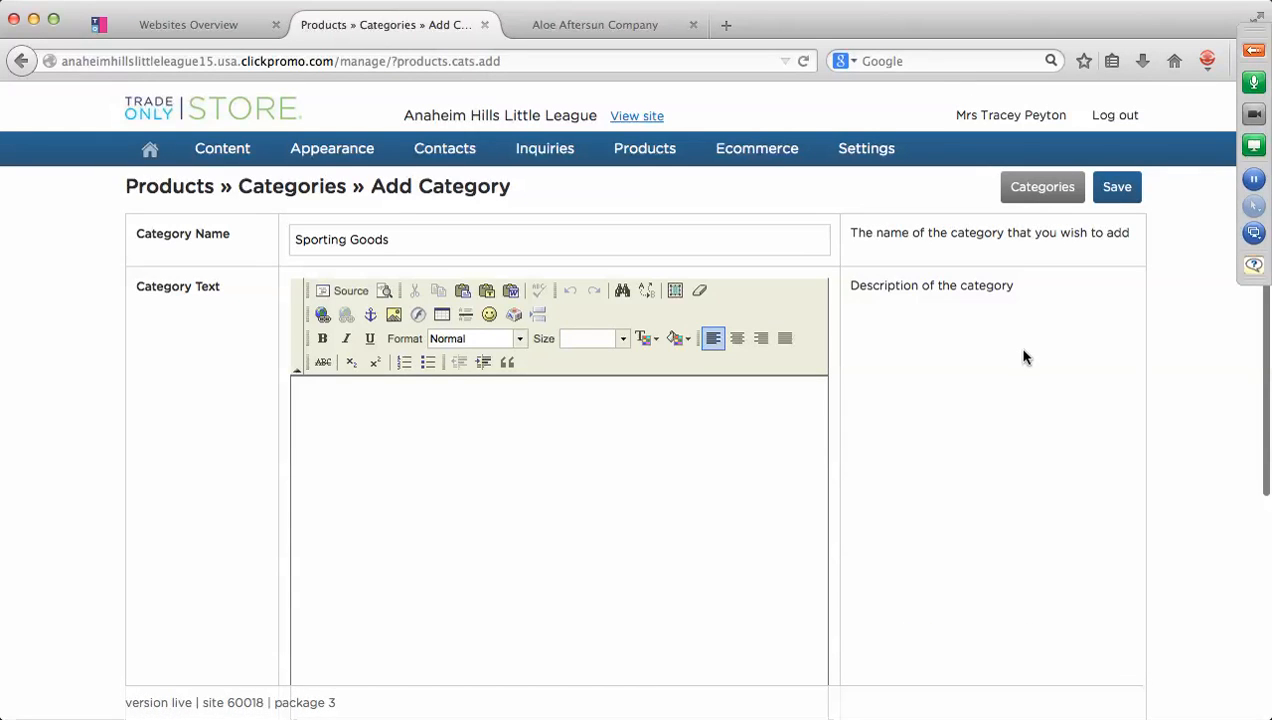
click(1125, 193)
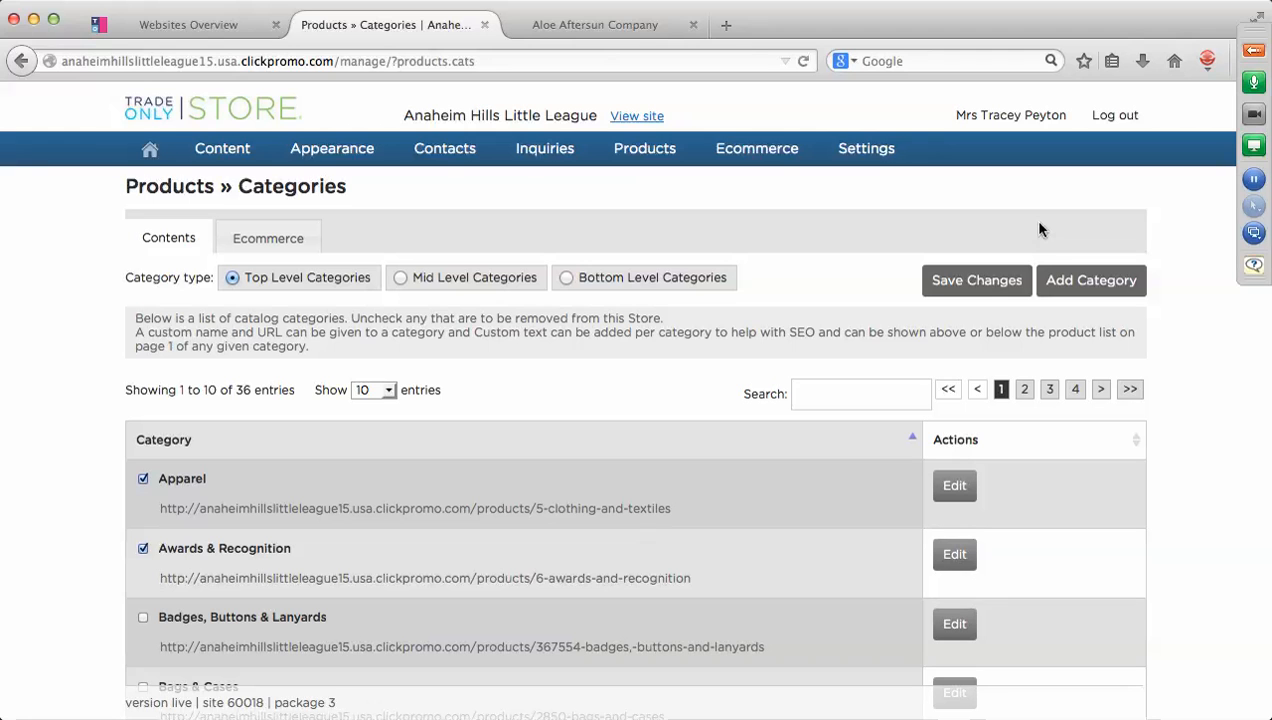
Check the live storefront's Categories sidebar, then return to the Management Console.
click(646, 116)
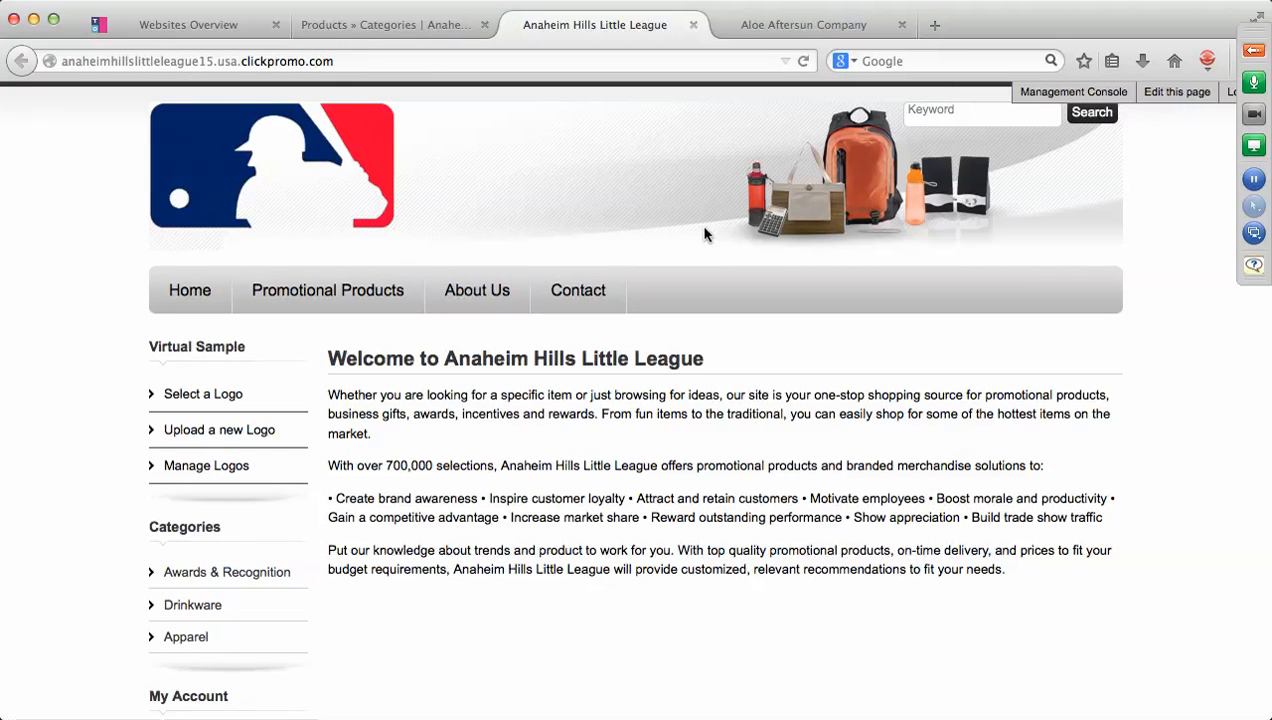
scroll(704, 230, down, 4)
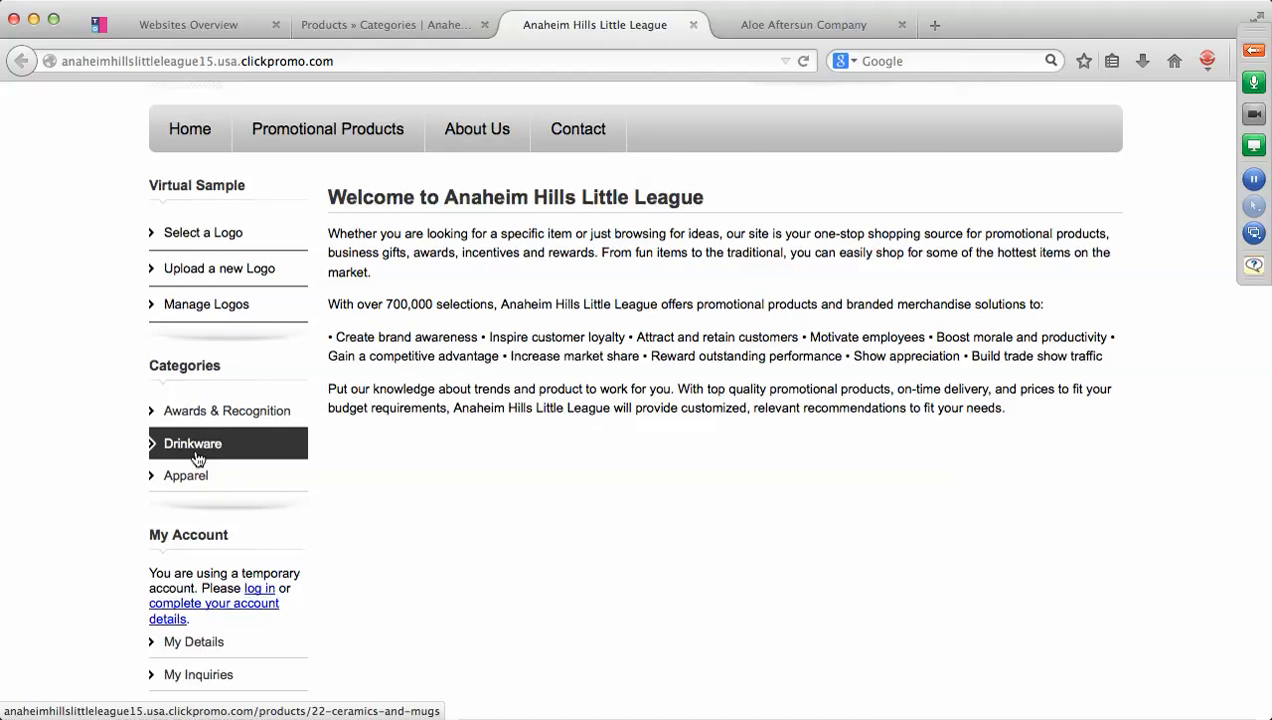
scroll(198, 460, up, 3)
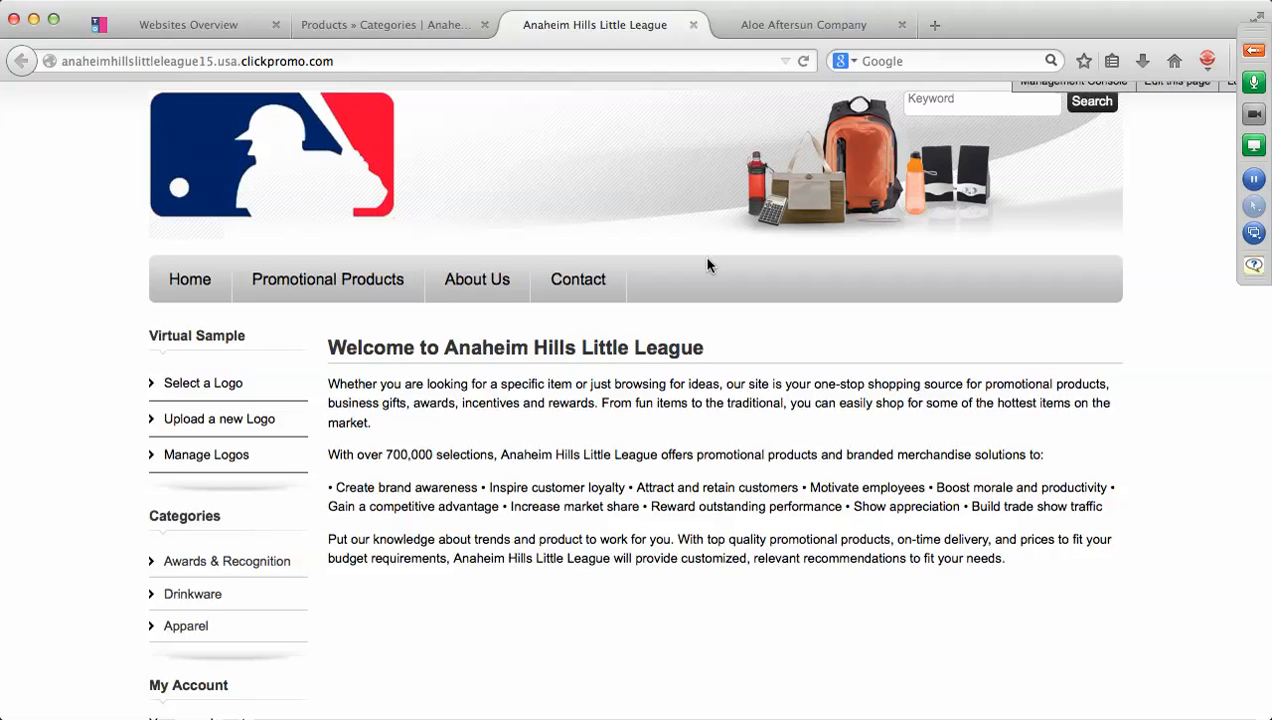
scroll(1168, 301, up, 1)
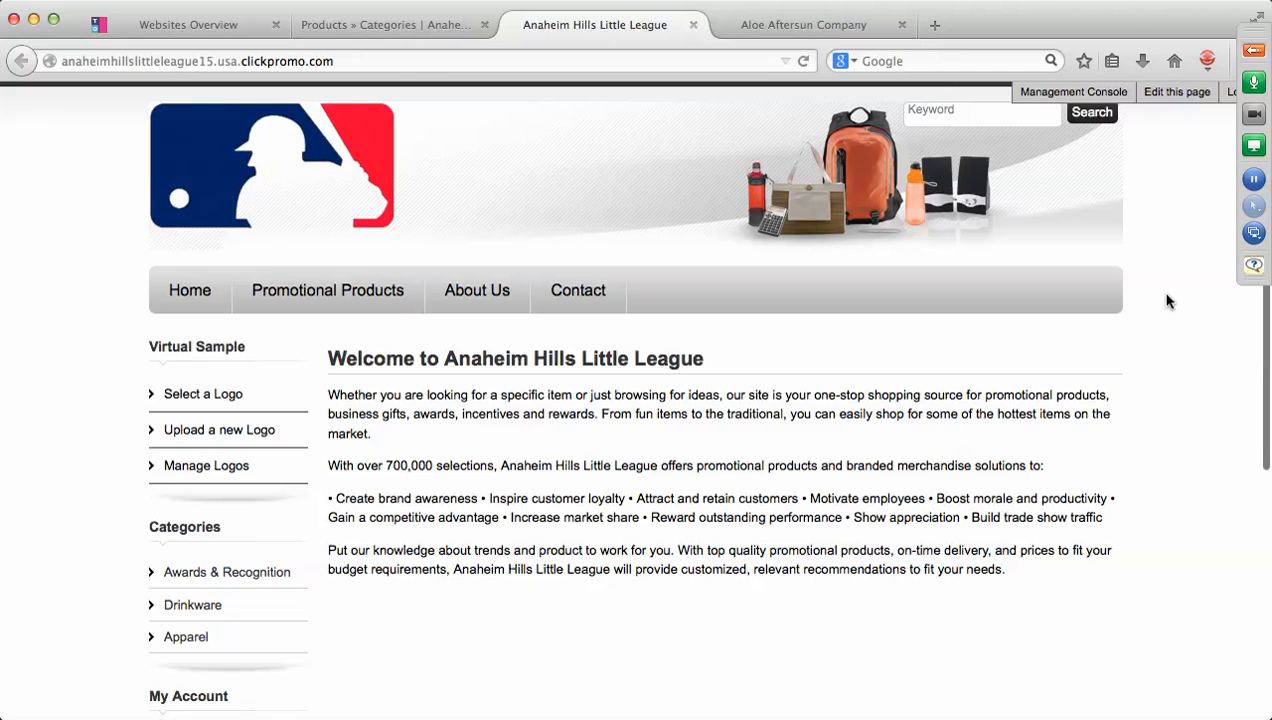
click(1055, 96)
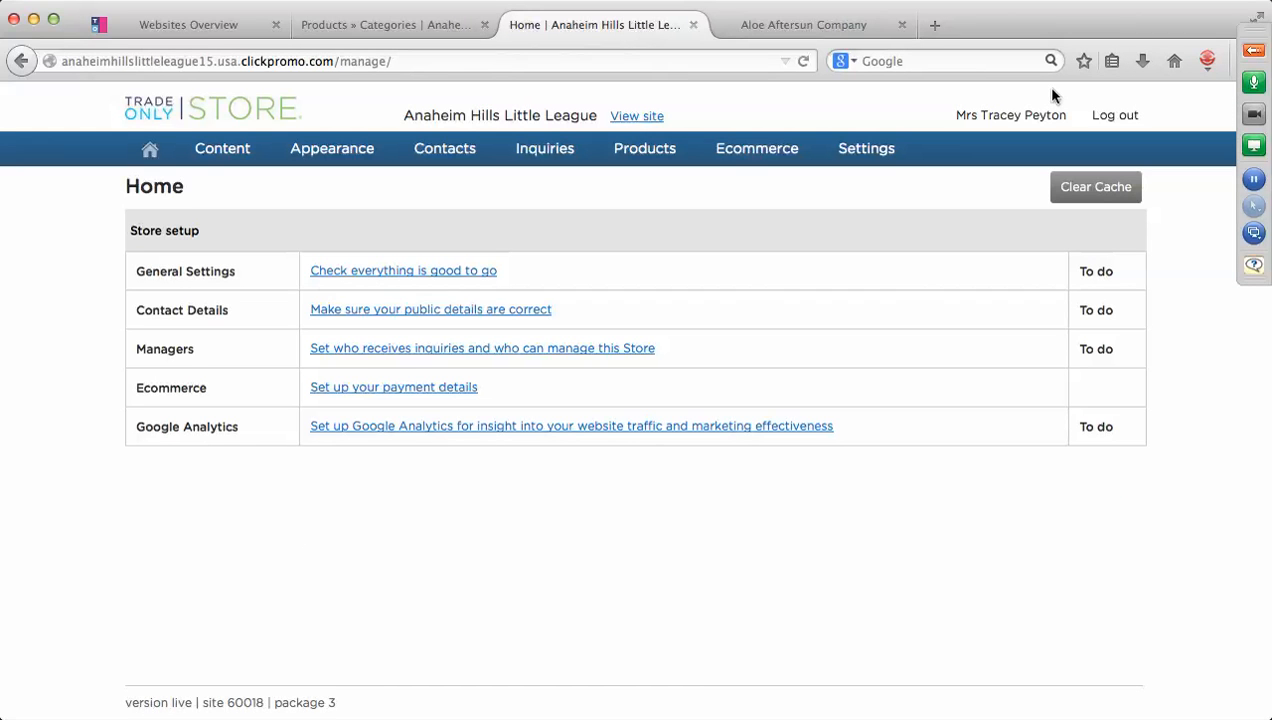
Open Appearance » Overall Layout to edit the store's page layout.
mouse_move(882, 143)
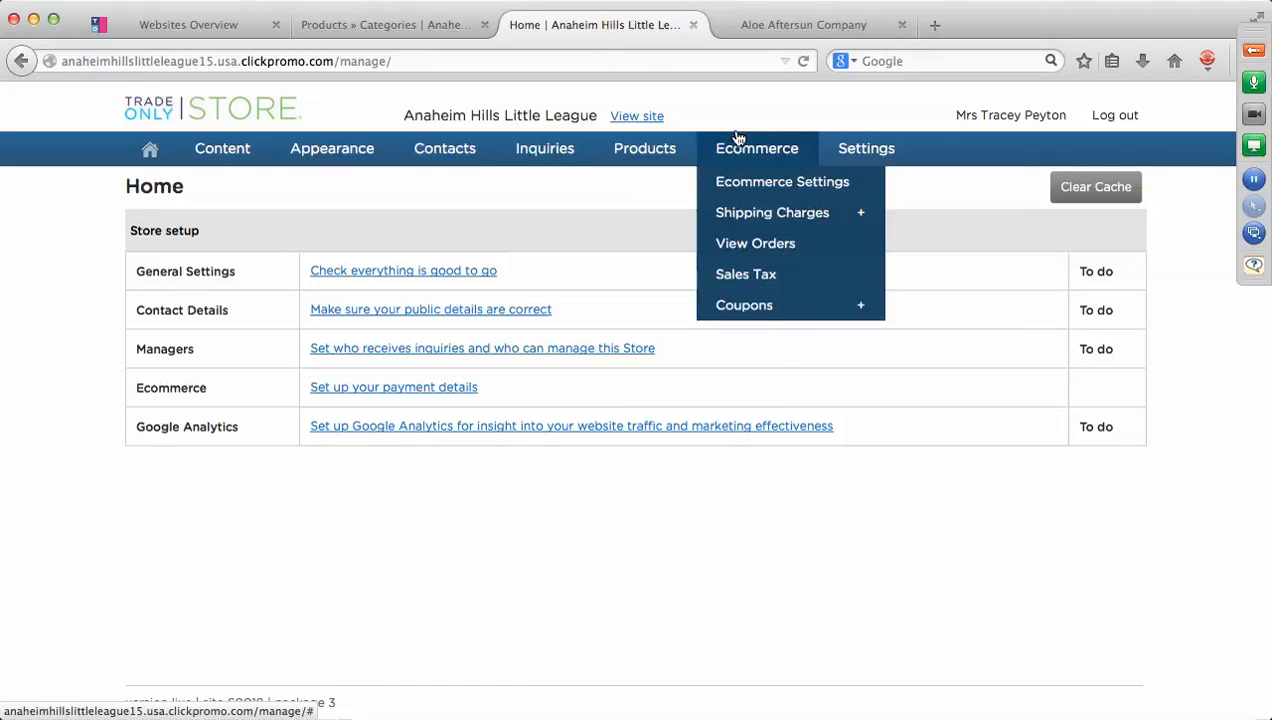
mouse_move(378, 148)
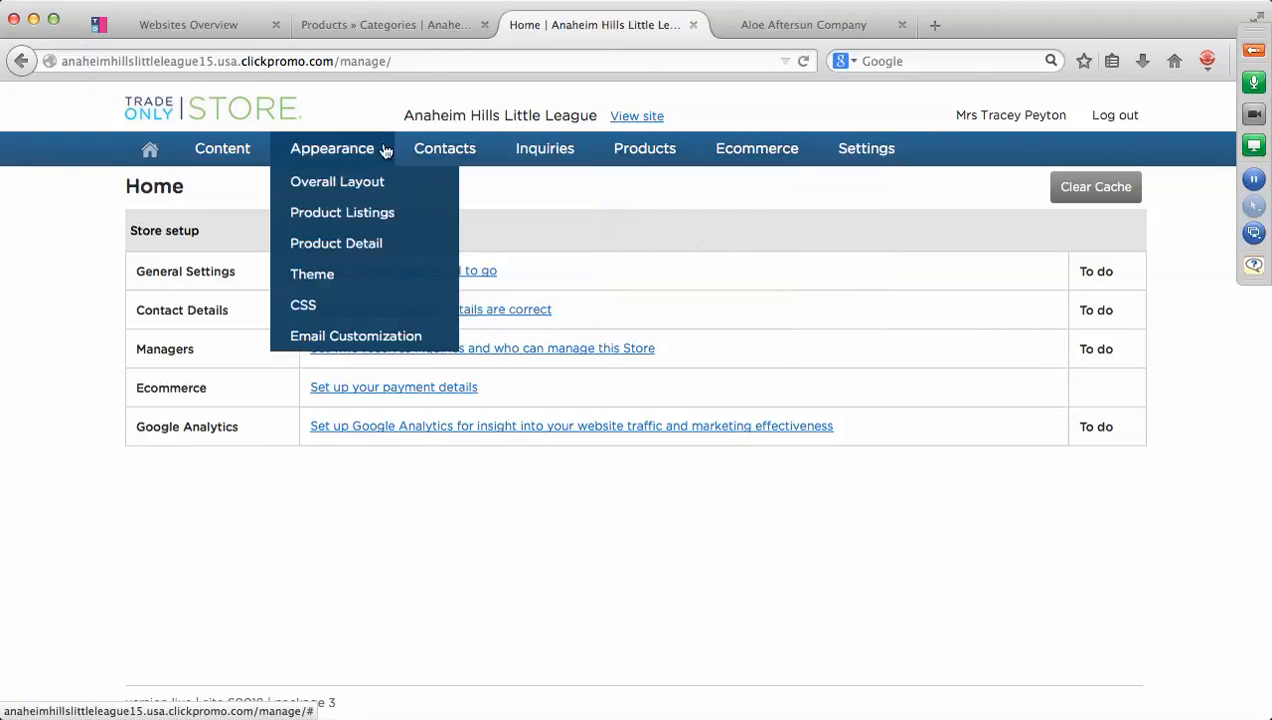
click(337, 183)
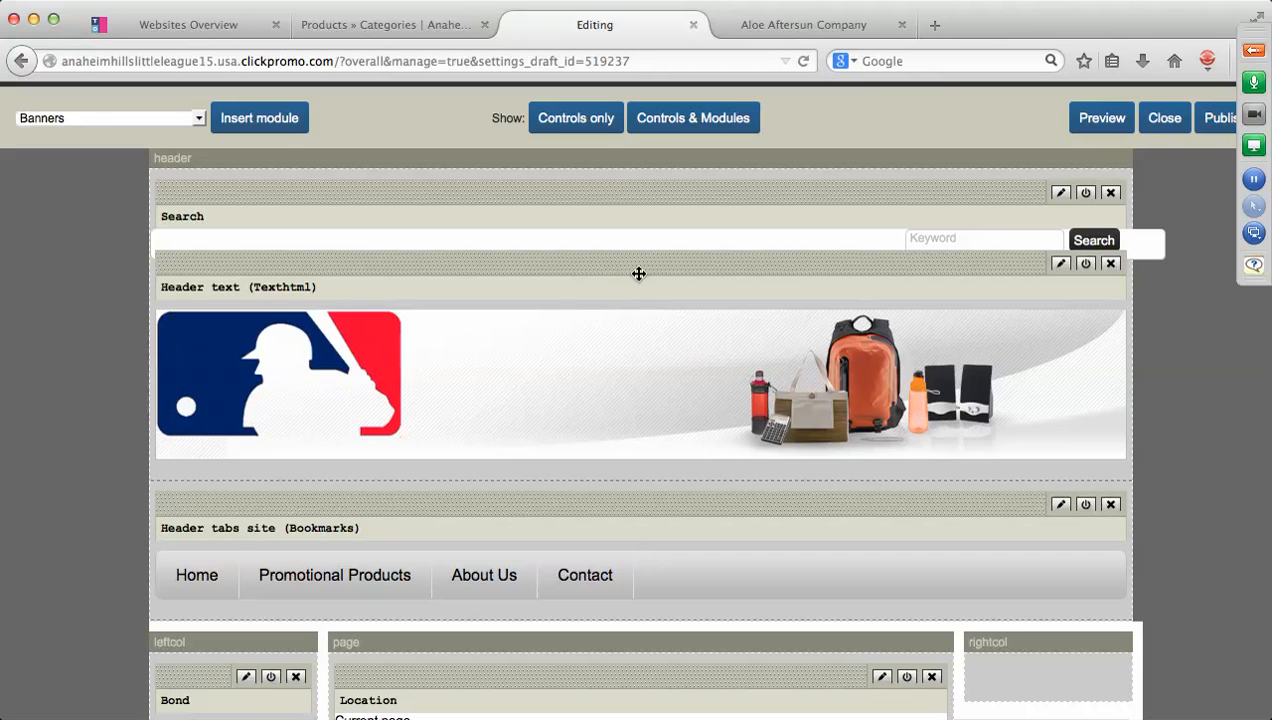
Edit the Header text module and open Image Properties for the MLB logo.
click(1061, 265)
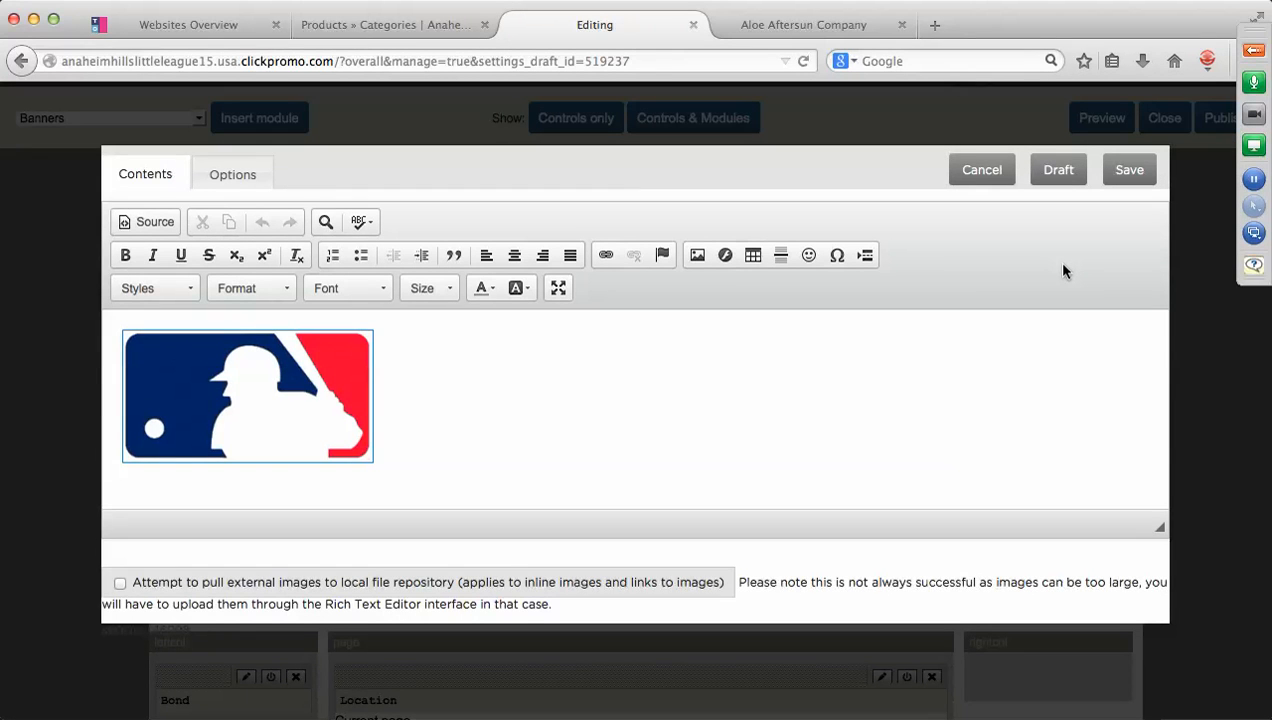
click(287, 393)
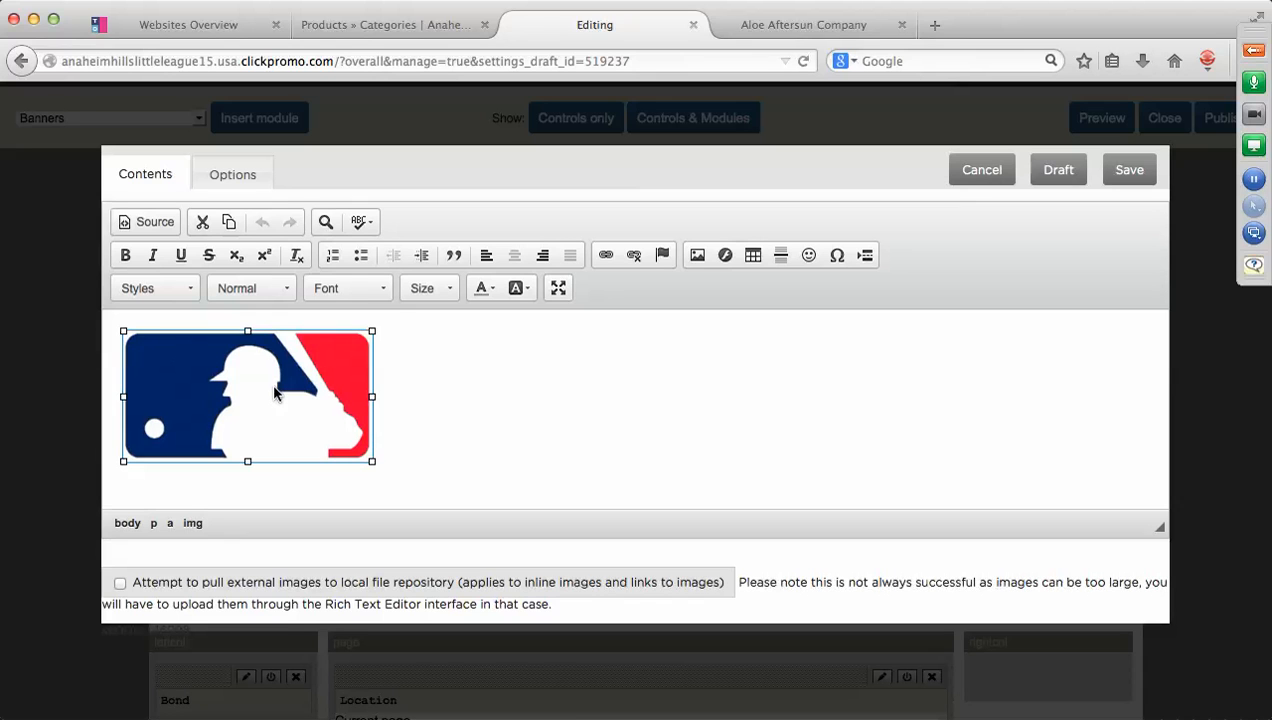
click(697, 256)
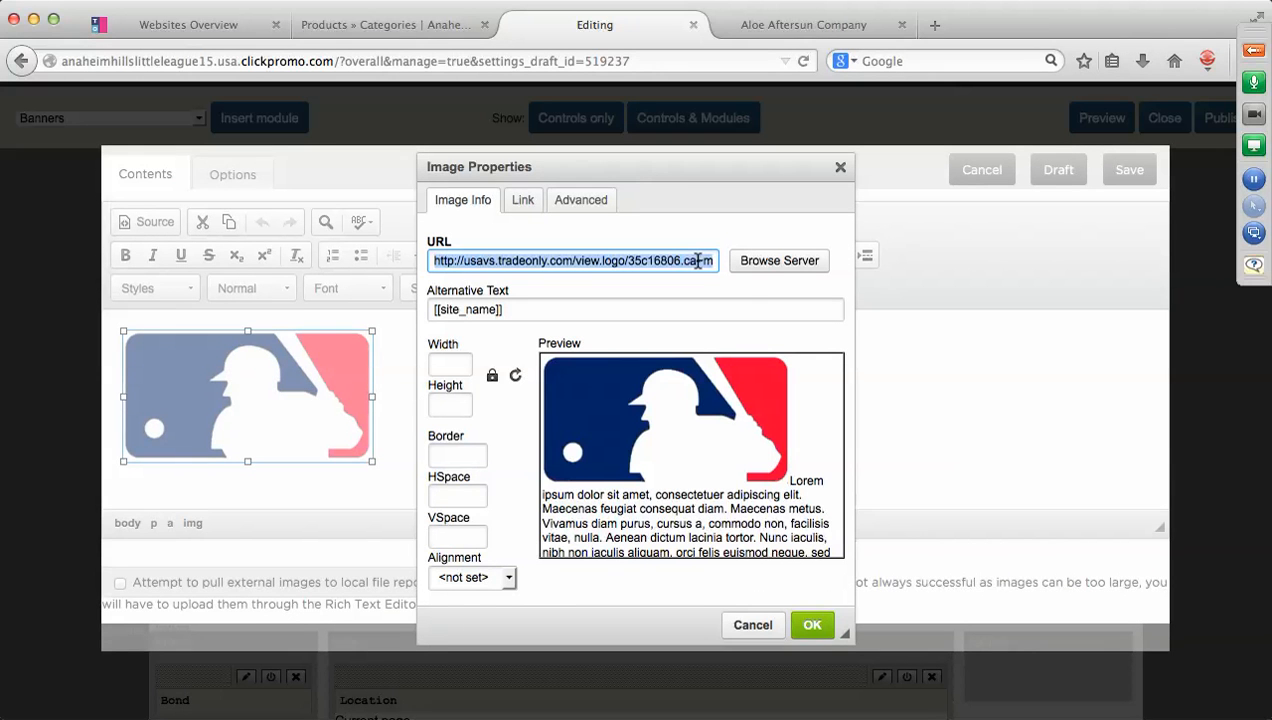
Upload Awards & Recognition.jpg from Desktop > Banners to the server image library.
click(762, 262)
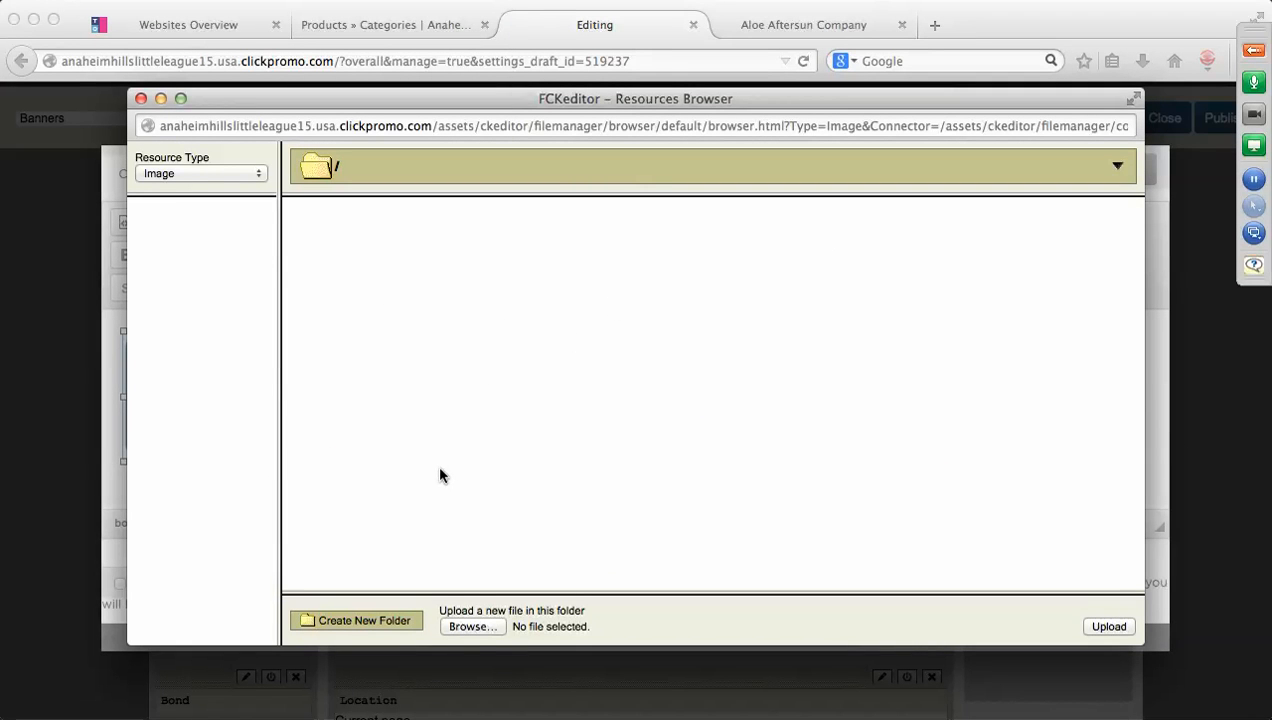
click(470, 627)
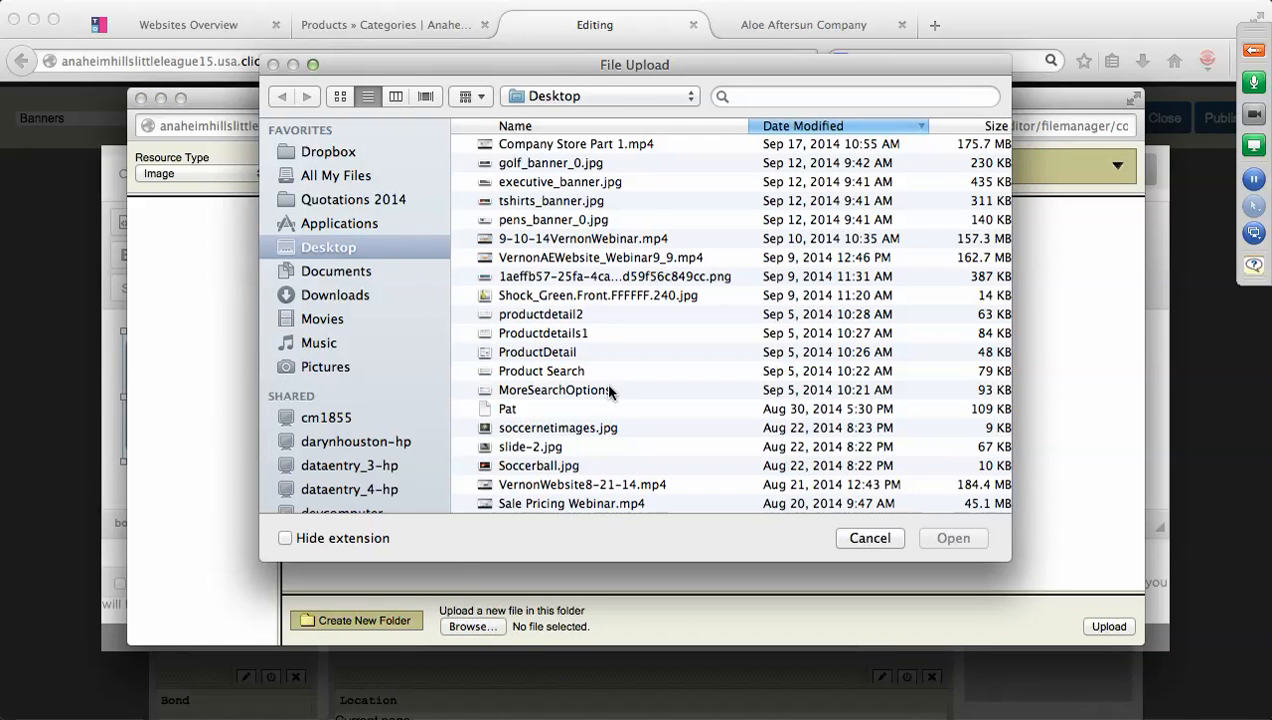
scroll(607, 360, down, 3)
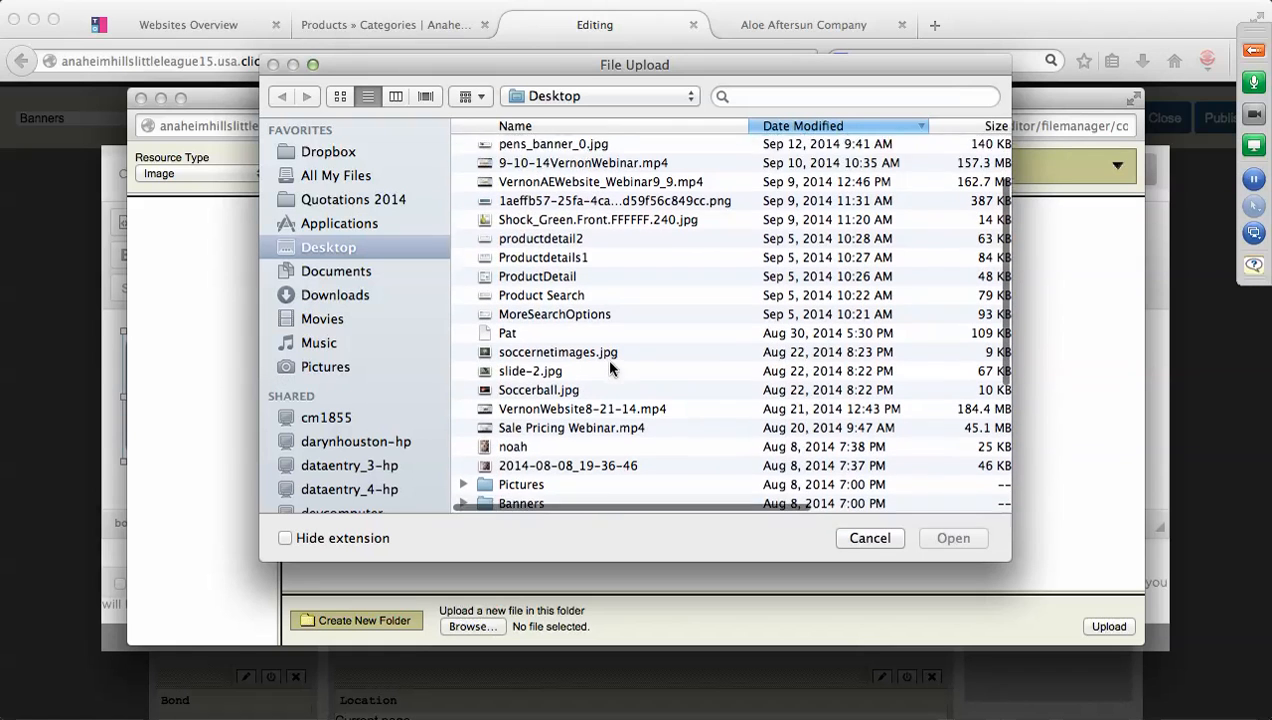
click(530, 475)
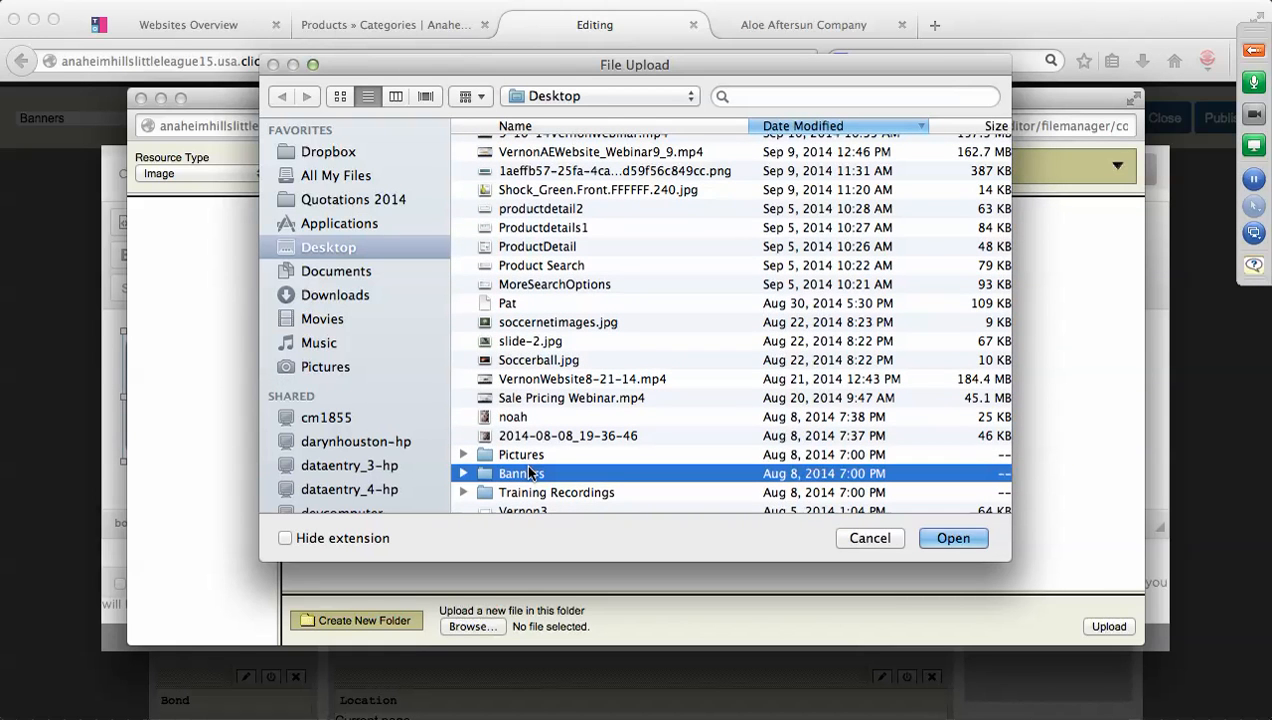
double_click(530, 475)
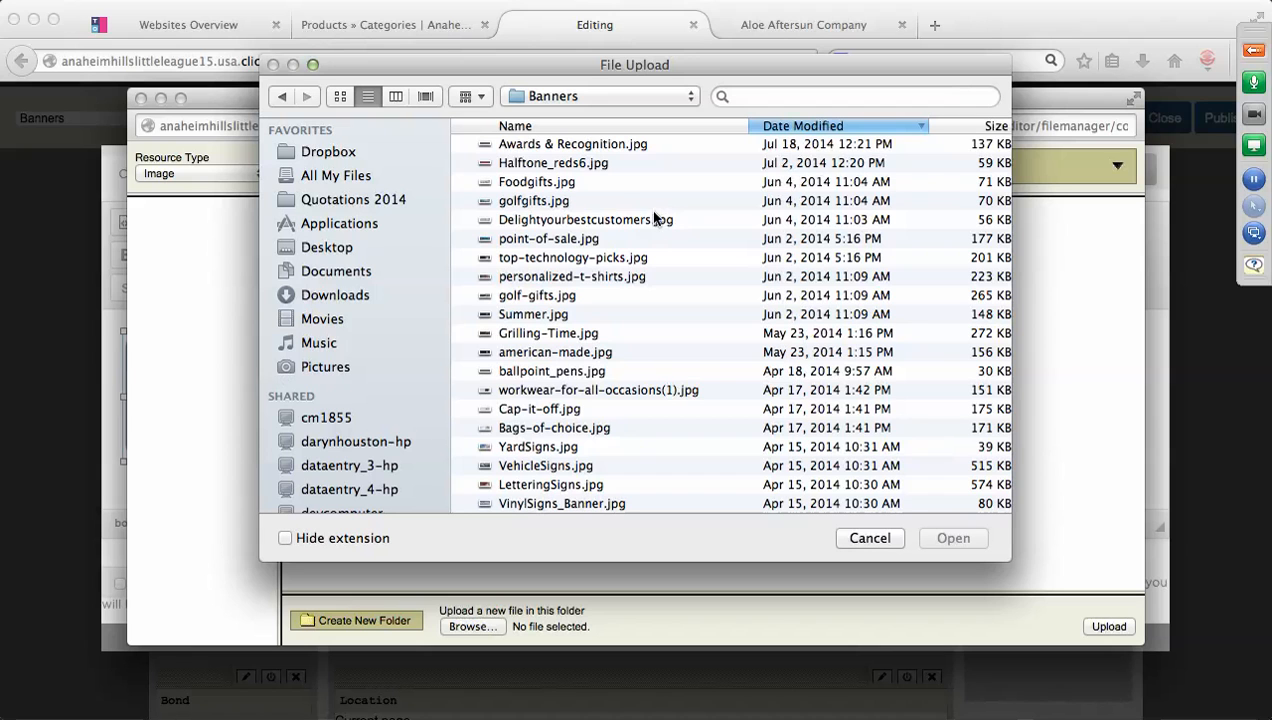
click(622, 145)
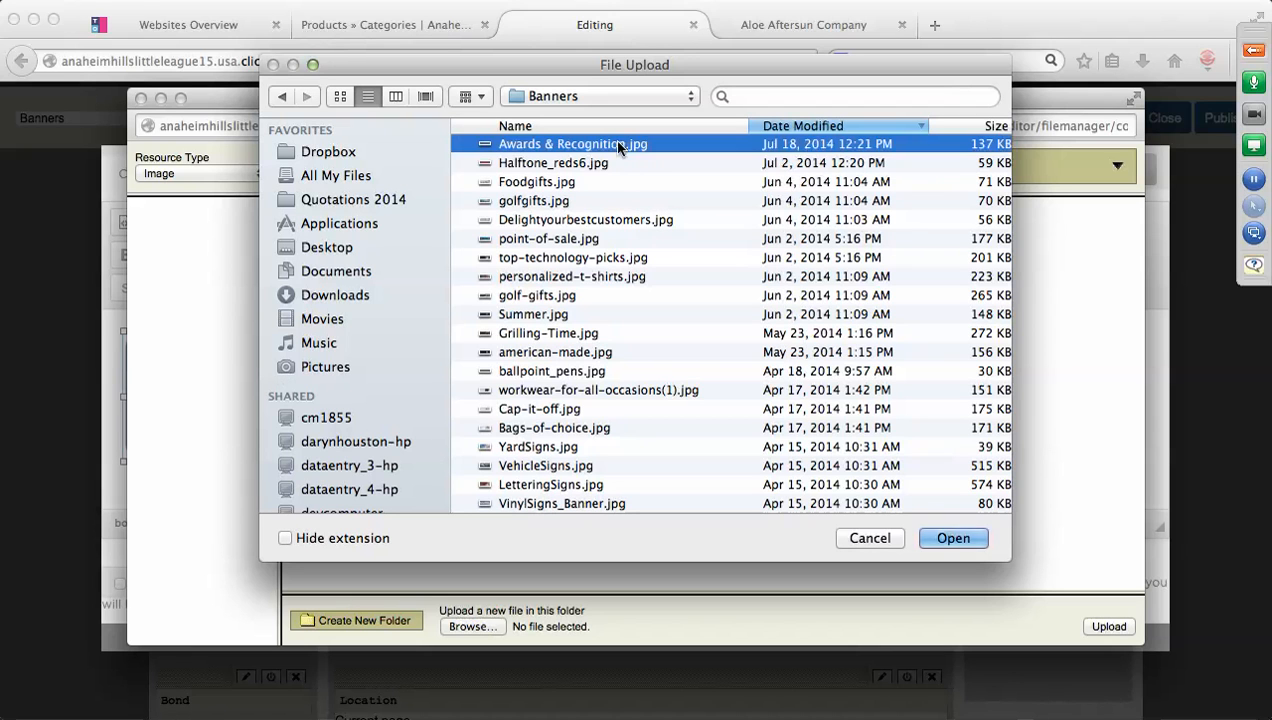
click(941, 540)
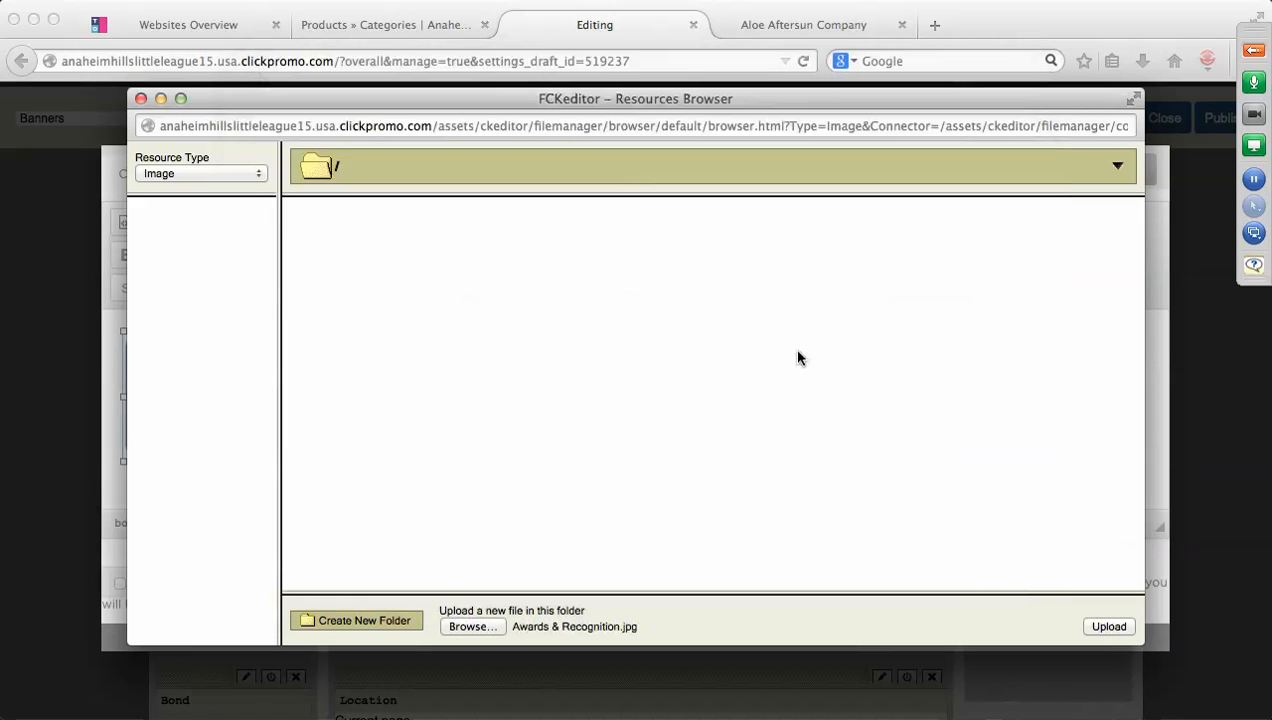
click(1104, 628)
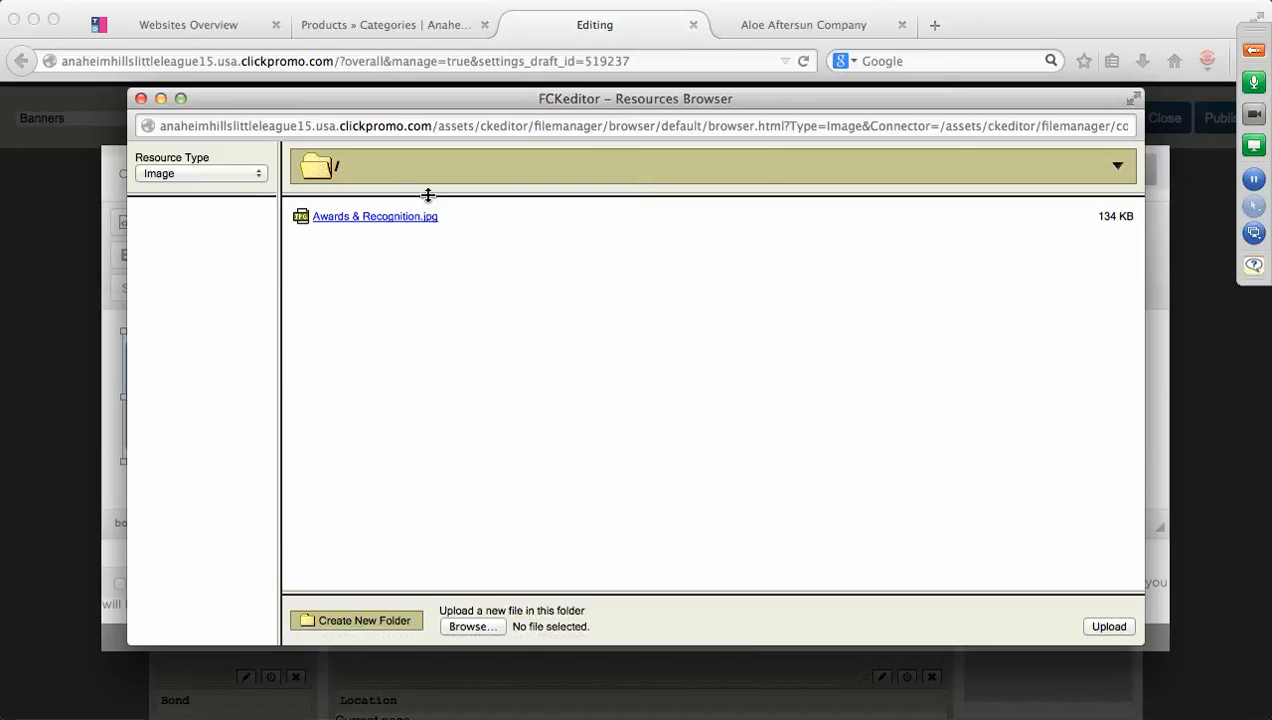
click(141, 99)
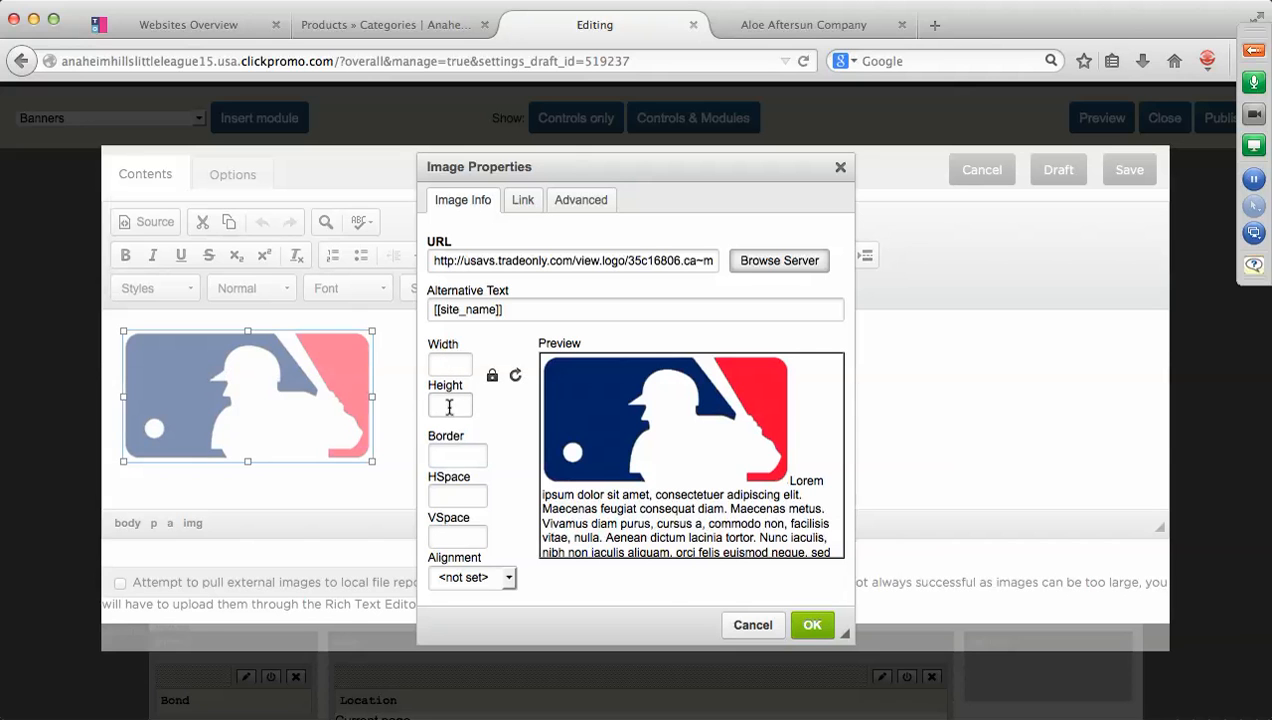
Close Image Properties, add a new line after the logo, and save the header text.
click(810, 625)
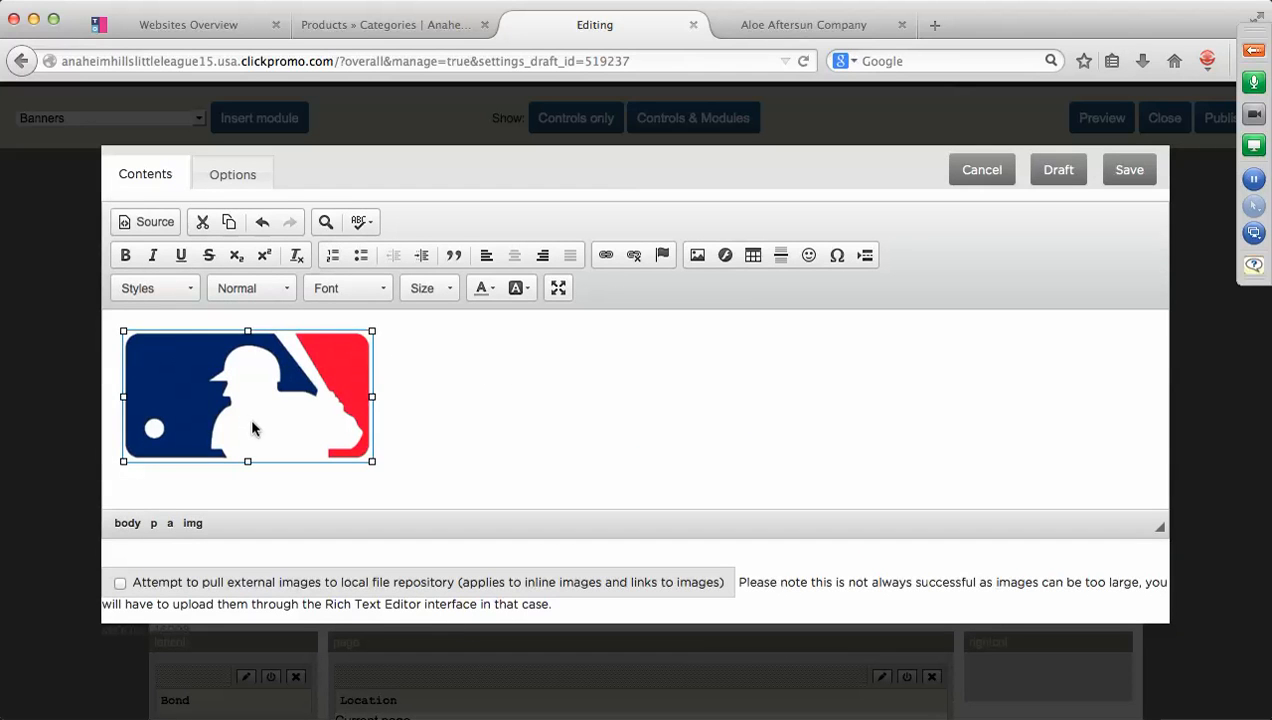
click(394, 466)
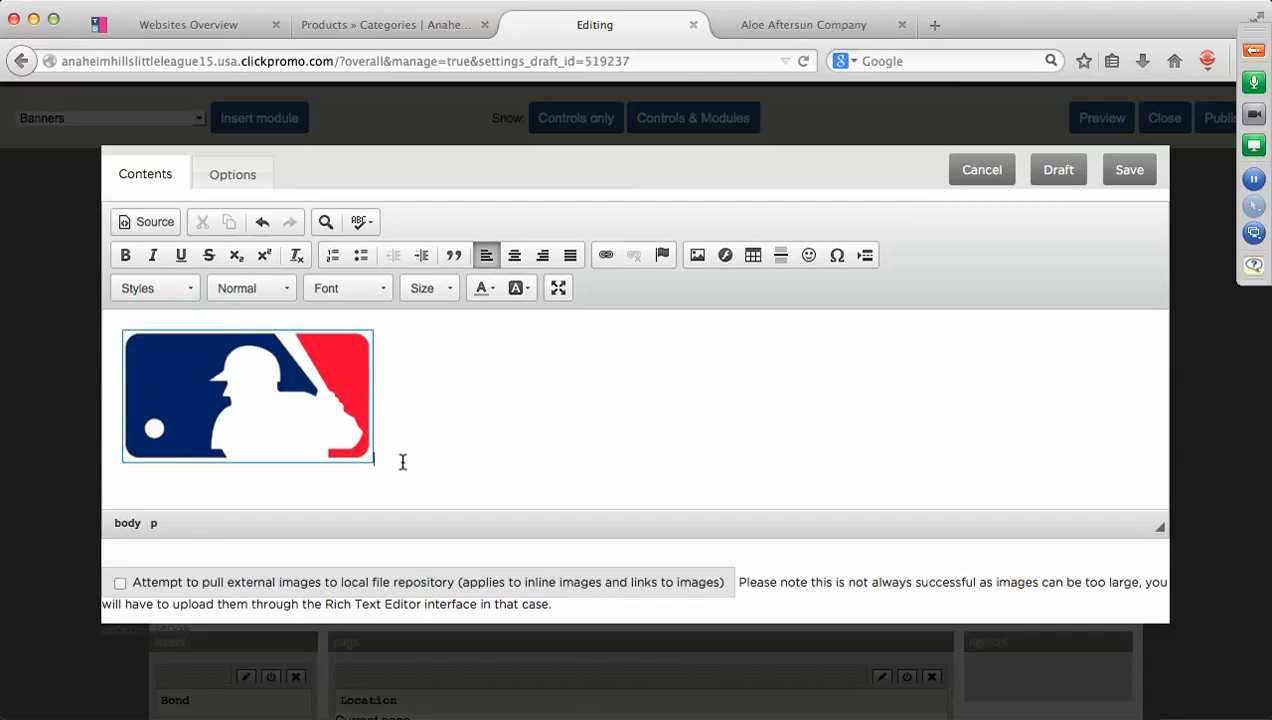
key(Return)
click(1127, 172)
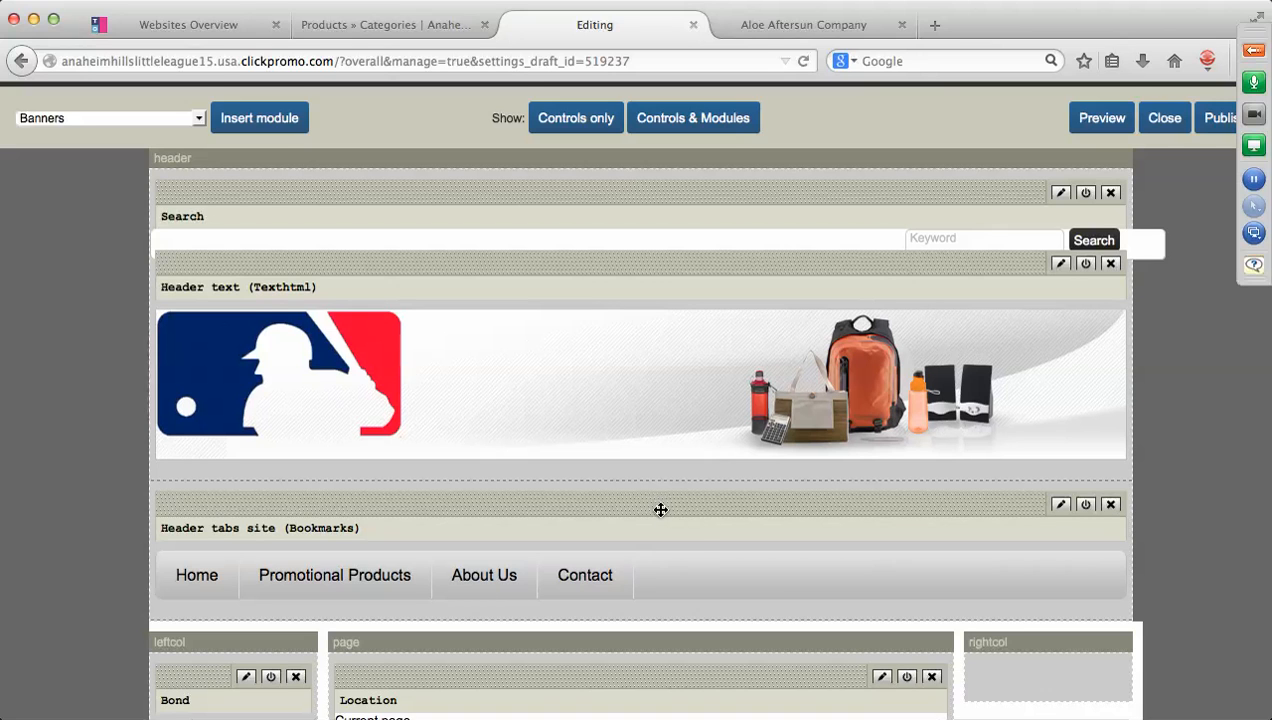
Open the editor for the Header tabs Bookmarks module.
scroll(659, 510, down, 2)
scroll(660, 510, down, 1)
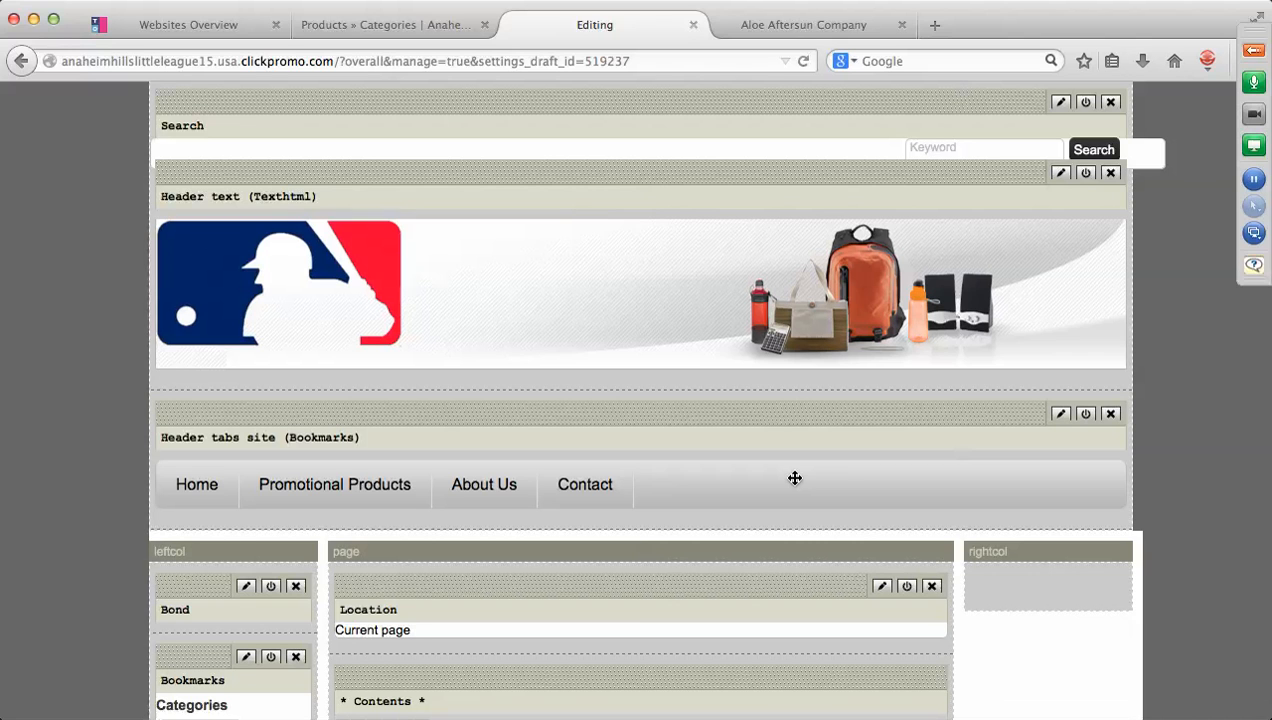
click(1061, 415)
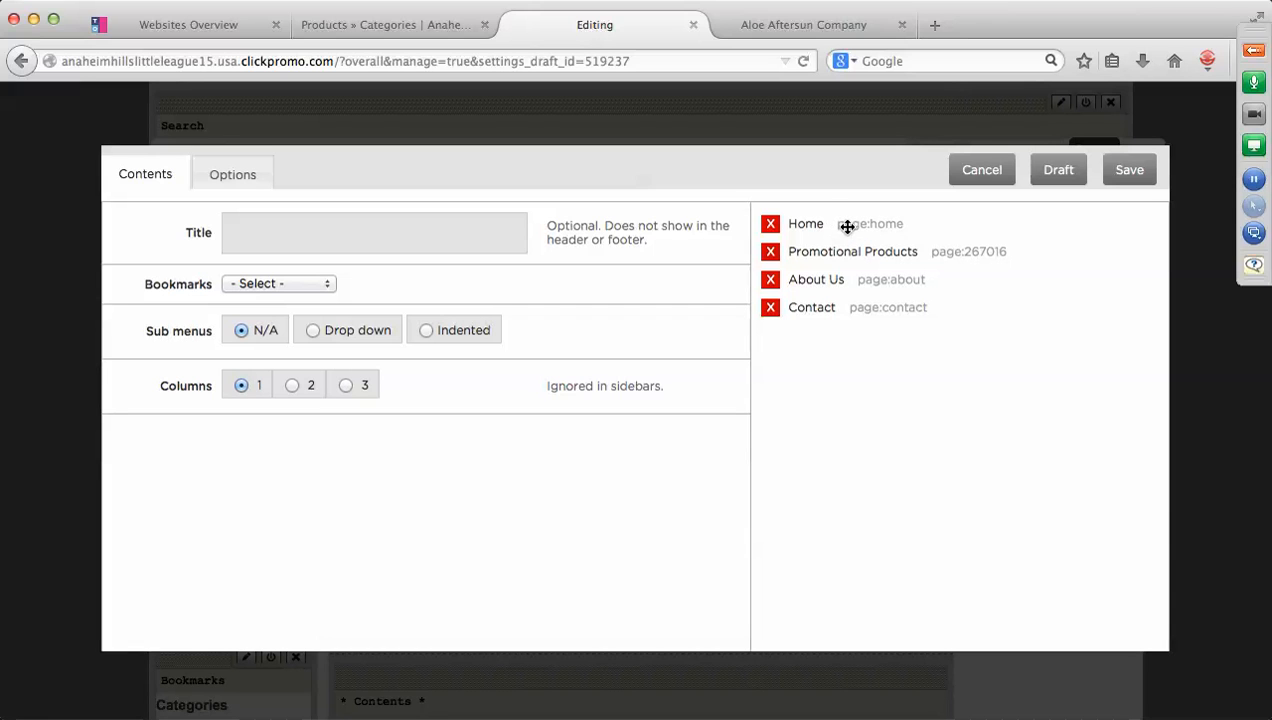
Delete Promotional Products from the header tabs bookmarks.
click(771, 254)
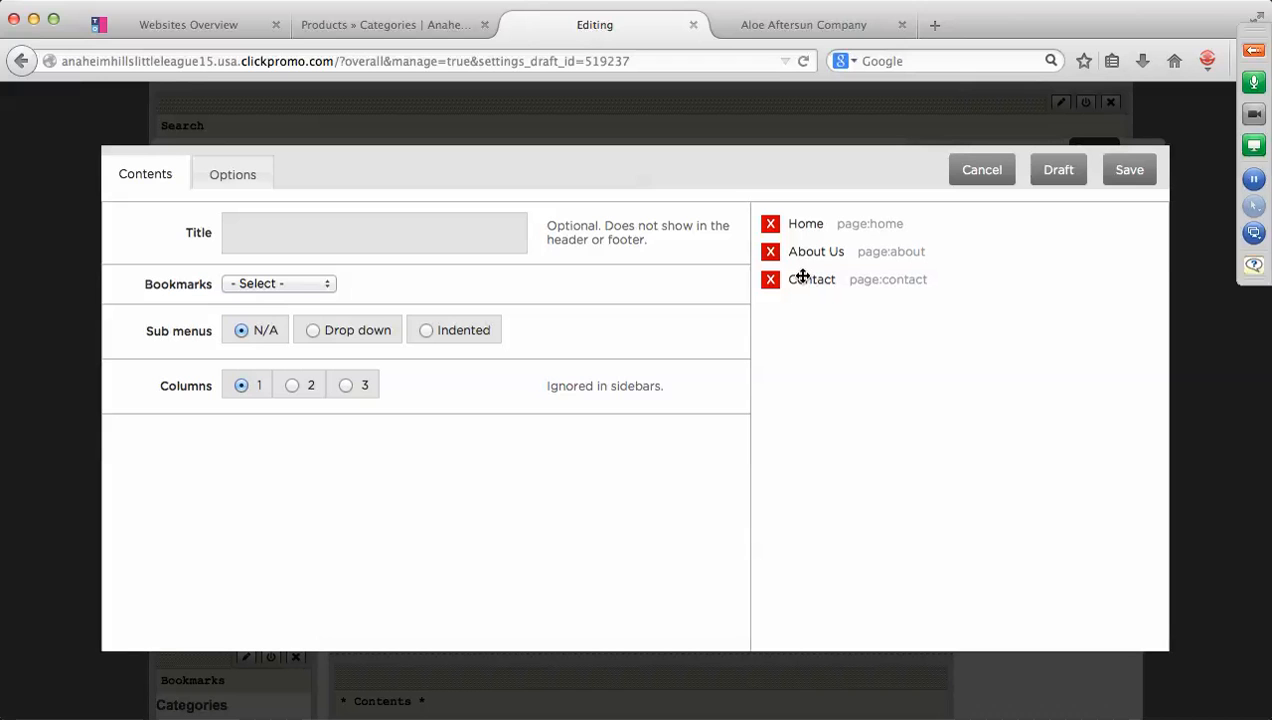
click(325, 288)
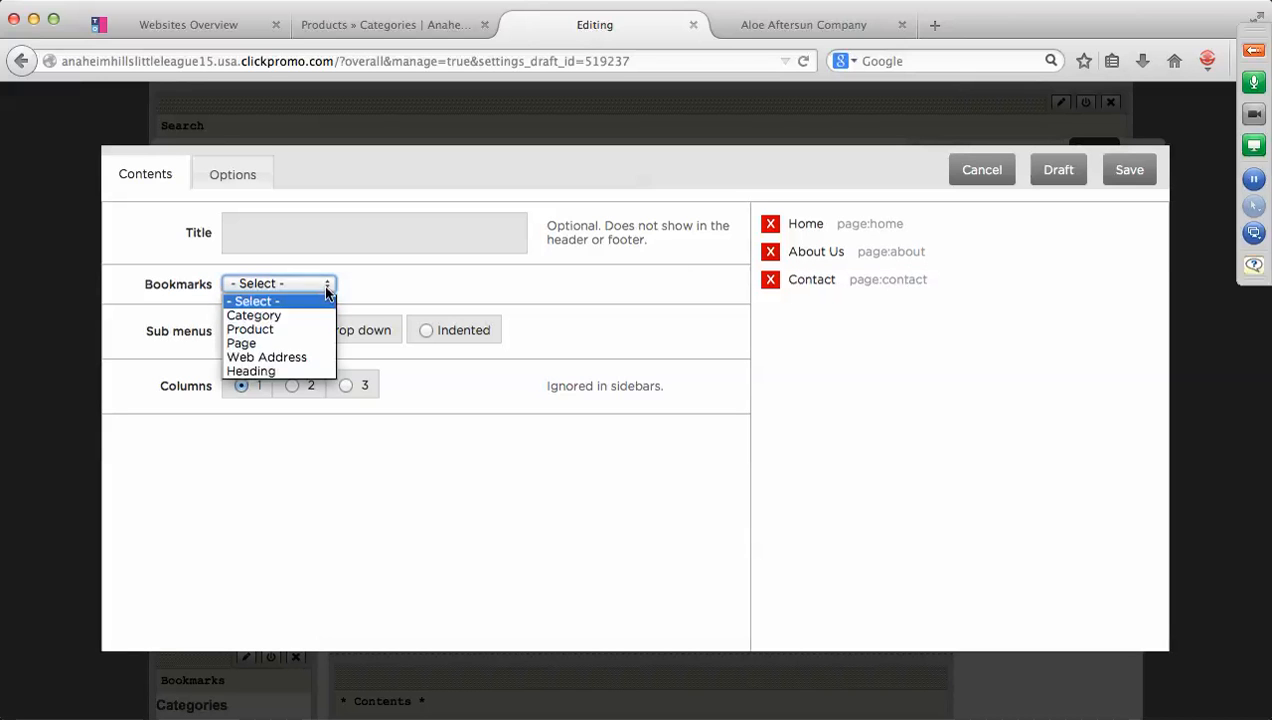
Add Apparel, Awards & Recognition and Sporting Goods category links to the header menu.
click(275, 315)
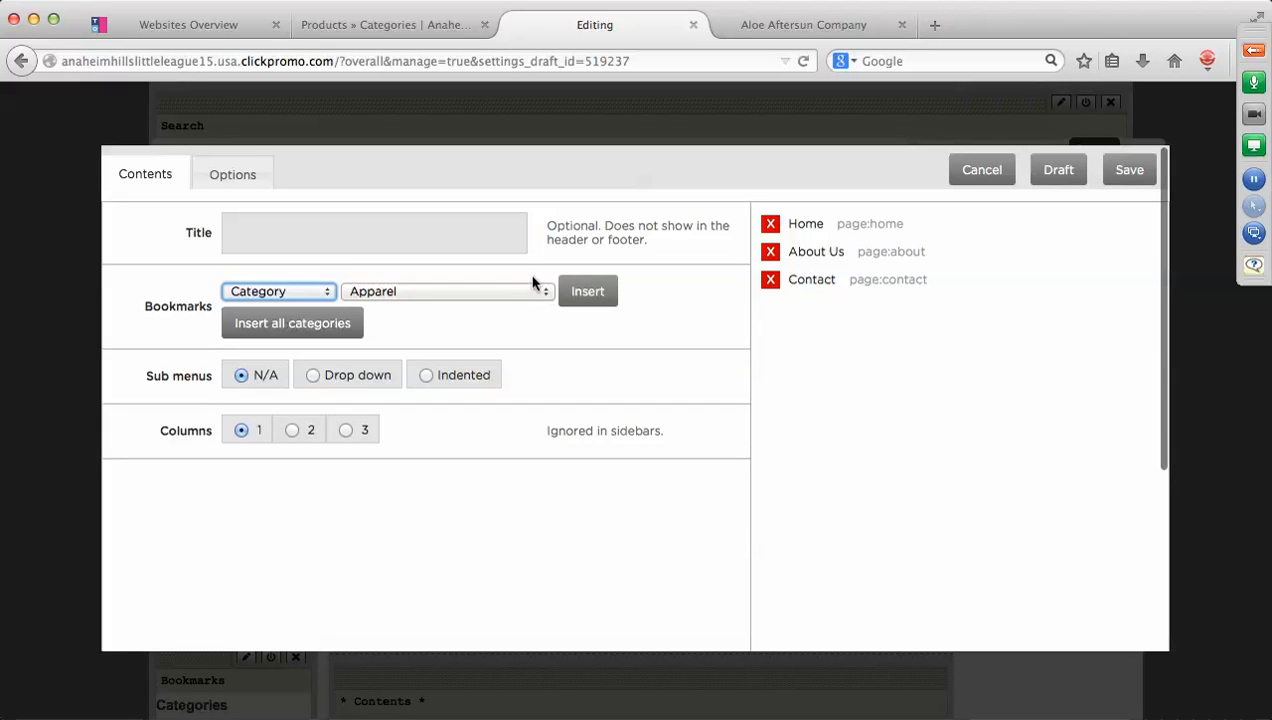
click(581, 299)
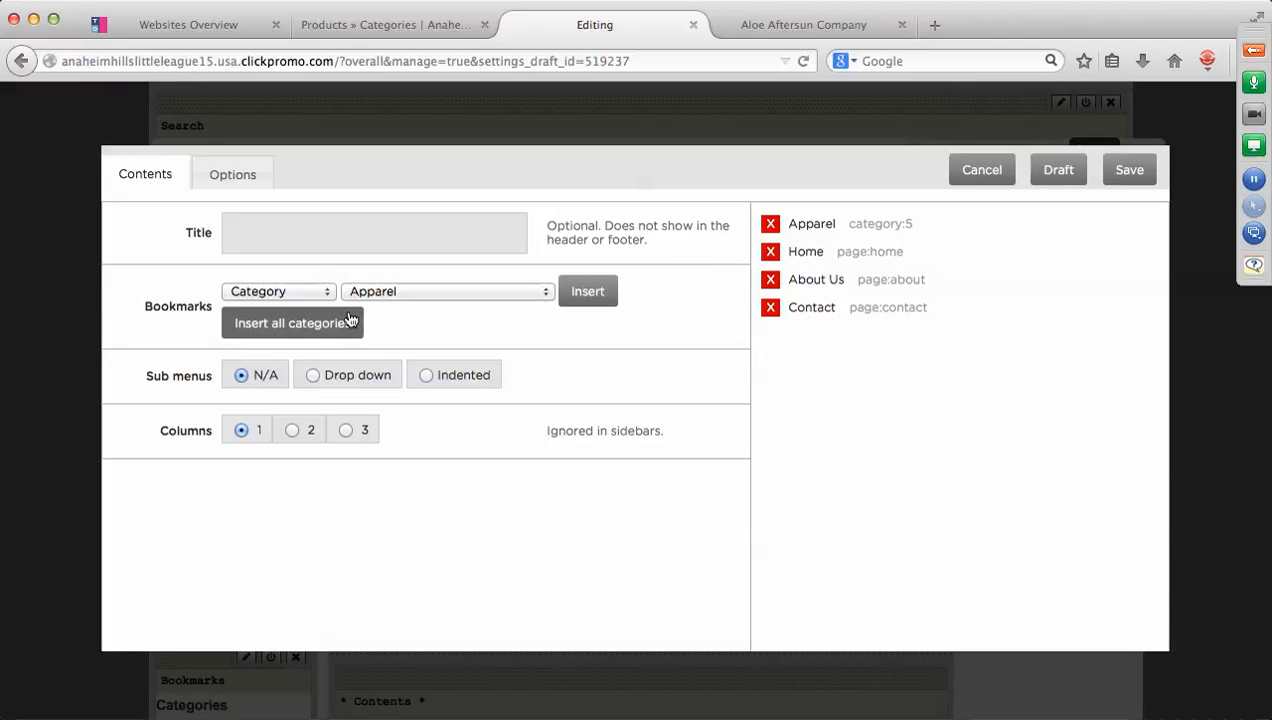
click(328, 294)
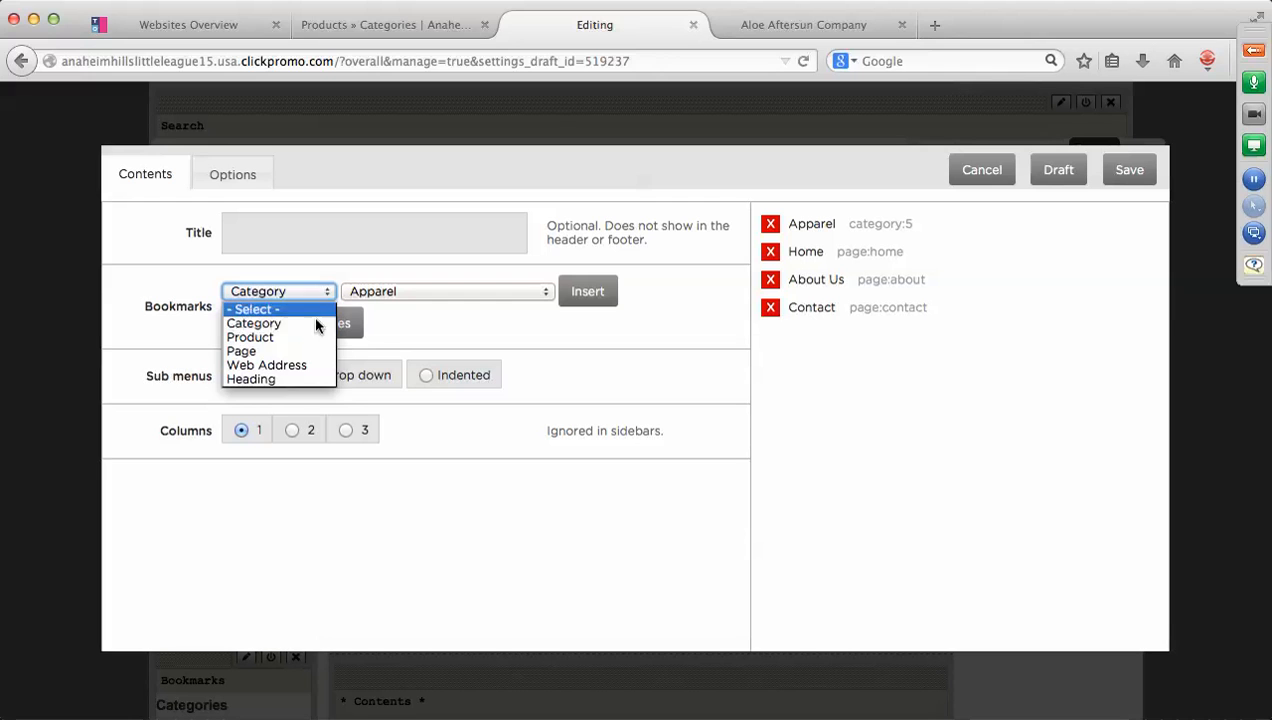
click(309, 321)
click(546, 293)
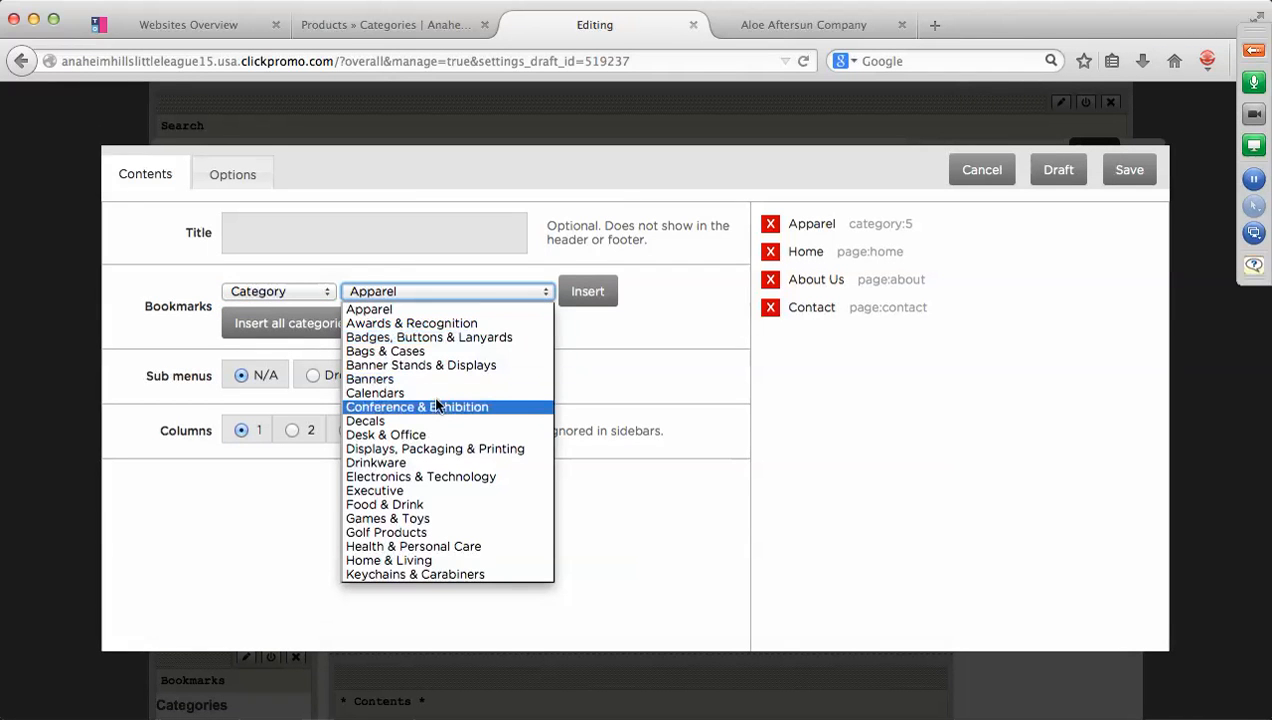
click(438, 324)
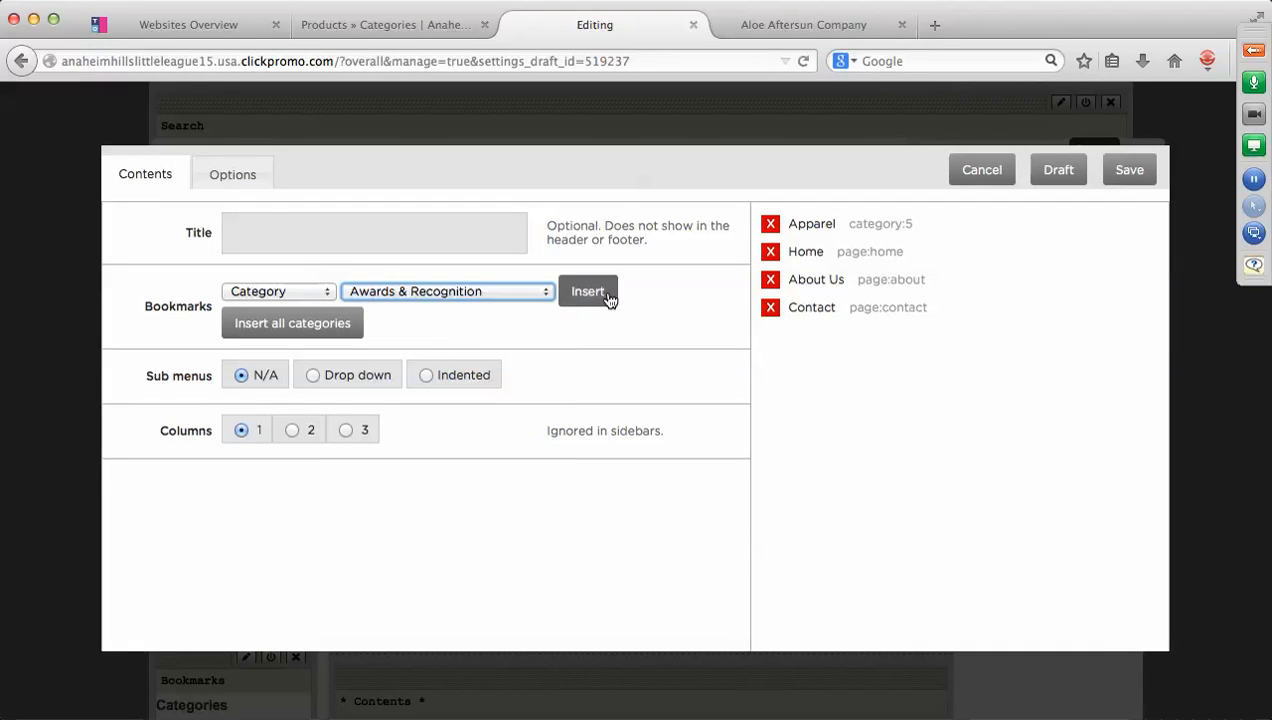
click(603, 297)
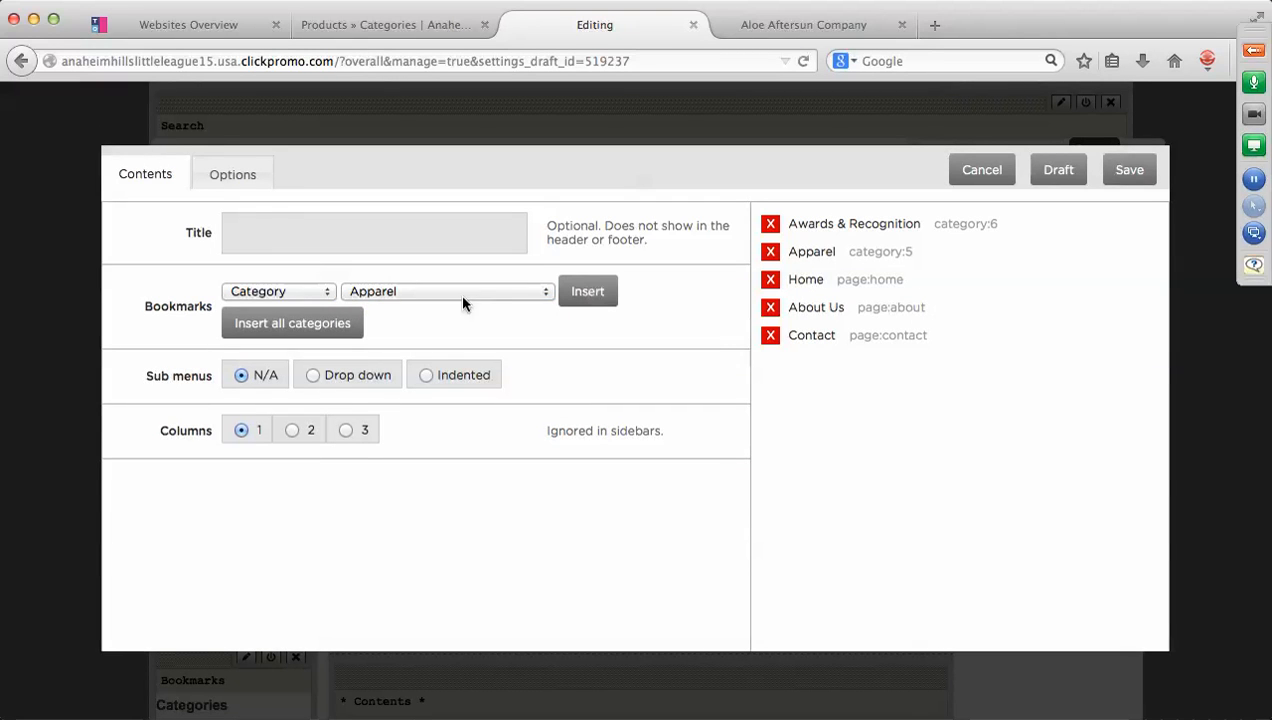
click(324, 292)
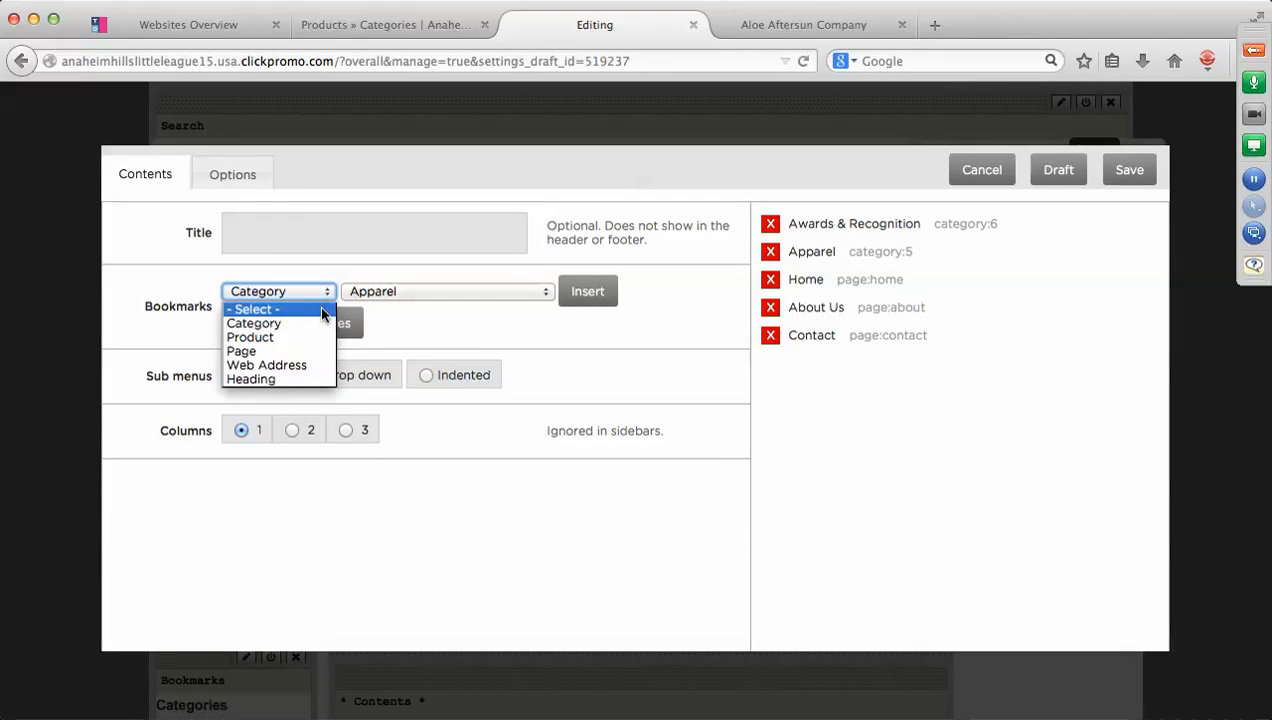
click(307, 332)
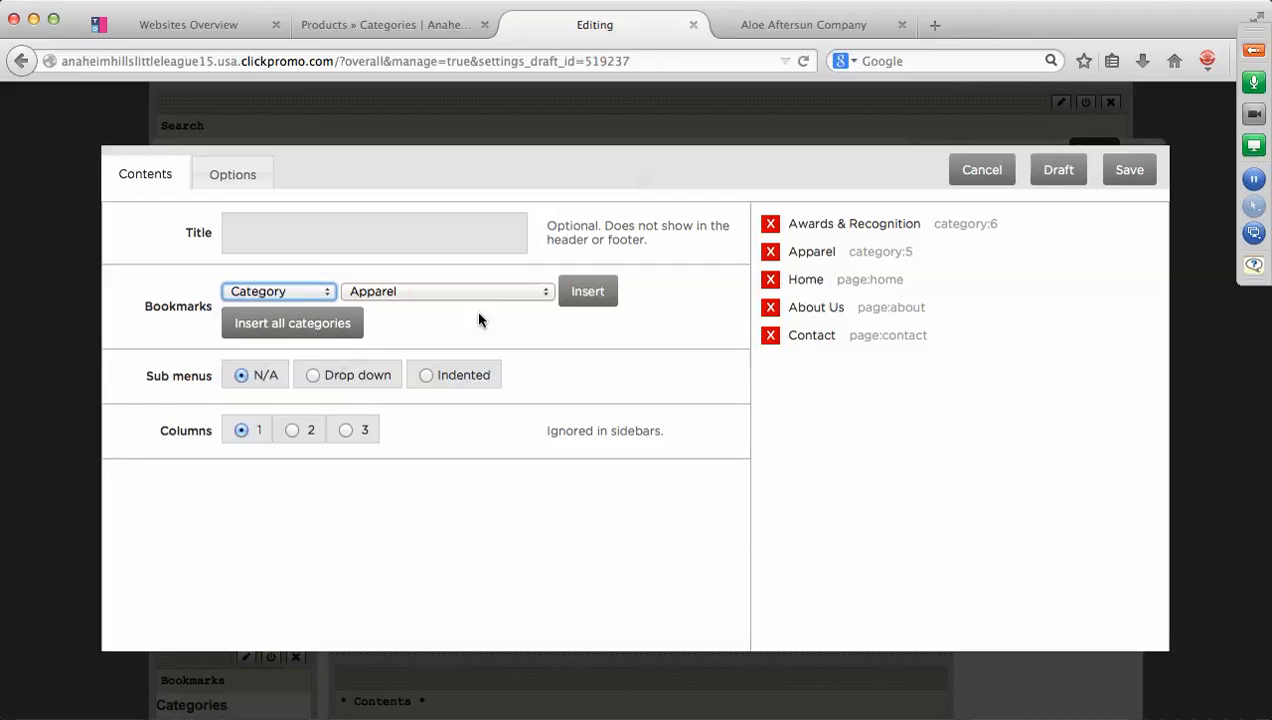
click(545, 296)
scroll(496, 398, down, 5)
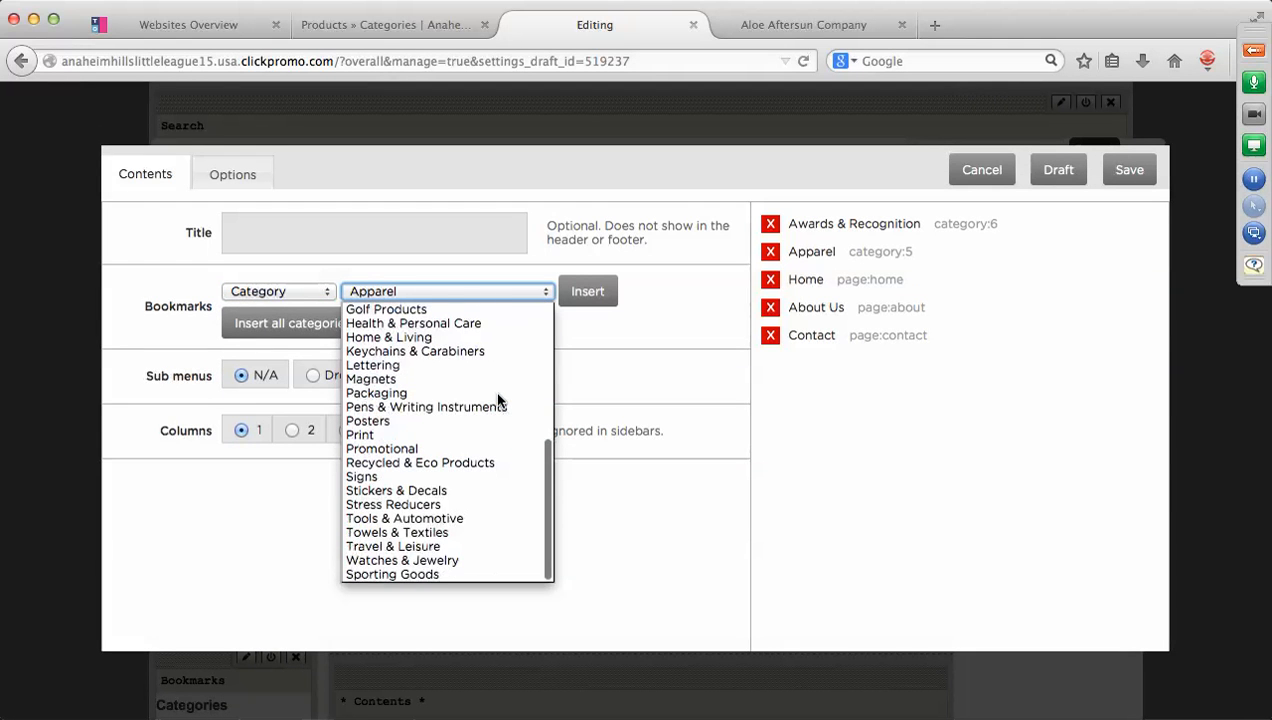
click(431, 577)
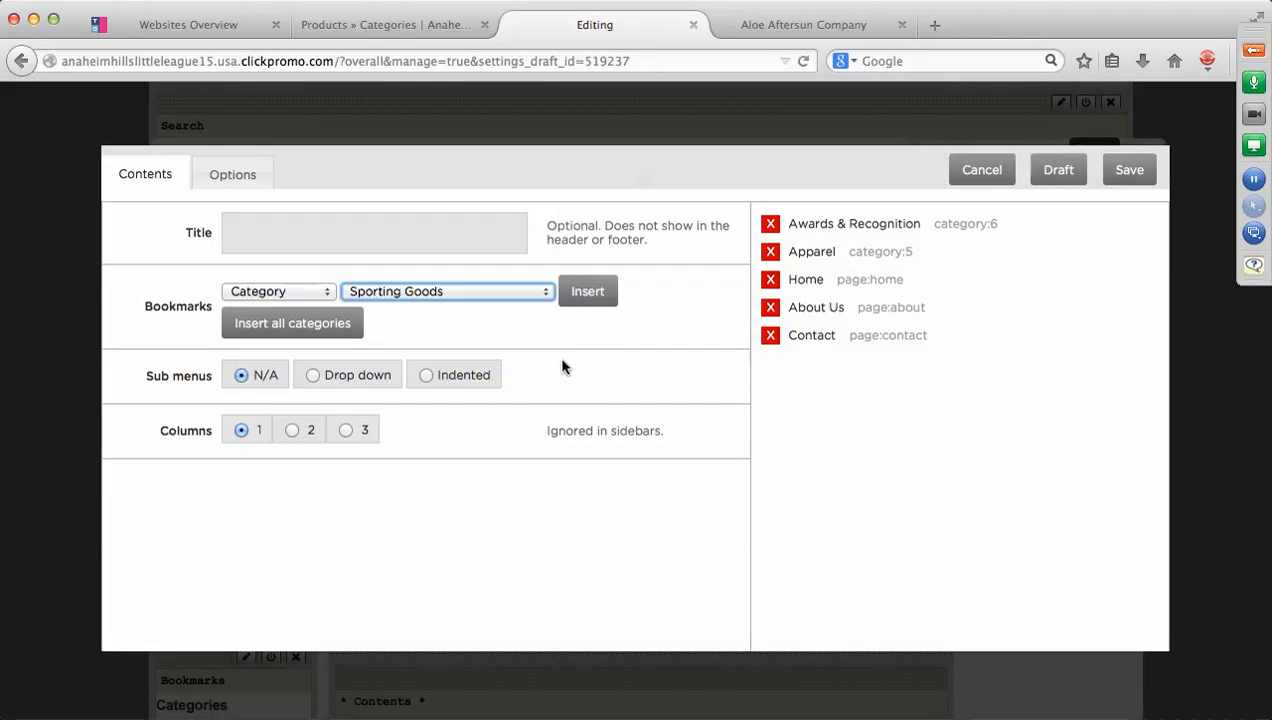
click(590, 295)
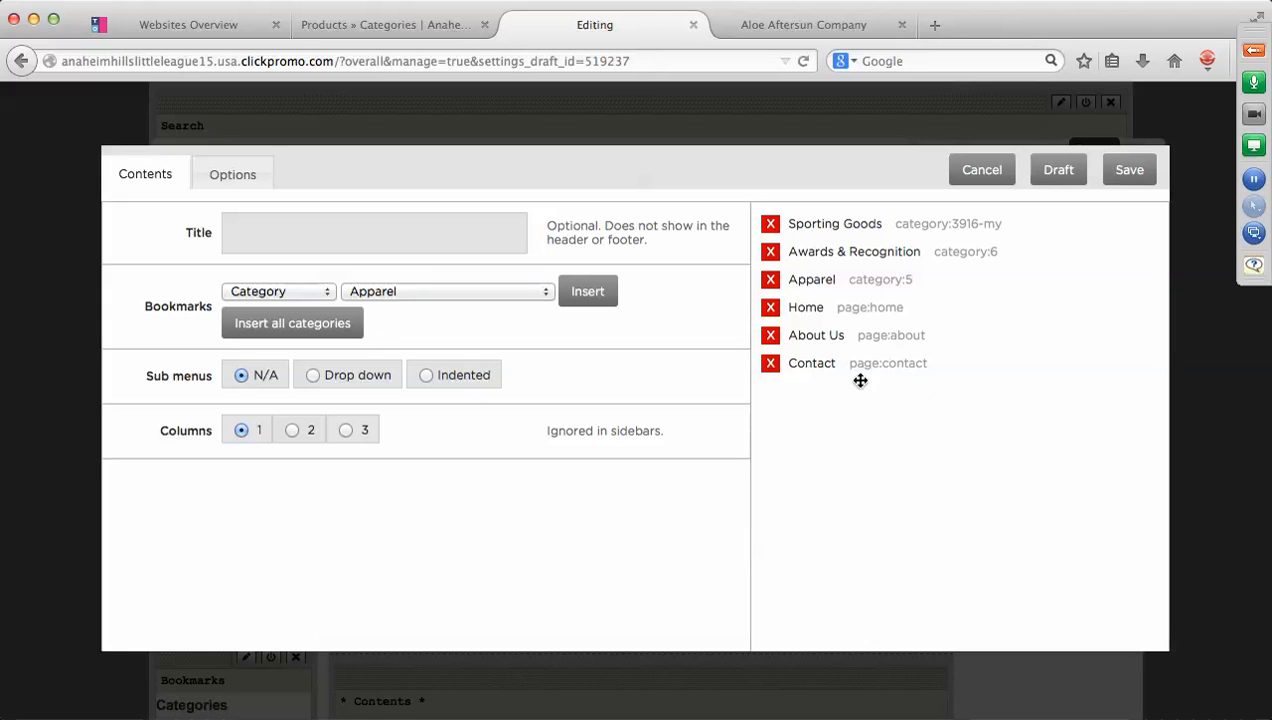
Remove About Us and reorder the links so Home comes first, followed by Apparel.
click(771, 336)
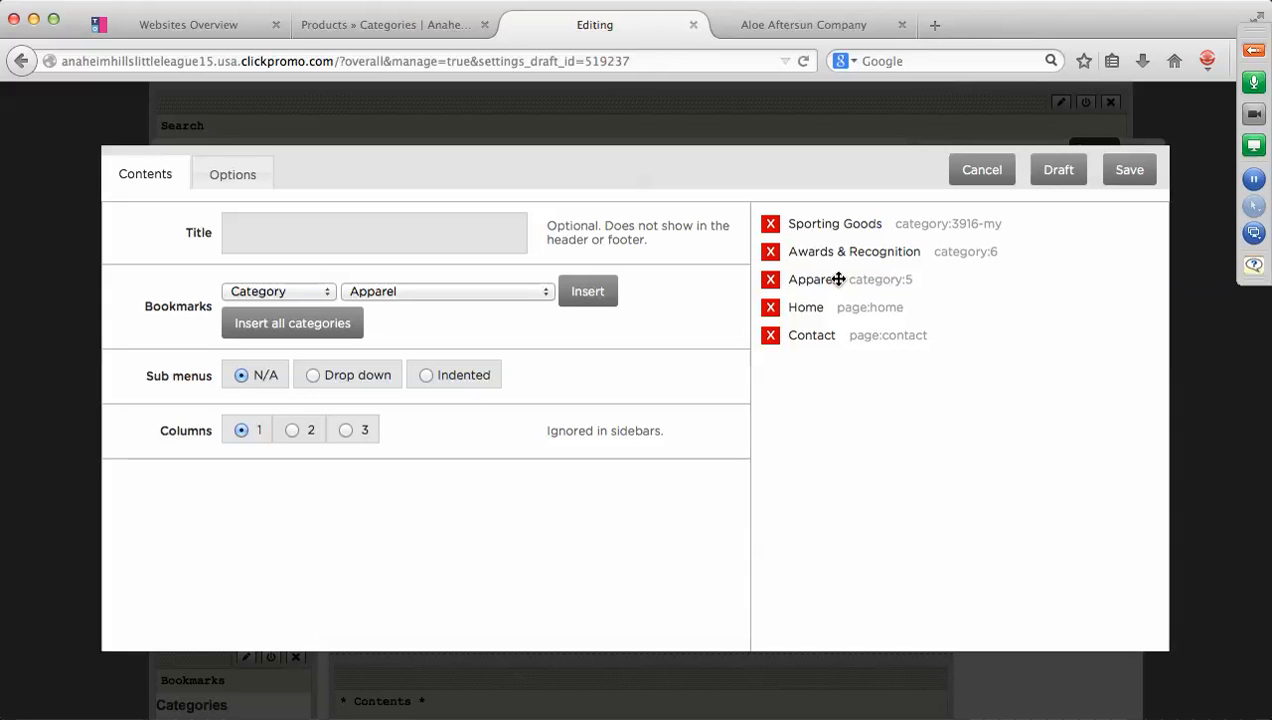
drag(809, 311, 807, 216)
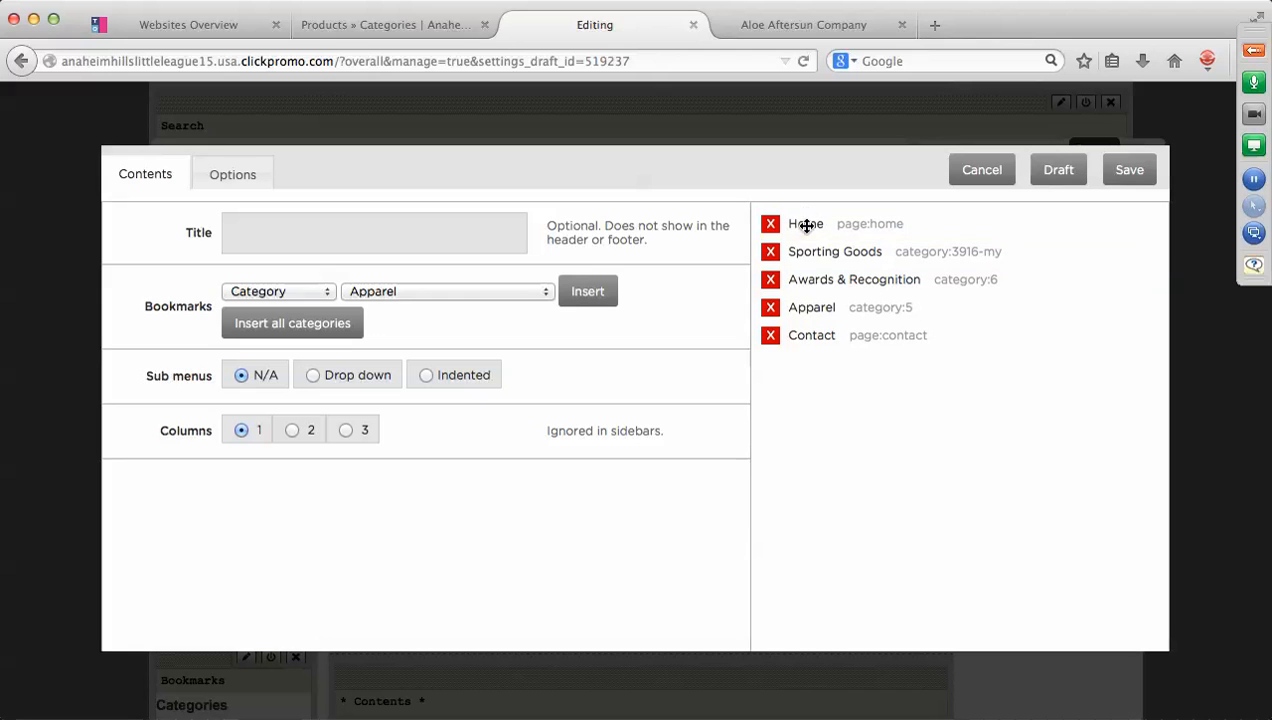
mouse_move(821, 306)
mouse_down()
mouse_move(818, 252)
mouse_move(818, 301)
mouse_up()
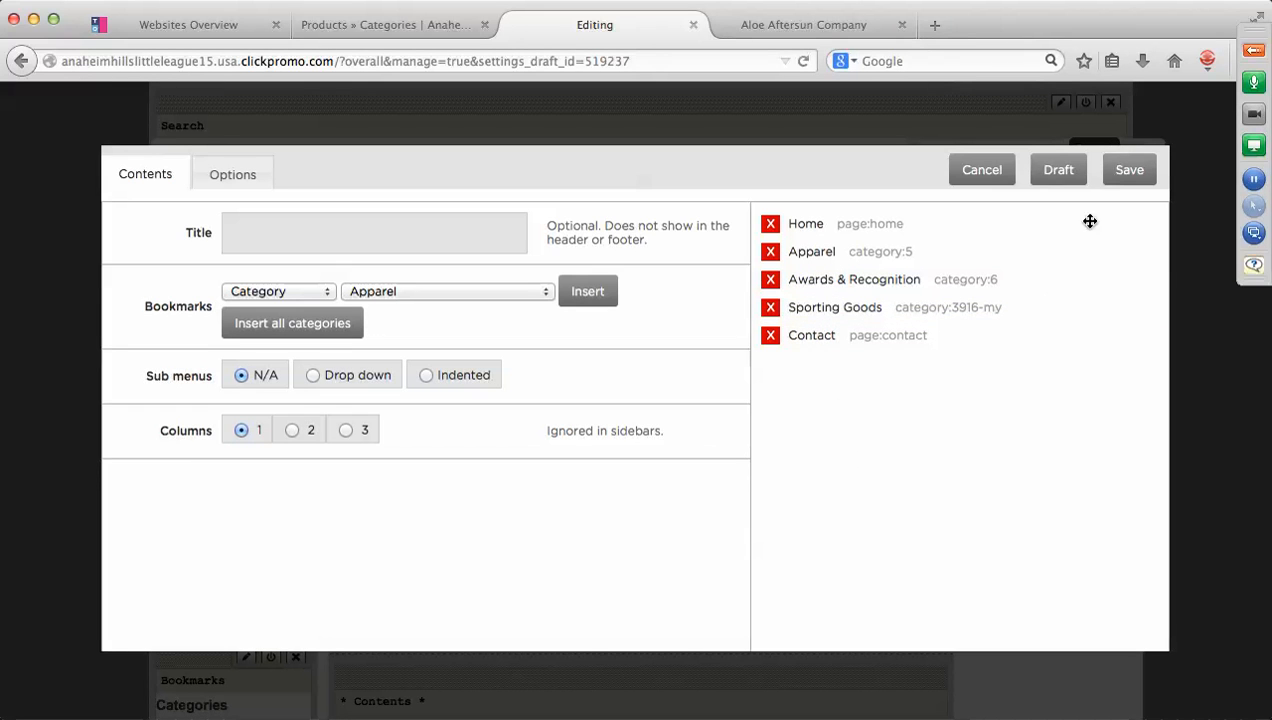
Save the header menu tabs: Home, Apparel, Awards & Recognition, Sporting Goods, Contact.
click(1130, 172)
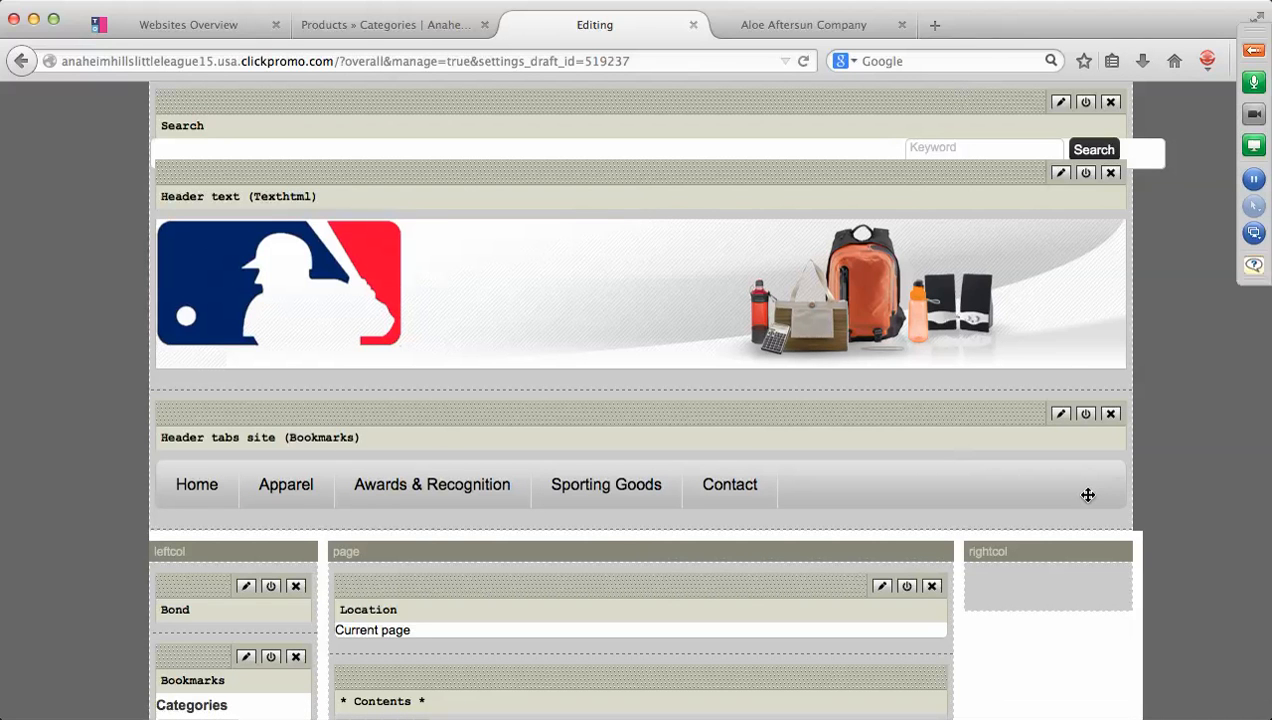
scroll(1088, 495, down, 5)
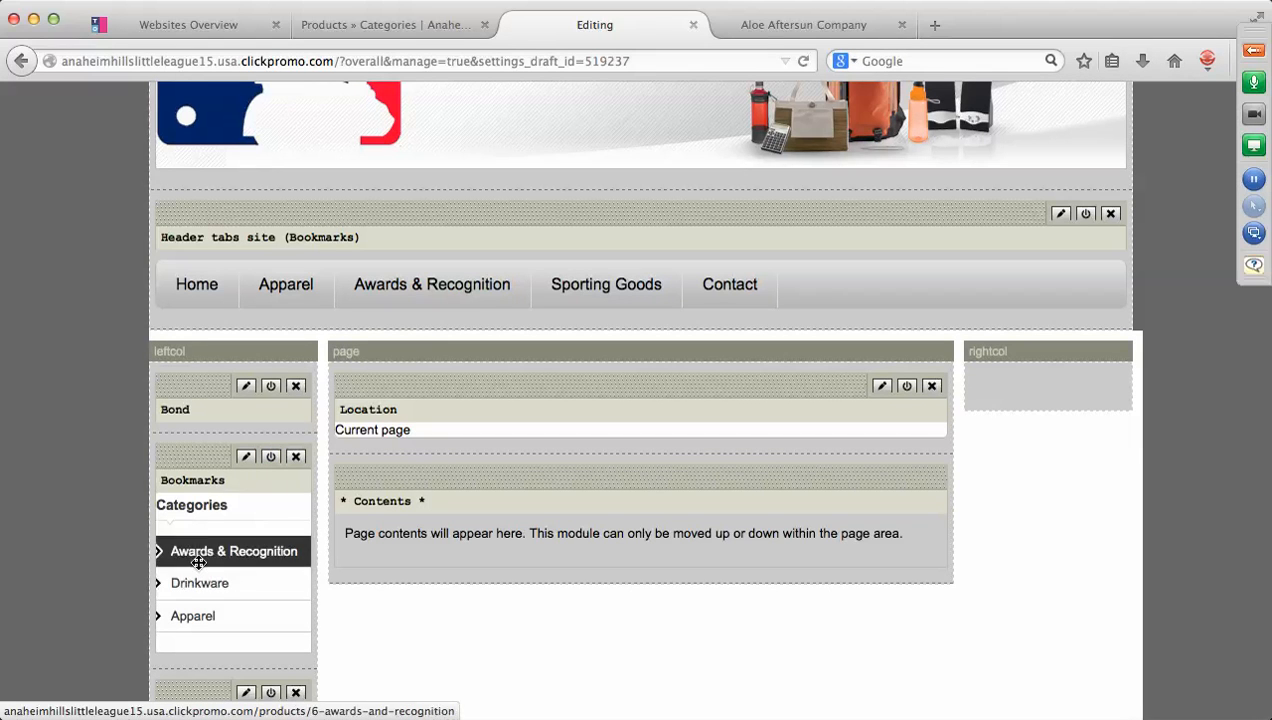
Insert the Sporting Goods category into the sidebar Bookmarks module, save, then disable the module.
click(246, 458)
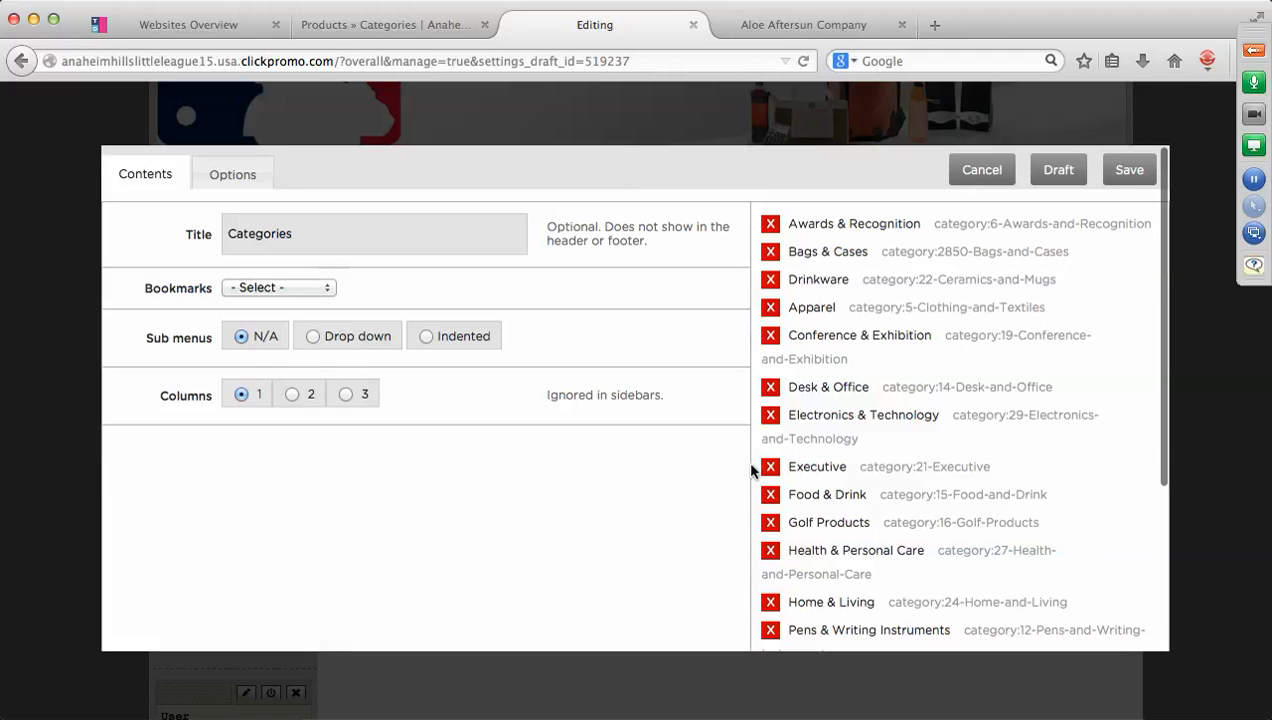
click(328, 288)
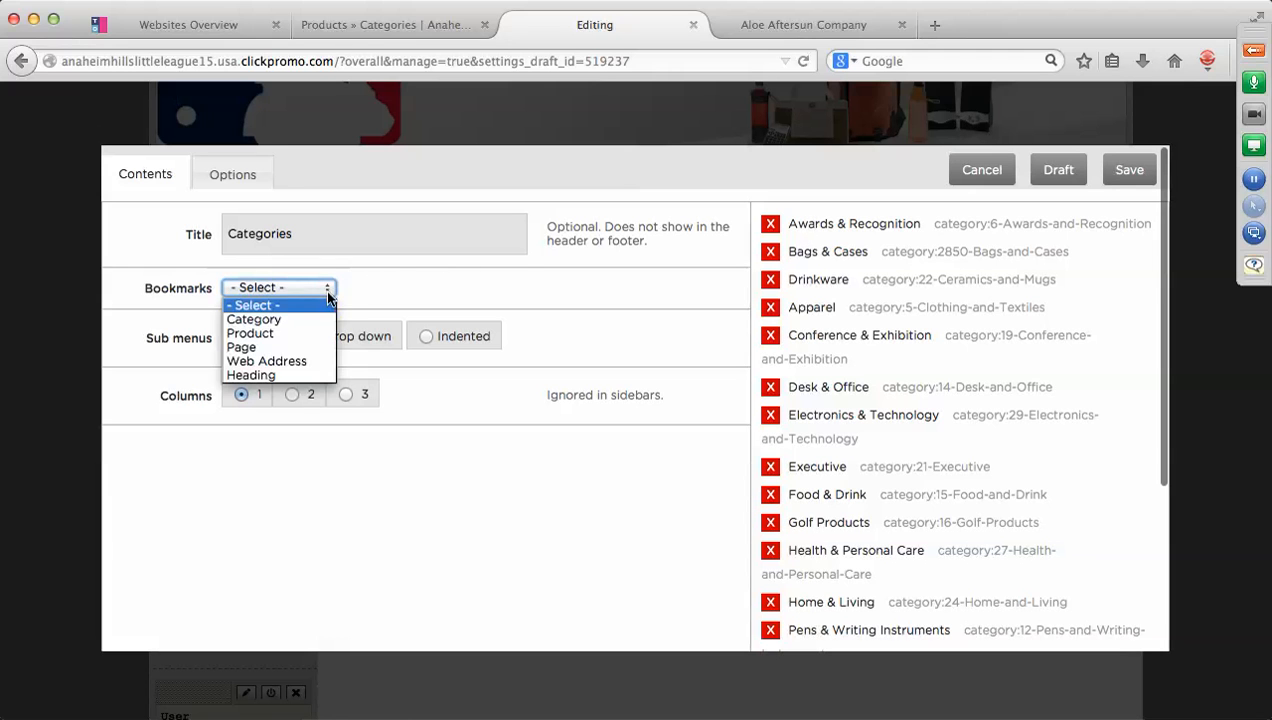
click(292, 317)
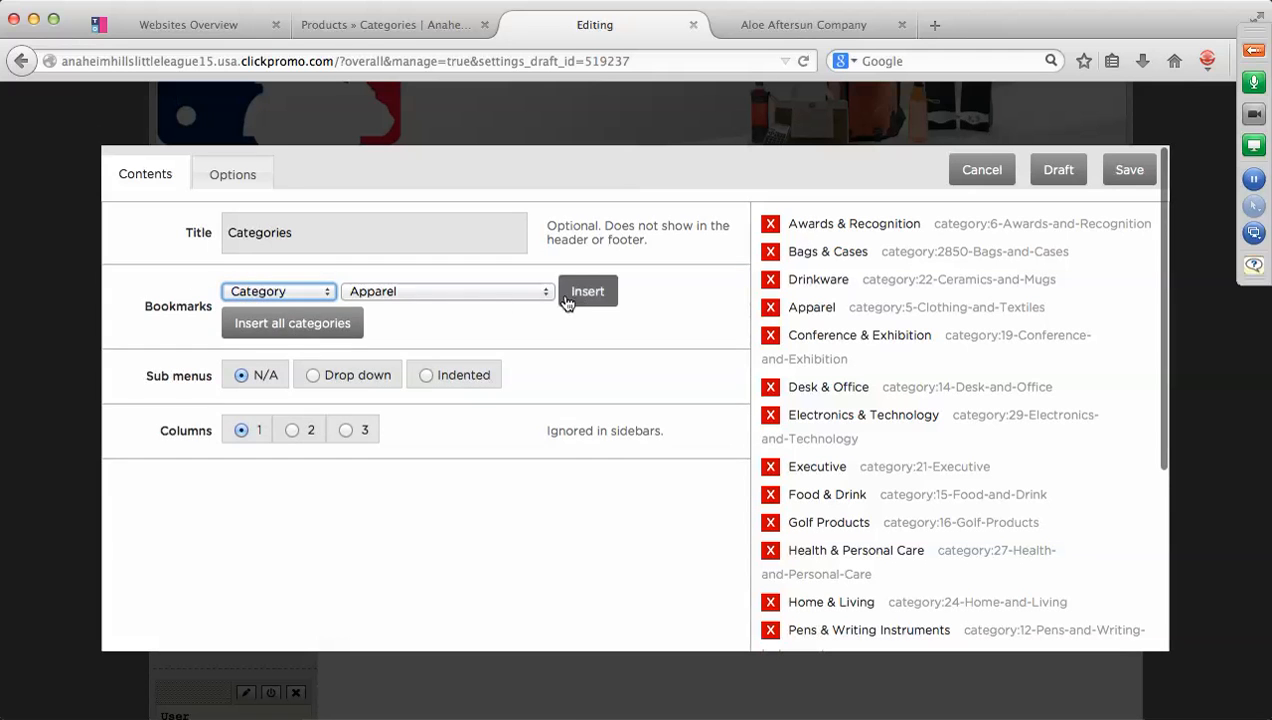
click(538, 292)
scroll(490, 508, down, 5)
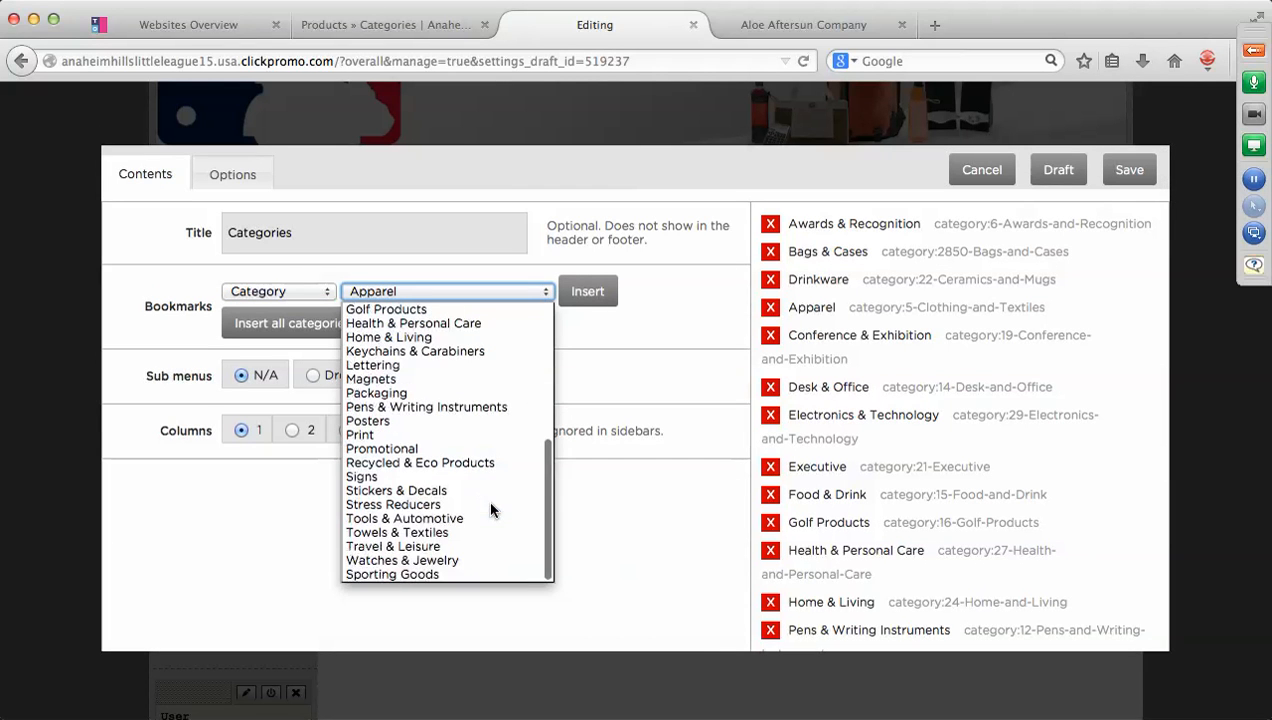
click(453, 569)
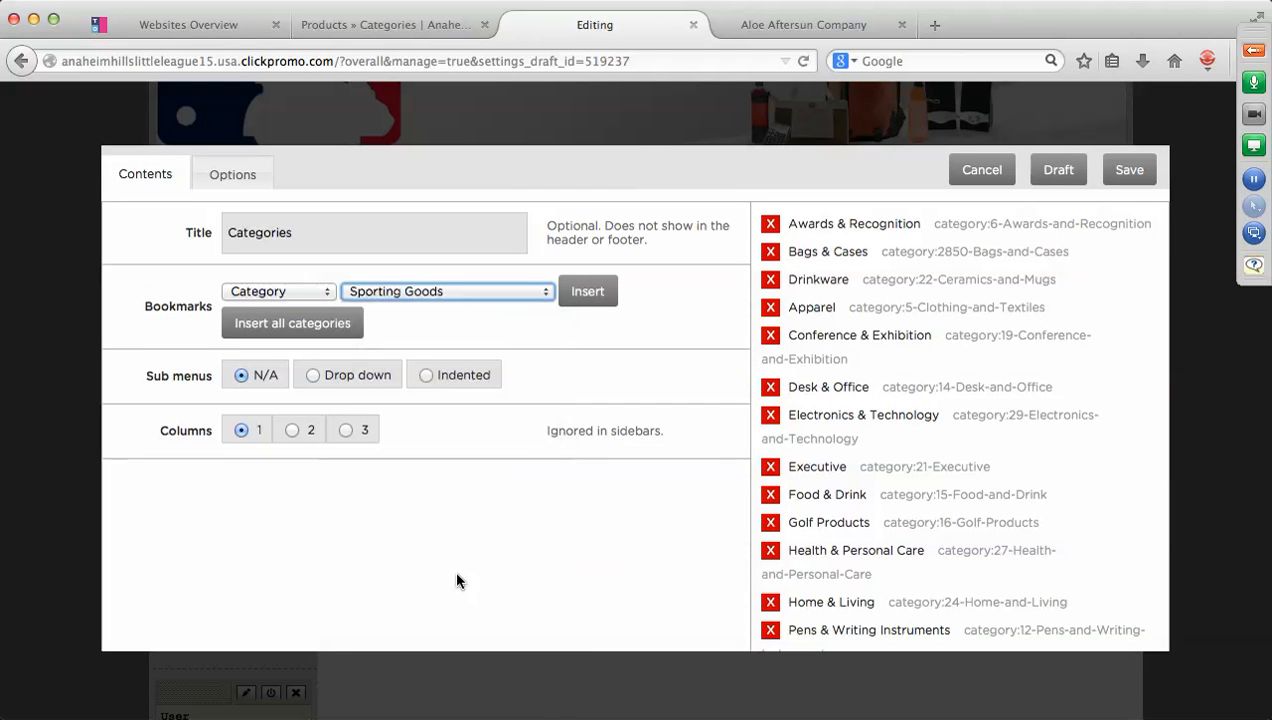
click(589, 295)
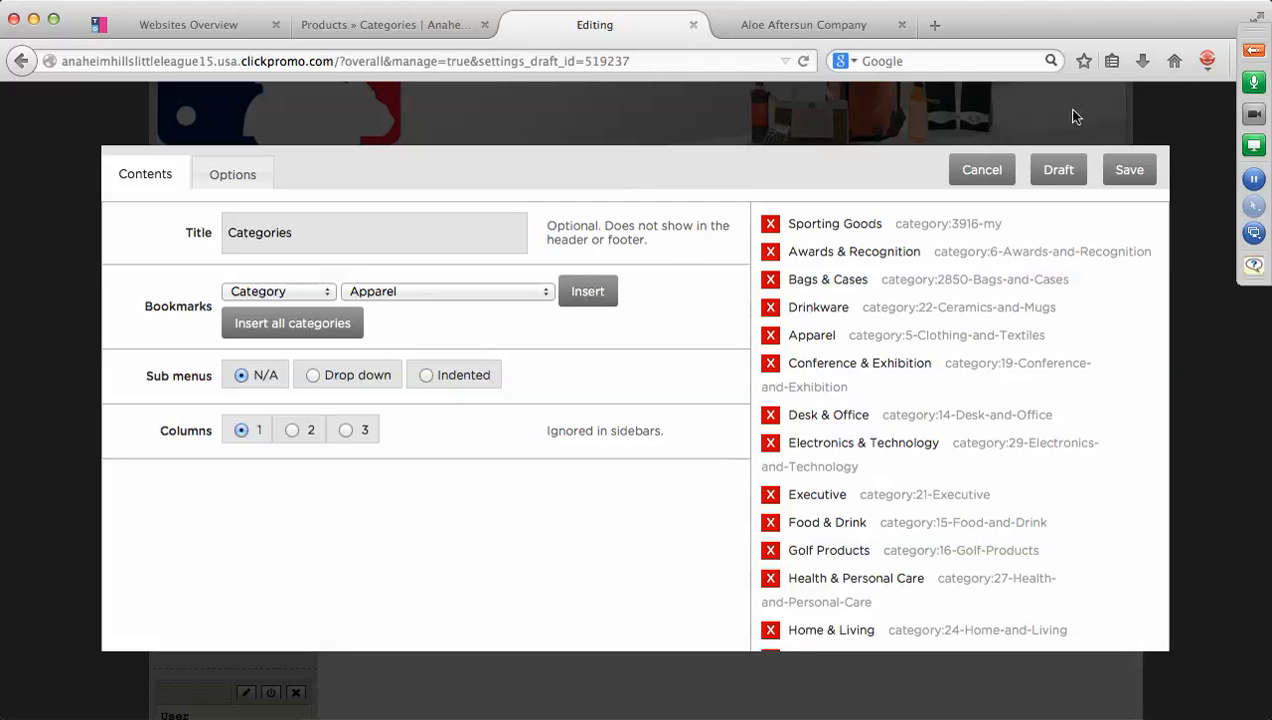
click(1112, 169)
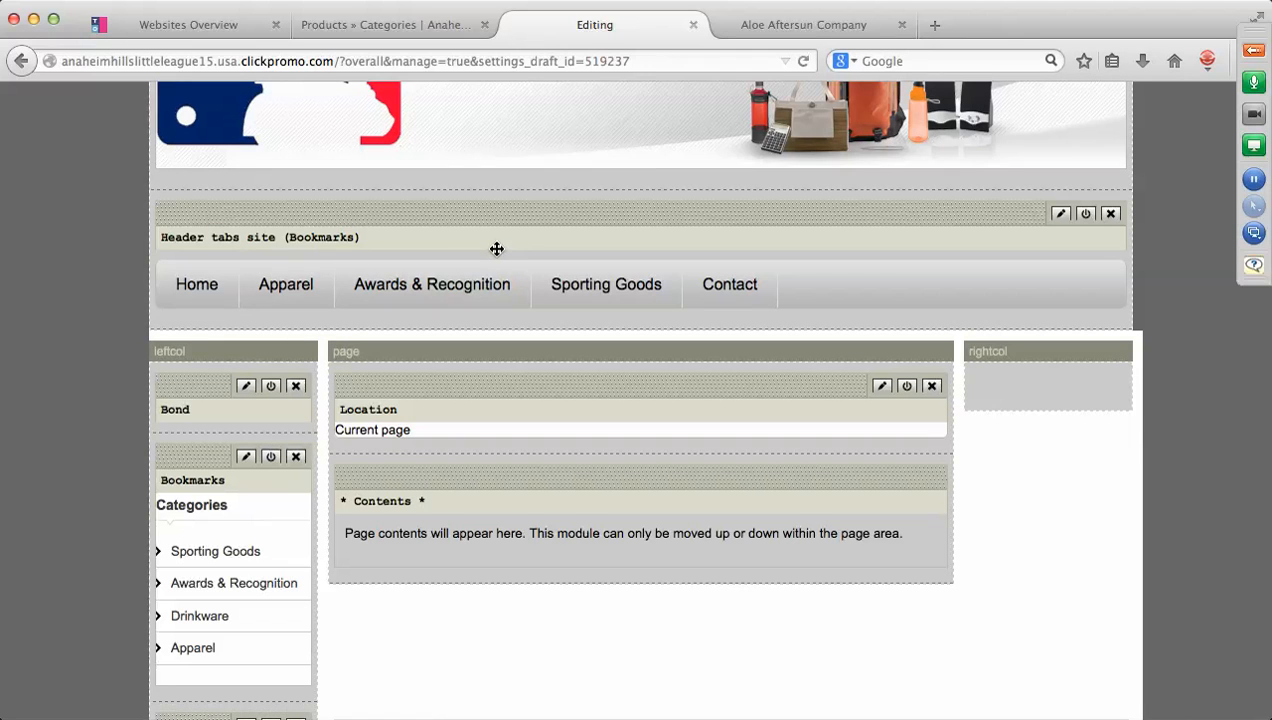
click(271, 459)
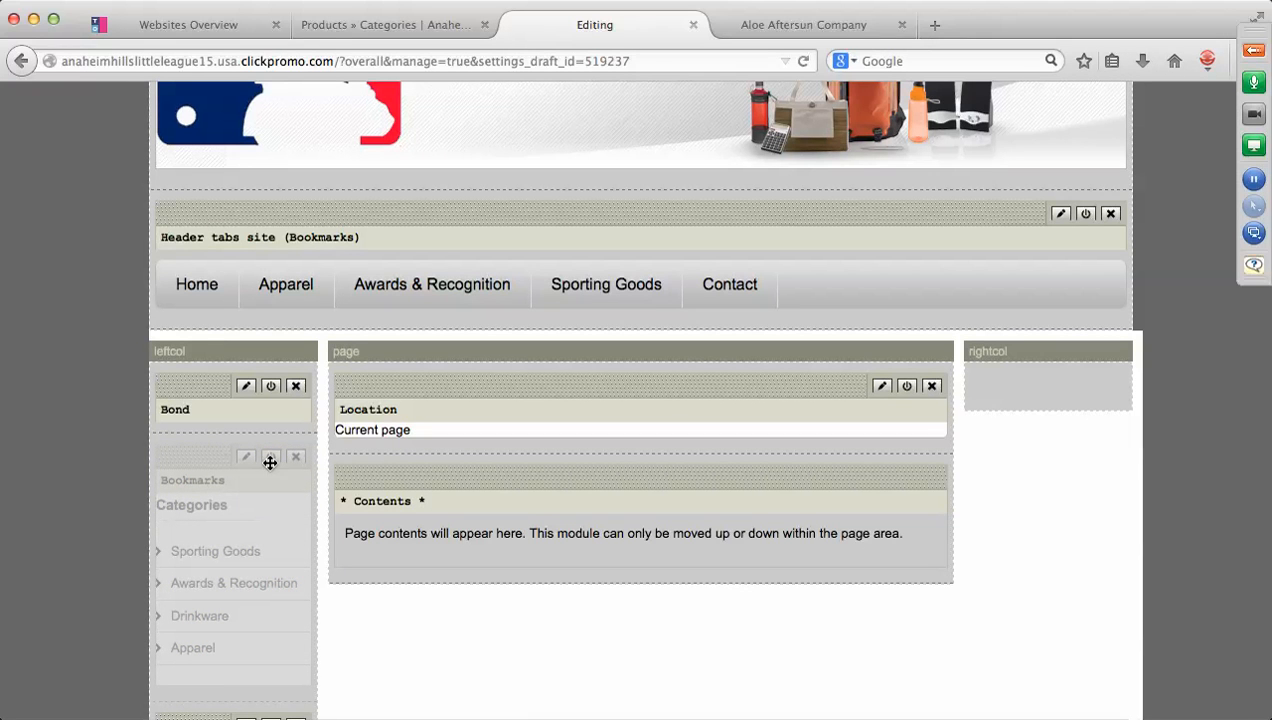
Insert a Drinkware category tab in the header, move it below Awards & Recognition, and save.
click(1062, 216)
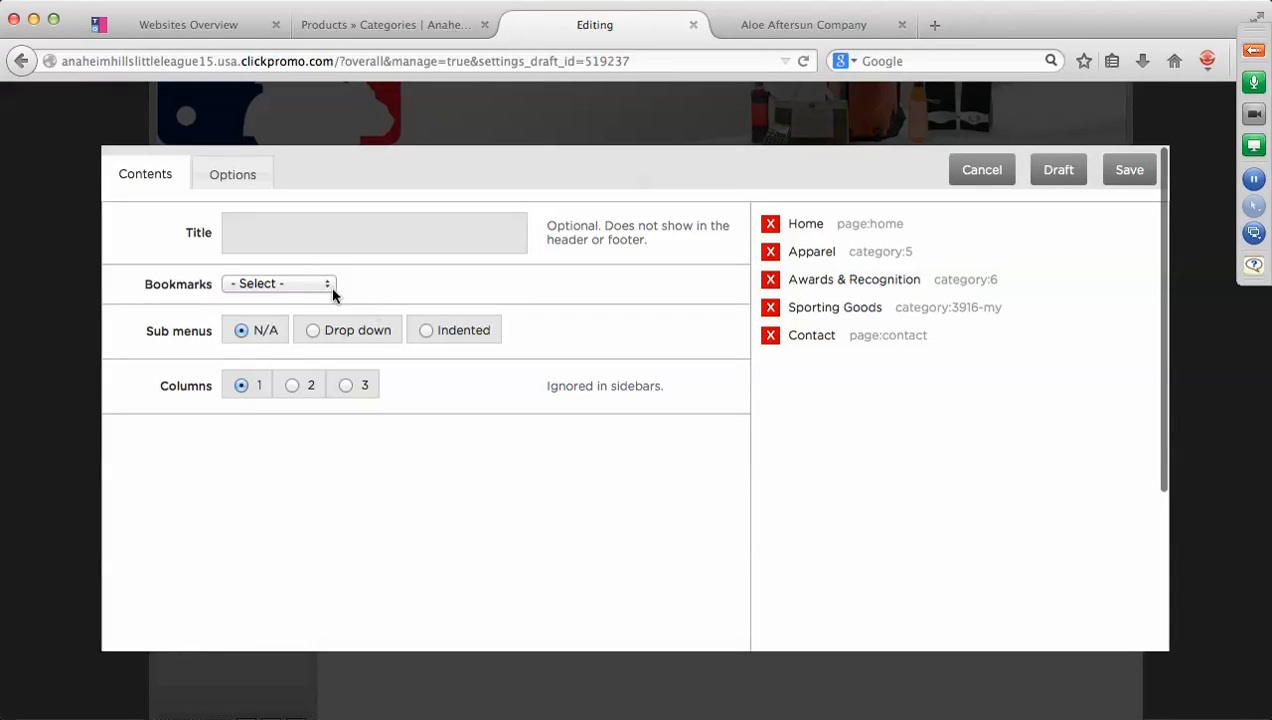
click(327, 283)
key(Escape)
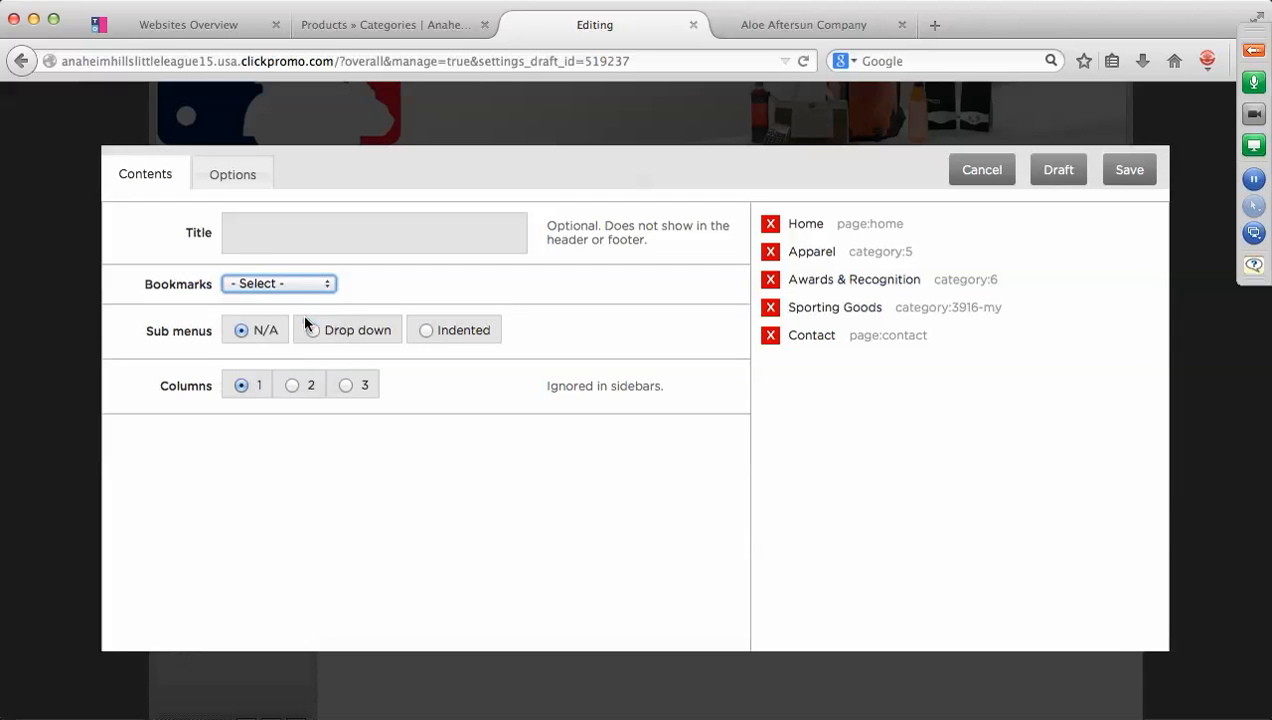
click(545, 291)
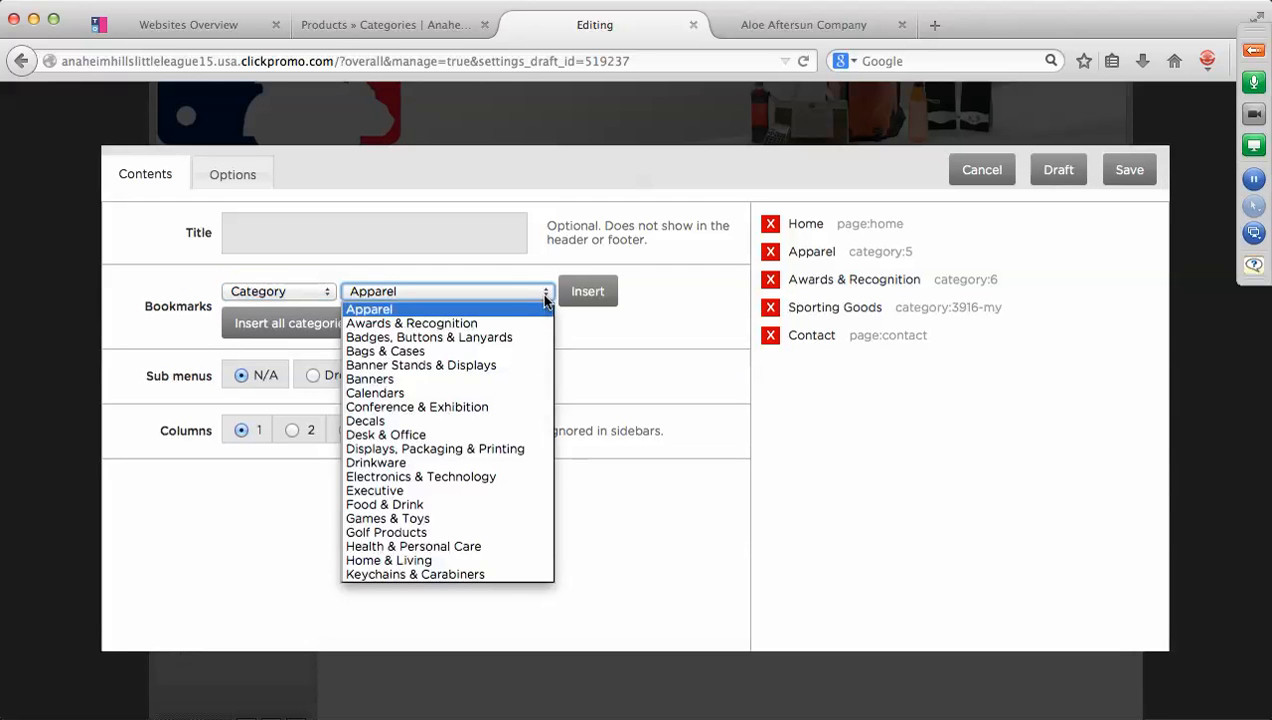
click(407, 463)
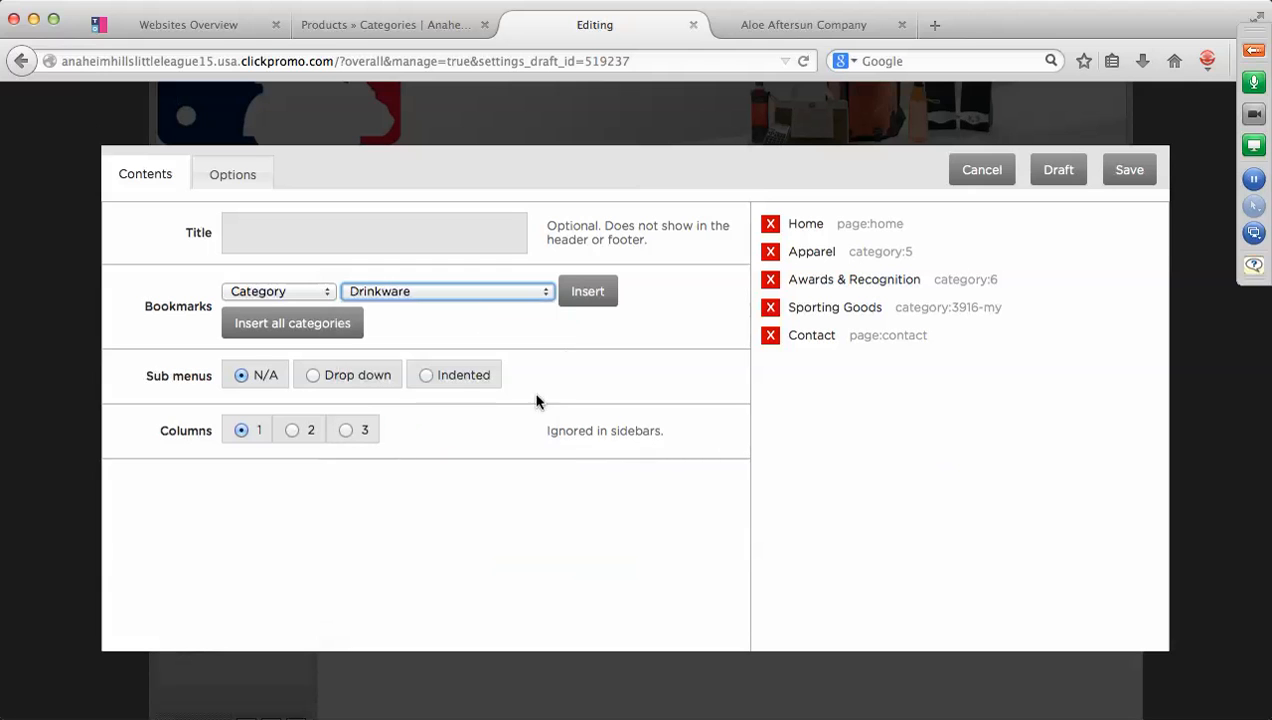
click(589, 292)
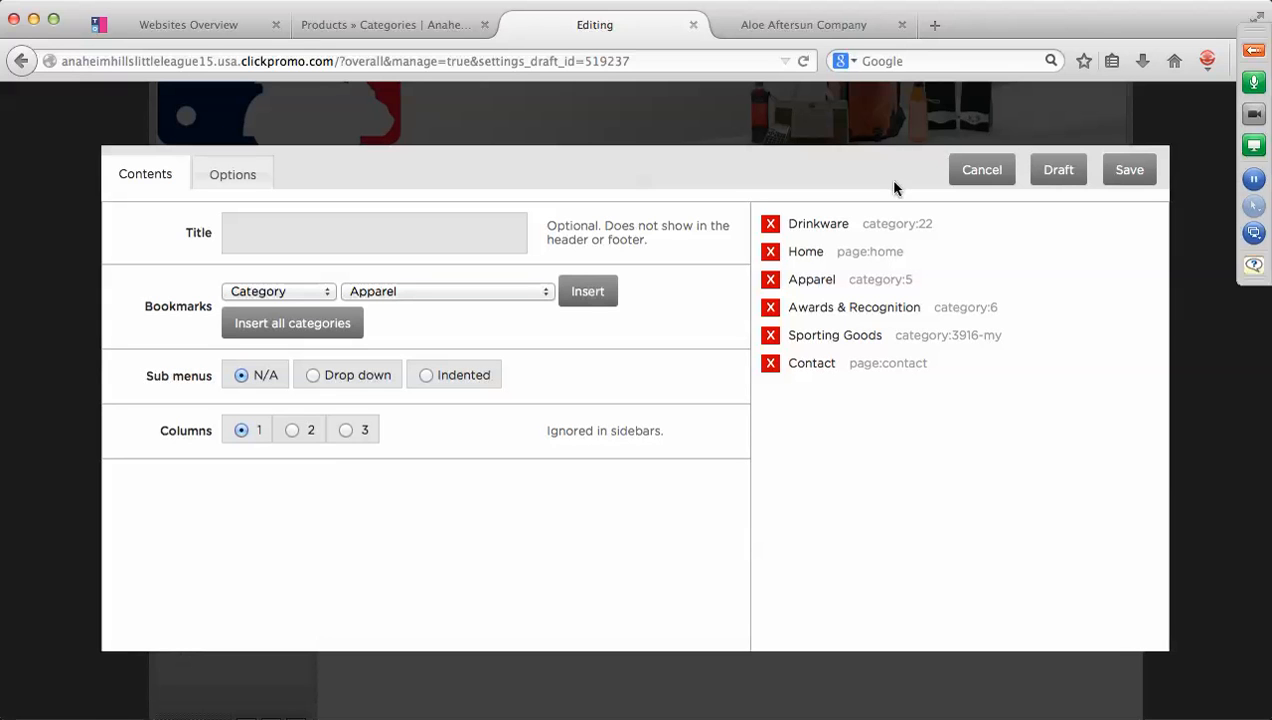
drag(872, 227, 872, 312)
click(1145, 170)
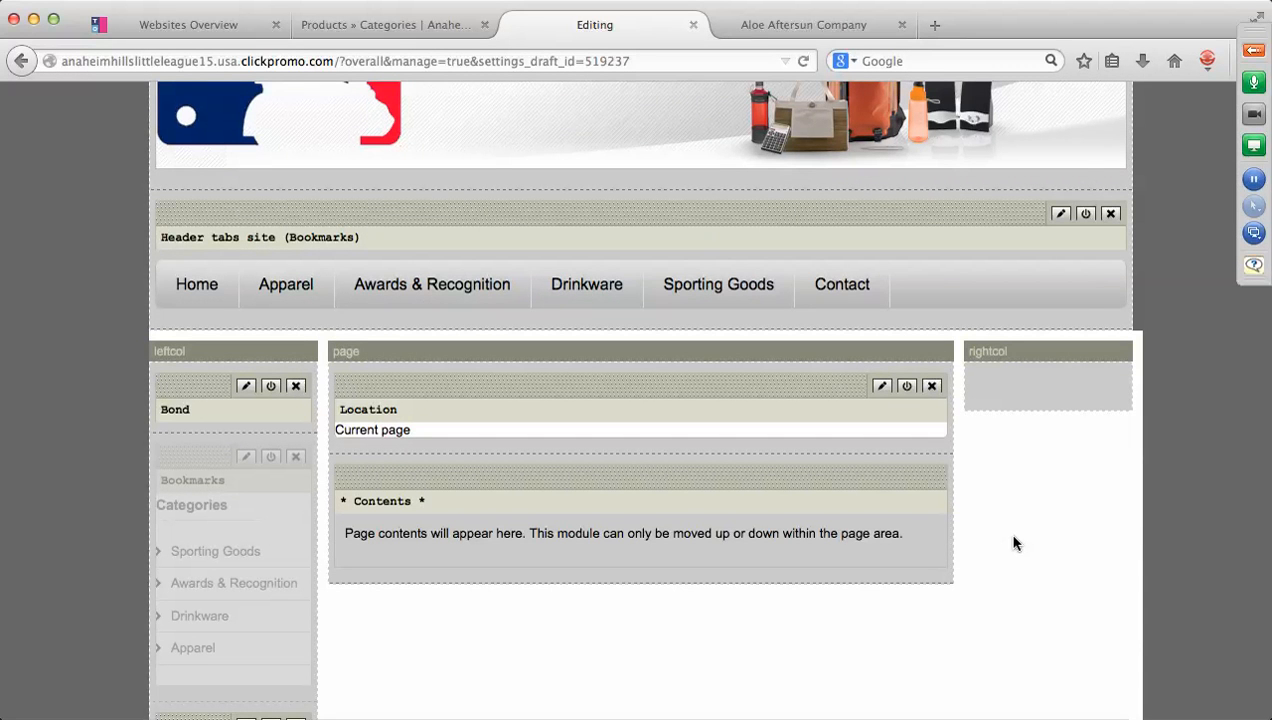
Publish the edited site layout from the top of the layout editor.
scroll(1013, 543, up, 5)
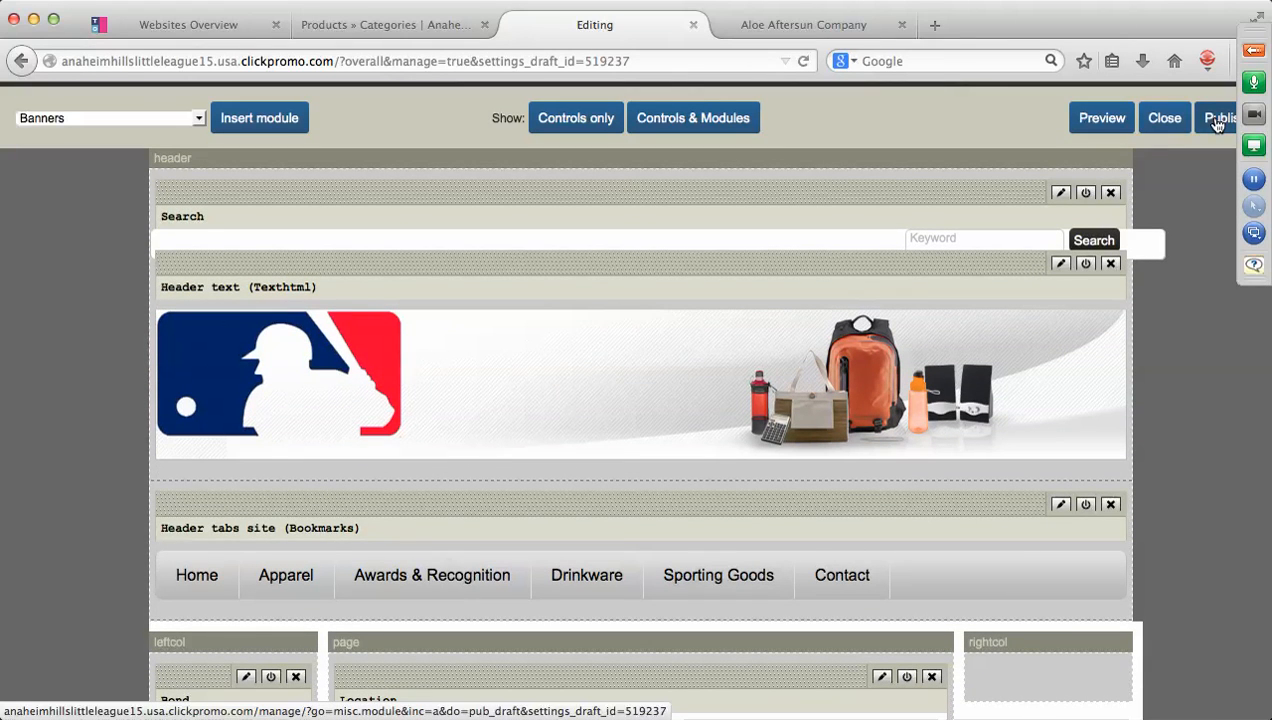
click(1218, 122)
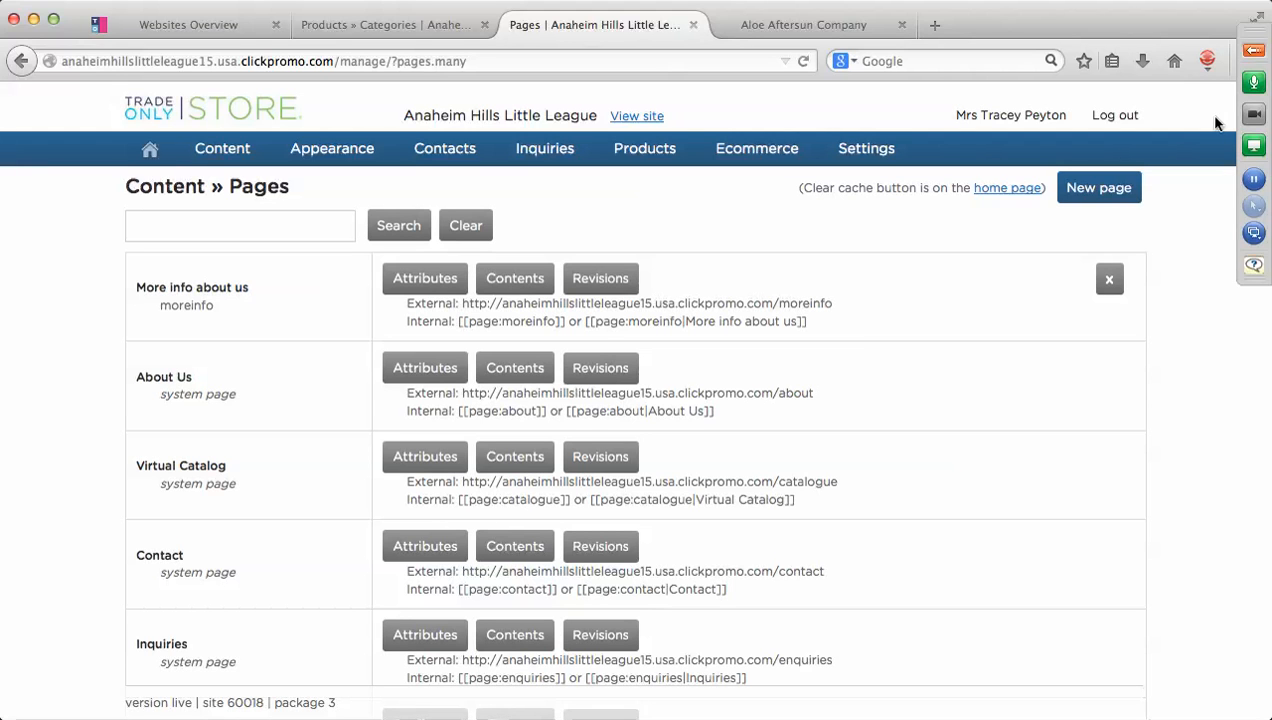
mouse_move(362, 150)
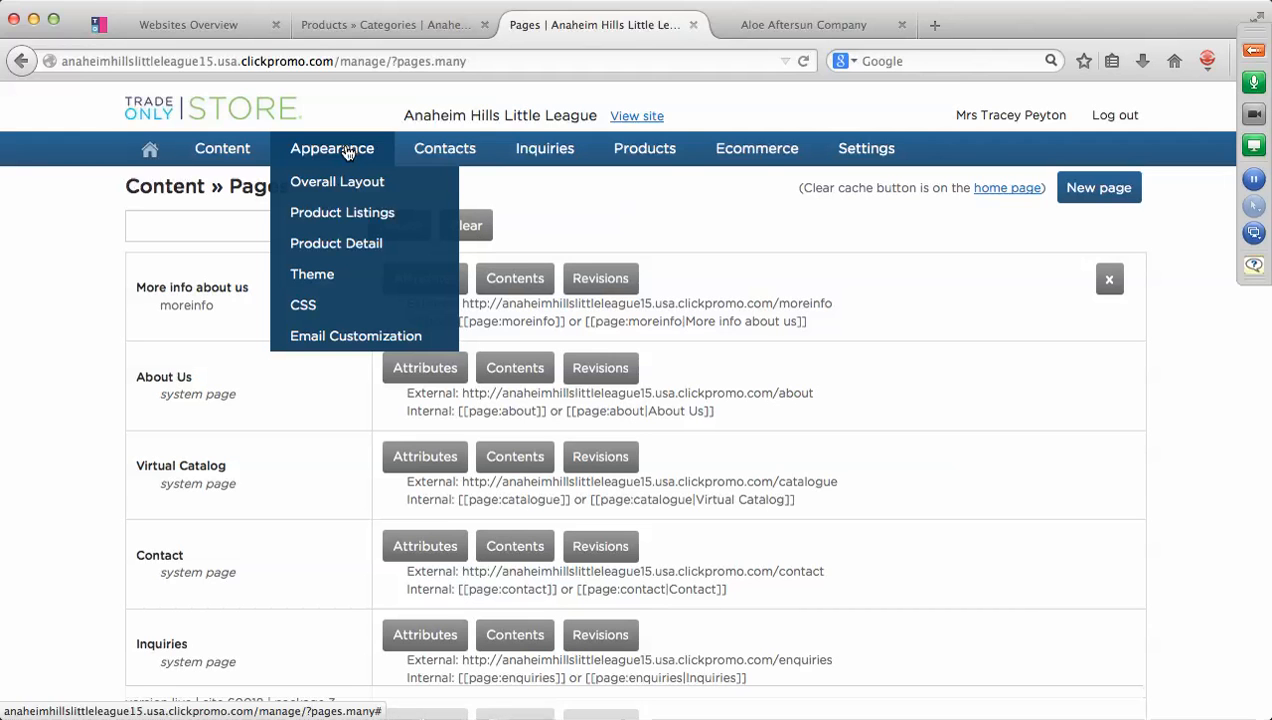
In Appearance » Theme and Style, set Header background image to None.
click(313, 276)
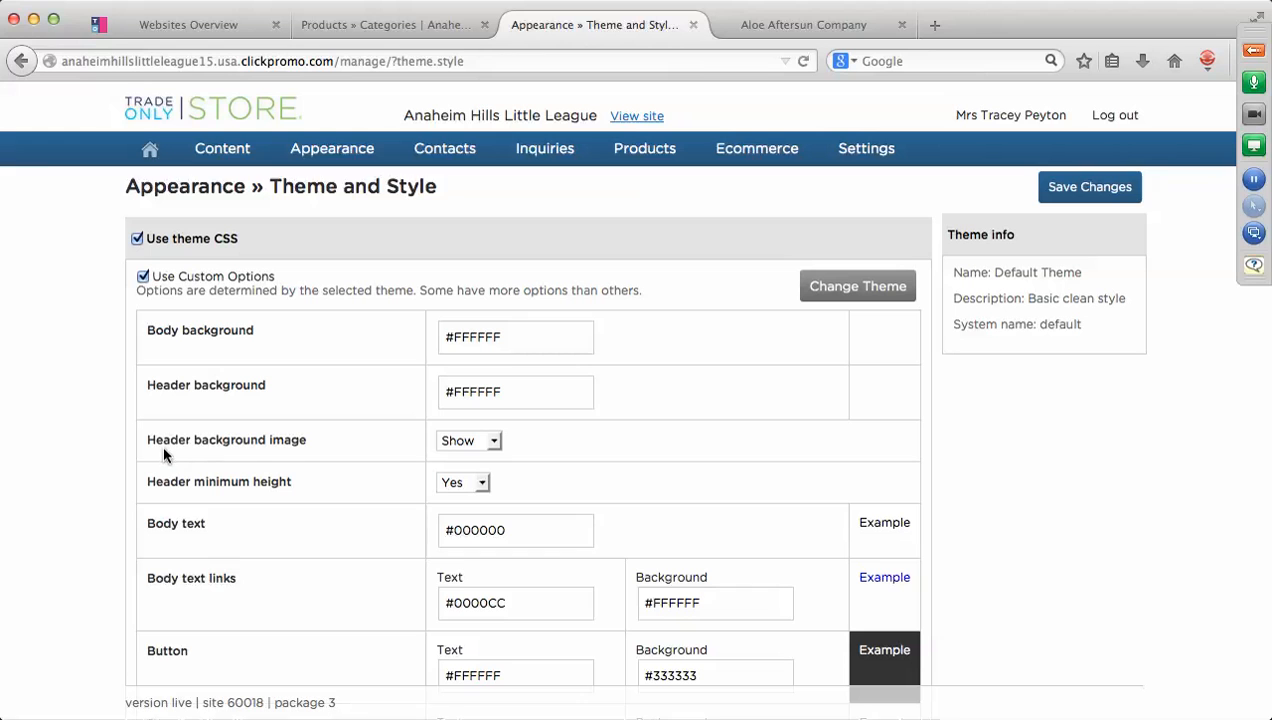
click(494, 442)
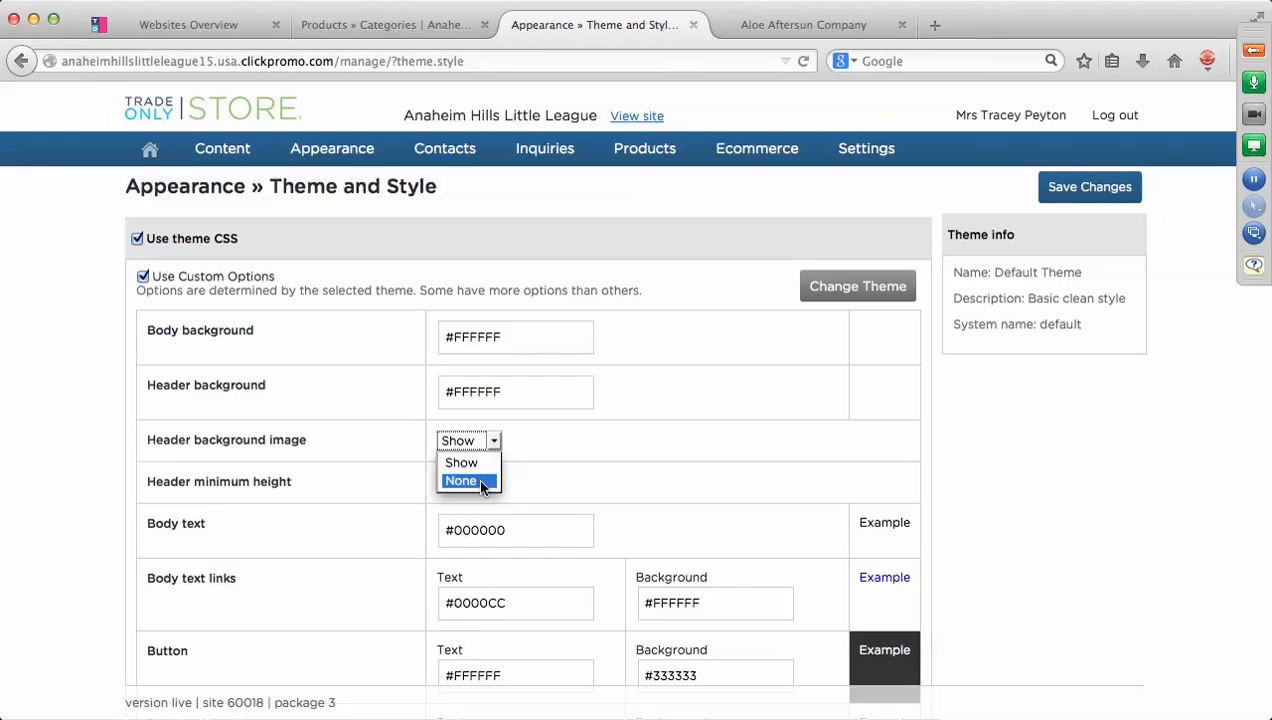
click(481, 482)
click(607, 447)
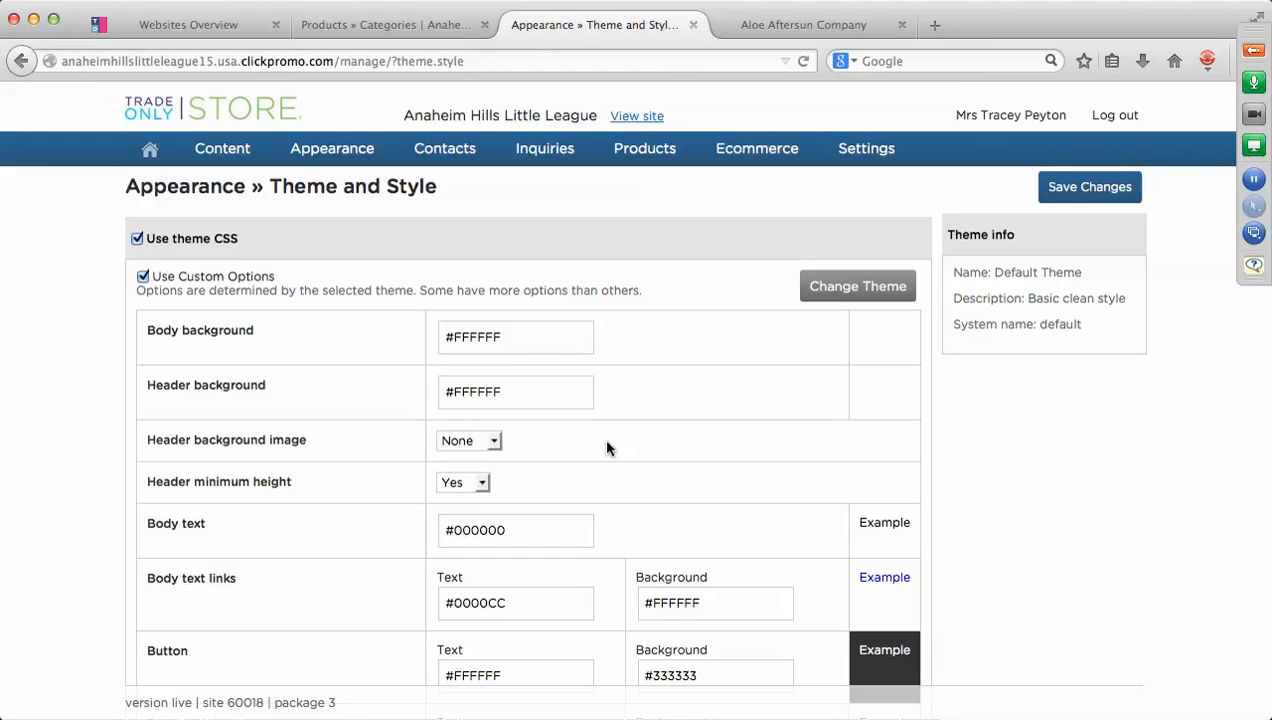
scroll(1038, 427, down, 3)
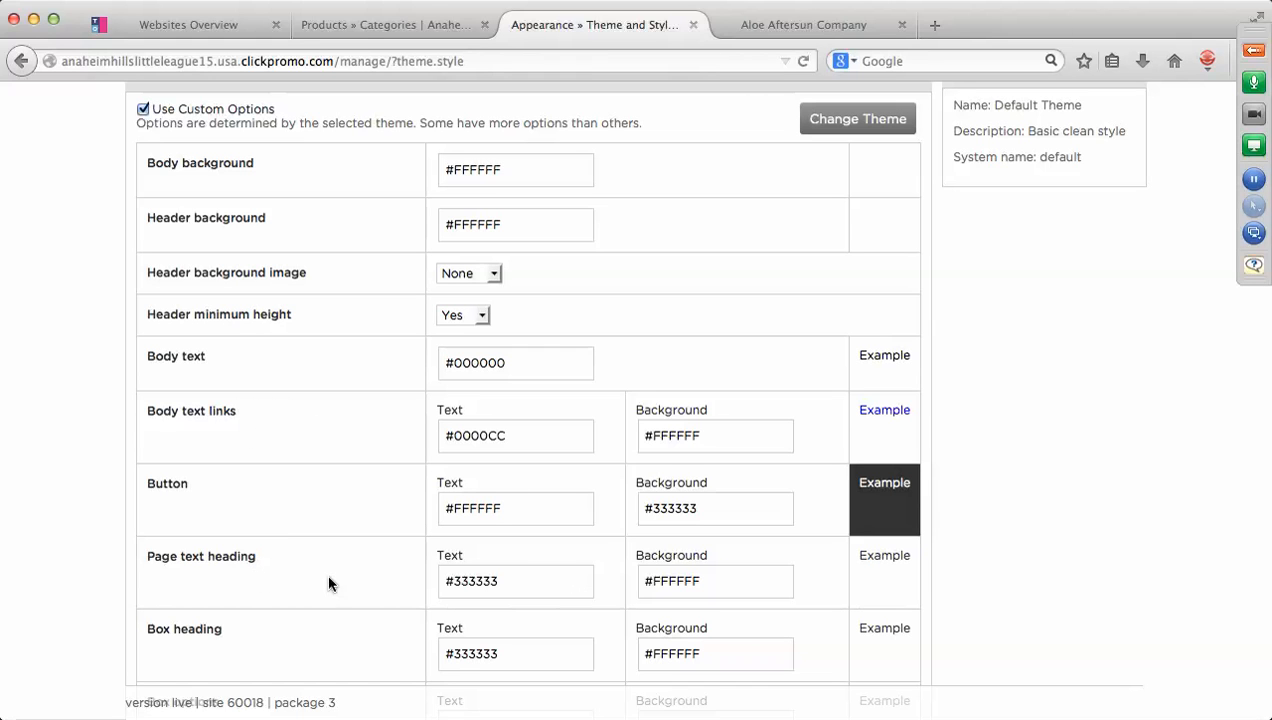
scroll(746, 587, down, 3)
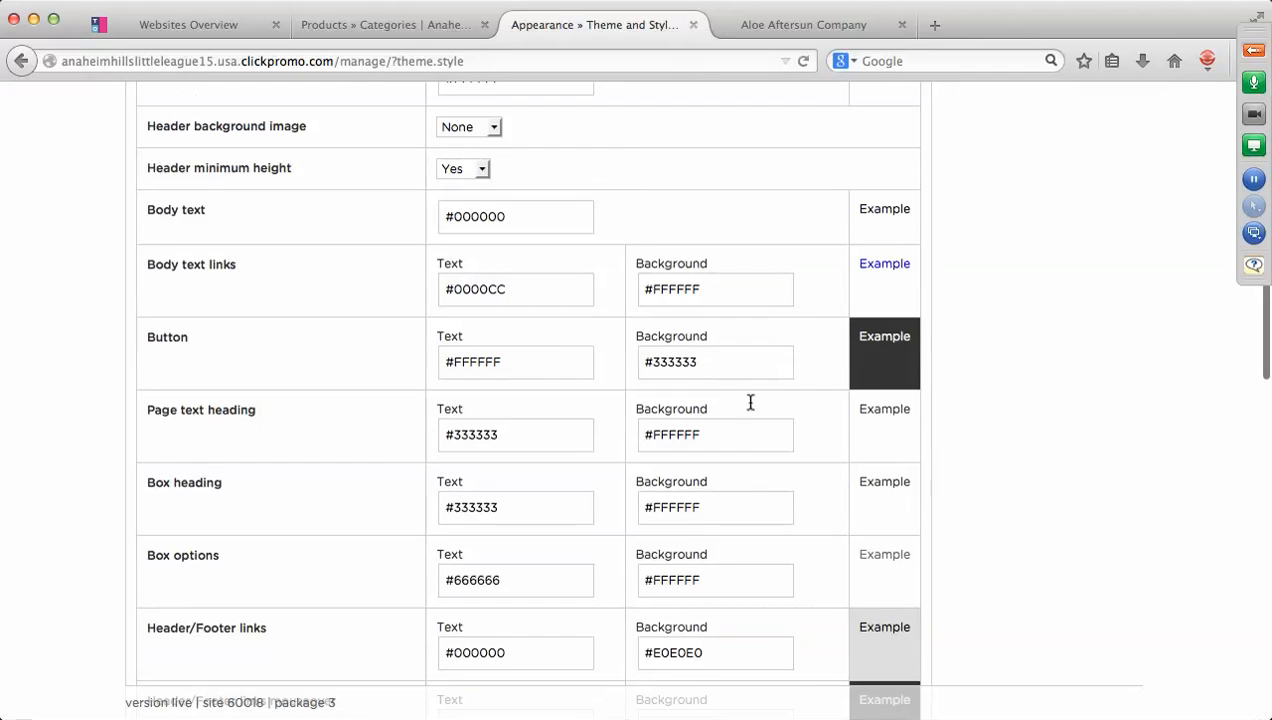
Make the Button background red #CC0000 while keeping the button text white.
click(722, 368)
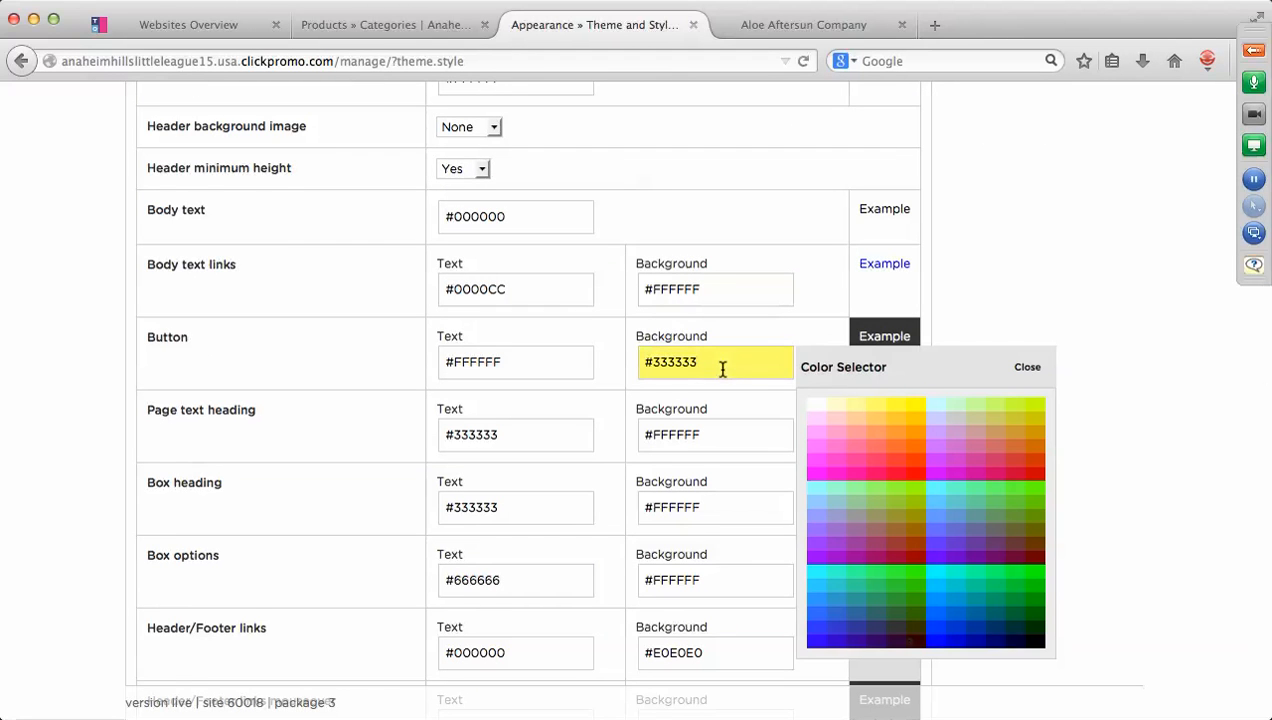
click(1033, 470)
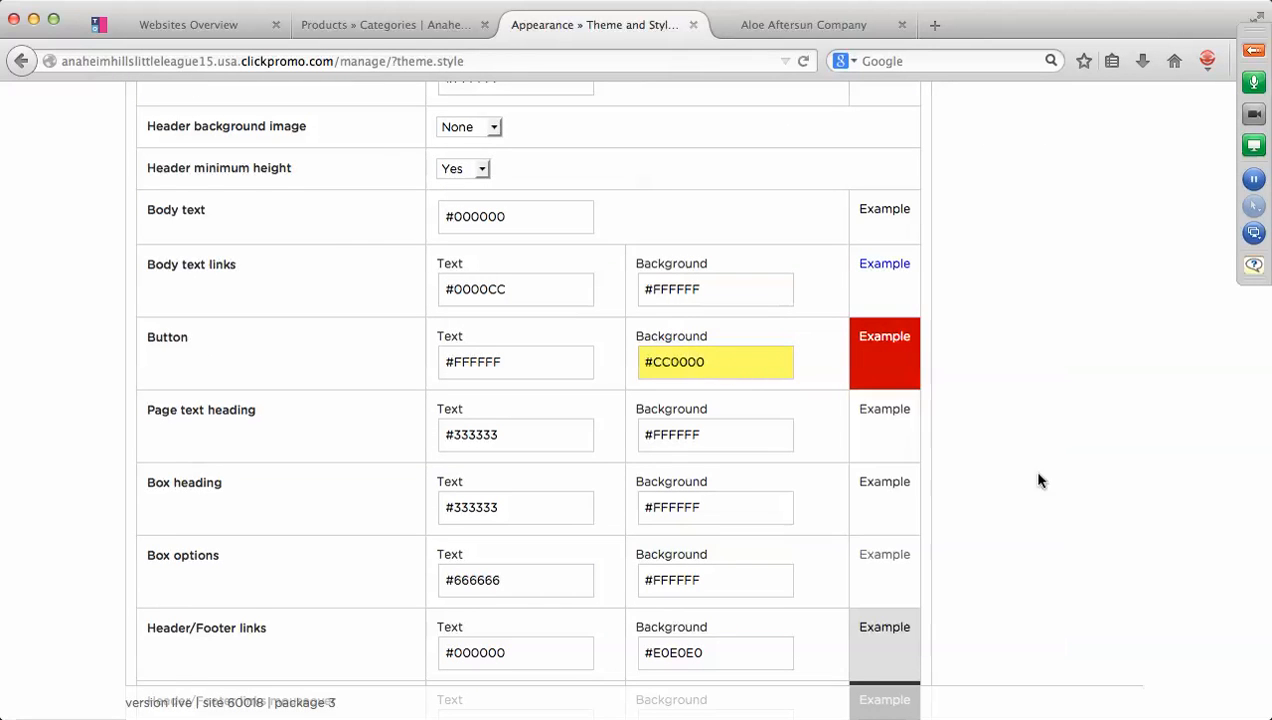
click(519, 366)
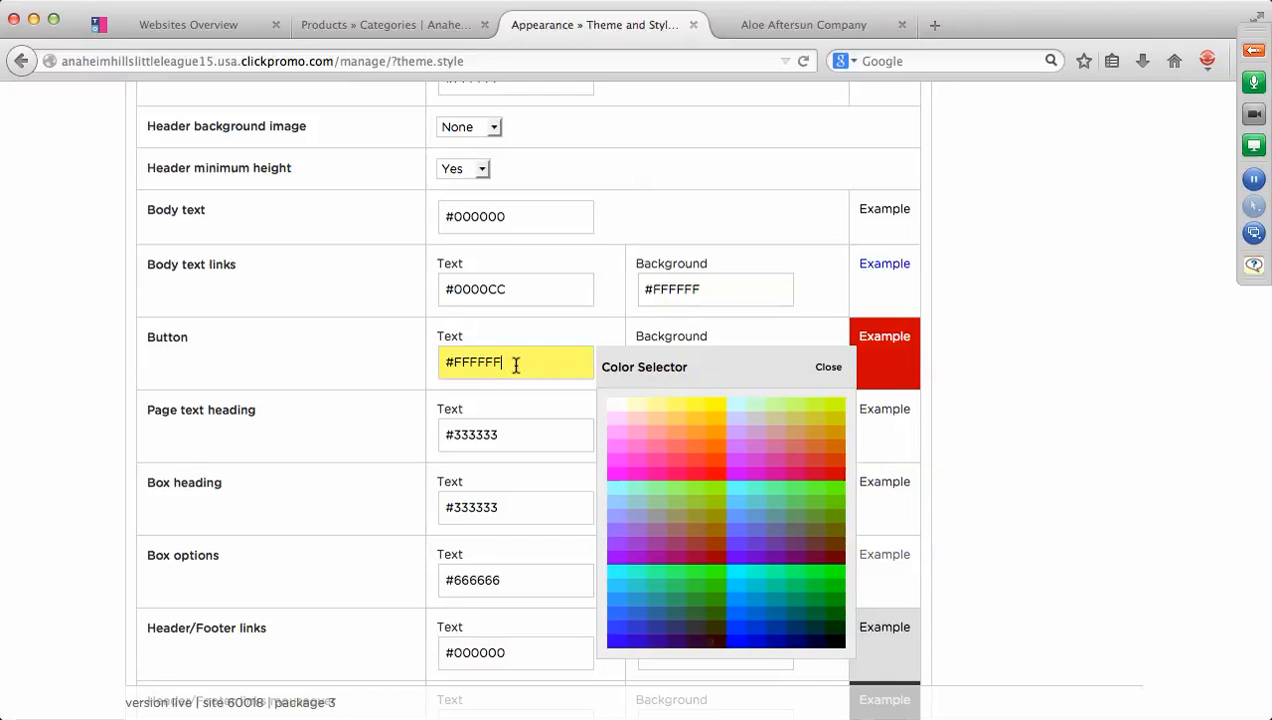
click(827, 367)
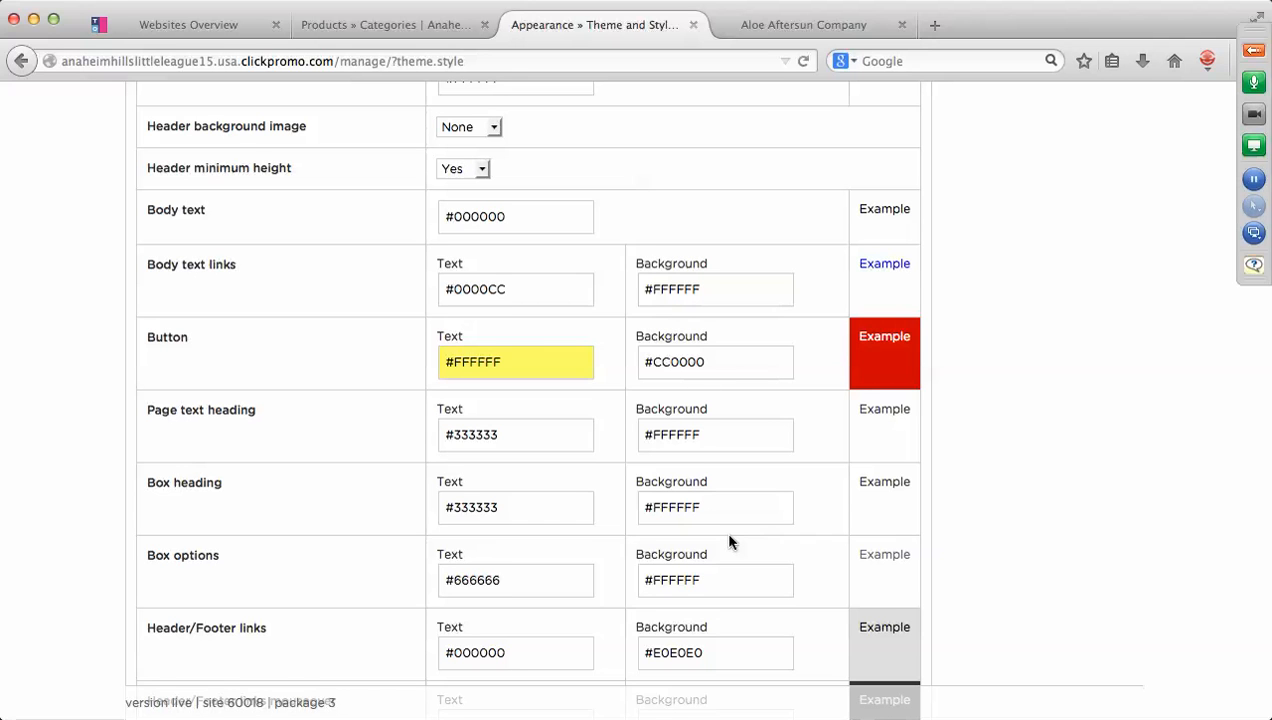
Give the Header/Footer links a red background with white text.
scroll(723, 530, down, 5)
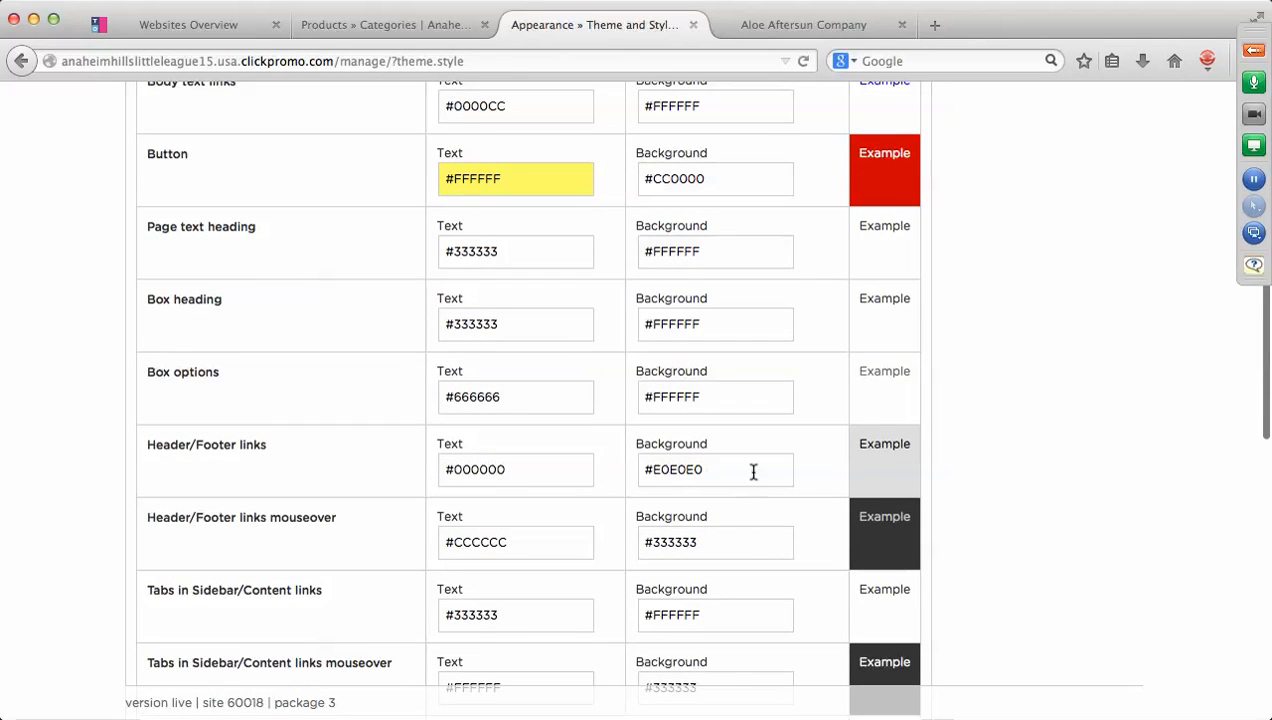
click(709, 470)
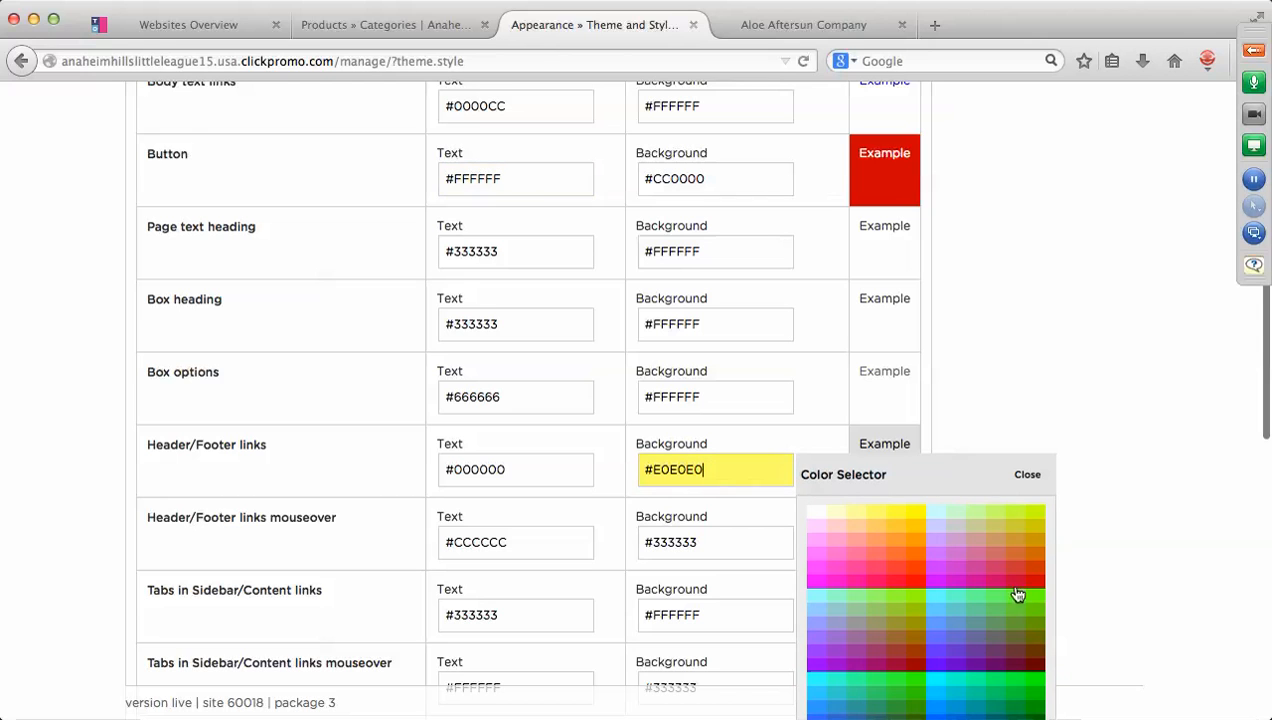
click(1038, 590)
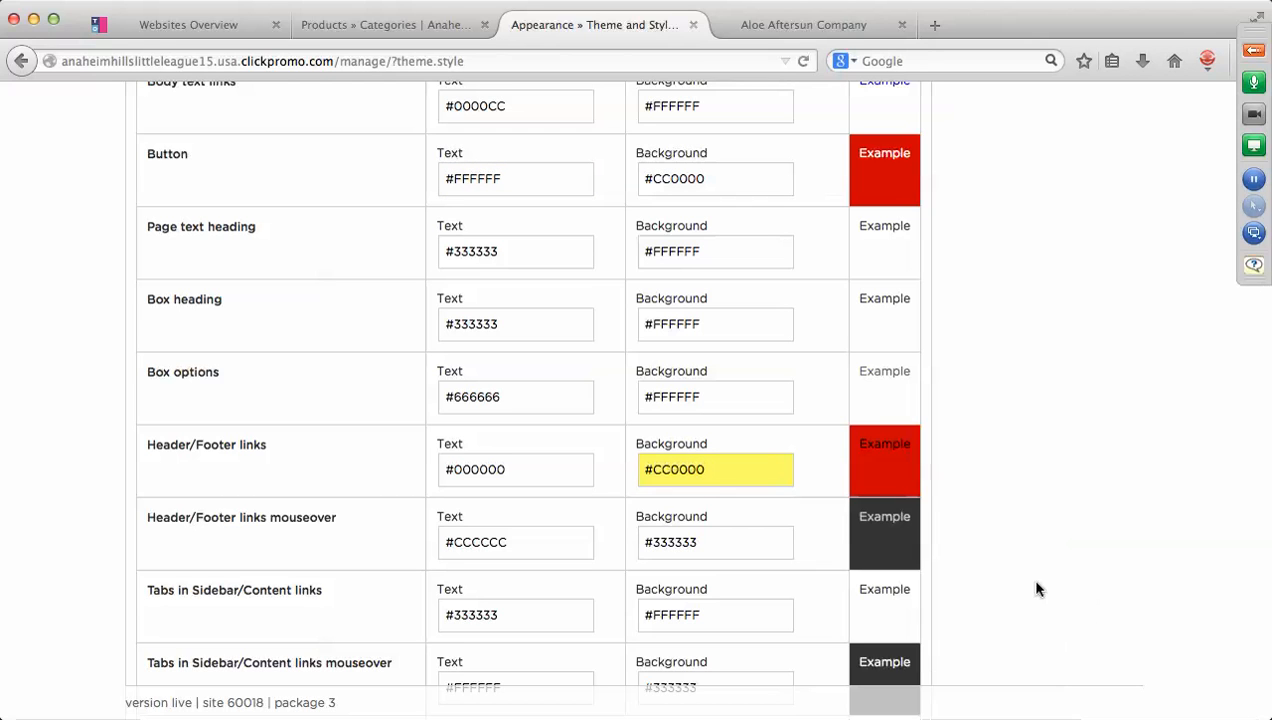
click(520, 470)
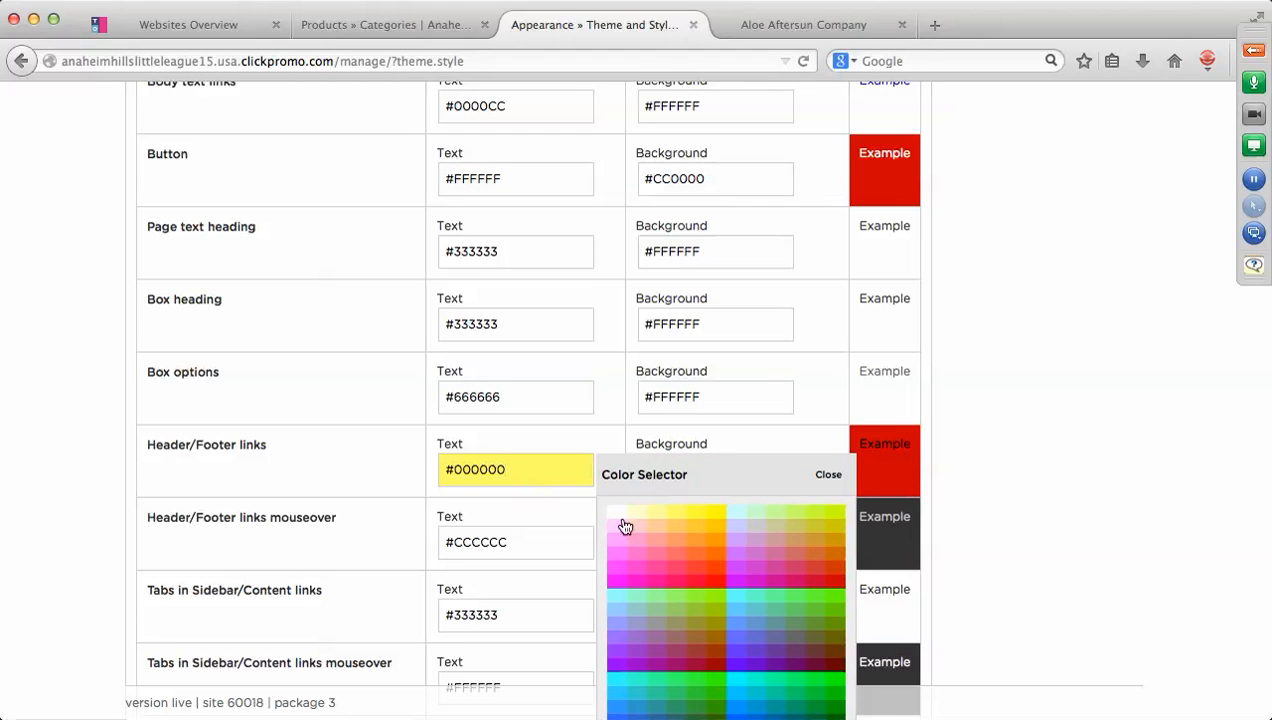
click(617, 516)
Set the Product list head background to navy #003366 with white #FFFFFF text.
scroll(740, 510, down, 5)
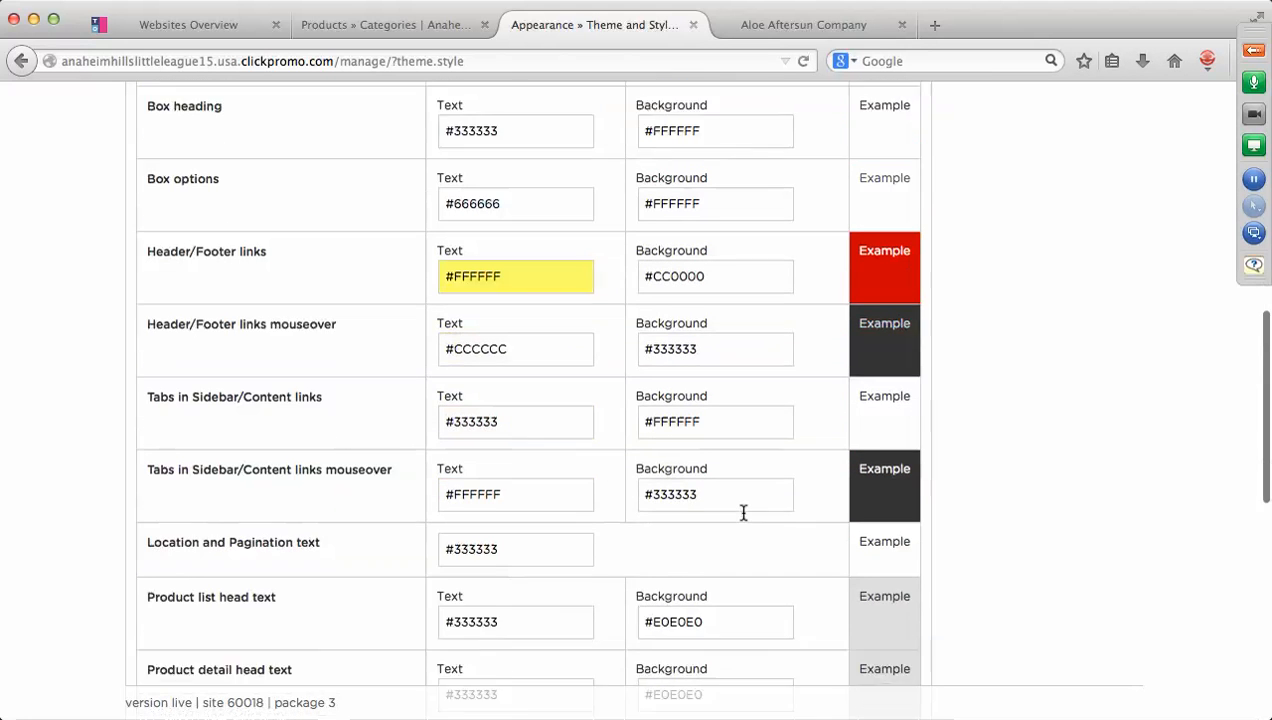
scroll(743, 512, down, 2)
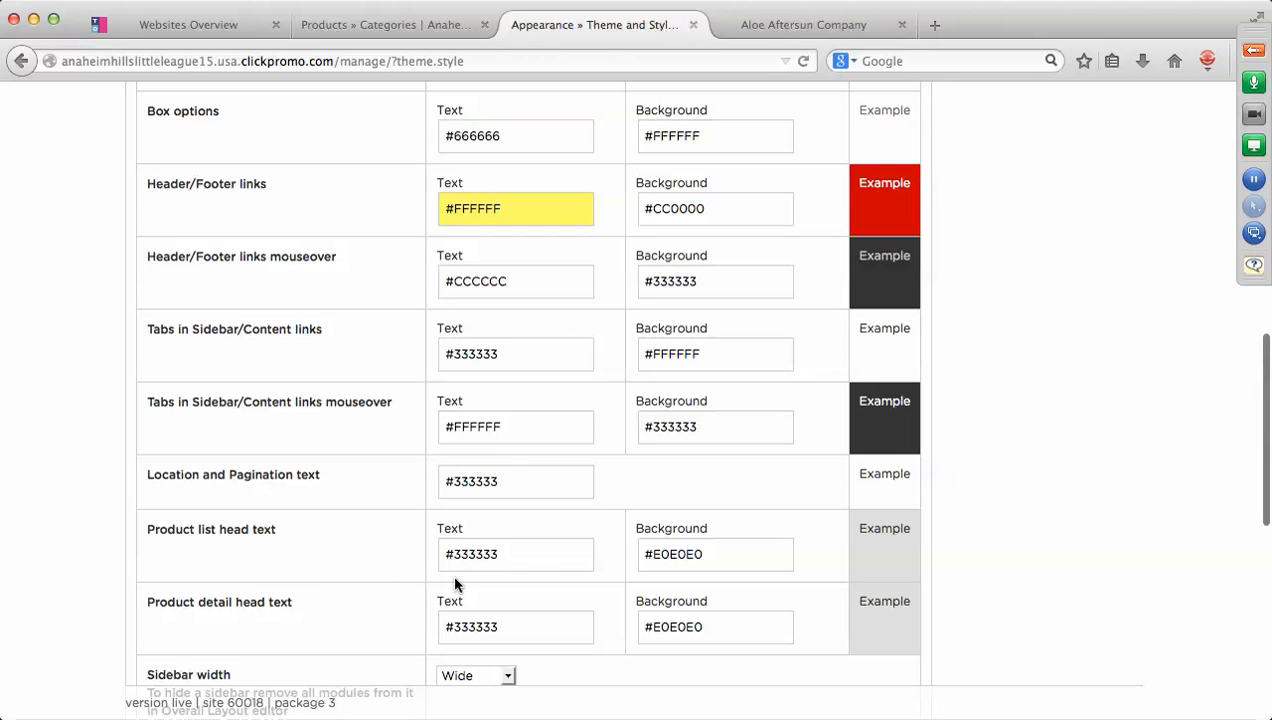
click(724, 554)
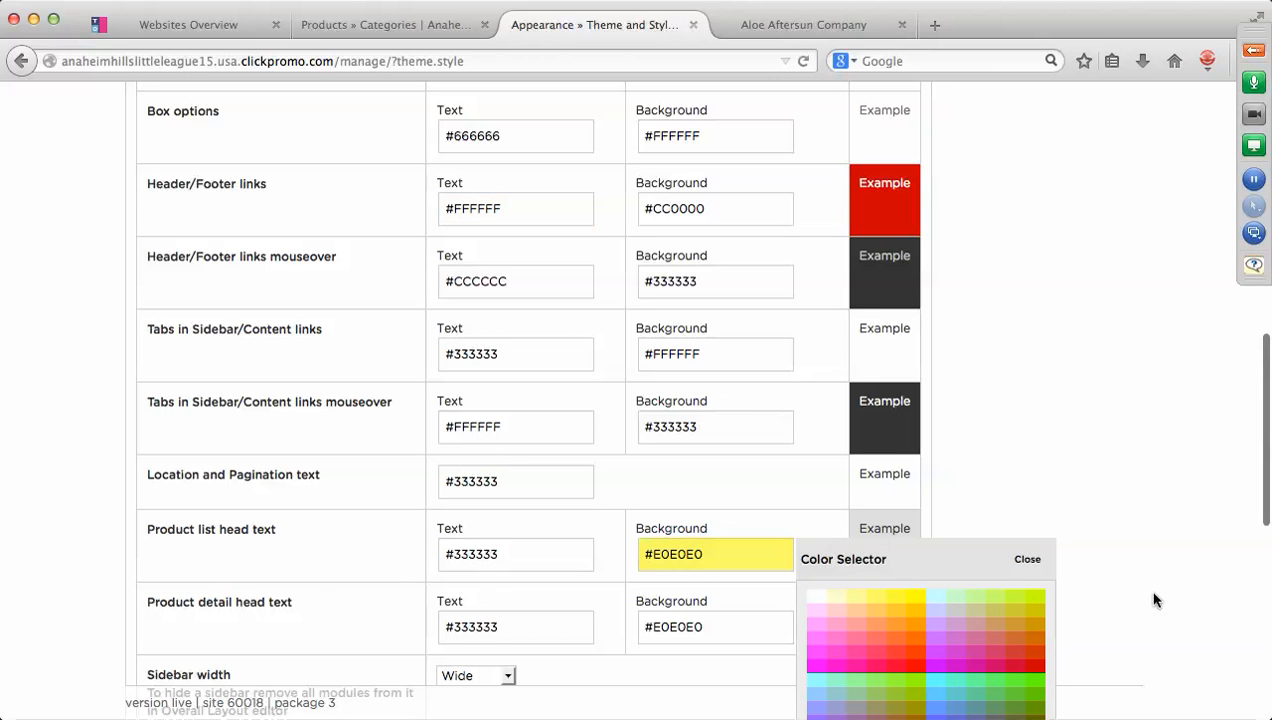
scroll(1153, 600, down, 4)
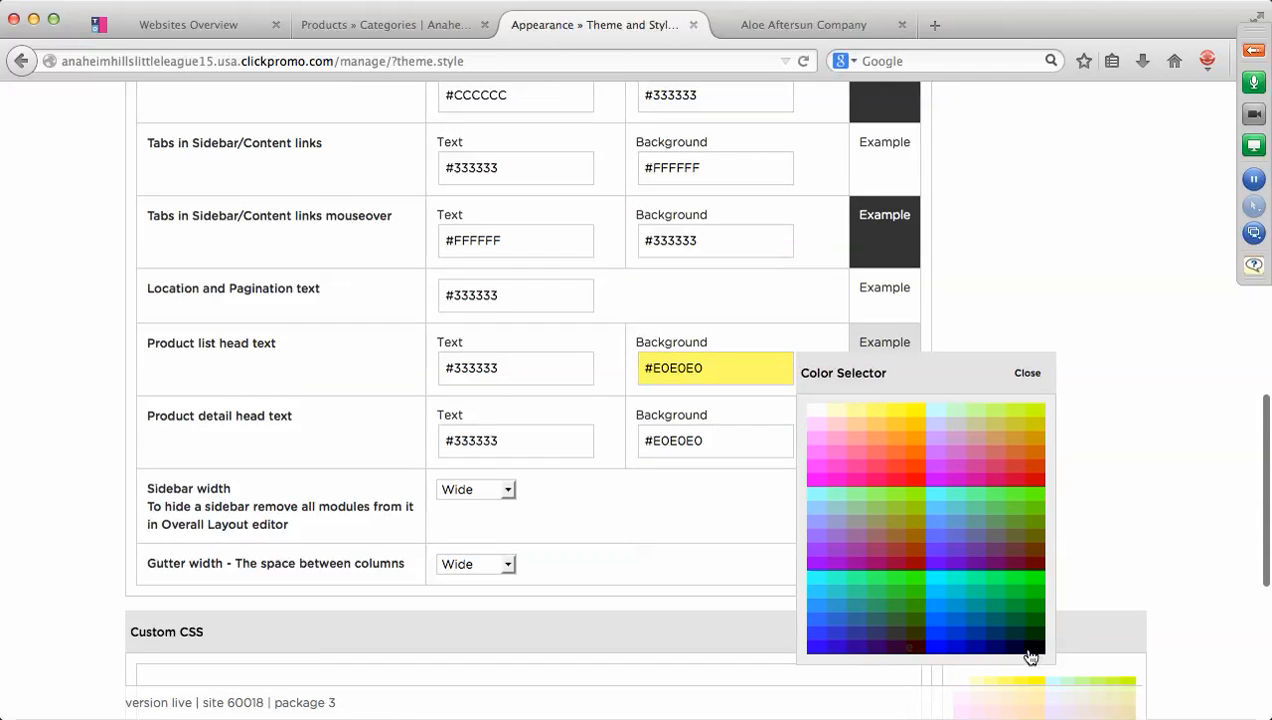
click(1001, 634)
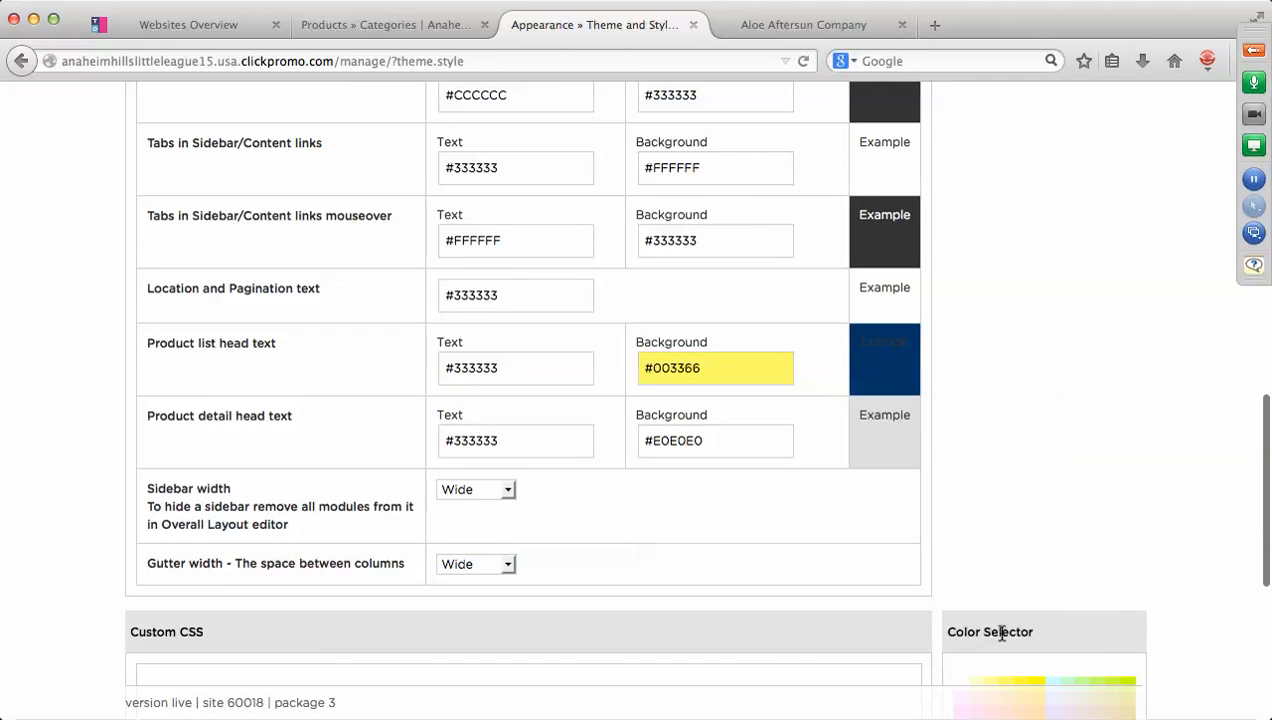
click(510, 366)
click(614, 412)
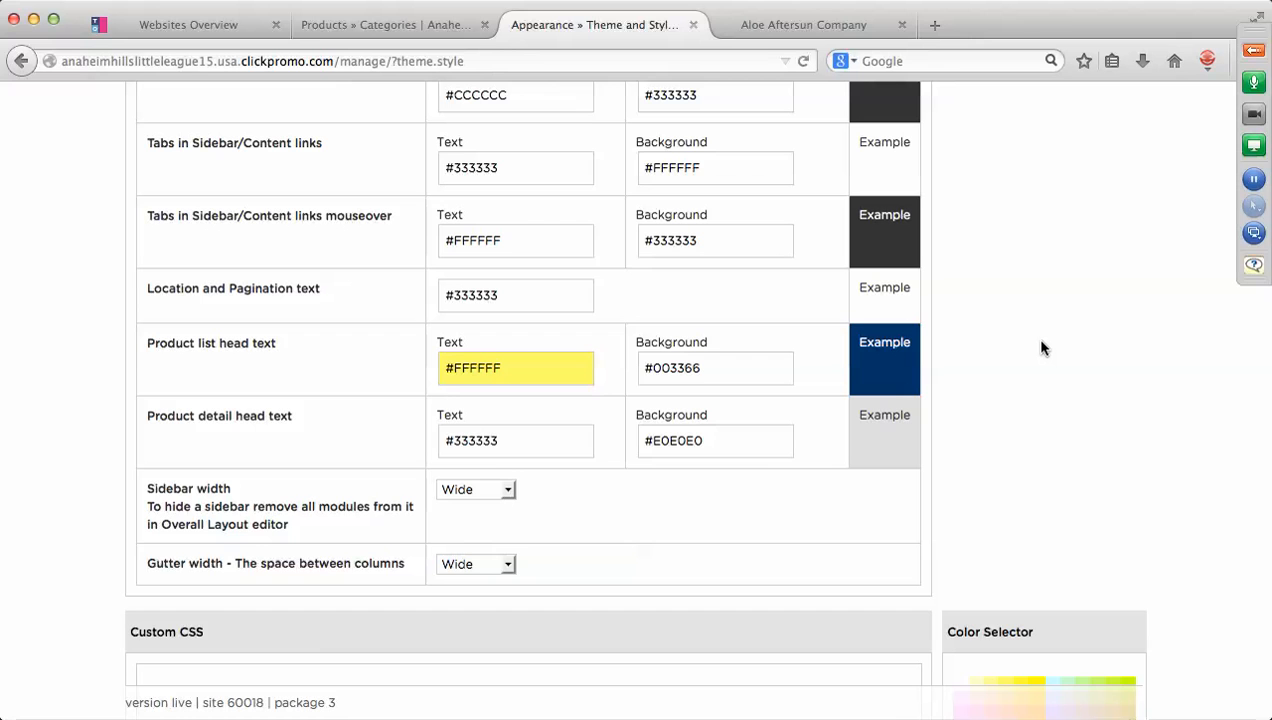
scroll(1041, 347, up, 3)
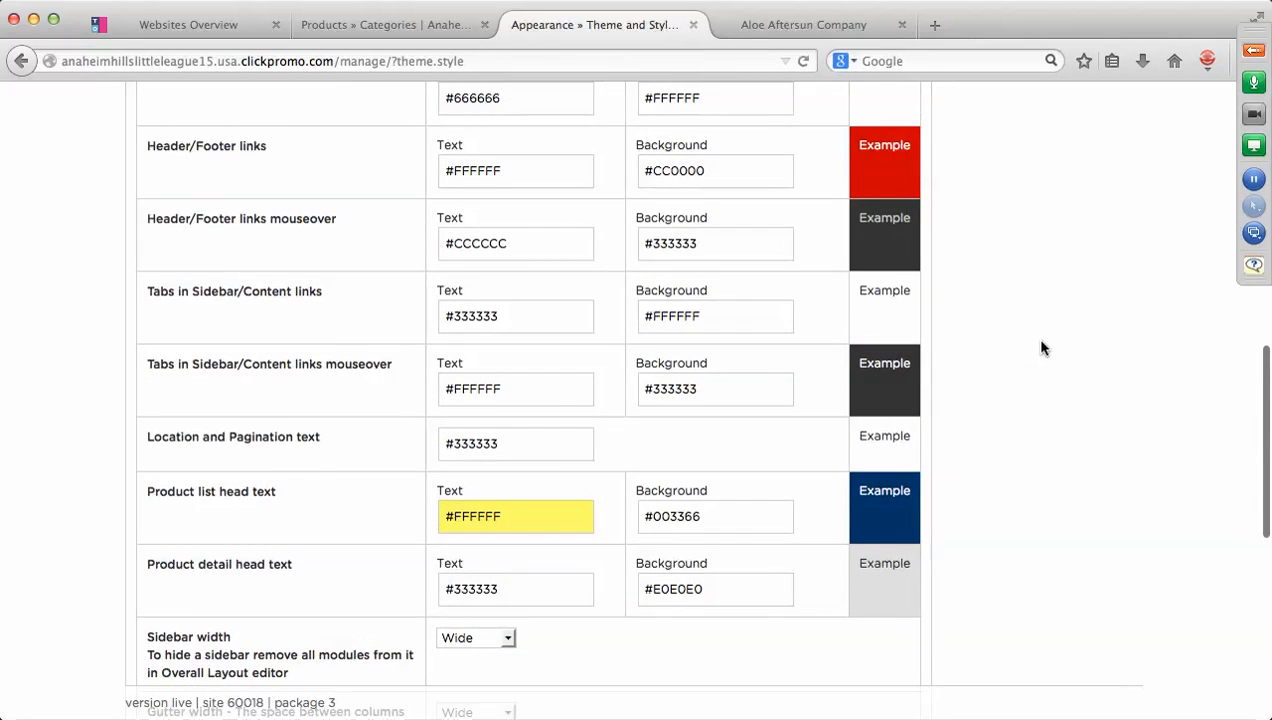
scroll(1041, 347, up, 10)
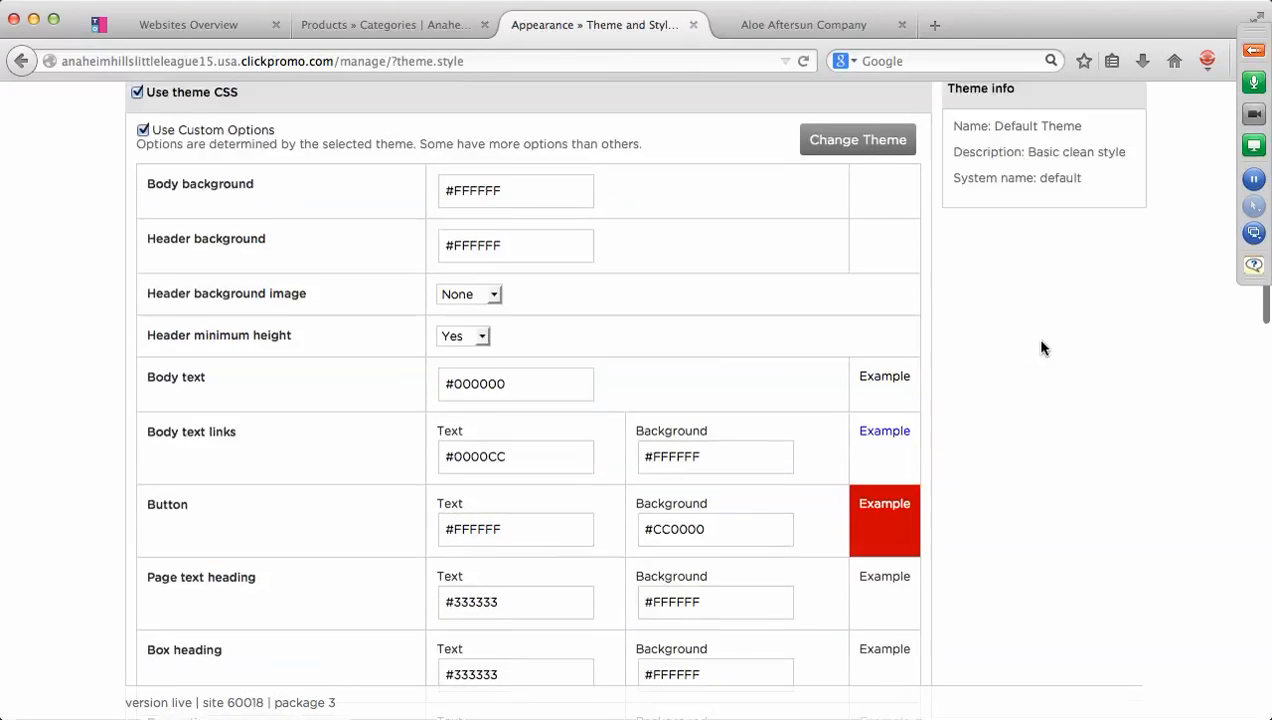
scroll(1041, 347, up, 2)
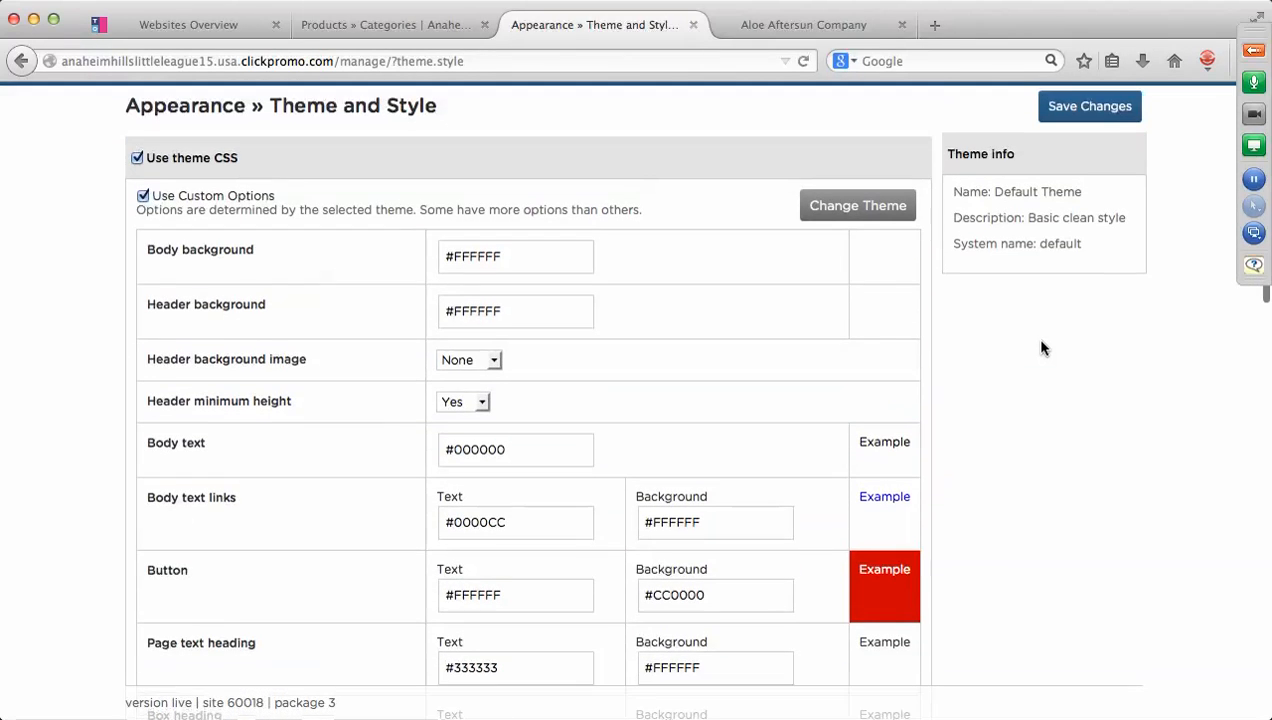
Save the theme colour changes and open the live storefront in a new tab.
click(1112, 112)
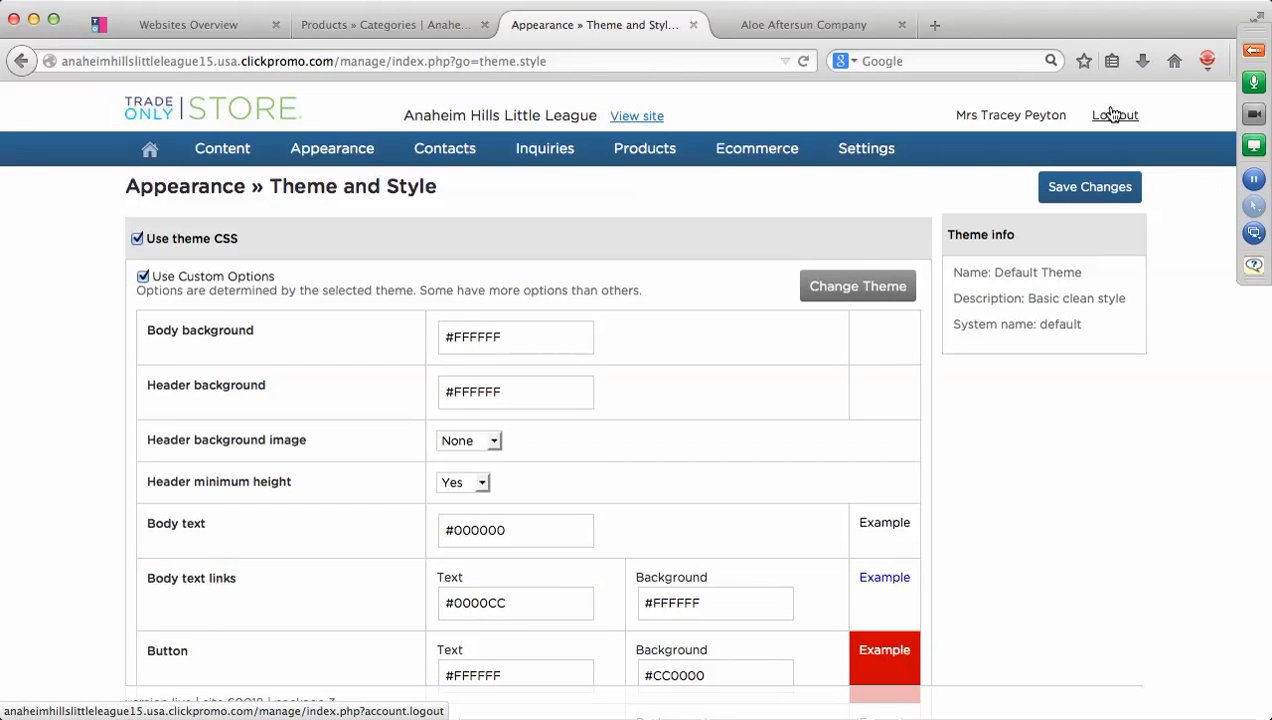
click(652, 116)
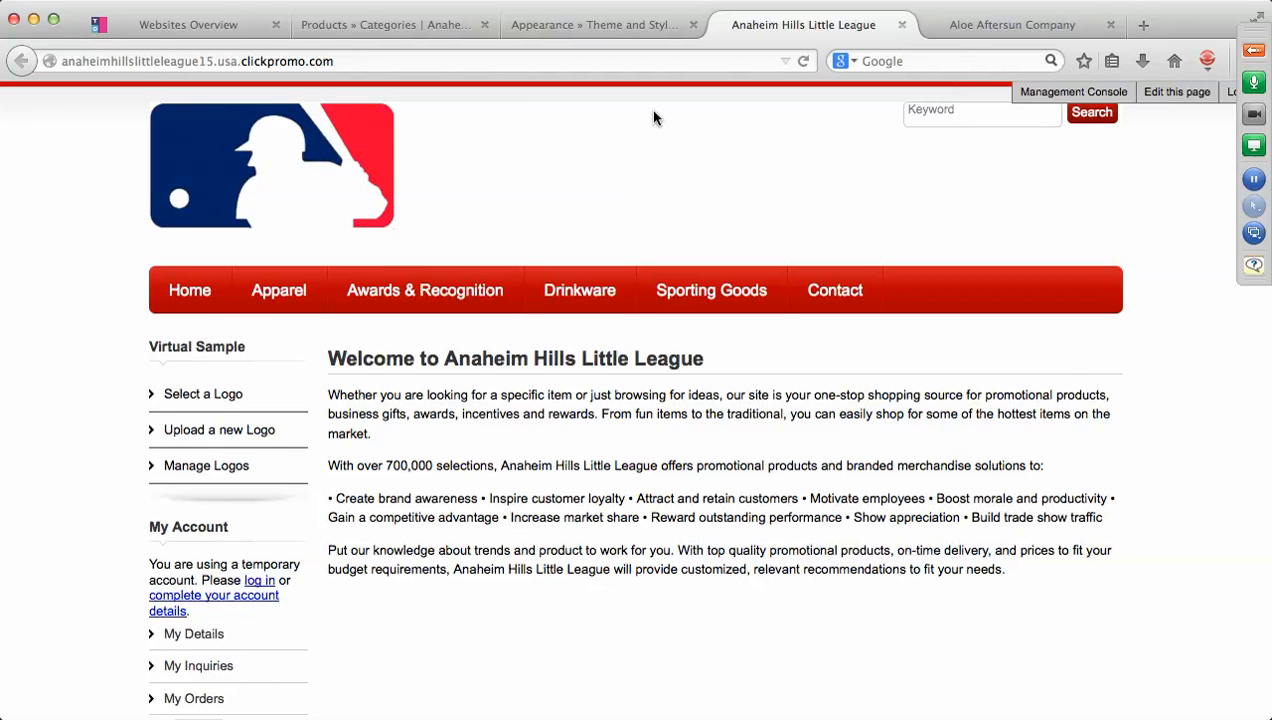
Browse the Apparel and Awards & Recognition storefront pages, then return to the Management Console.
click(280, 292)
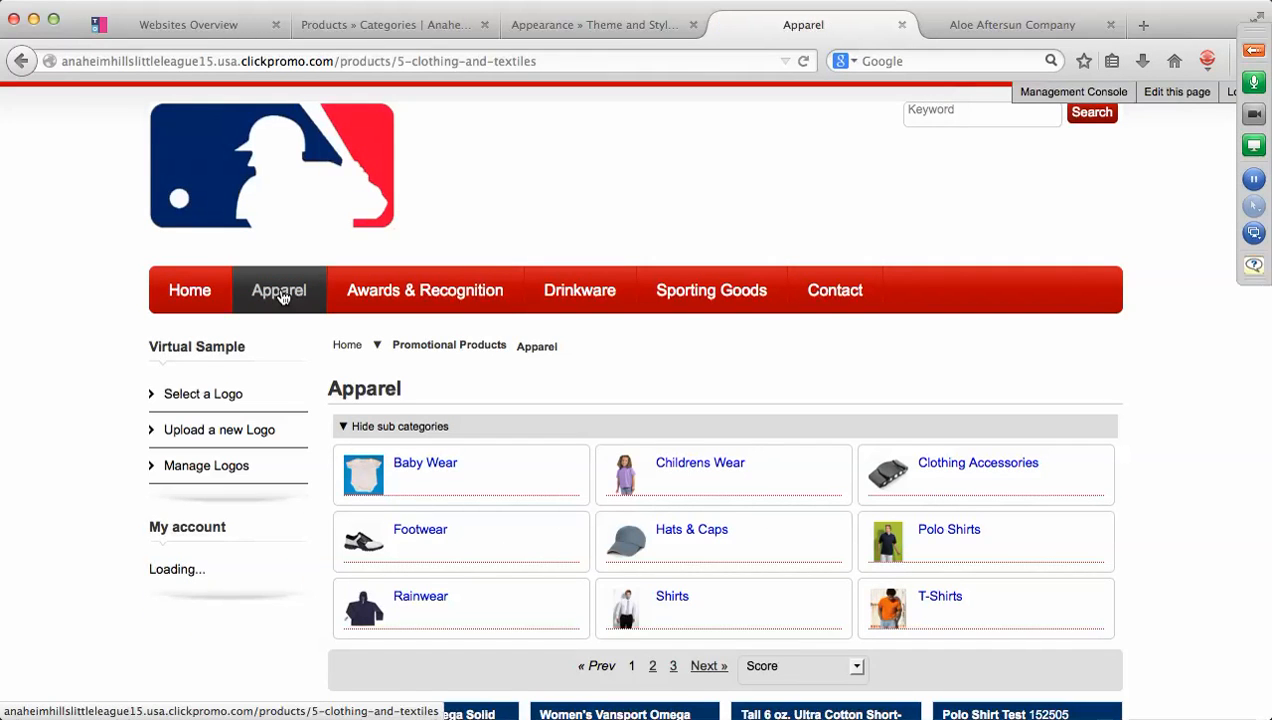
scroll(826, 417, down, 4)
scroll(826, 417, down, 1)
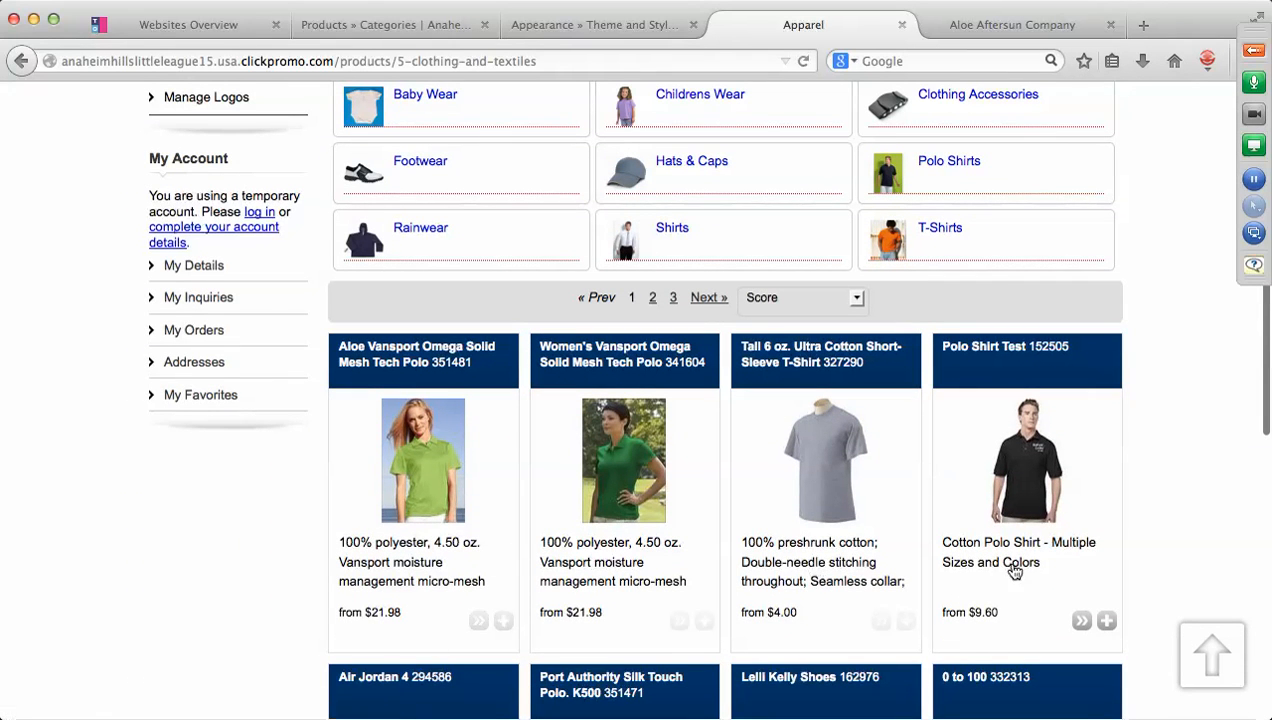
scroll(1203, 487, down, 5)
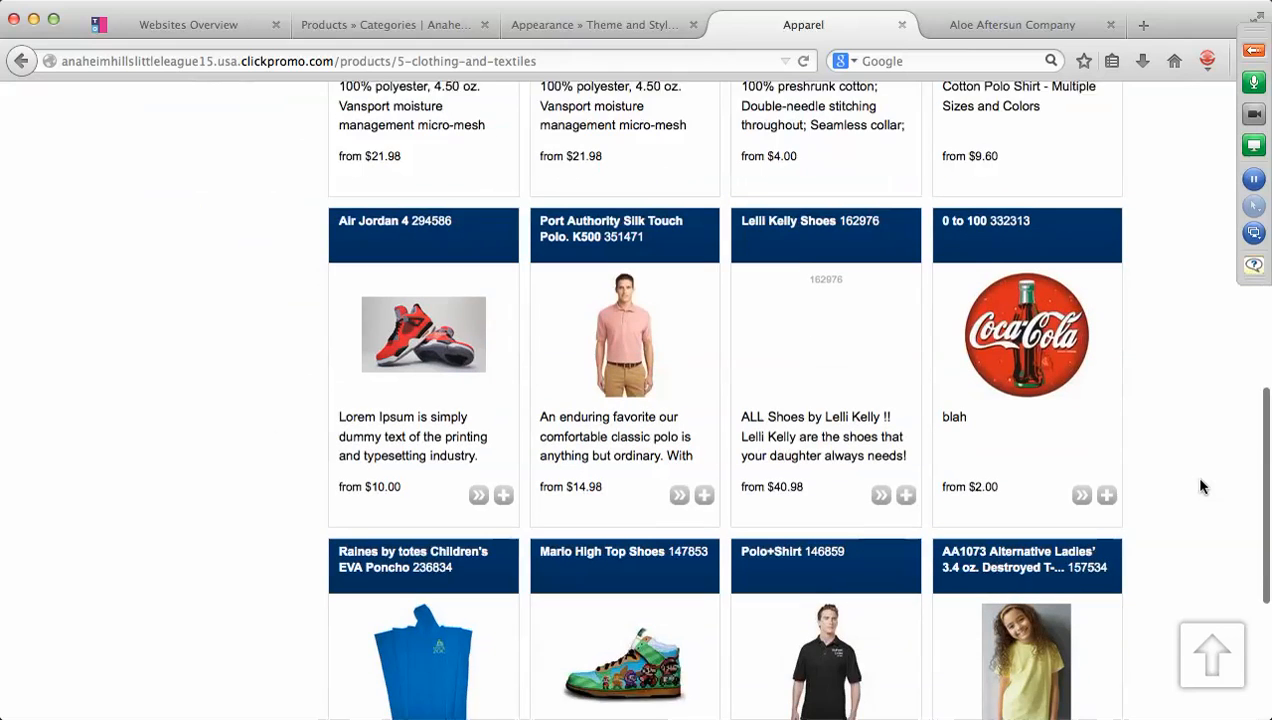
scroll(1203, 487, up, 6)
scroll(1203, 487, up, 3)
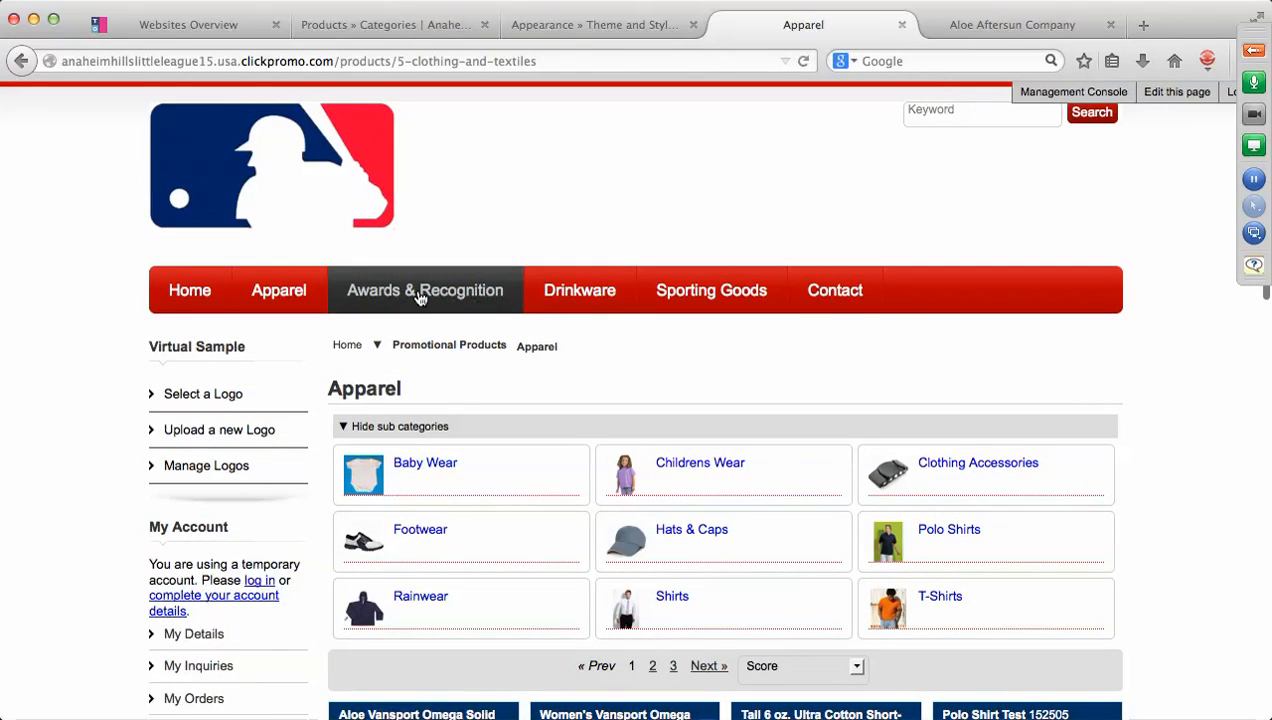
click(420, 292)
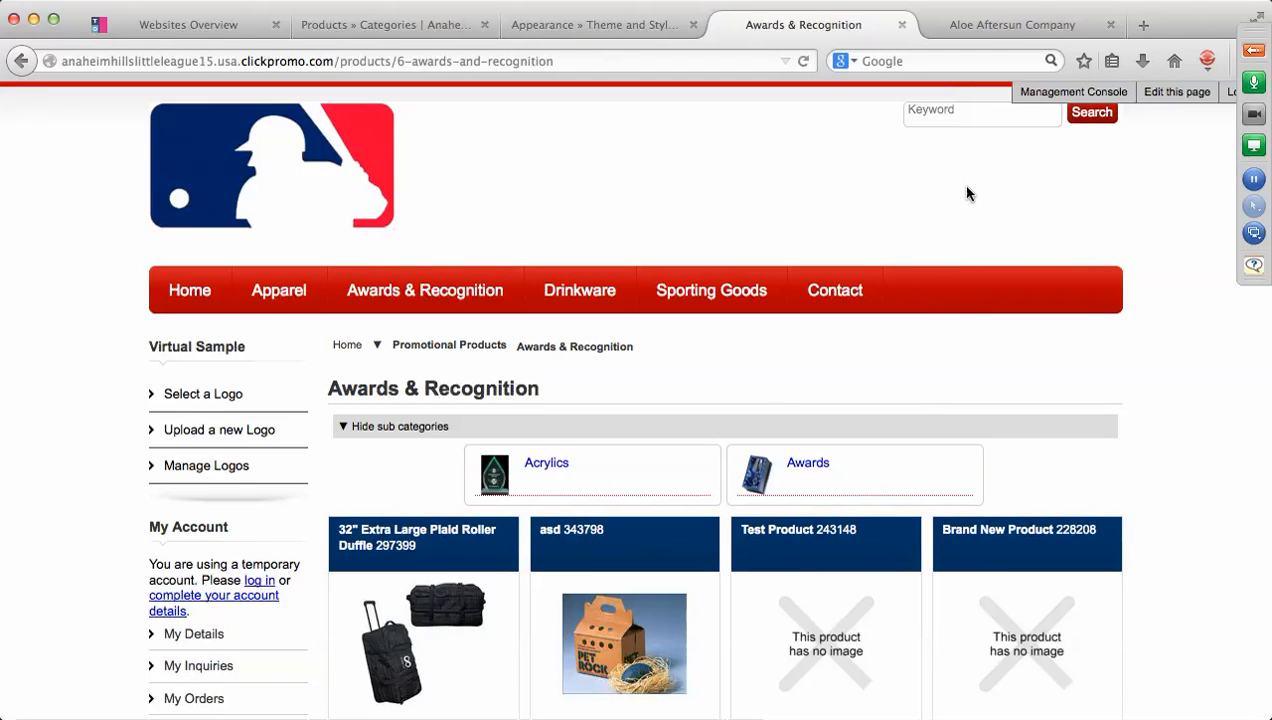
click(1053, 98)
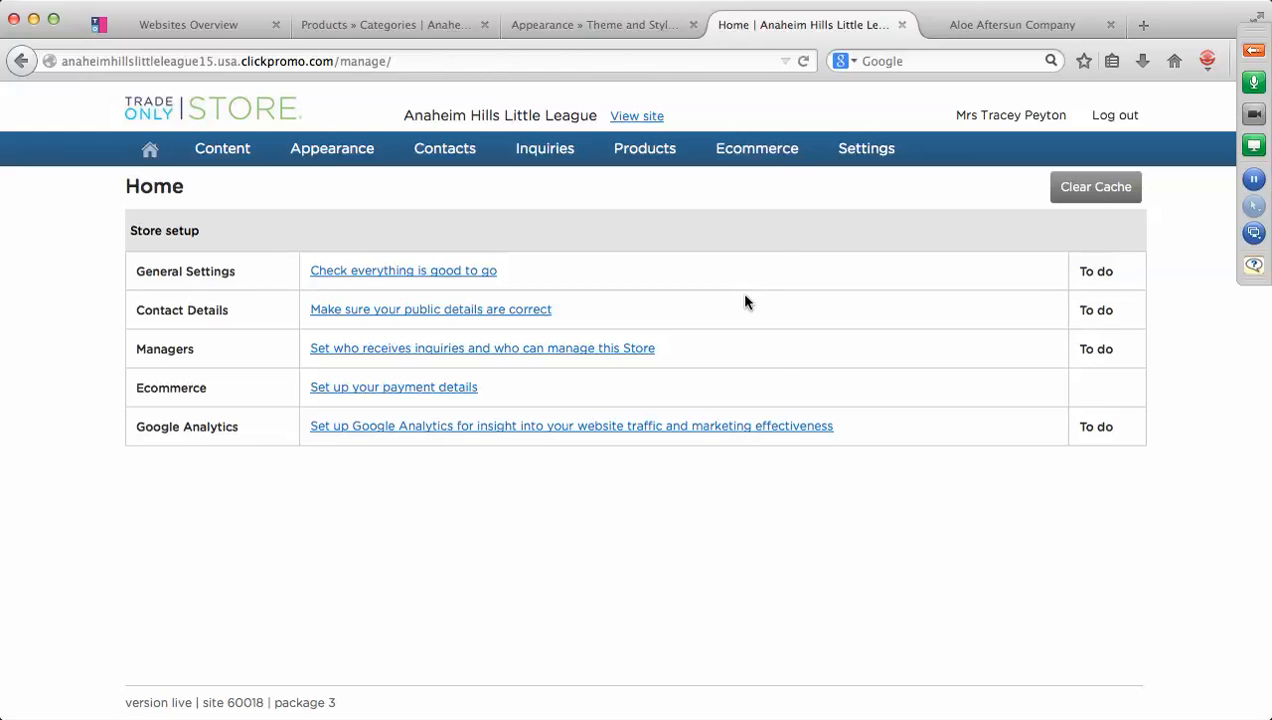
Untick Drinkware on page 2 of Products » Categories, save, and confirm leaving the page.
mouse_move(655, 150)
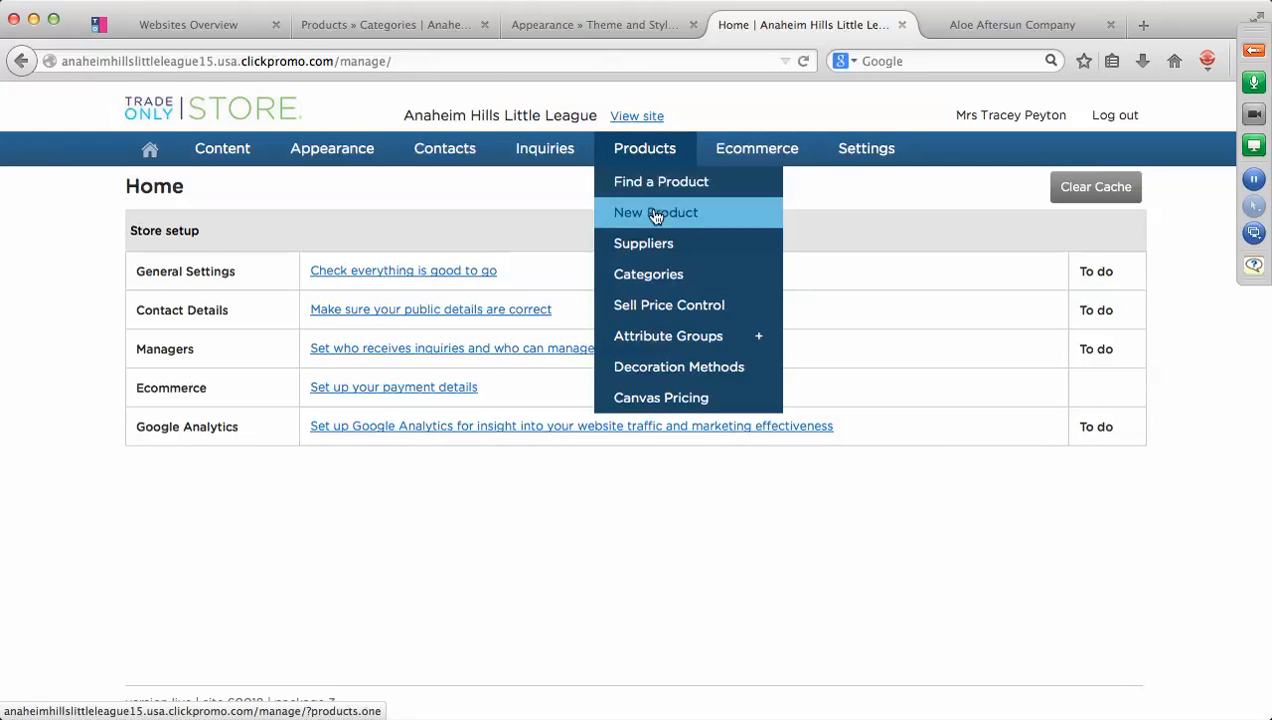
click(670, 281)
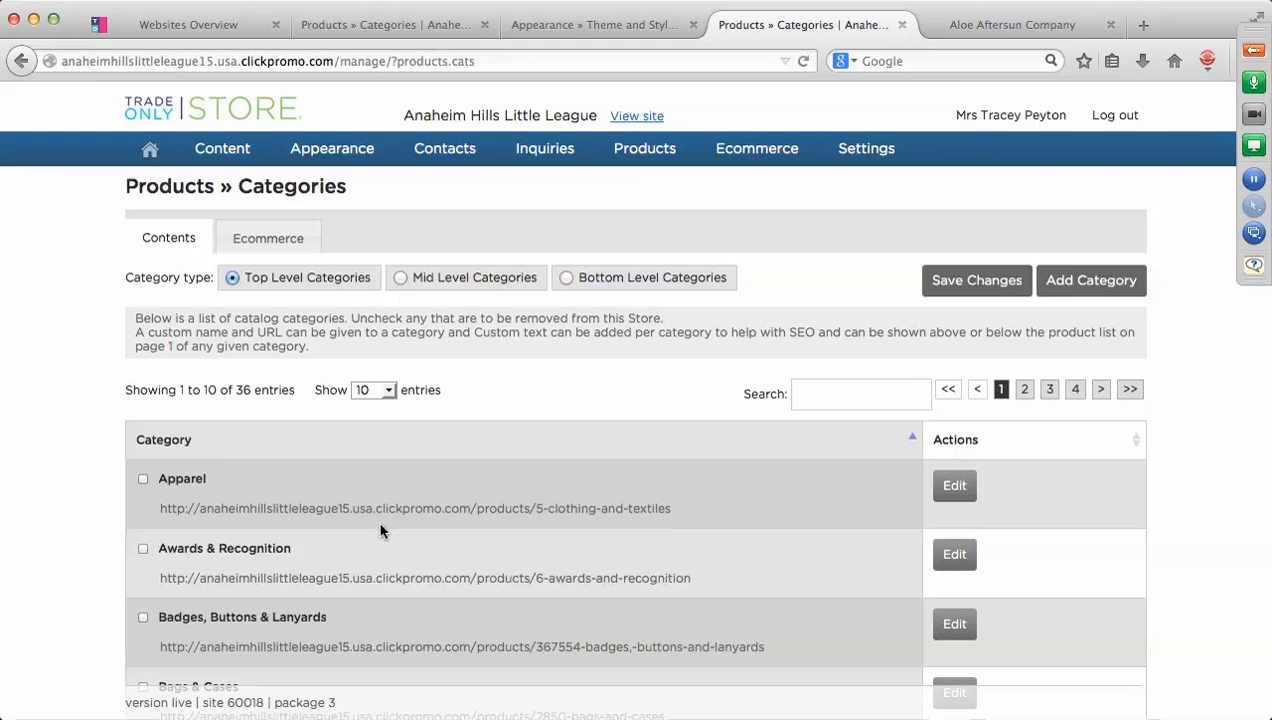
scroll(380, 531, down, 10)
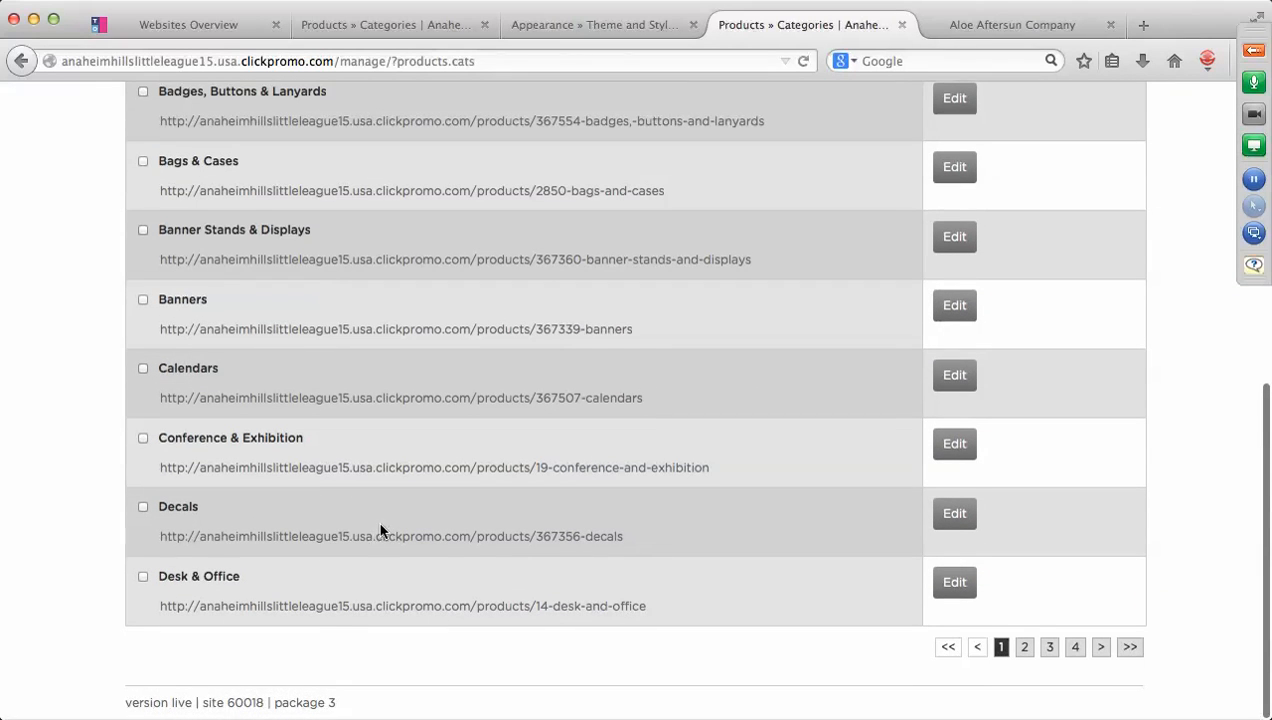
click(1024, 647)
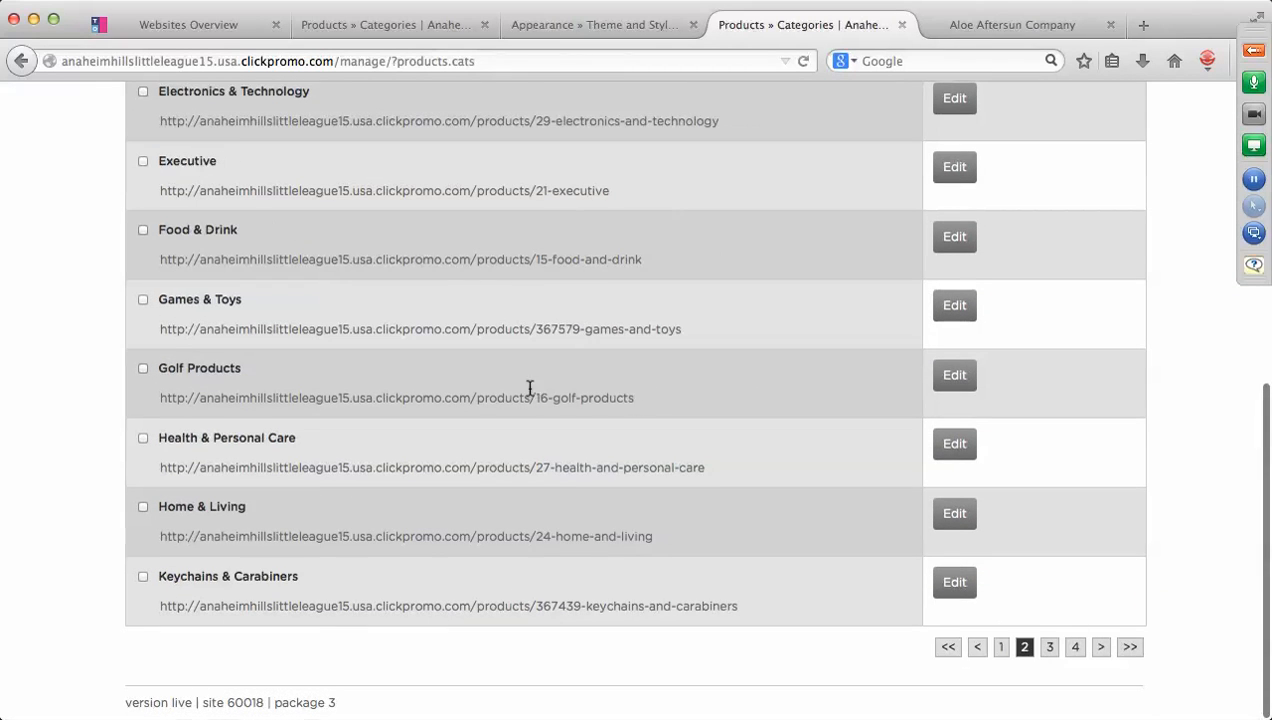
scroll(486, 395, up, 7)
click(142, 357)
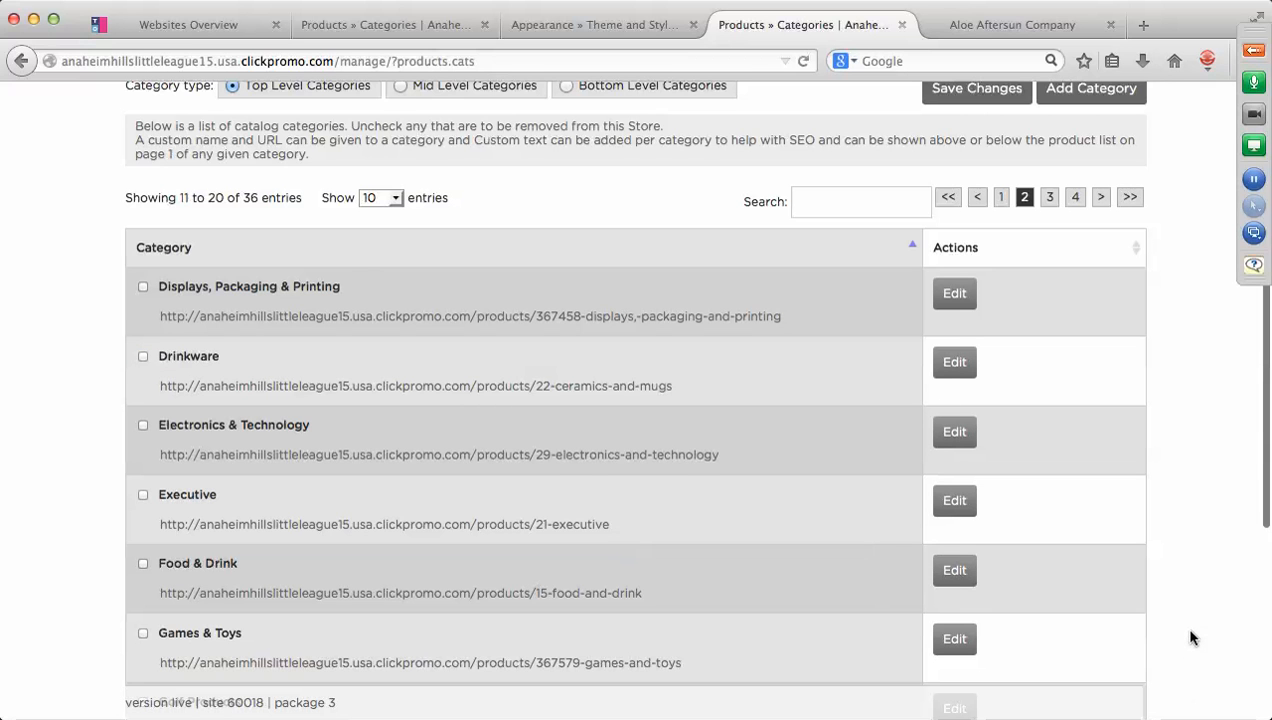
scroll(1190, 637, down, 5)
scroll(1190, 637, up, 5)
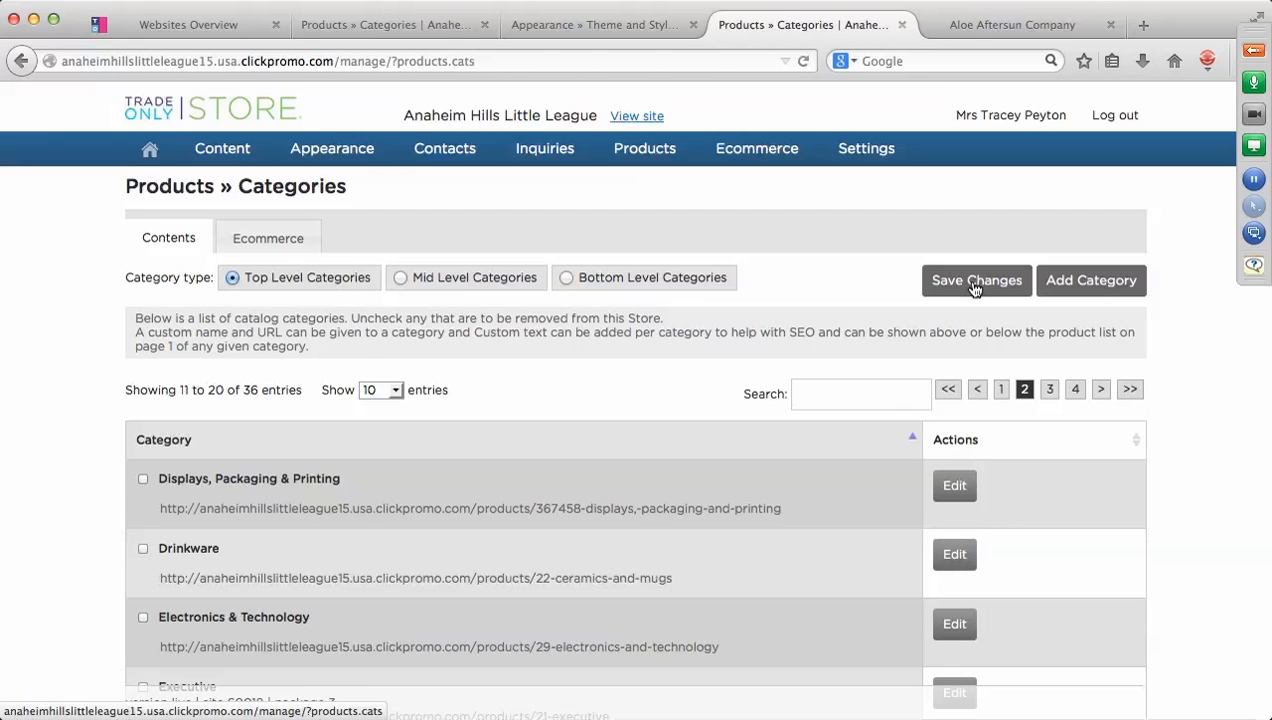
click(972, 284)
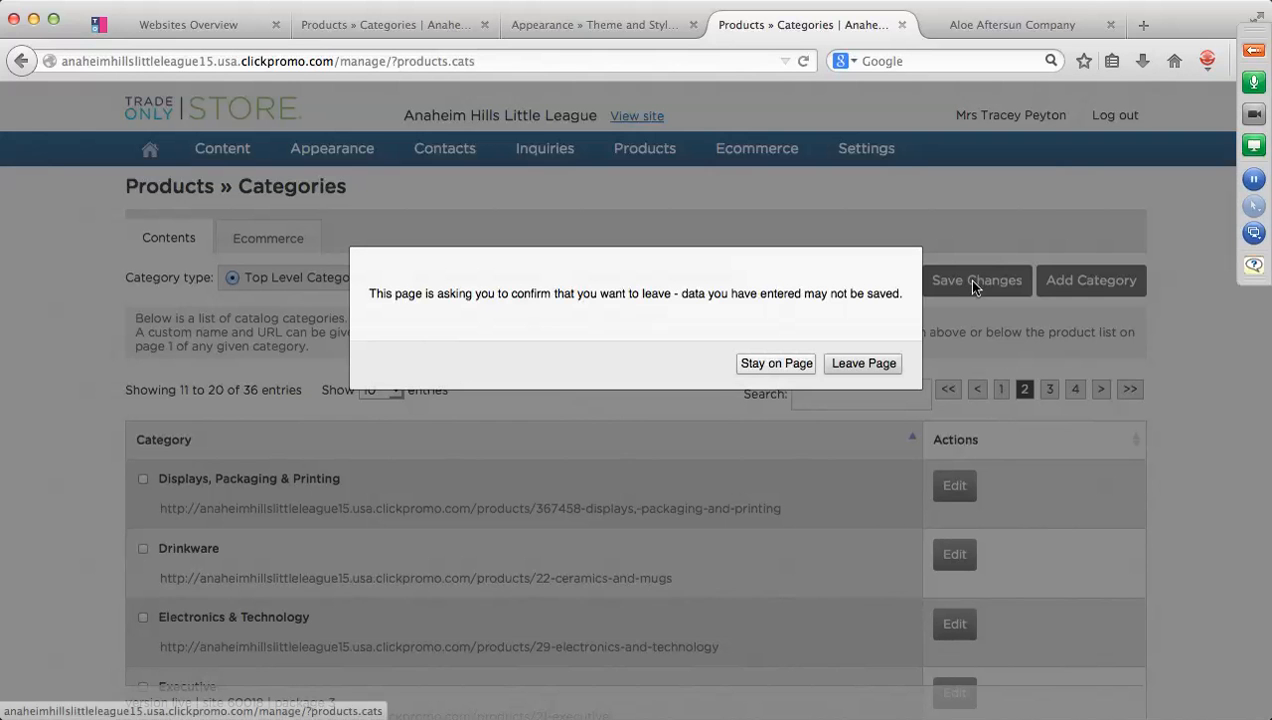
click(864, 364)
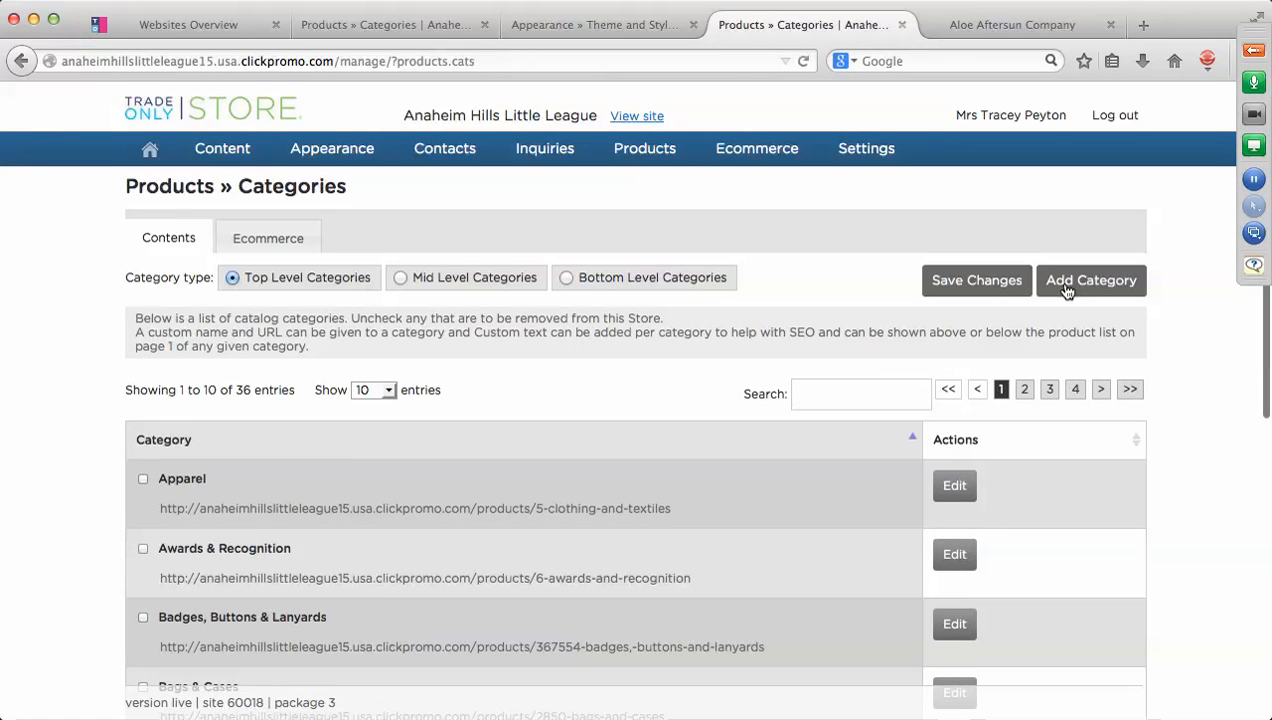
Create and save a category named 'Apparel/Uniforms', then start another new category.
click(1066, 288)
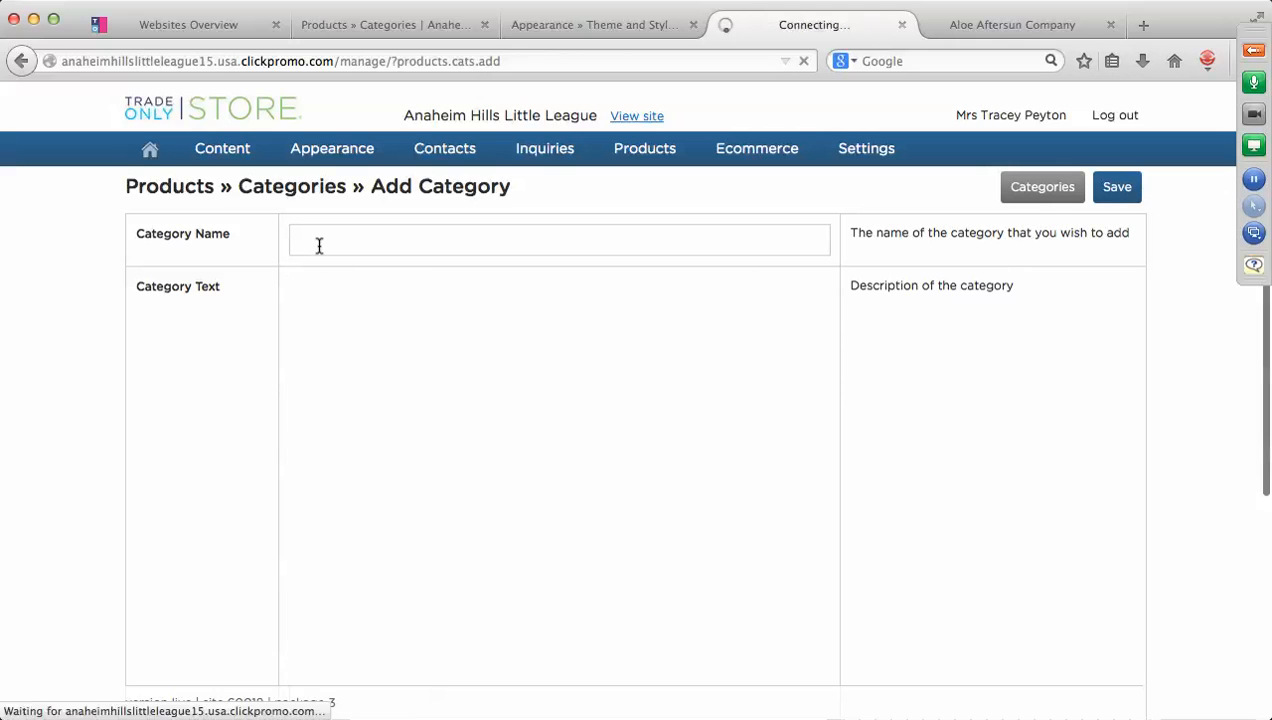
click(315, 241)
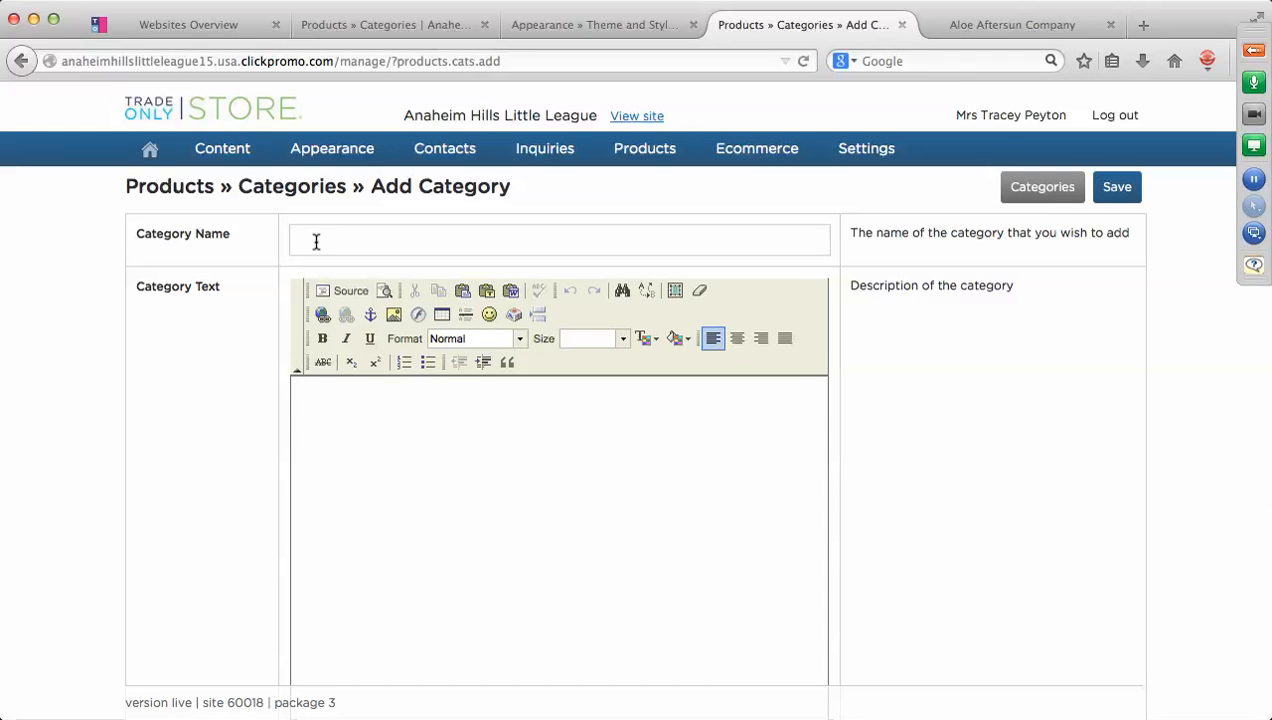
text(Uniform)
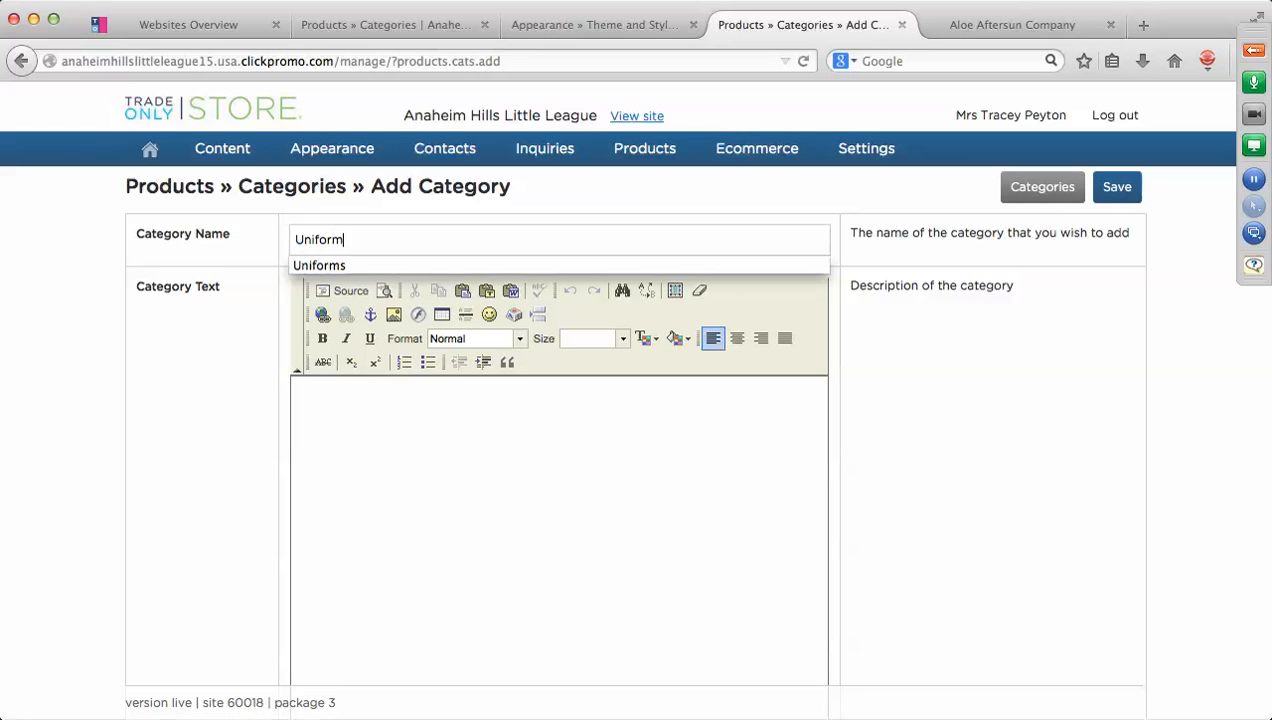
key(BackSpace)
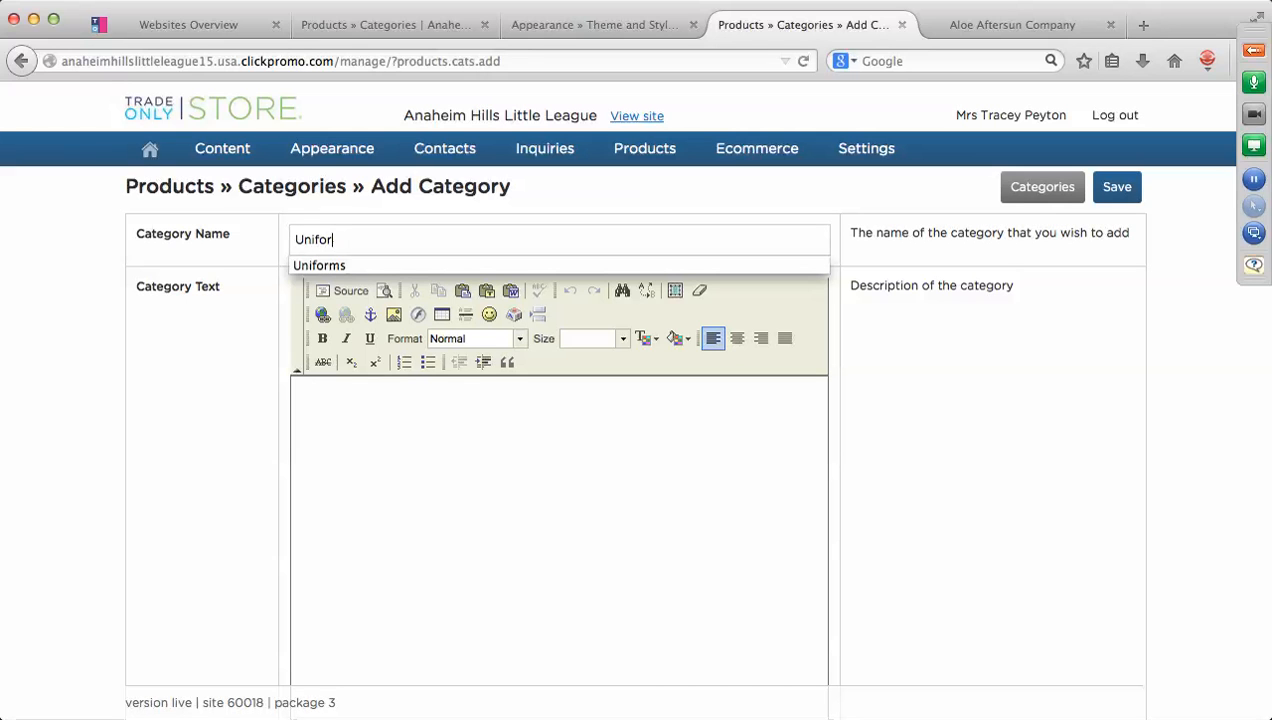
key(BackSpace)
key(BackSpace)
key(BackSpace)
key(BackSpace)
key(BackSpace)
key(BackSpace)
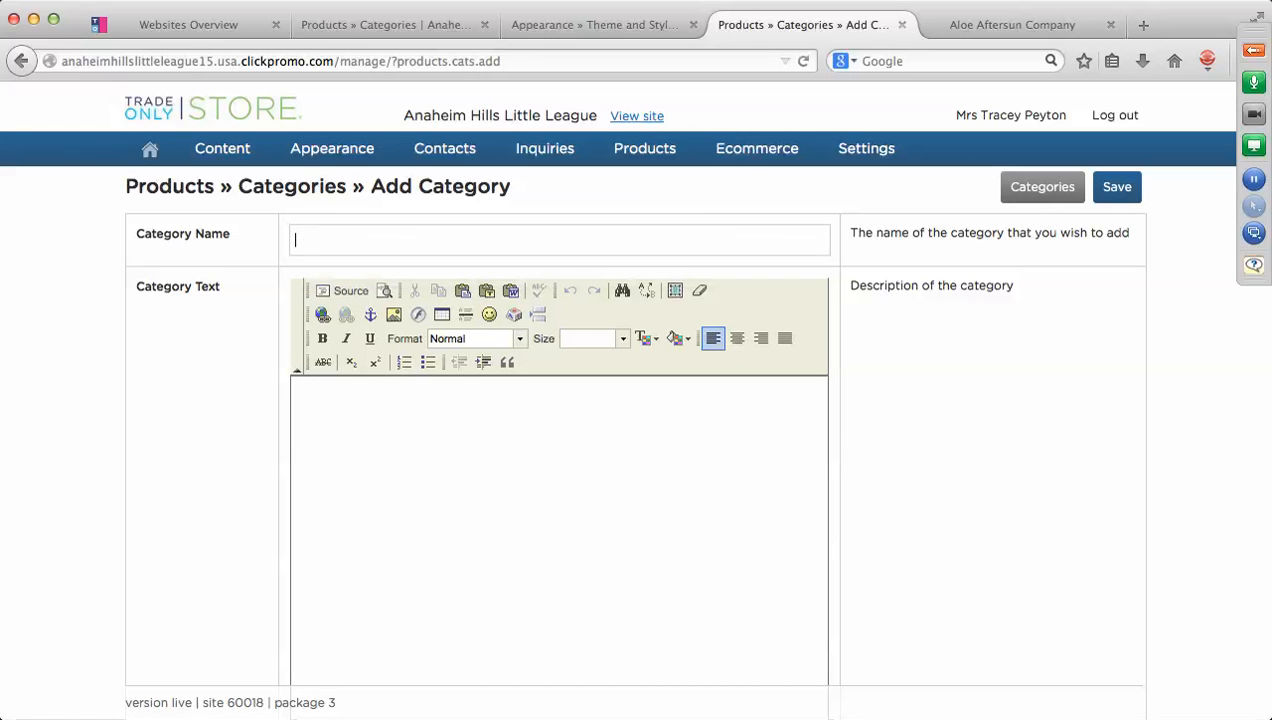
text(Appar)
text(el)
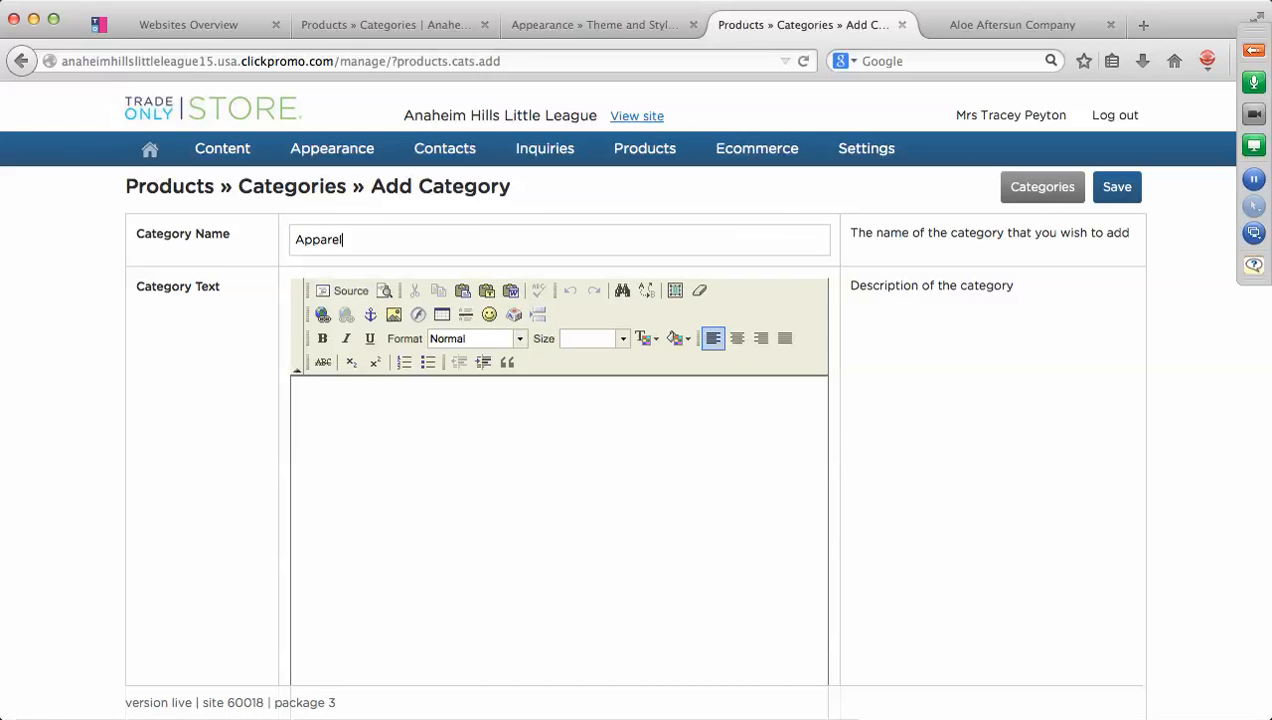
text(/Uniforms)
scroll(545, 459, down, 3)
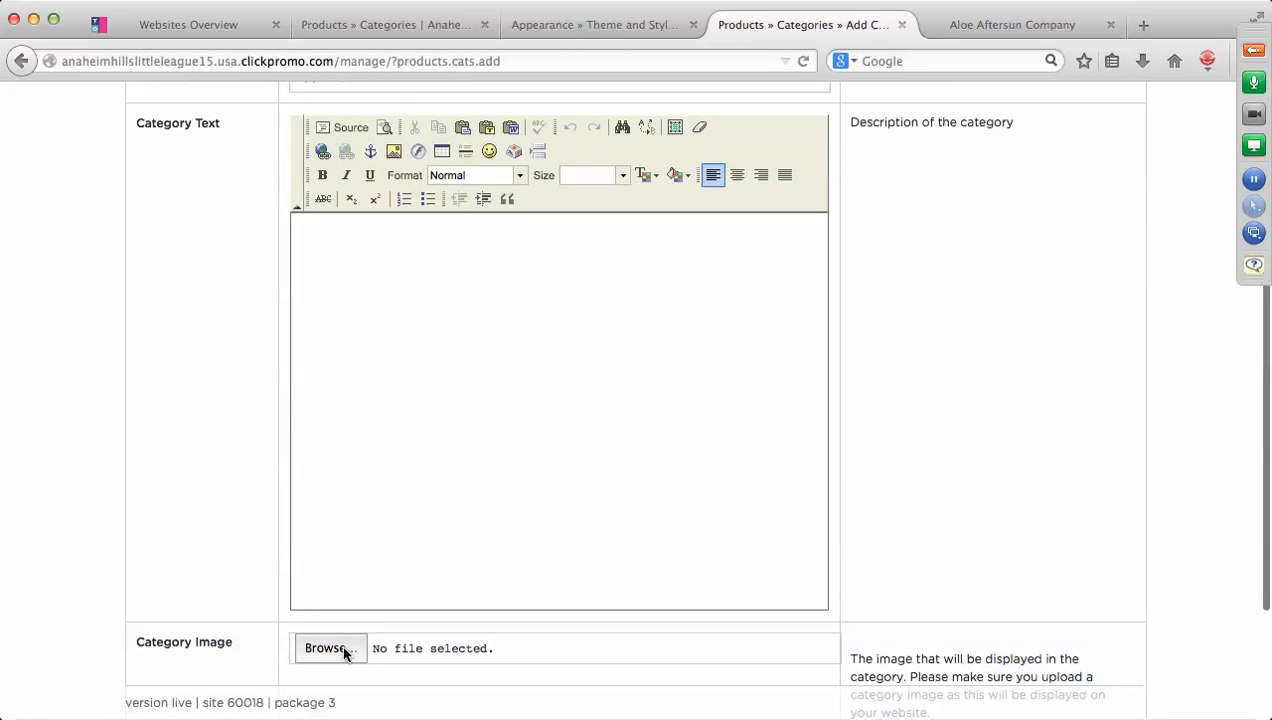
scroll(602, 593, down, 3)
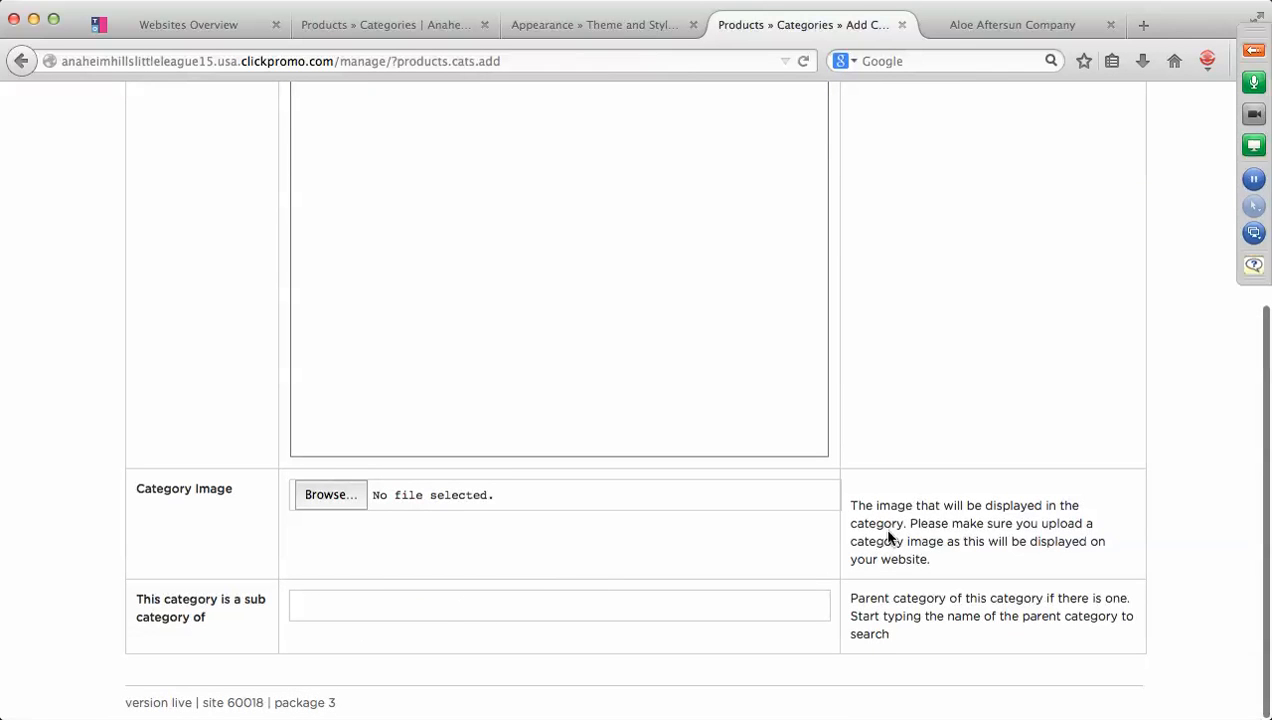
scroll(889, 530, up, 6)
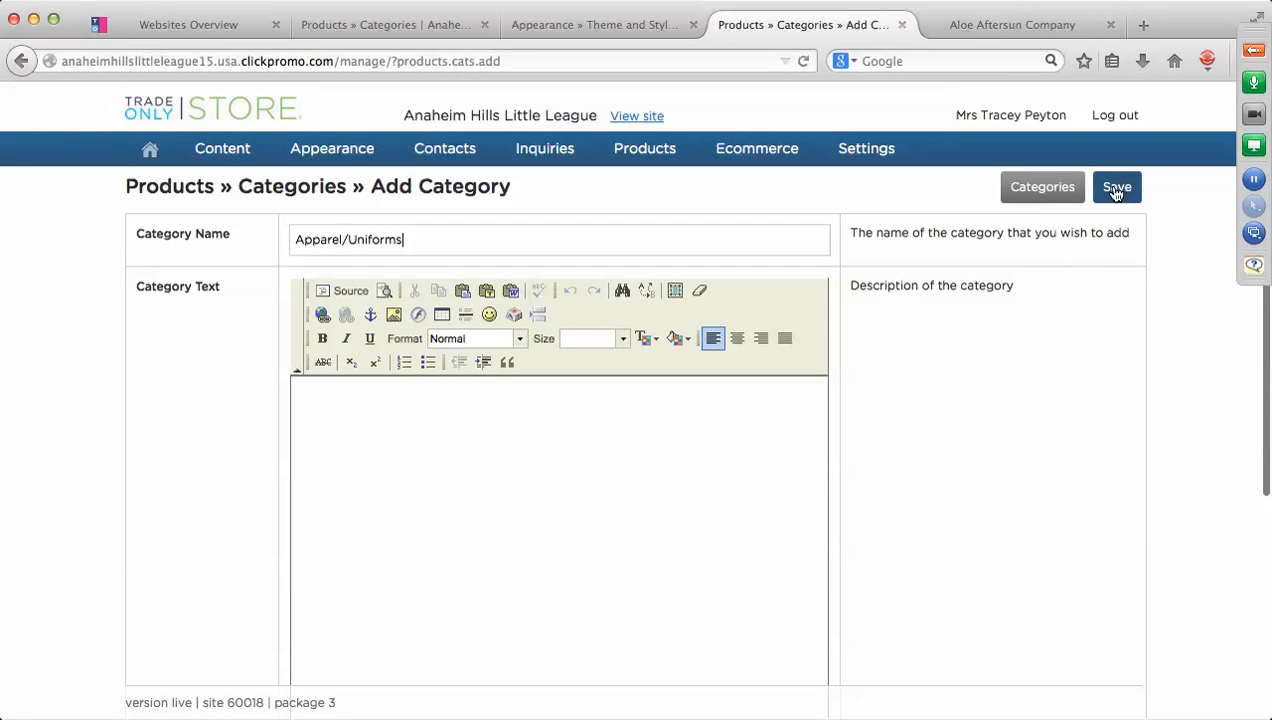
click(1116, 190)
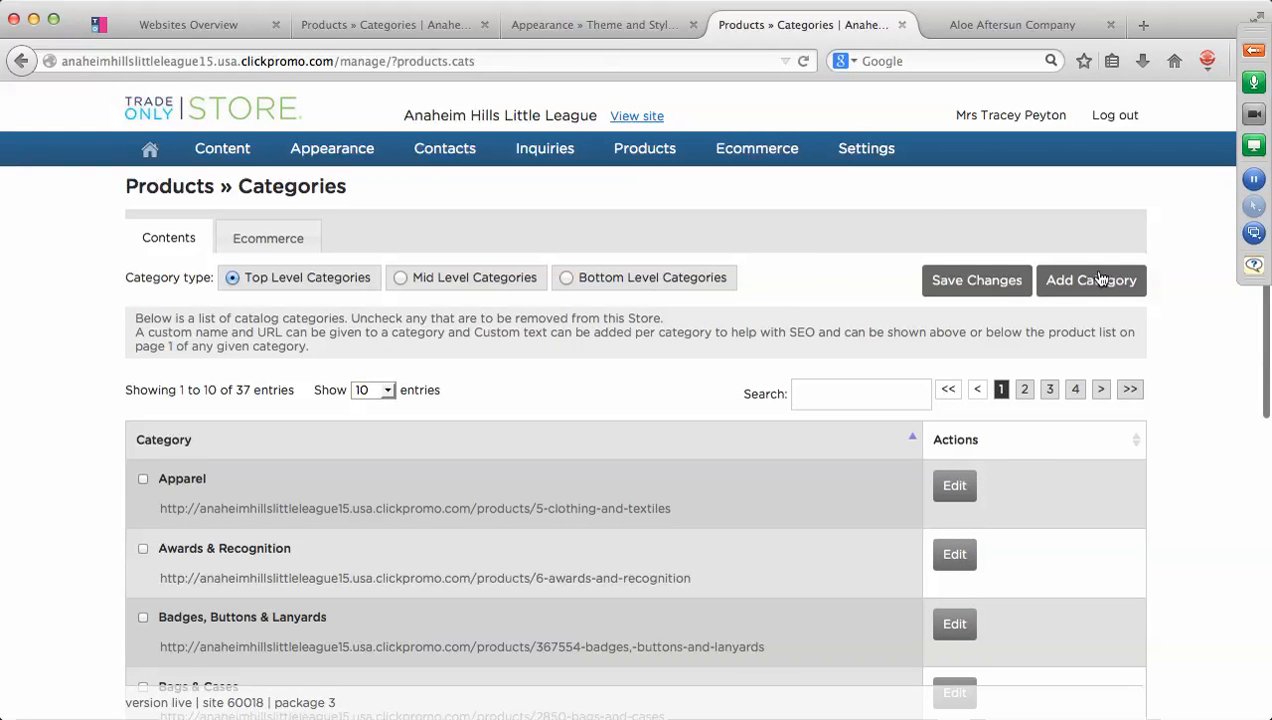
click(1098, 280)
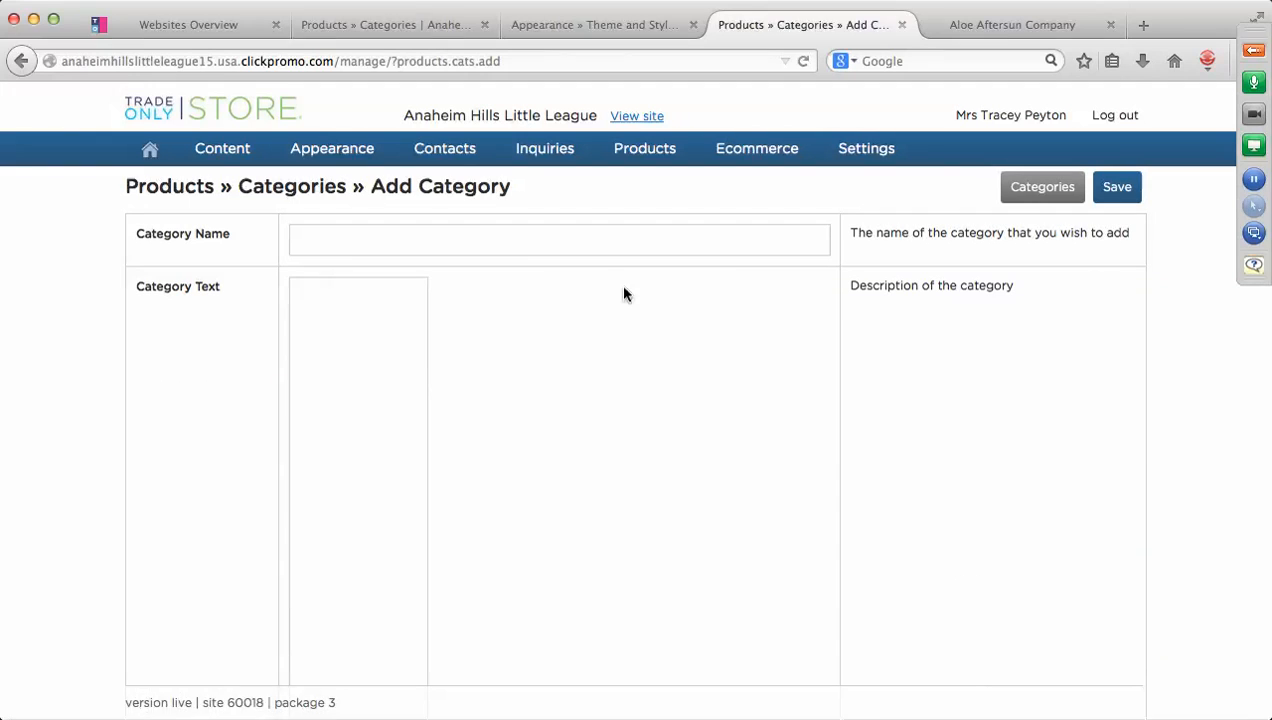
Name the new category 'AHLL Drinkware' and save it back to the categories list.
click(474, 236)
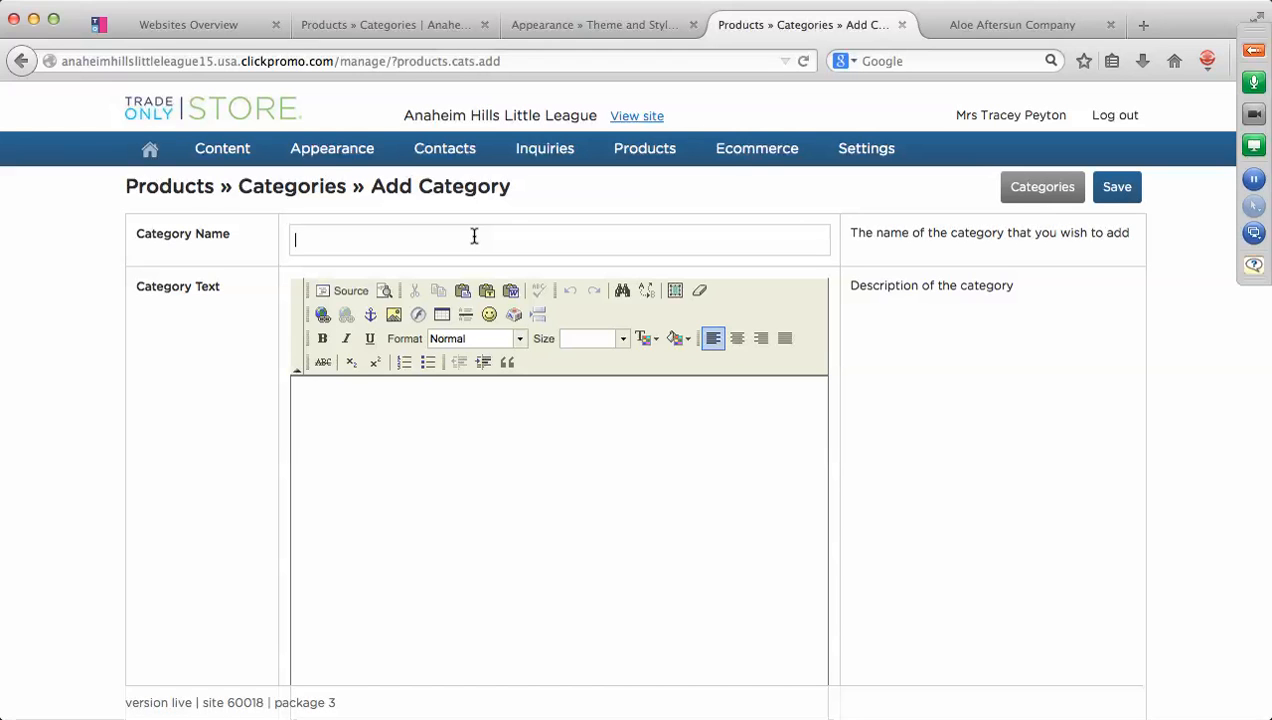
text(D)
key(BackSpace)
text(AHLL Drinkware)
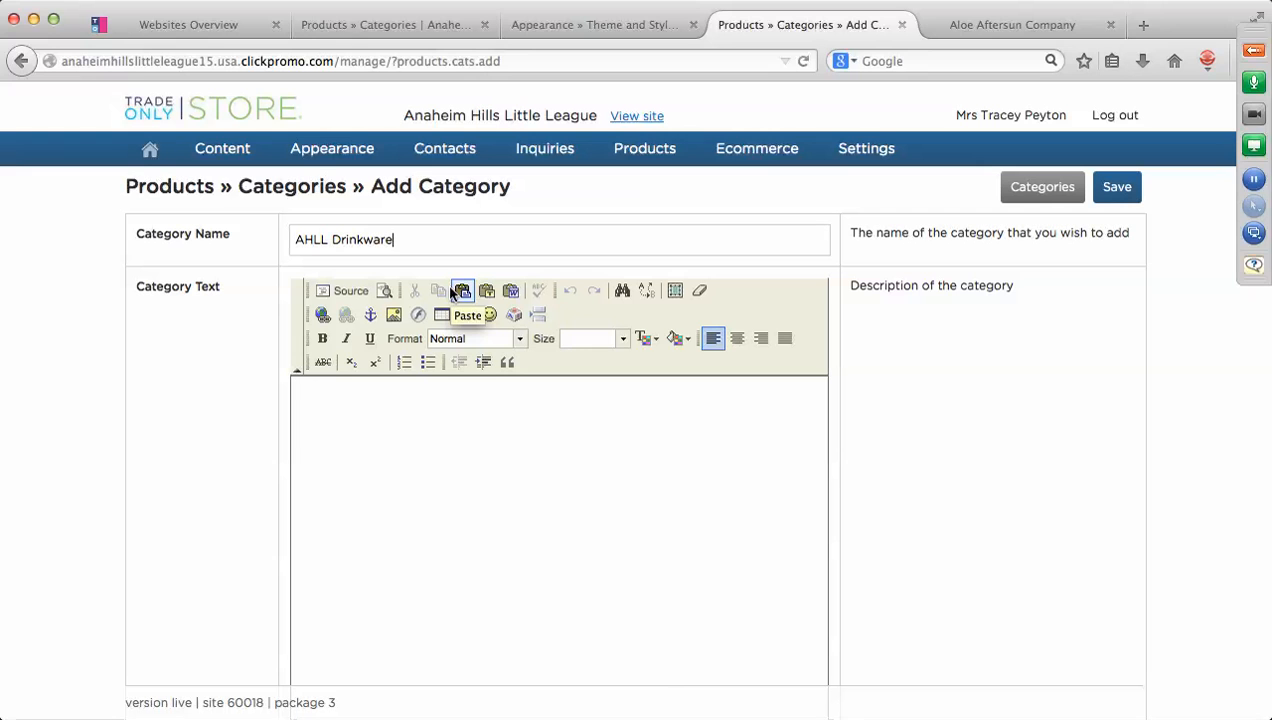
click(1122, 197)
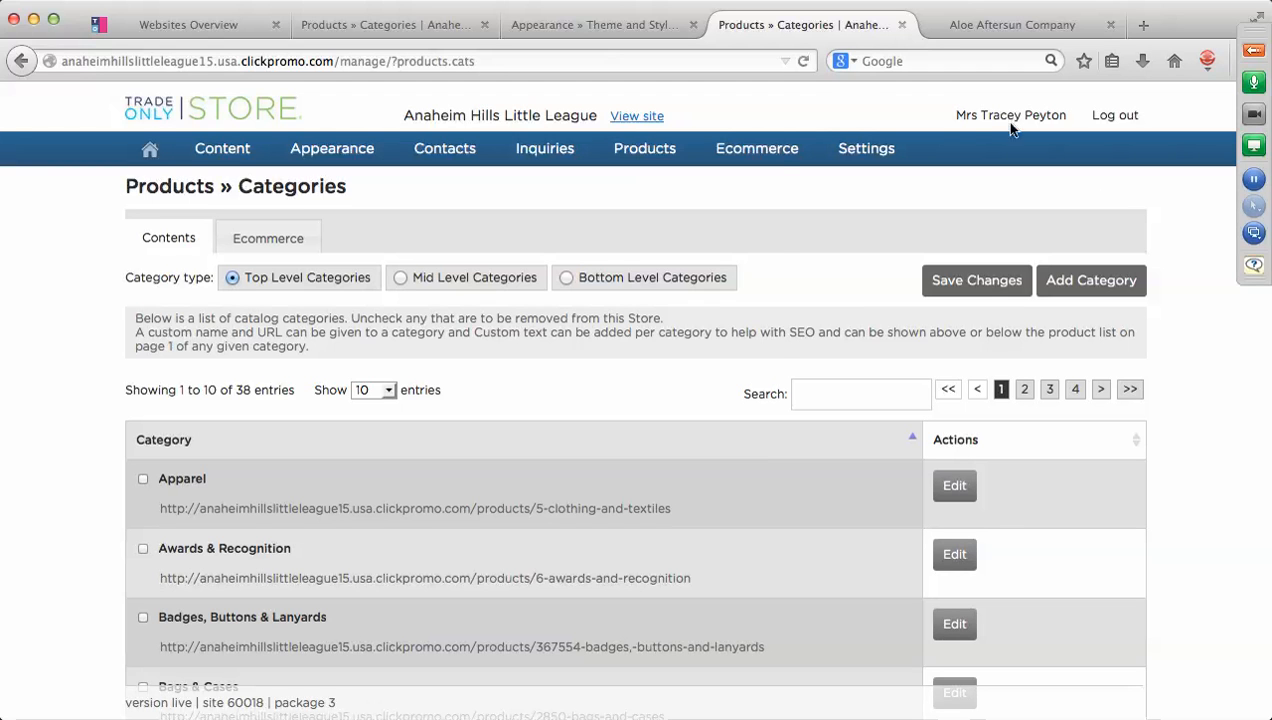
mouse_move(644, 150)
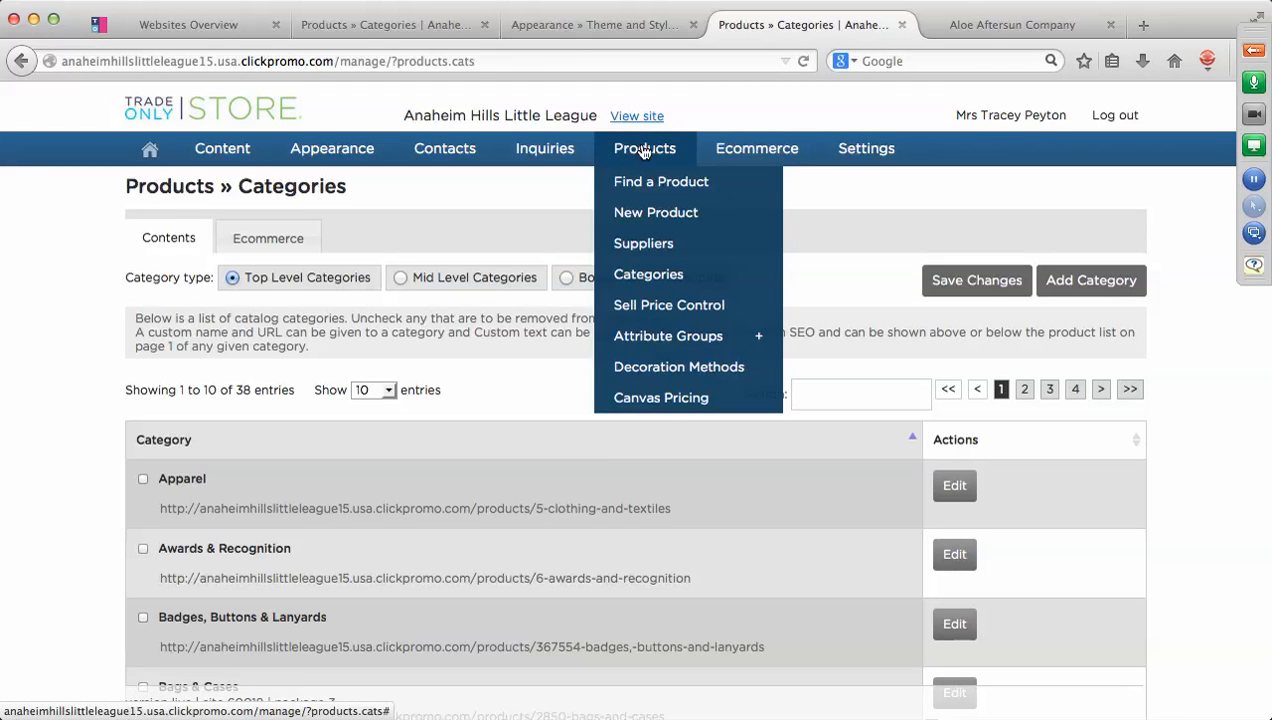
Create a new product named 'AHLL Burnout T shirt' with code AHLL45.
click(647, 215)
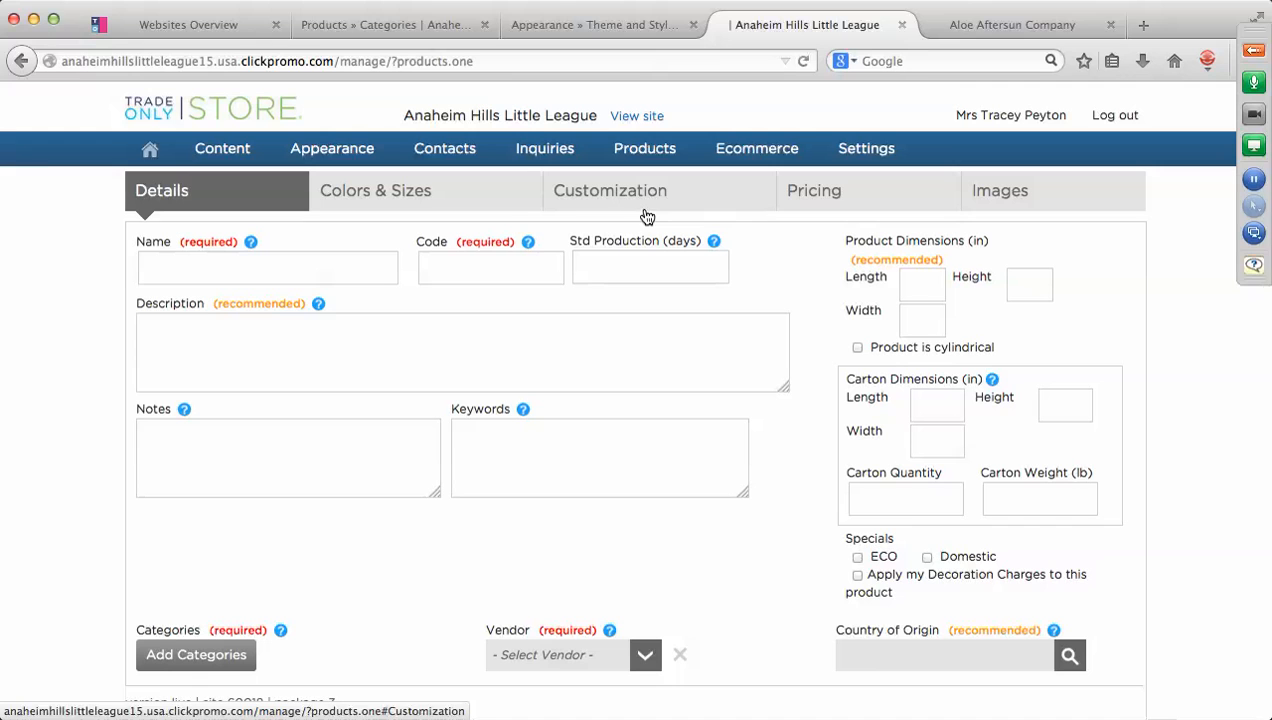
click(189, 271)
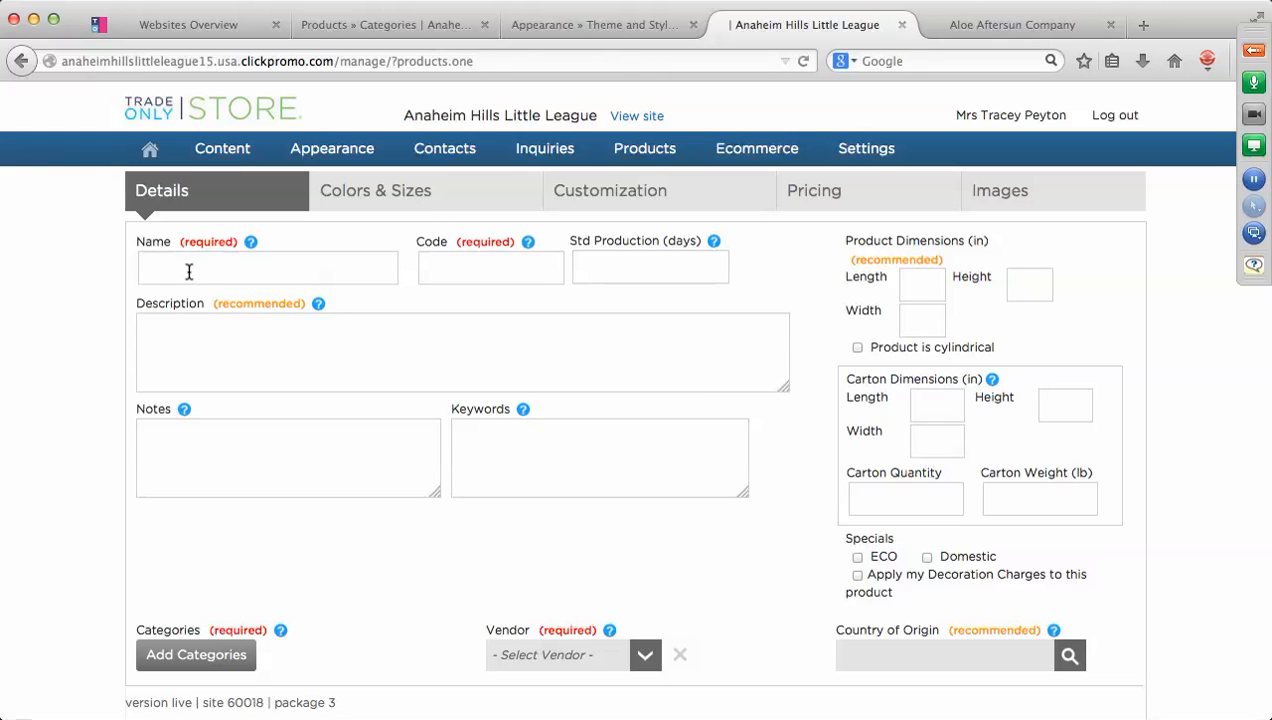
text(AHLL Burnout T shirt)
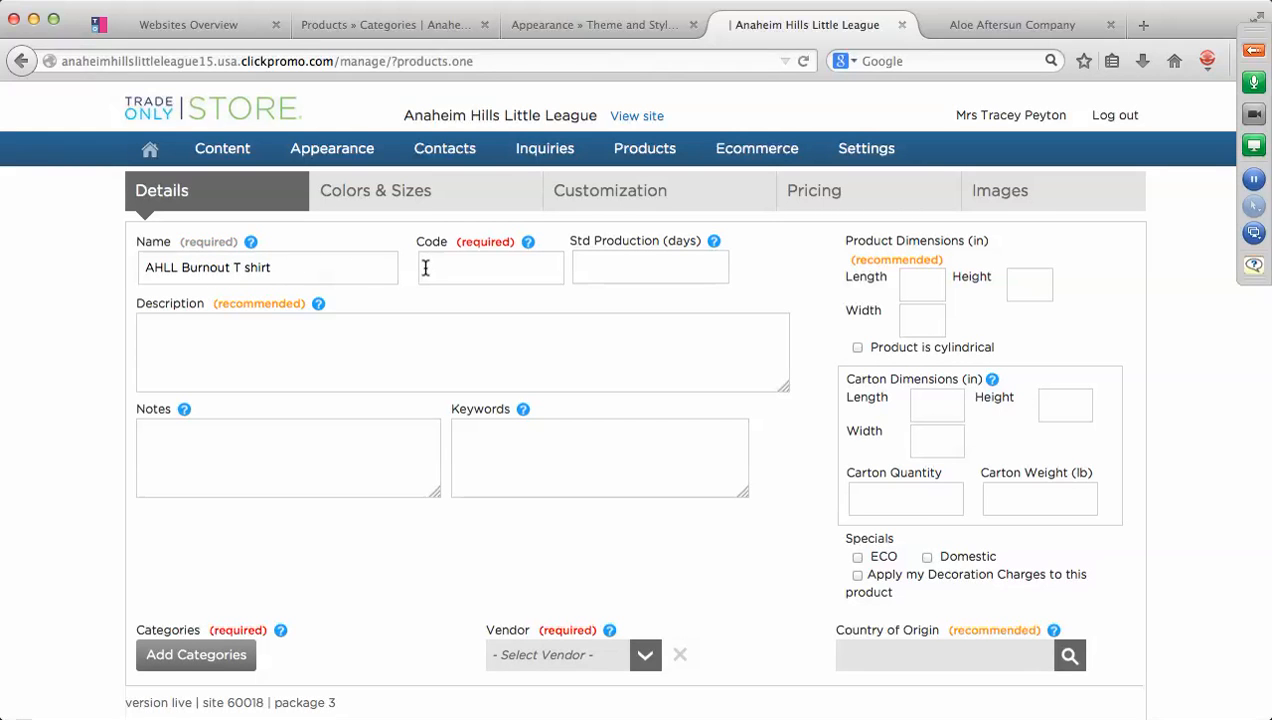
double_click(466, 266)
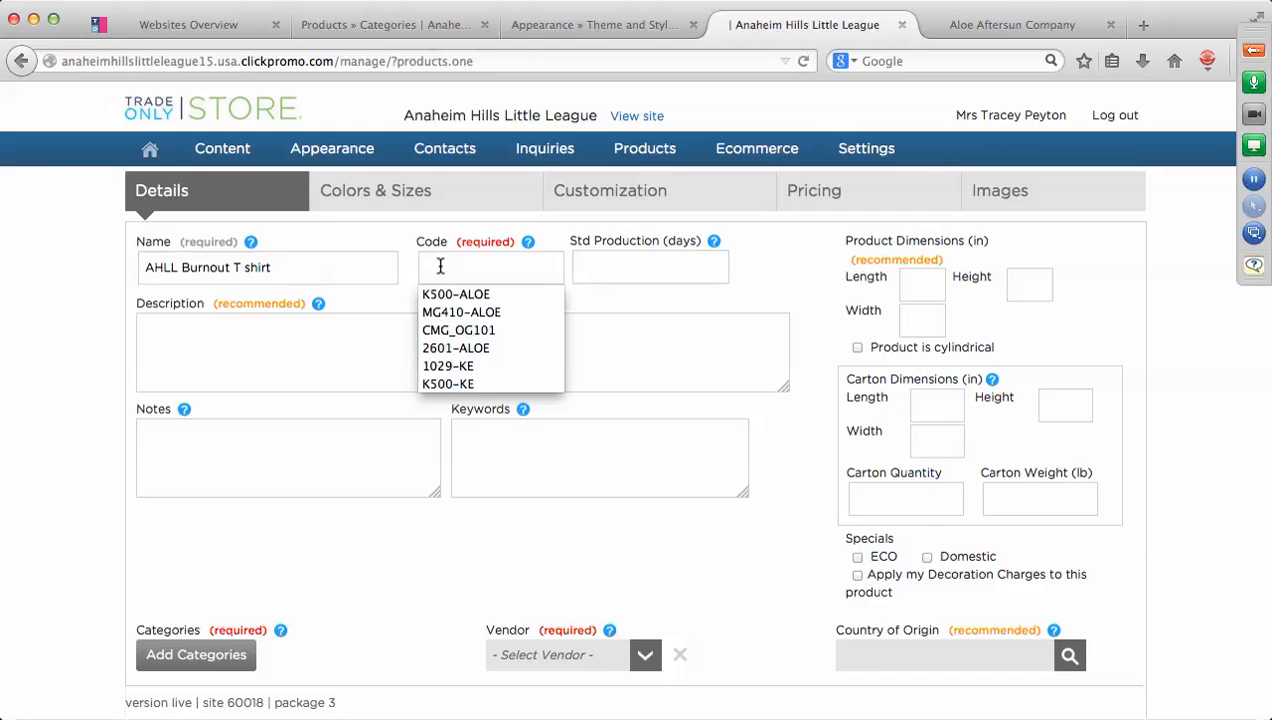
text(AHLL45)
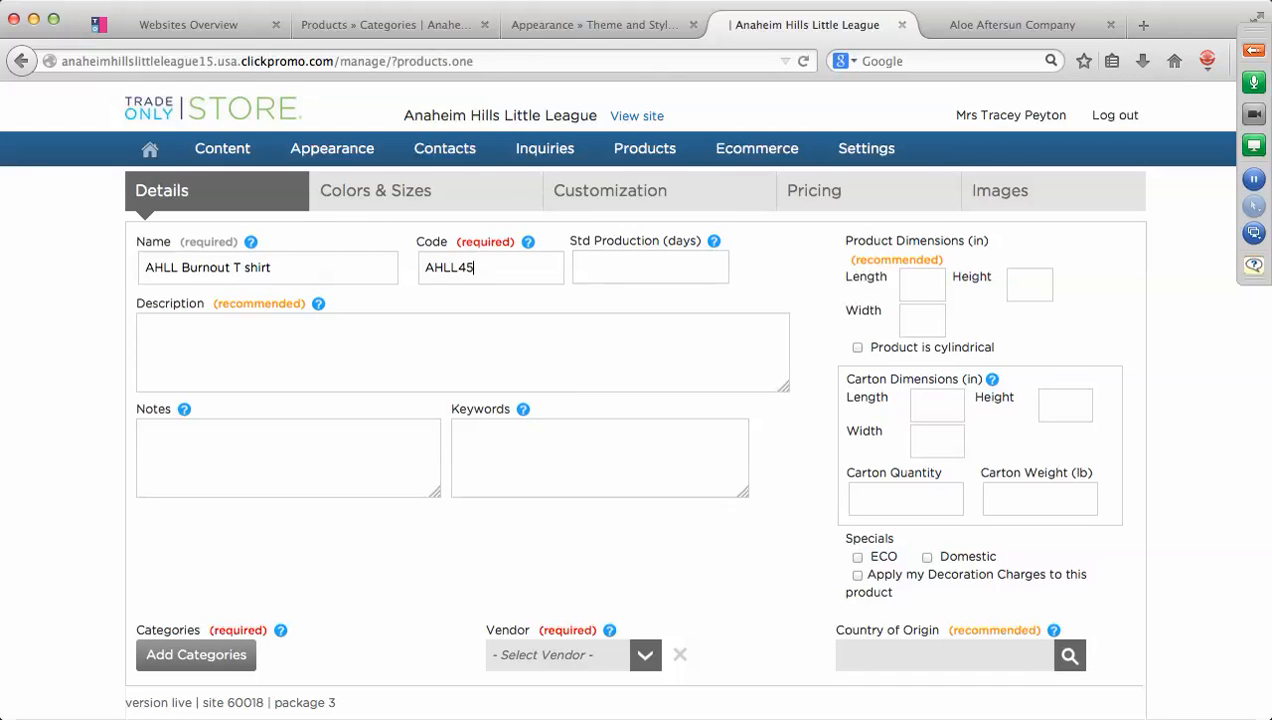
click(367, 322)
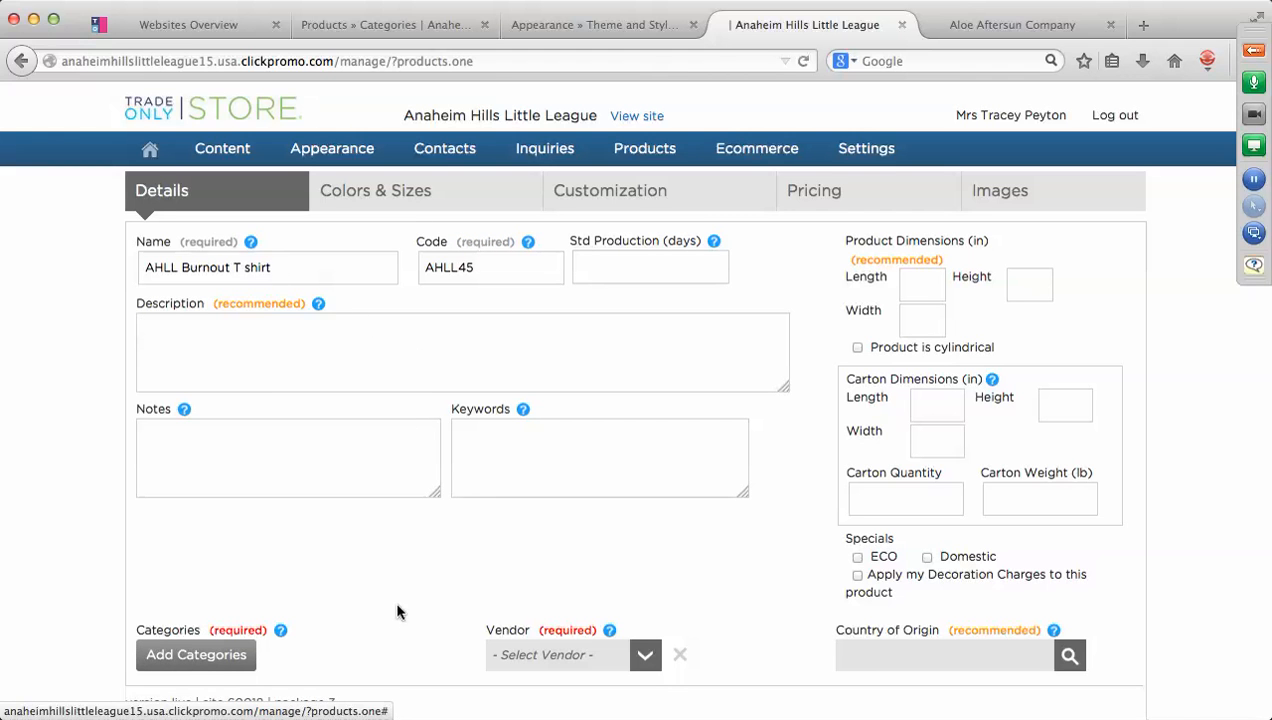
scroll(397, 611, down, 3)
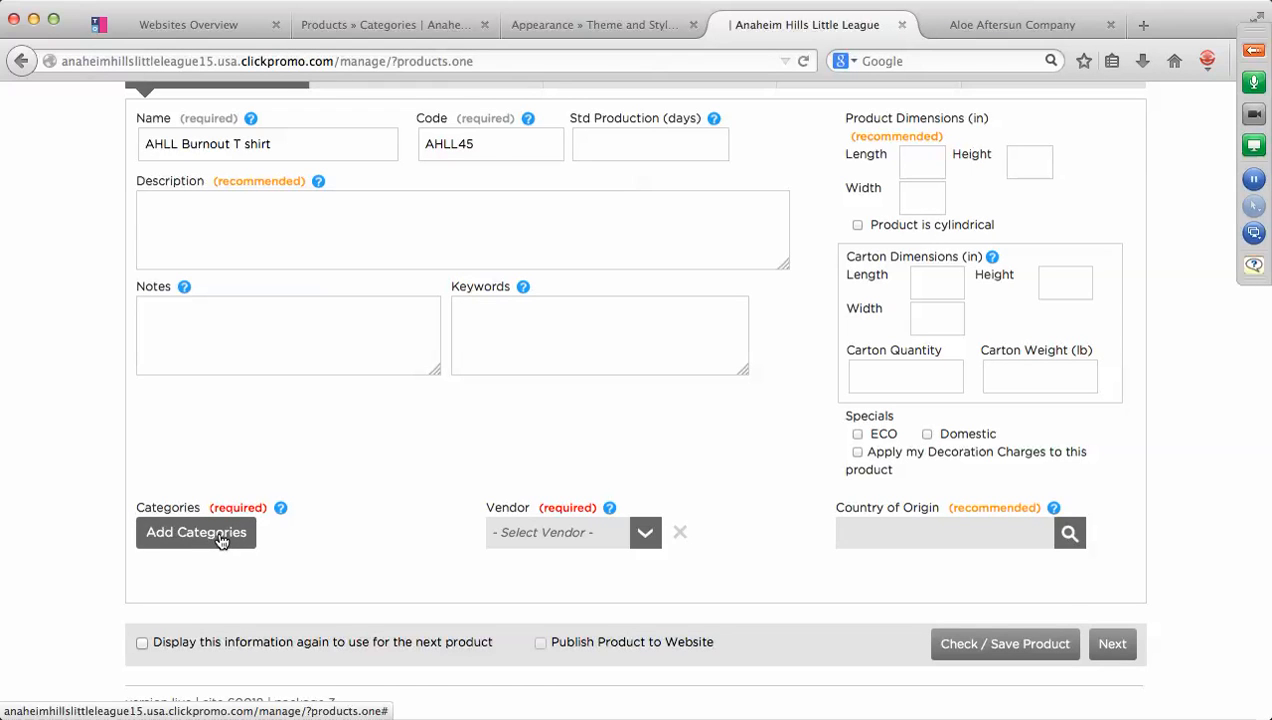
Add Apparel/Uniforms as the product's category through Add Categories.
click(220, 535)
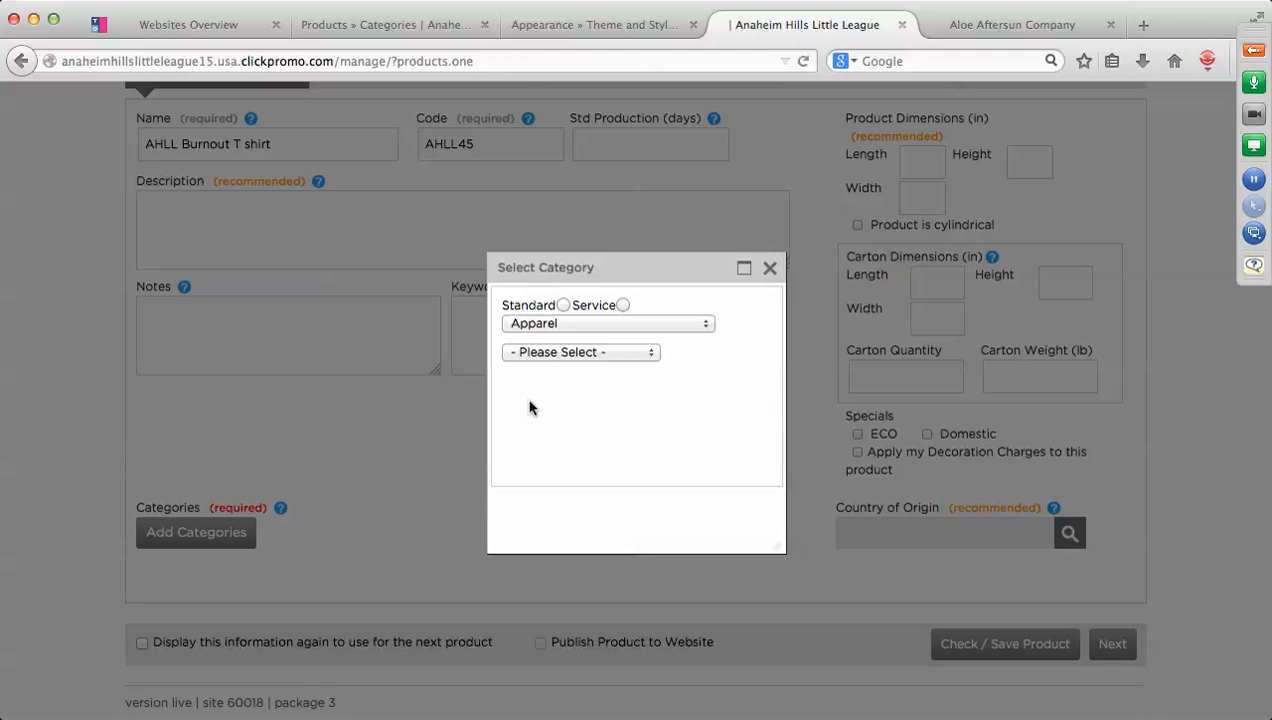
click(707, 330)
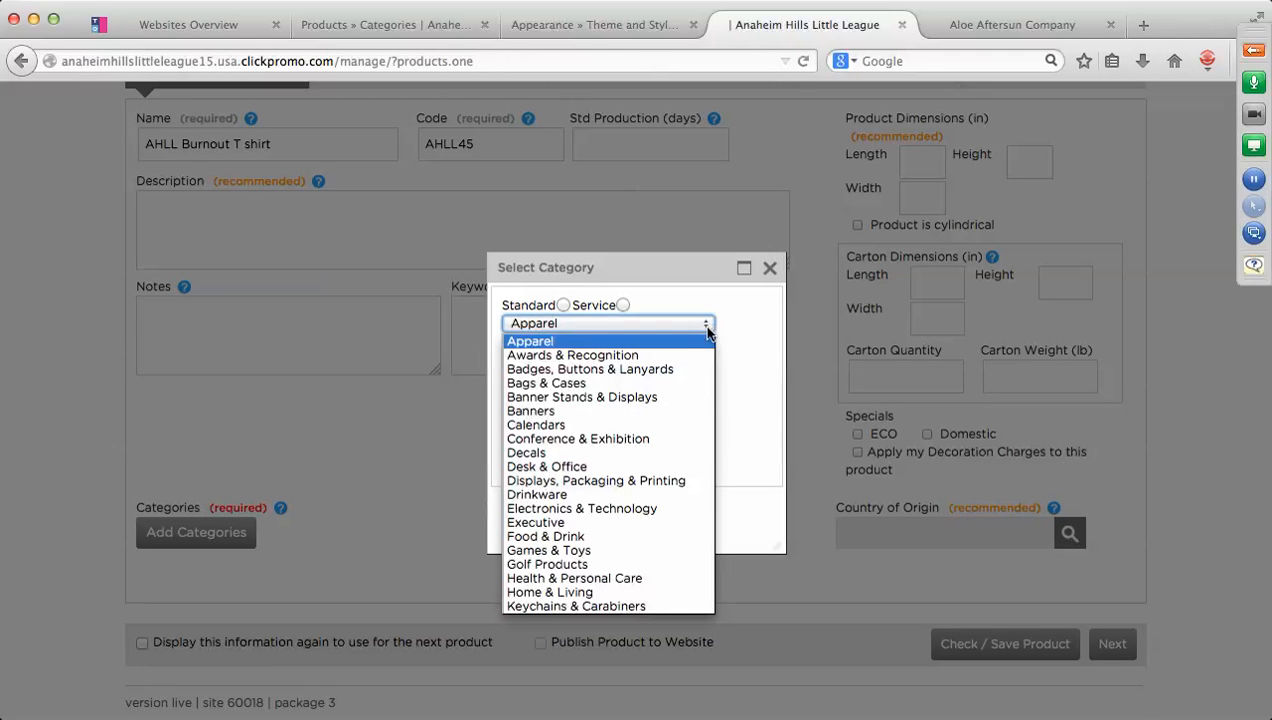
scroll(608, 398, down, 5)
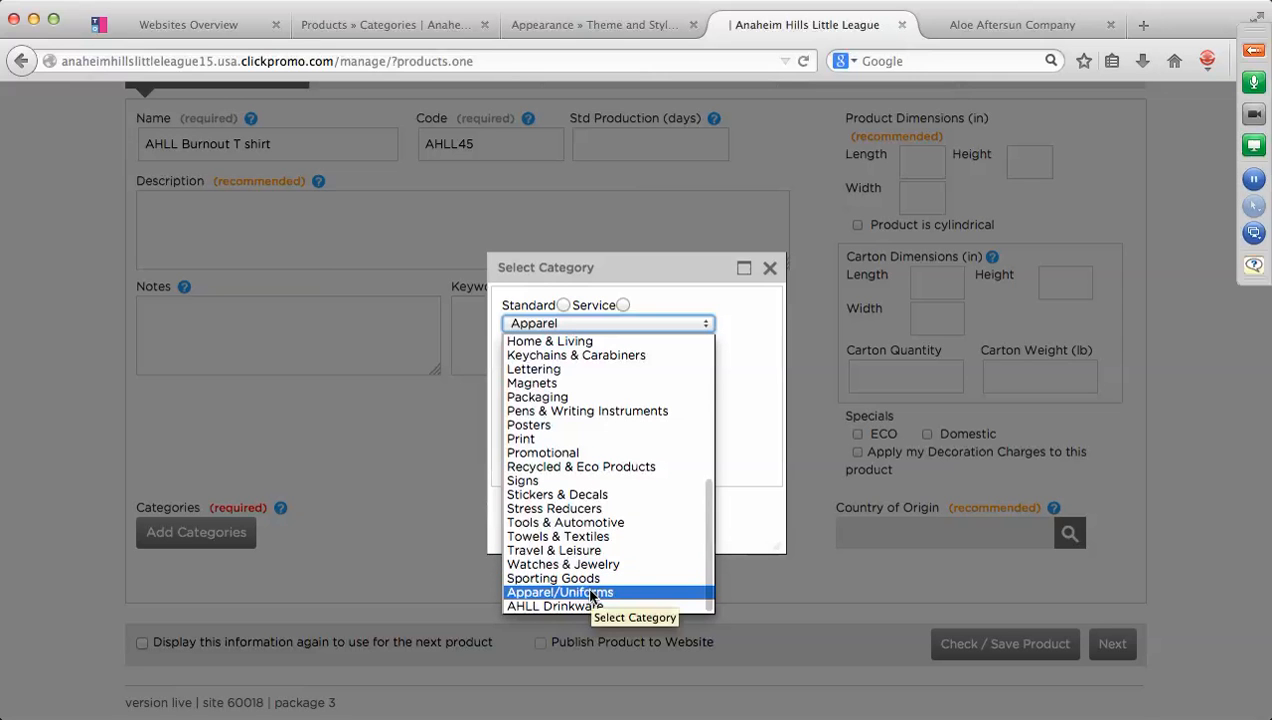
click(590, 593)
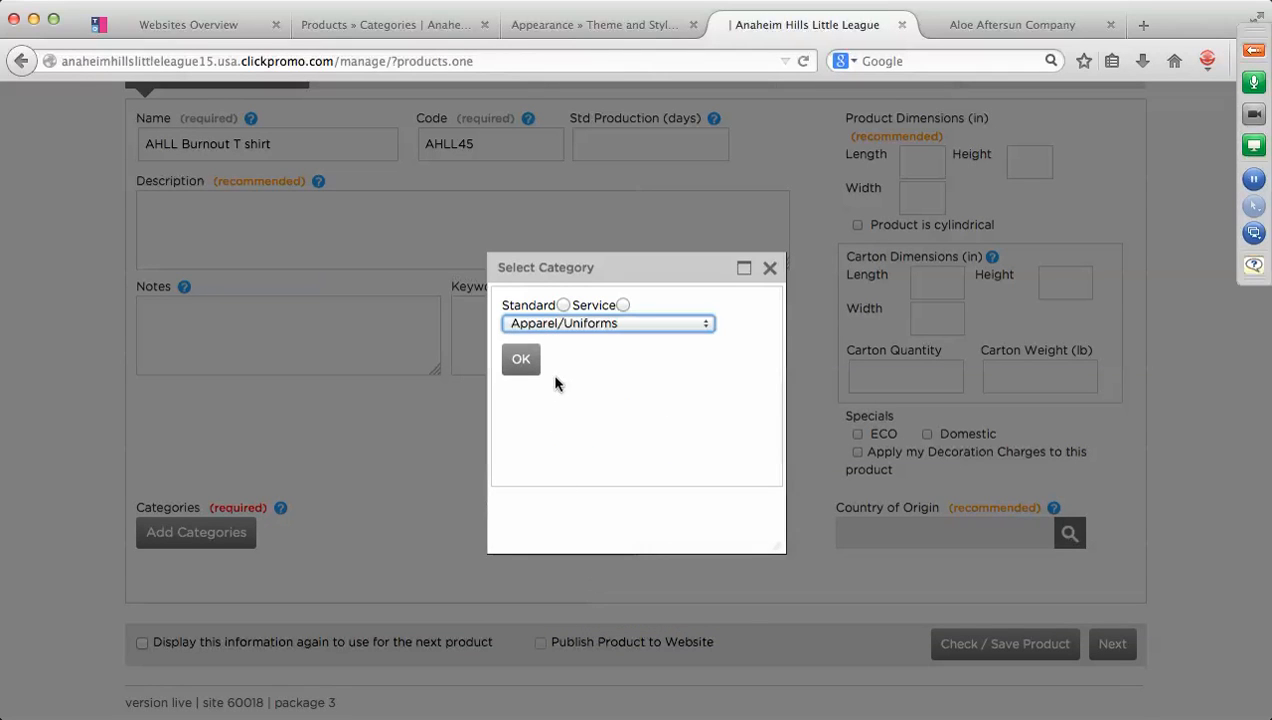
click(524, 362)
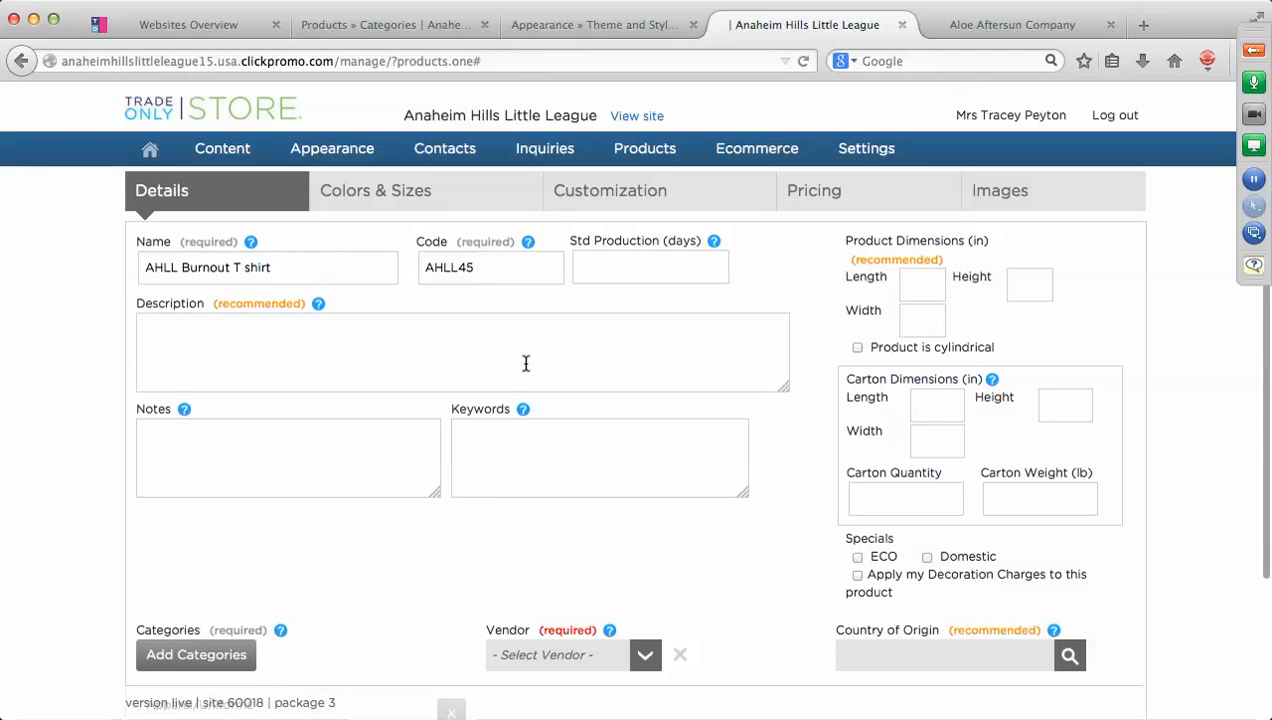
scroll(434, 521, down, 4)
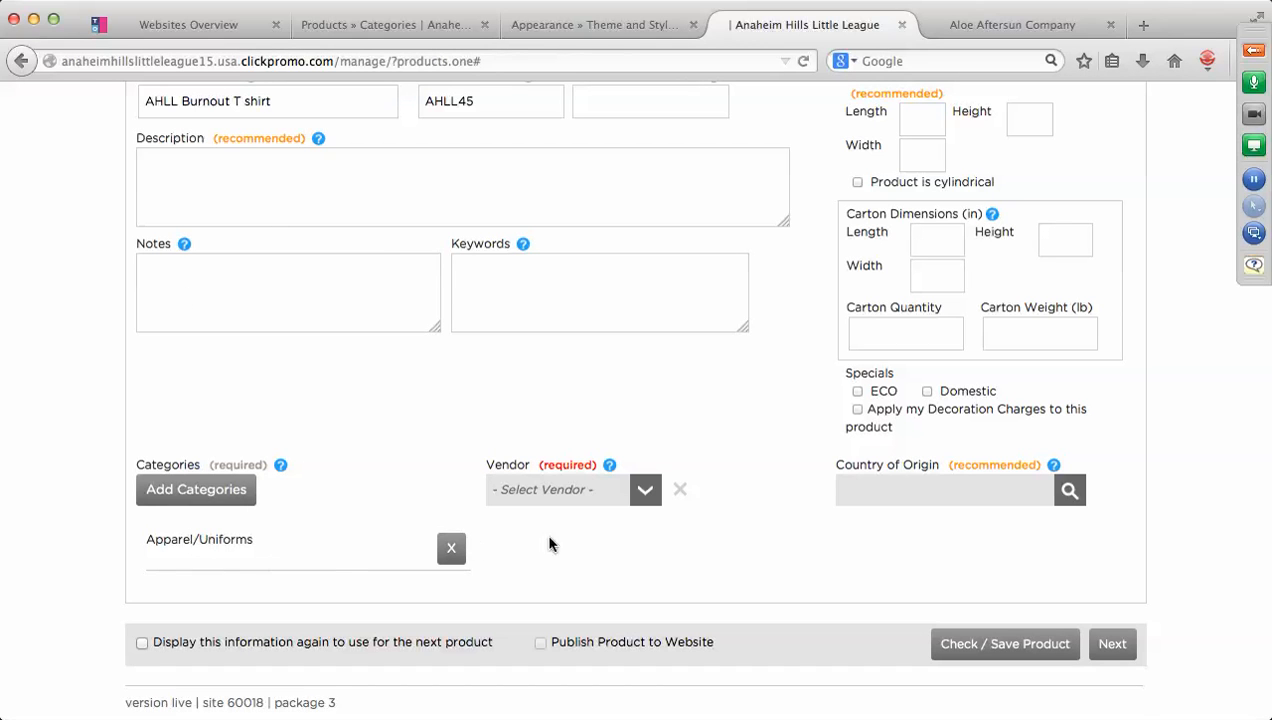
Choose AHLL in the product's Vendor dropdown.
click(651, 494)
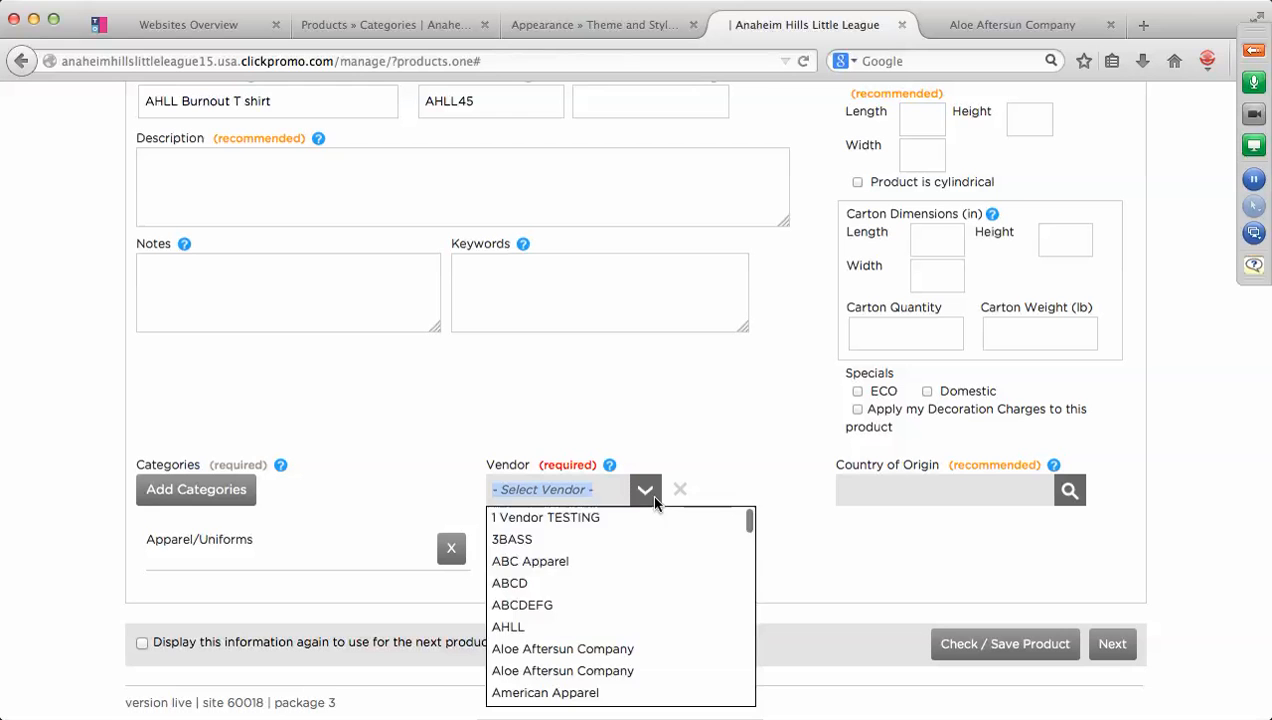
click(524, 625)
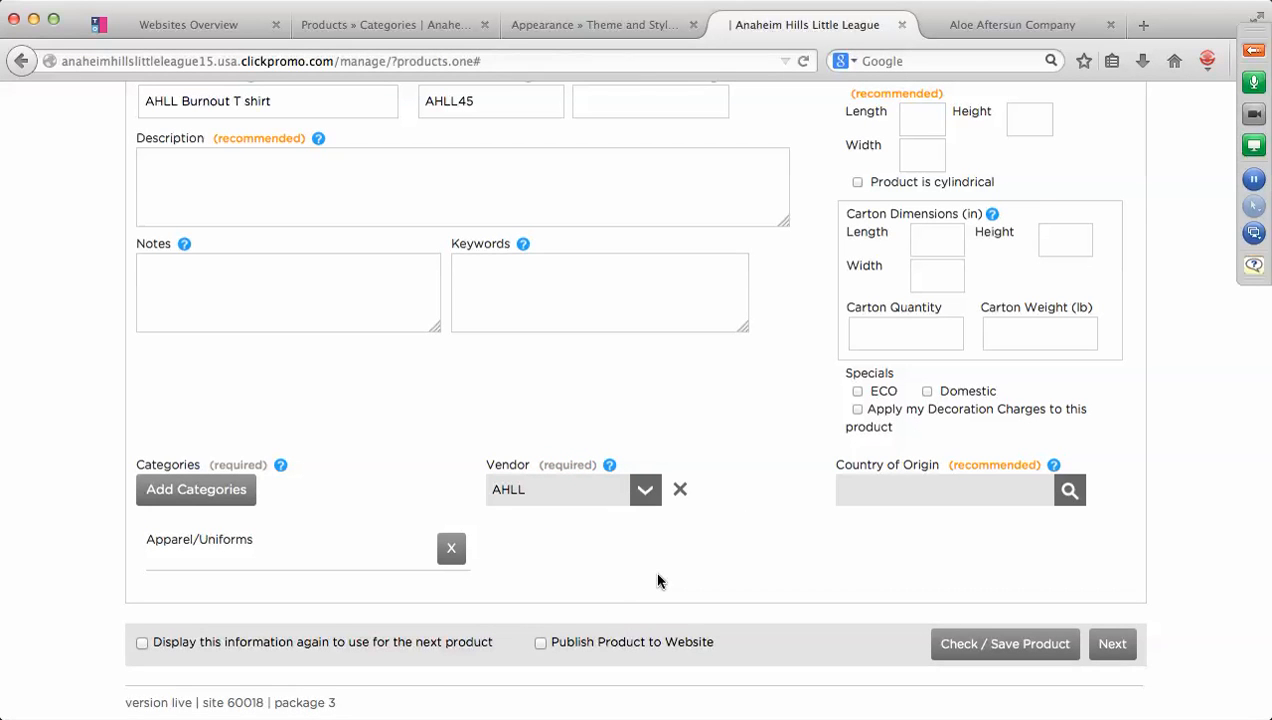
scroll(657, 580, up, 4)
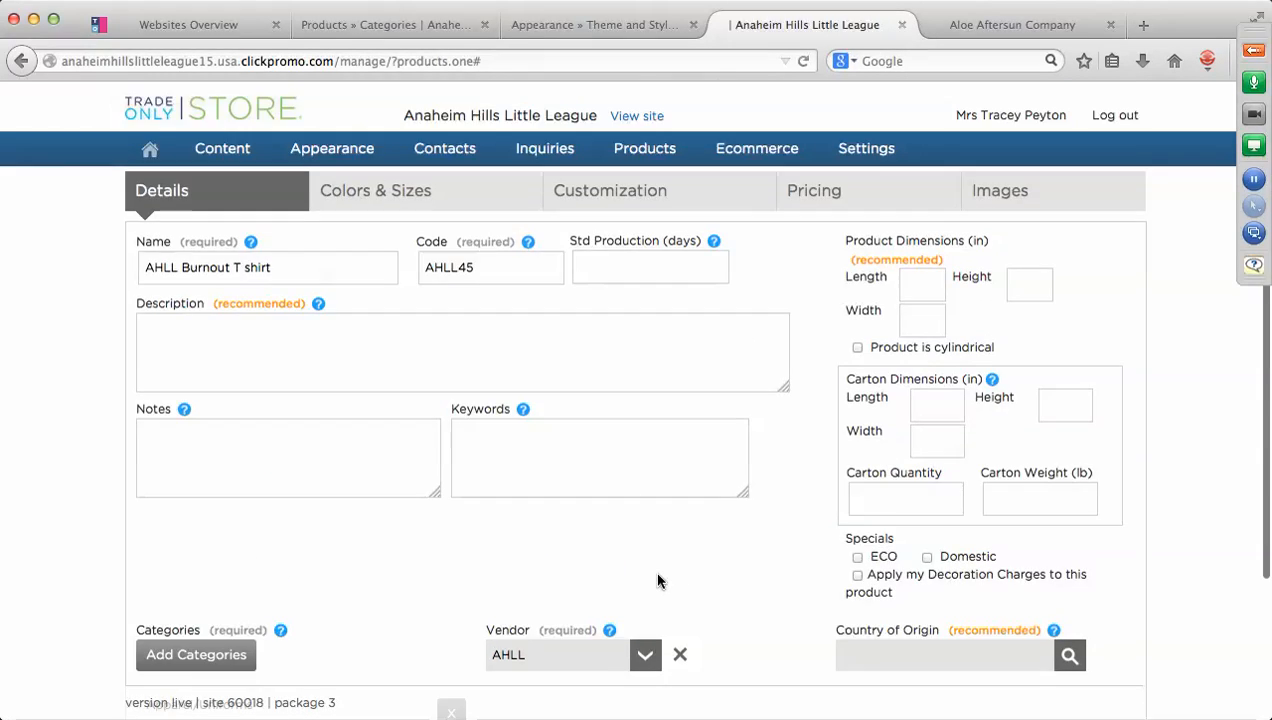
Add White as the T shirt's main color.
click(396, 194)
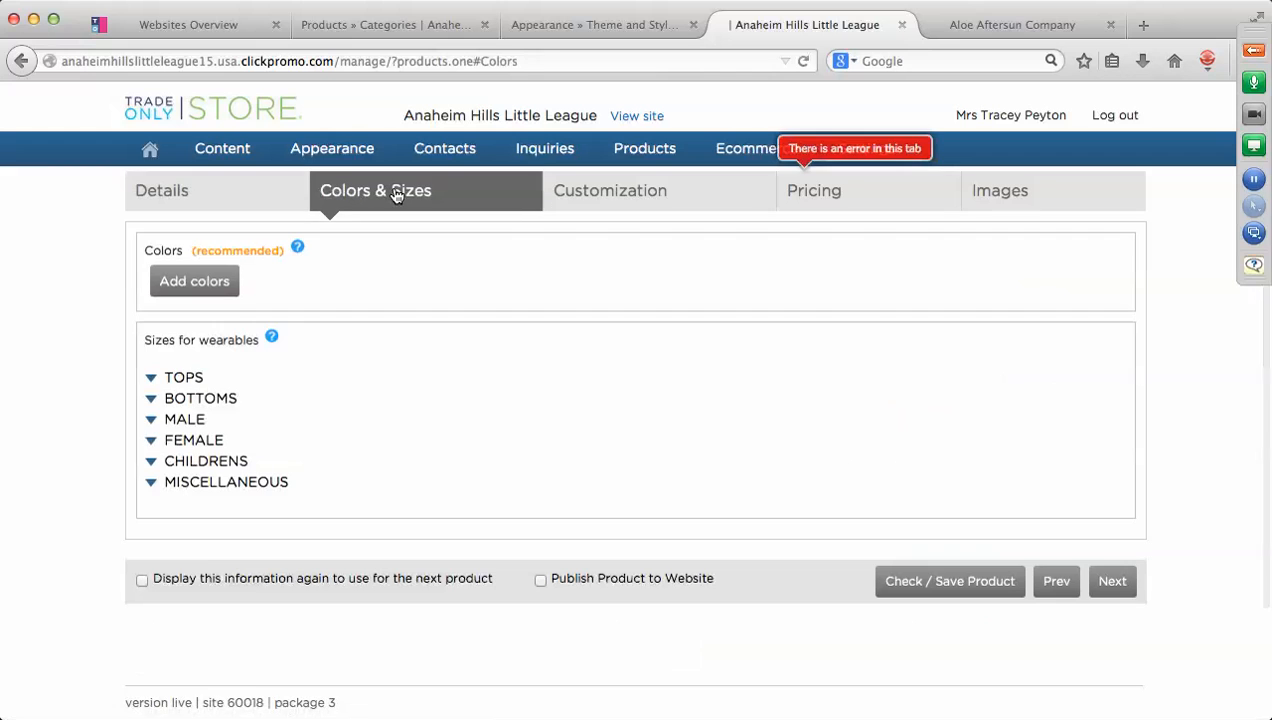
click(208, 283)
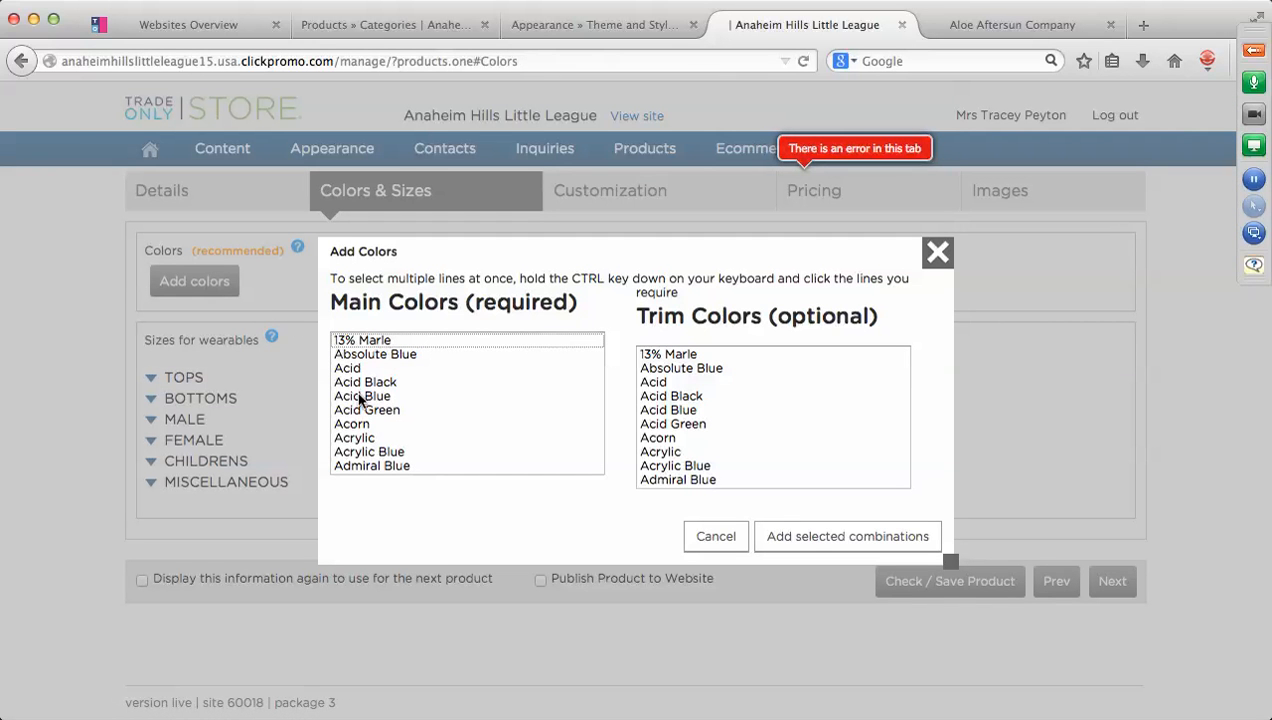
key(w)
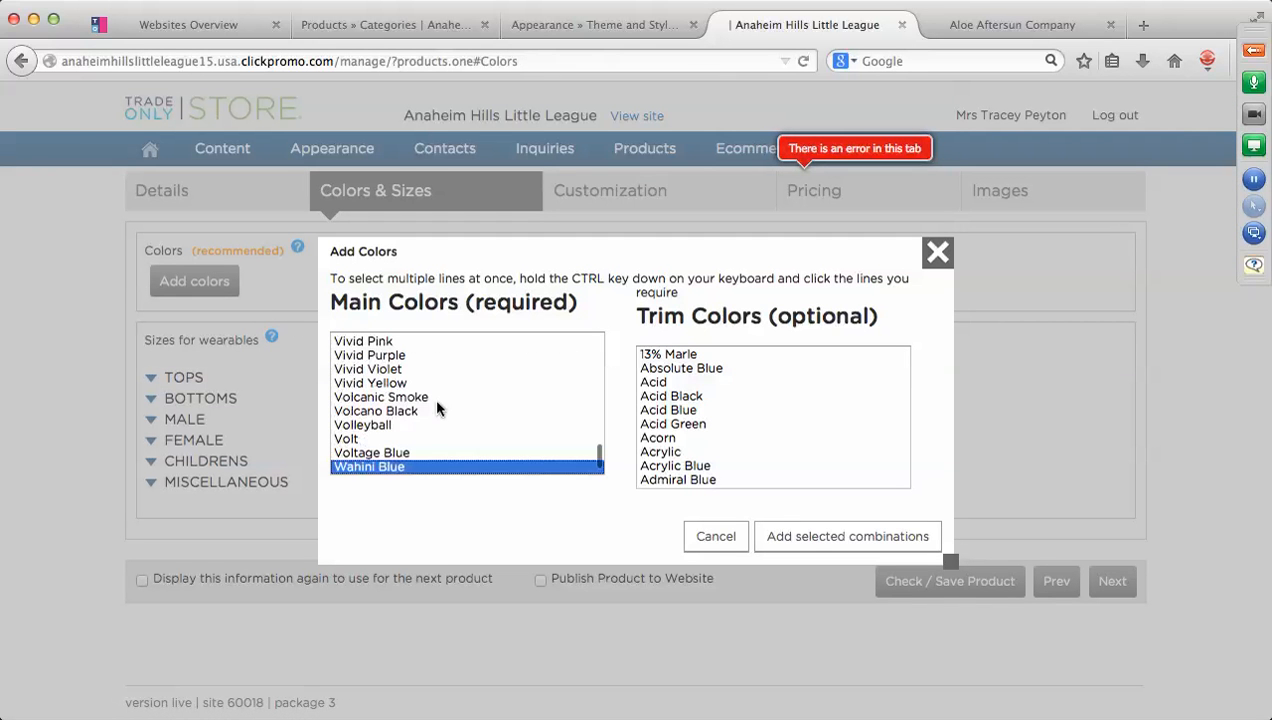
scroll(430, 425, down, 5)
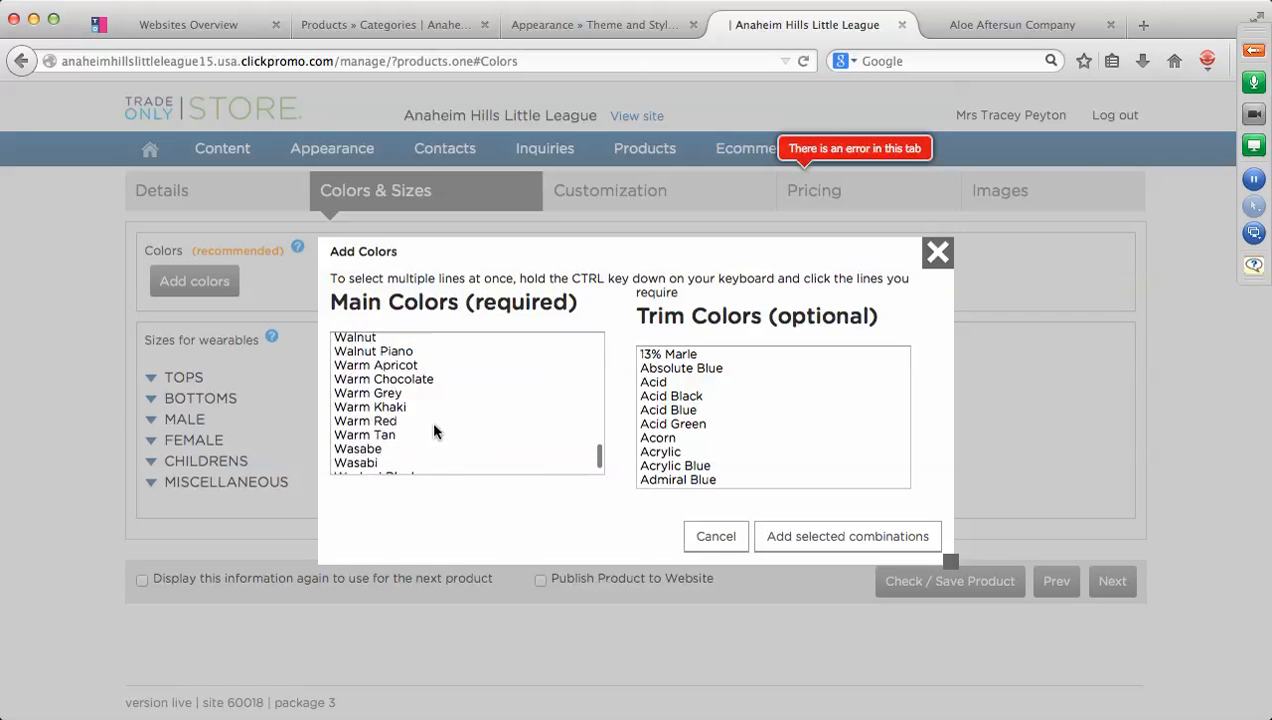
scroll(434, 430, down, 10)
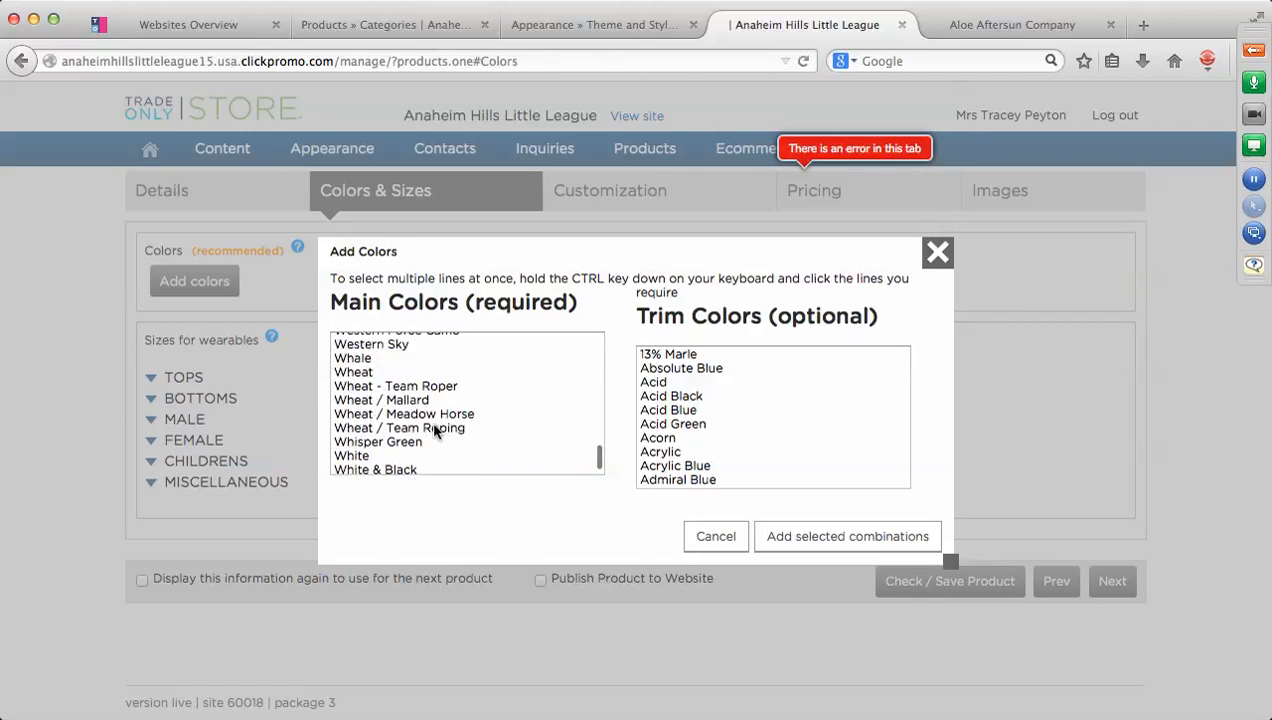
click(366, 412)
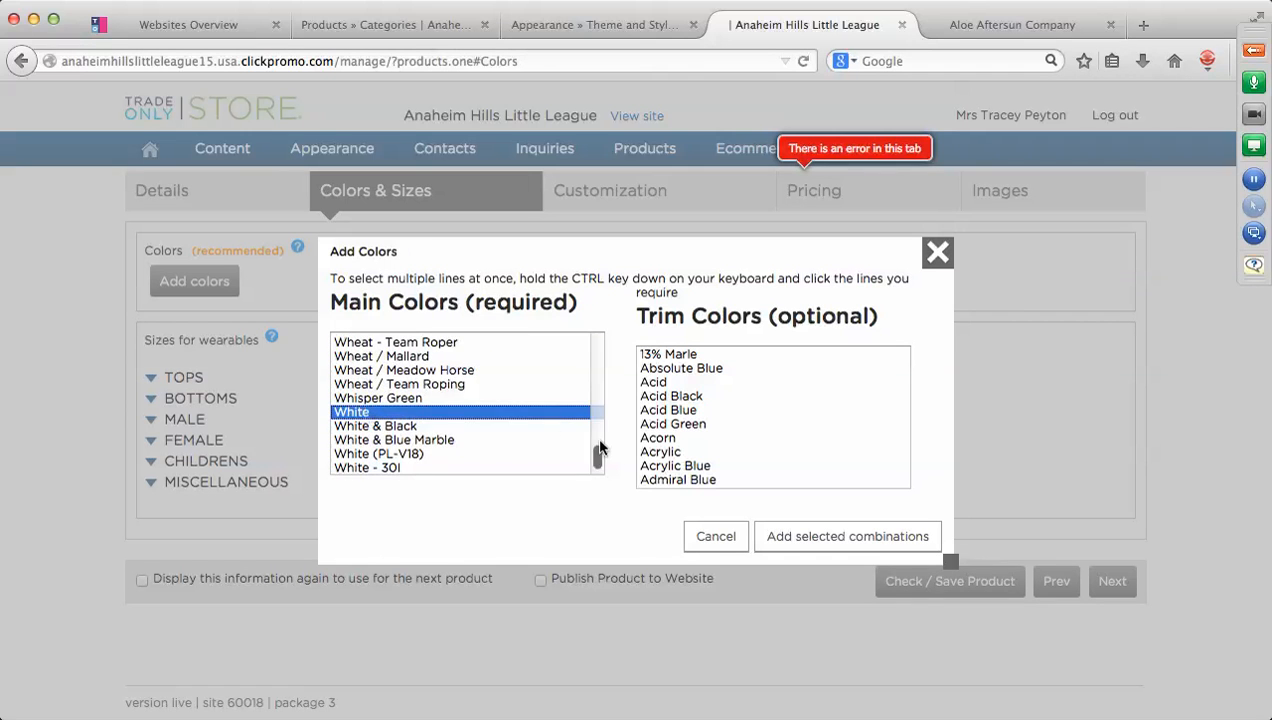
click(828, 540)
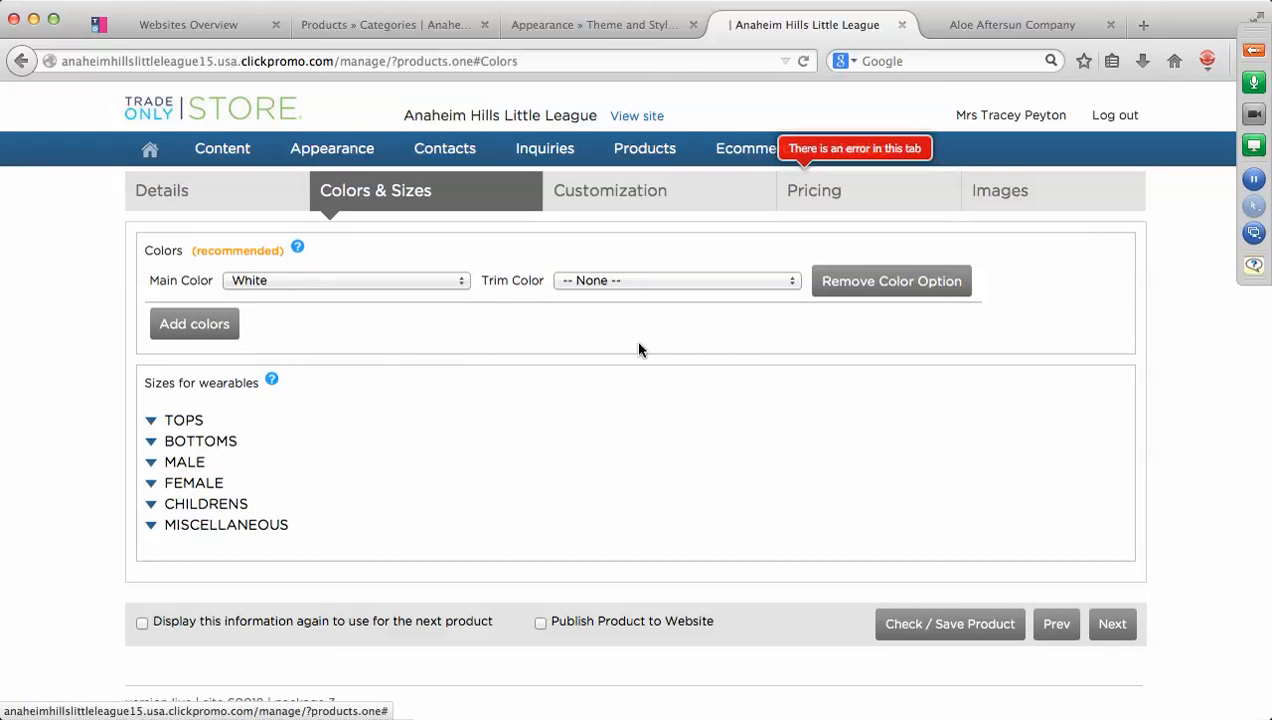
Offer the shirt in TOPS sizes X-Small, Medium, Large and X-Large.
click(151, 422)
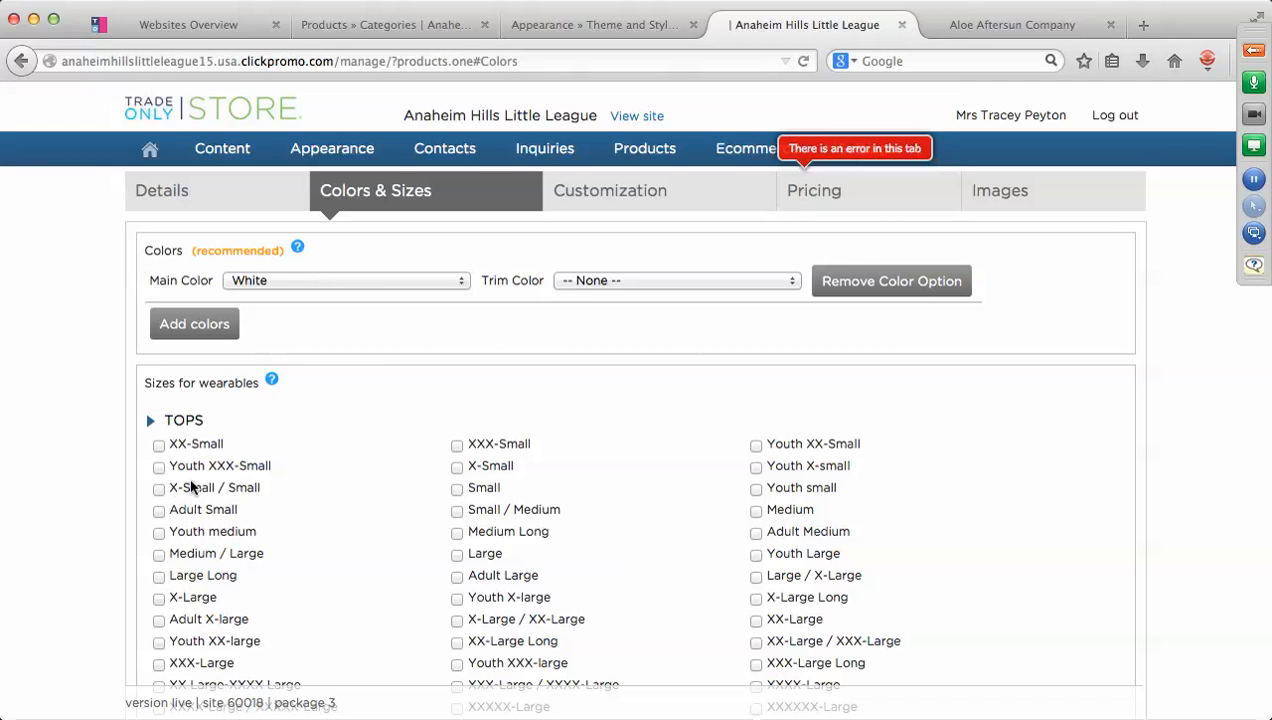
click(457, 467)
click(756, 510)
click(457, 555)
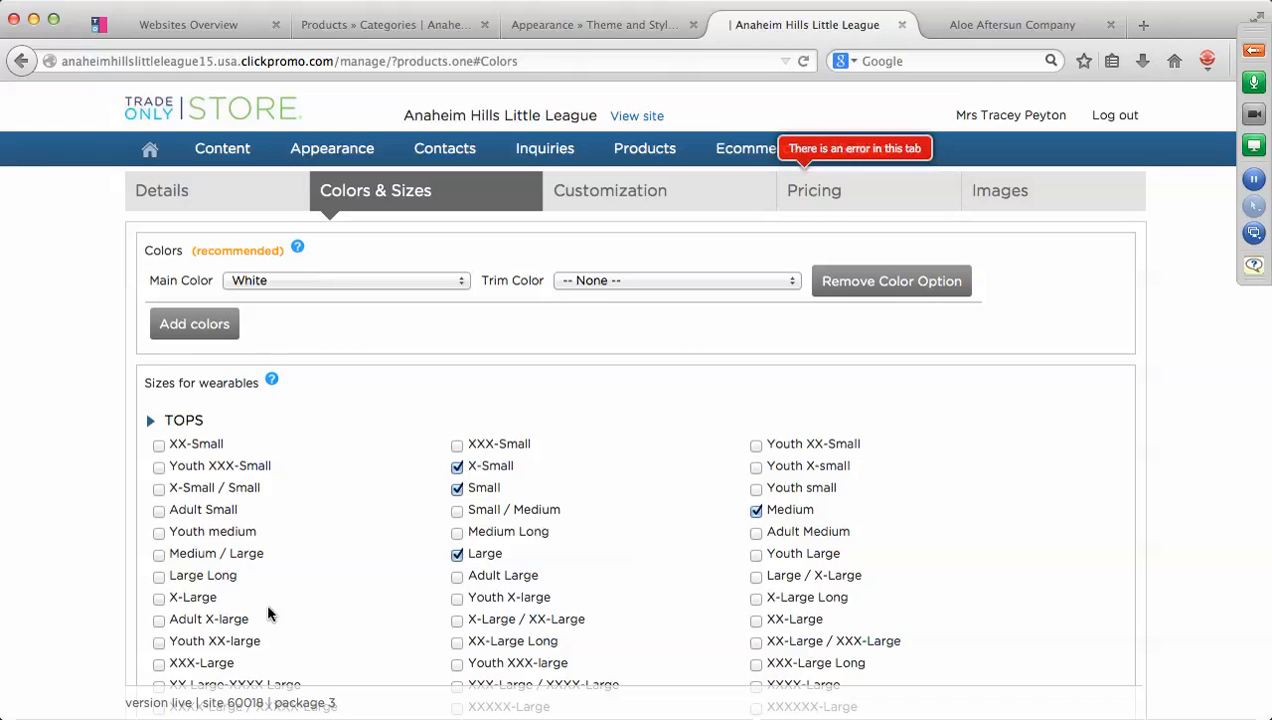
click(158, 598)
click(634, 201)
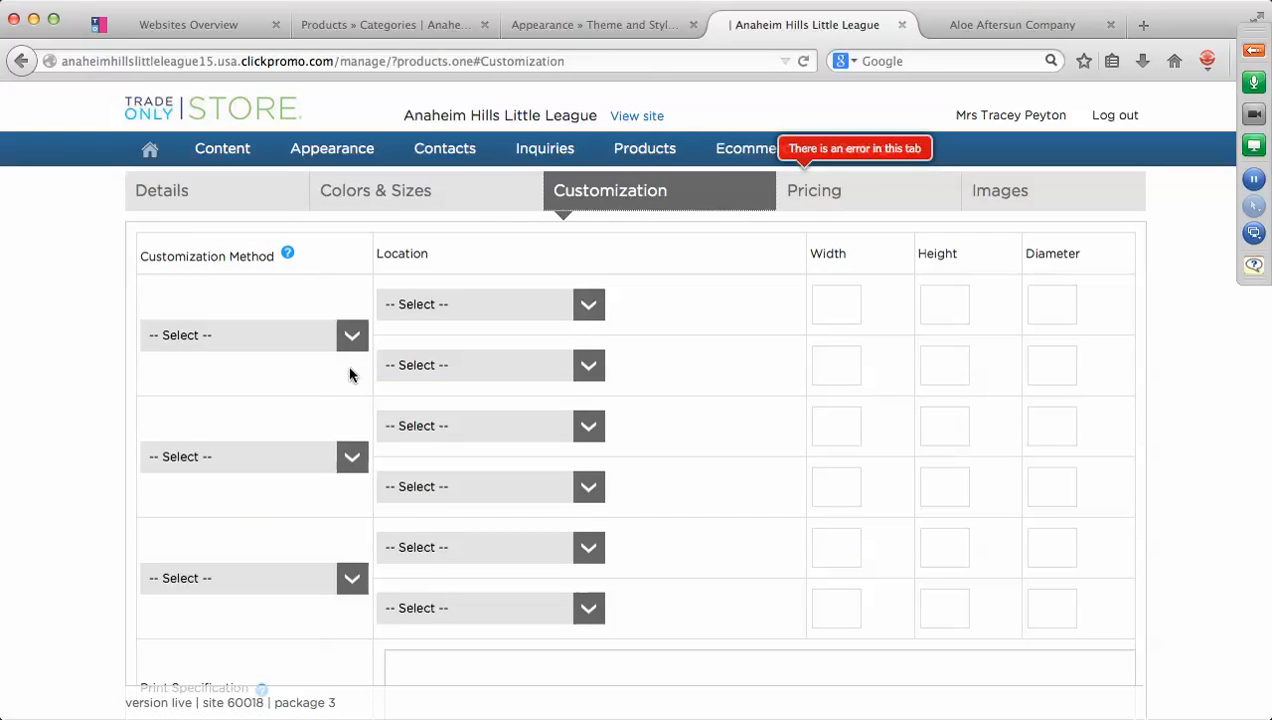
Set the first customization method to Screen with imprint location 1 Position.
click(351, 337)
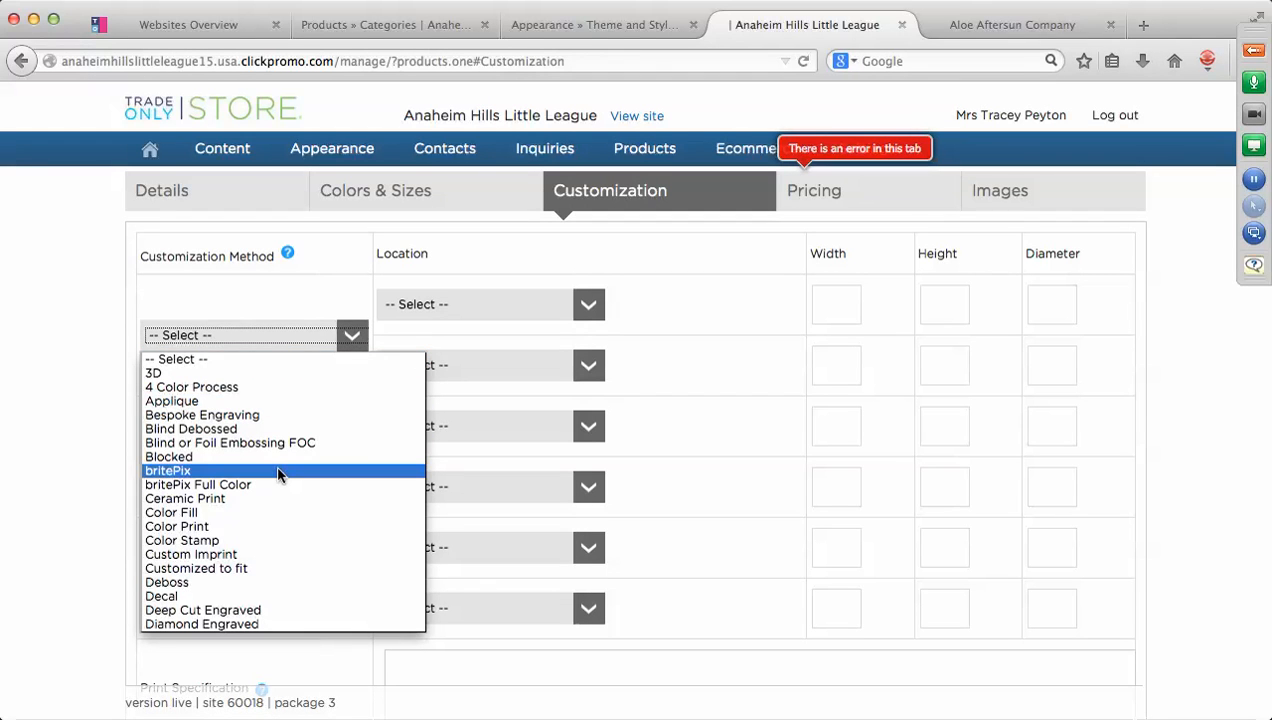
key(s)
scroll(200, 500, down, 2)
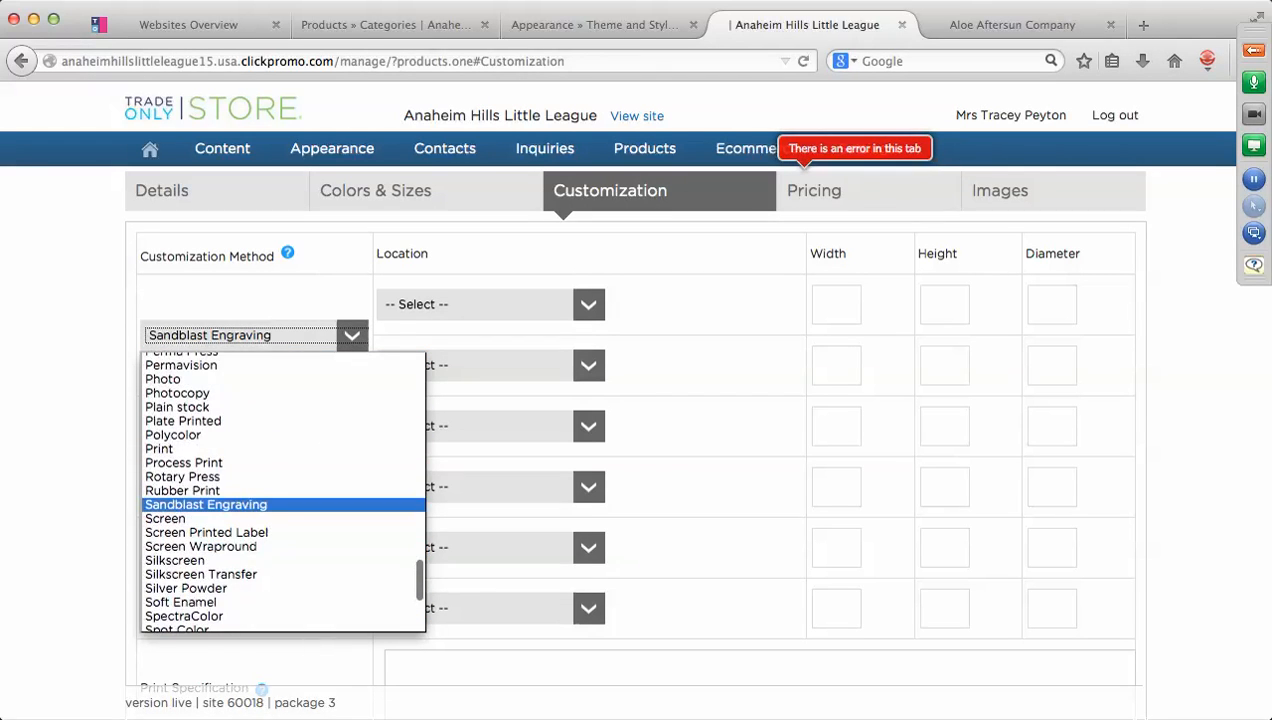
click(170, 519)
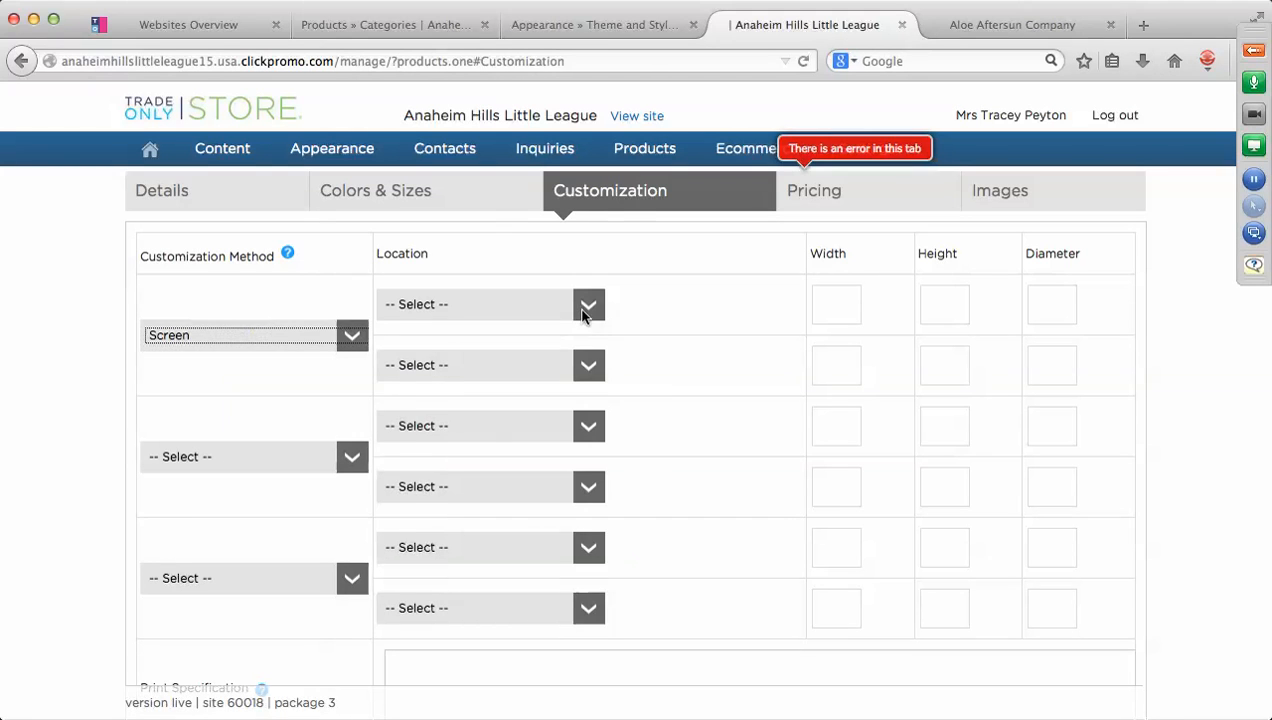
click(588, 305)
click(472, 343)
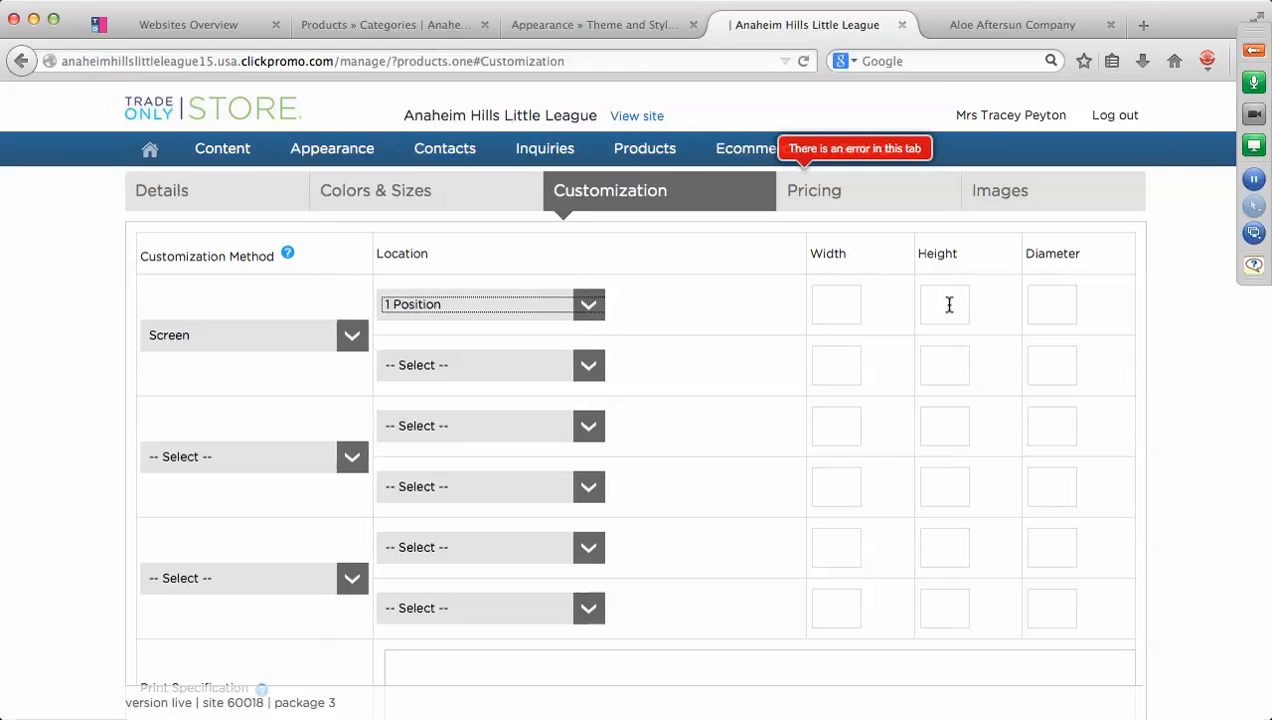
click(820, 200)
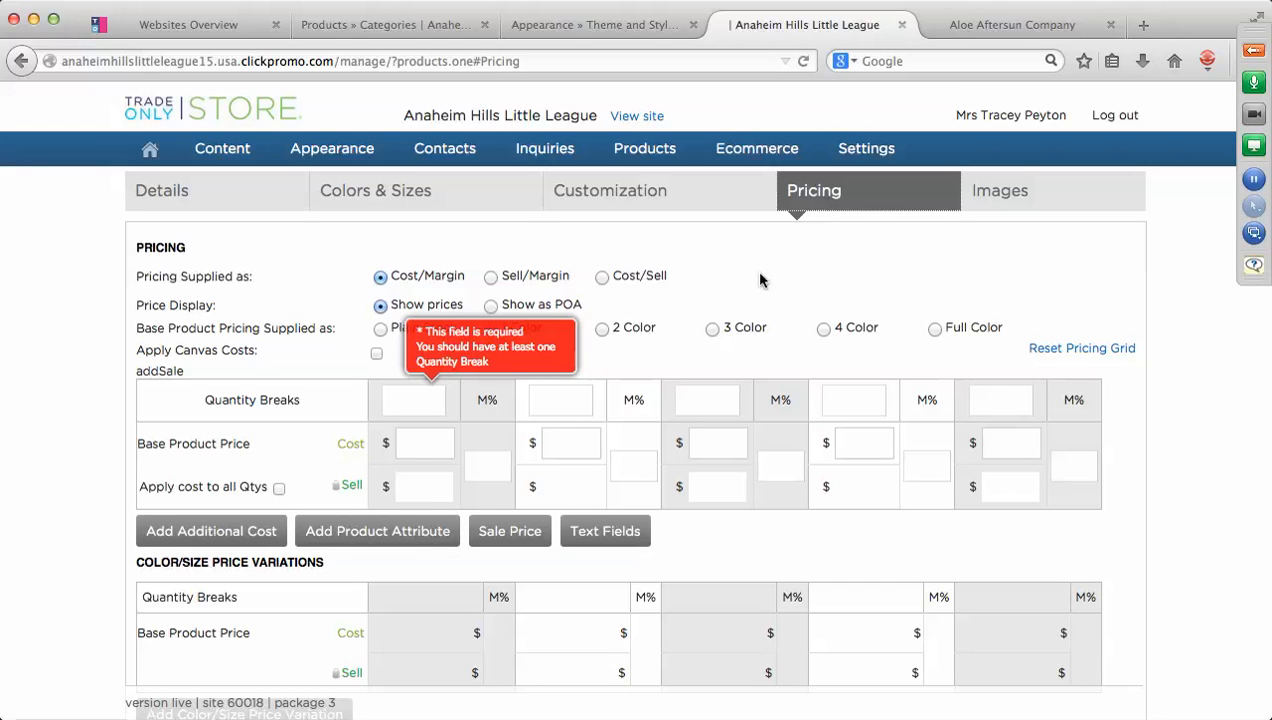
Choose Cost/Sell pricing and enter quantity breaks 1, 12 and 24.
click(601, 276)
click(421, 399)
text(o)
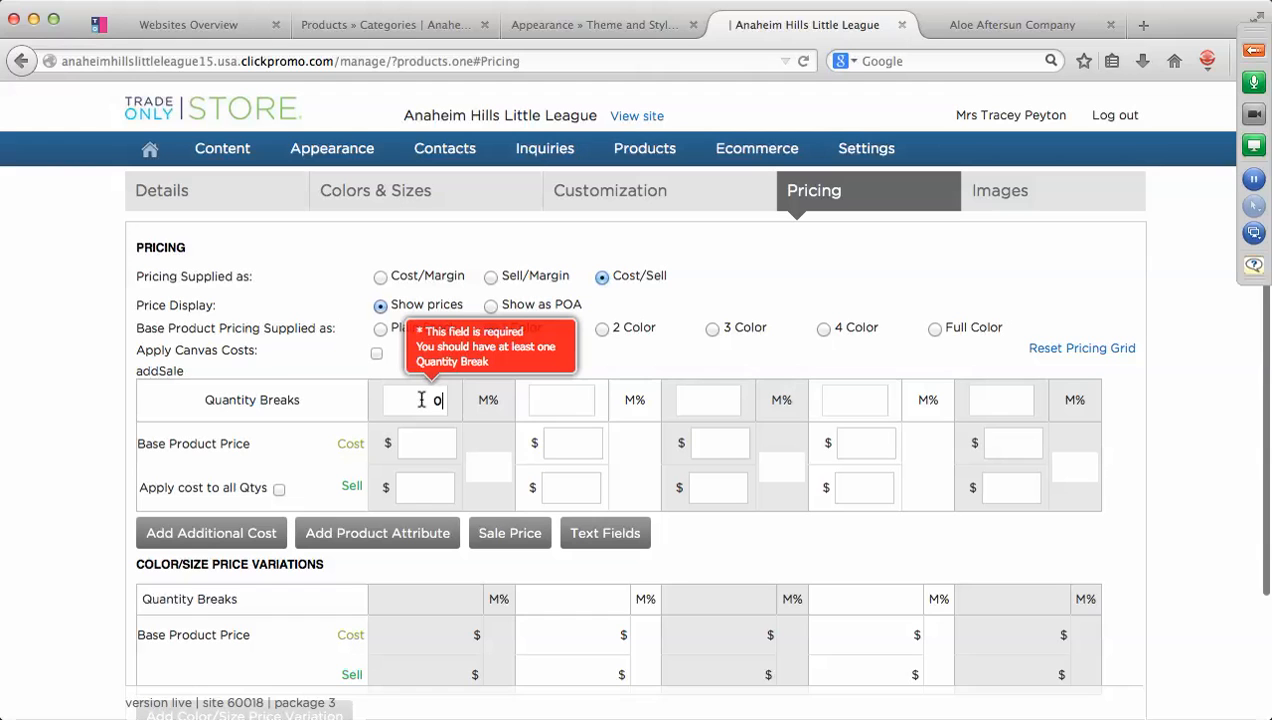
key(BackSpace)
text(1)
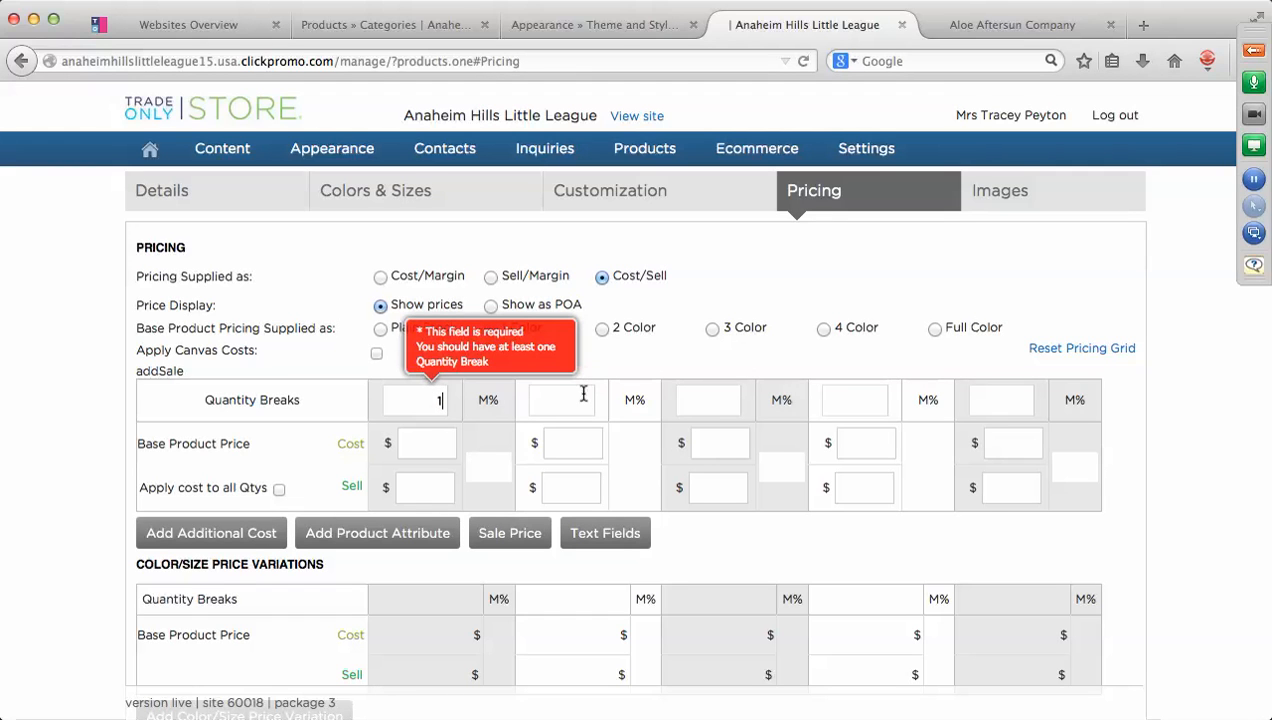
click(584, 397)
text(12)
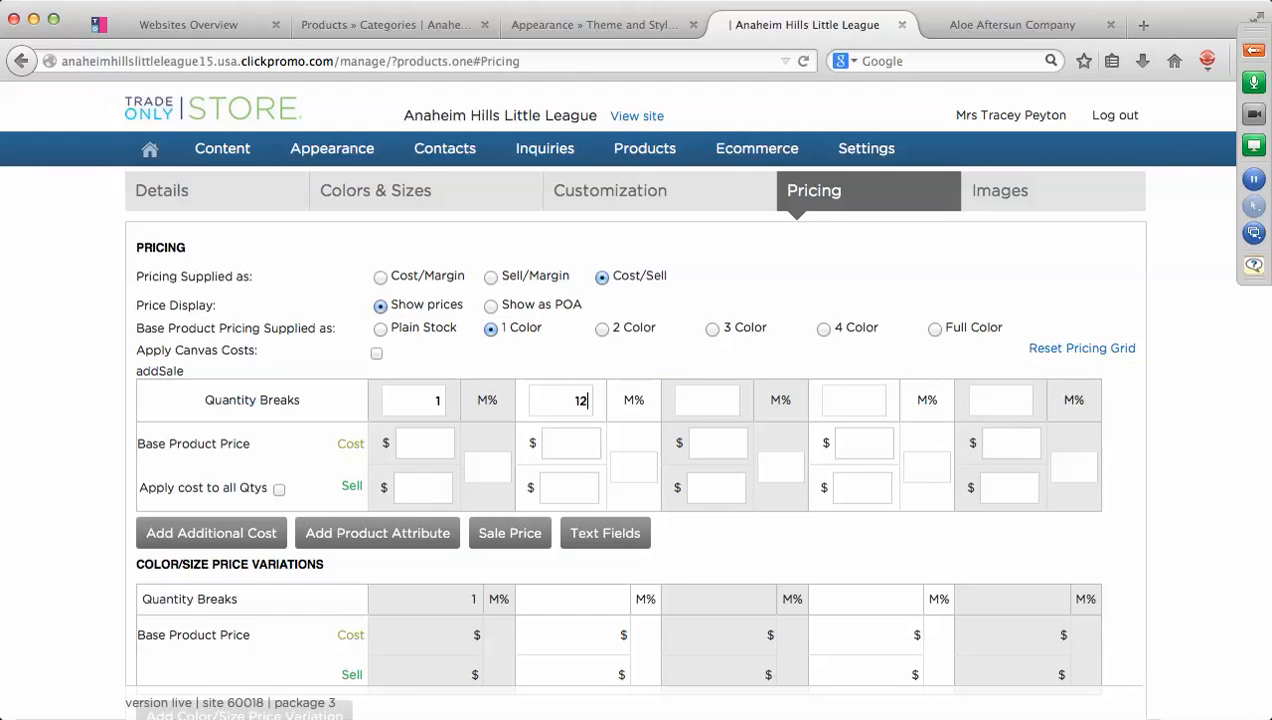
click(712, 399)
text(0)
text(4)
Price the 1-piece break at cost 5.00 and sell 8.00.
click(431, 444)
text(5.00)
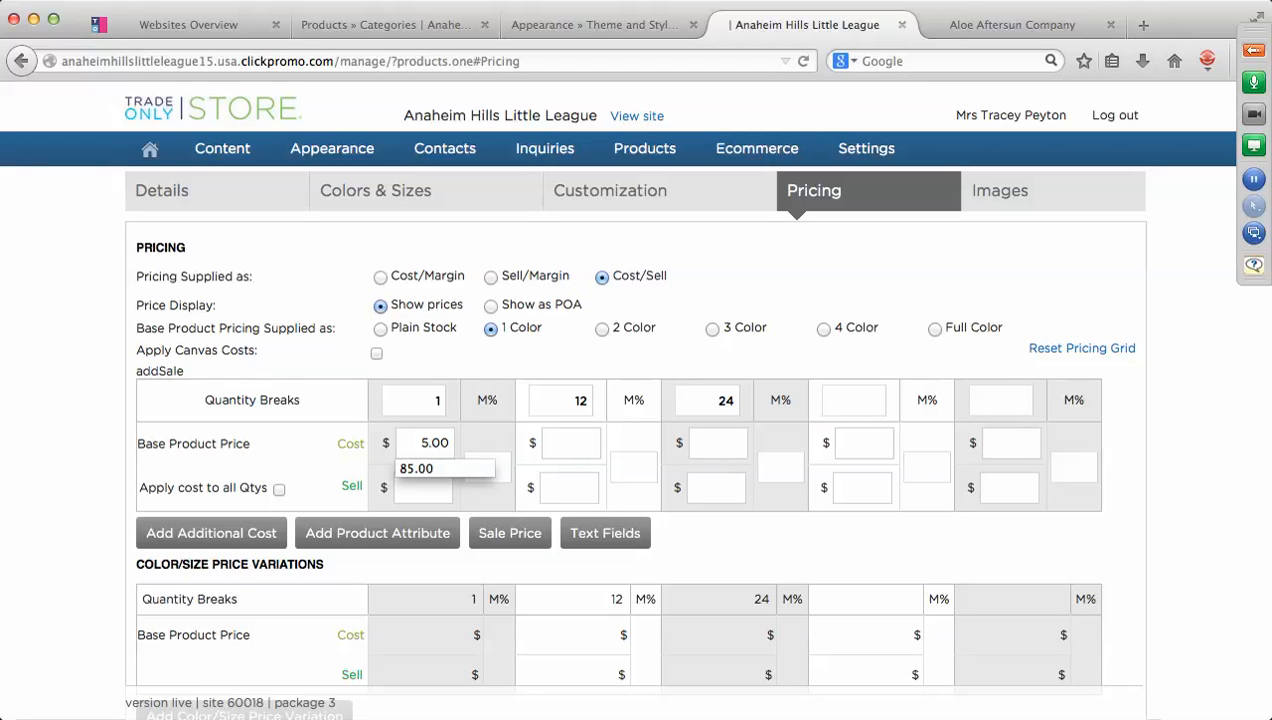
key(Tab)
text(0)
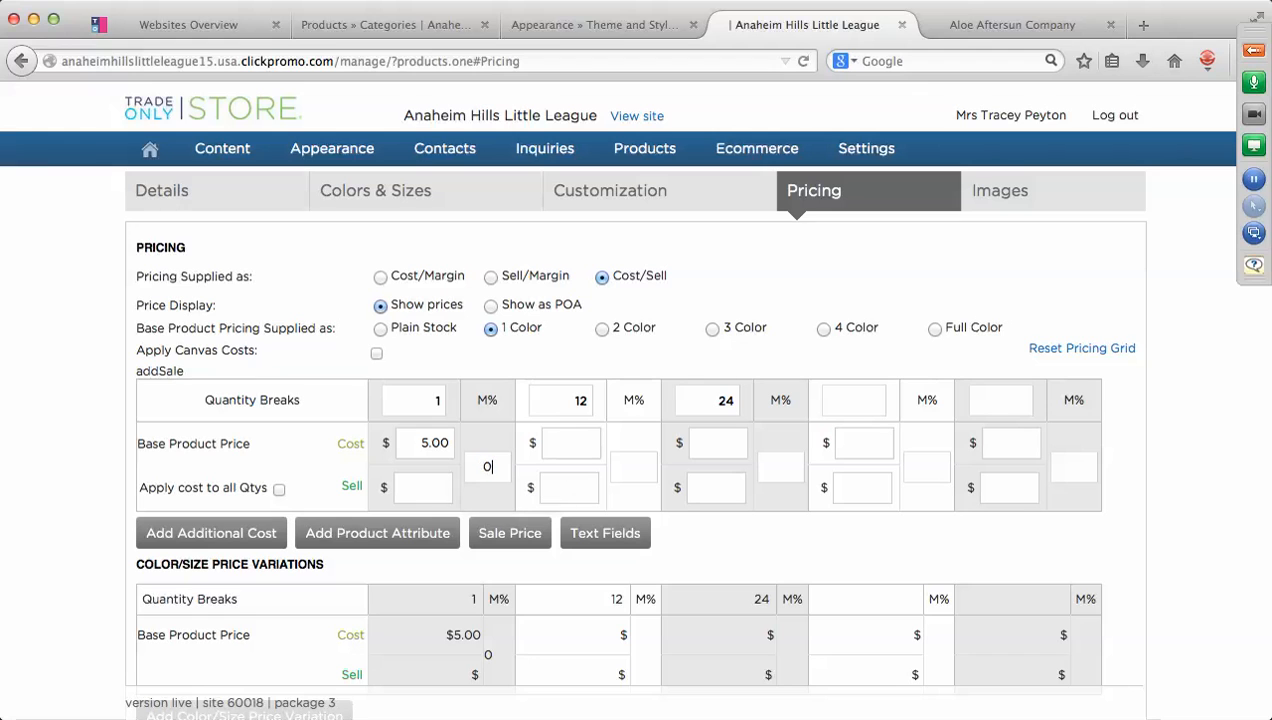
text(0)
key(BackSpace)
text(7.50)
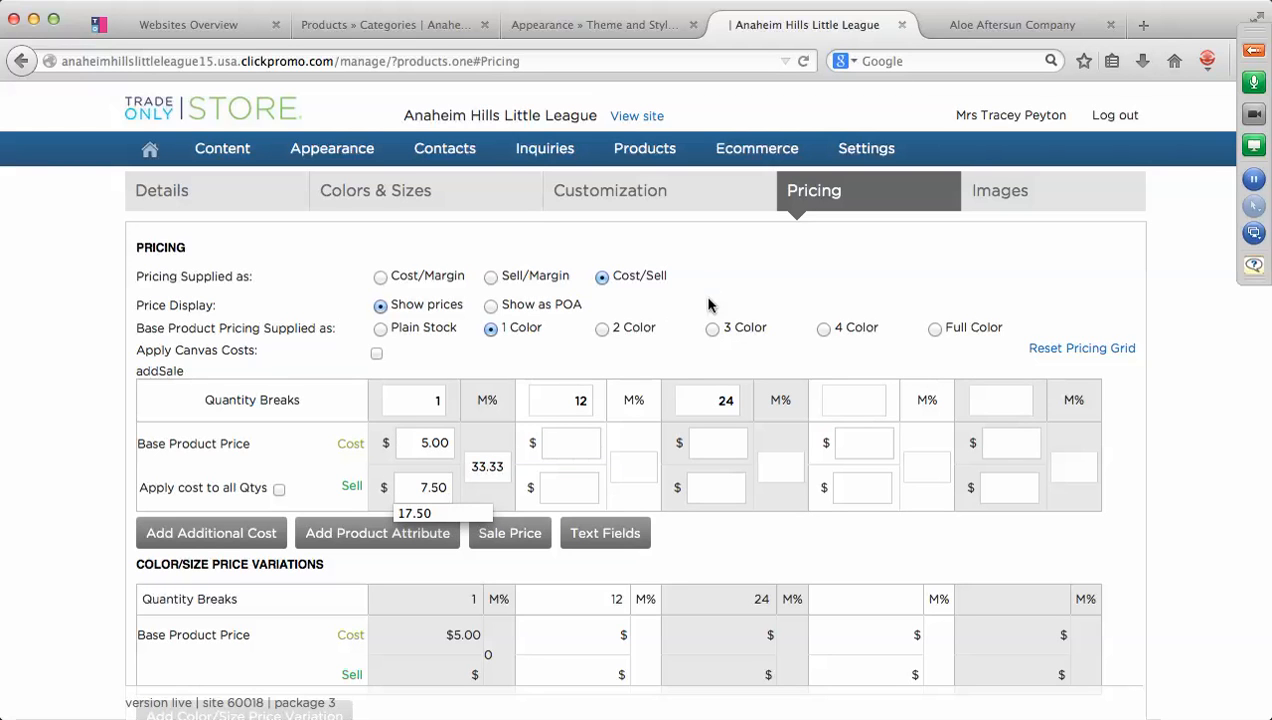
key(BackSpace)
key(BackSpace)
key(BackSpace)
key(BackSpace)
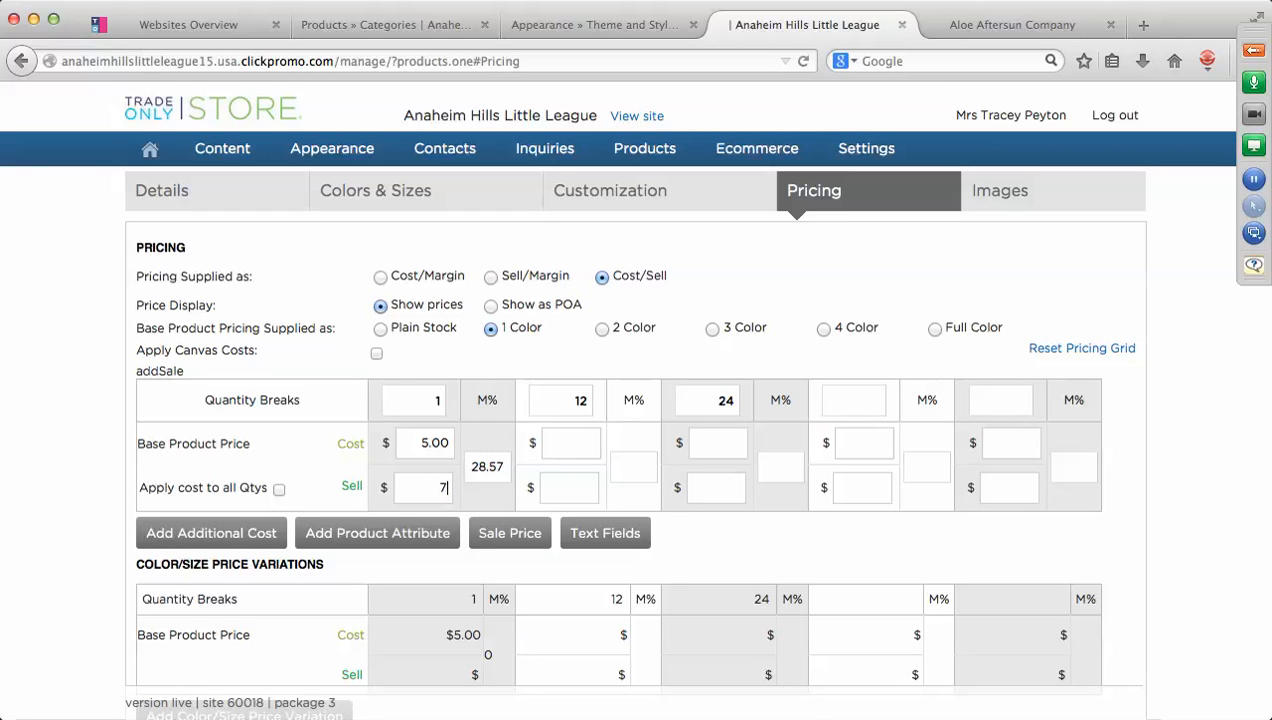
text(8.00)
Price the 12 and 24 breaks at cost 5.00/4.50 and sell 7.75/7.00.
click(558, 446)
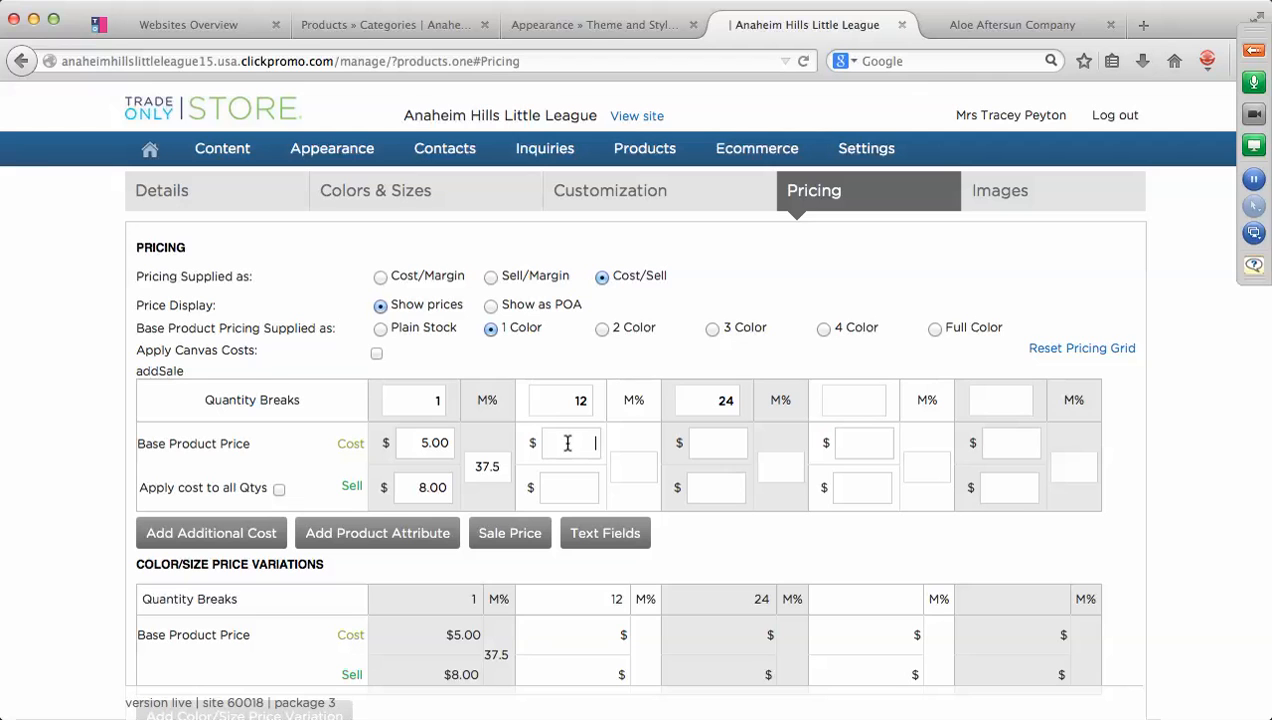
text(5.00)
click(572, 487)
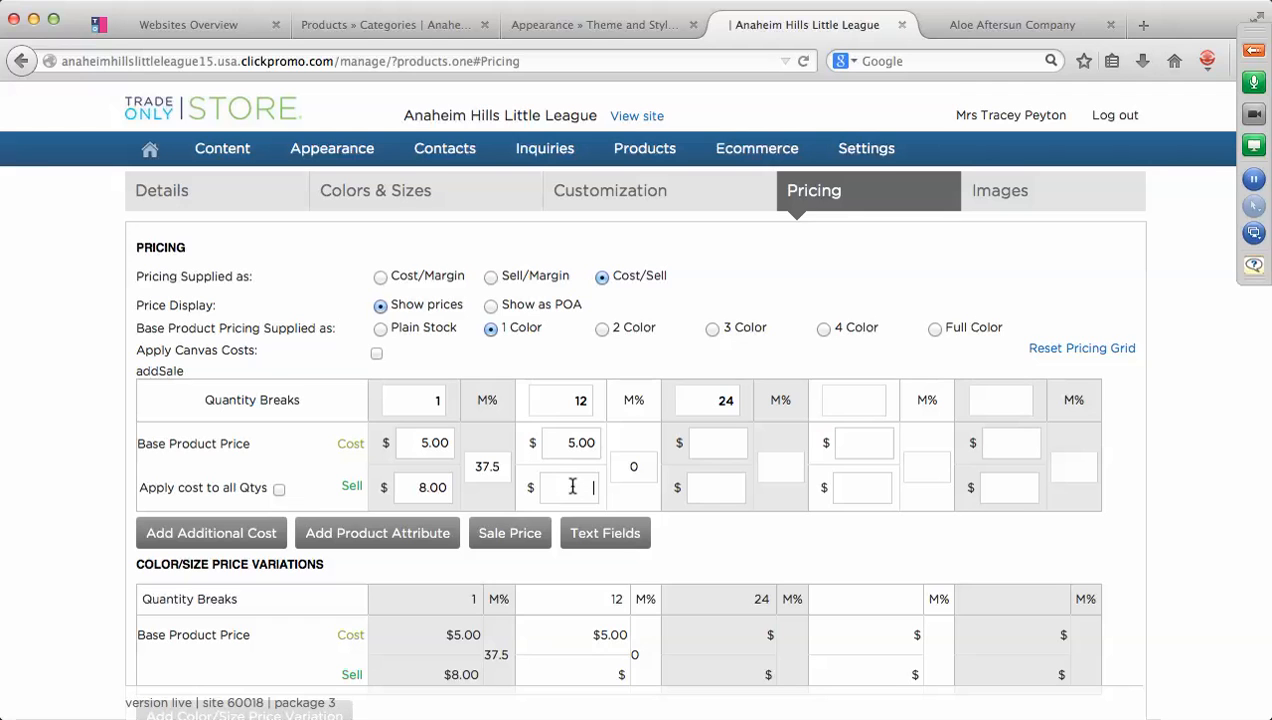
text(7.75)
click(724, 442)
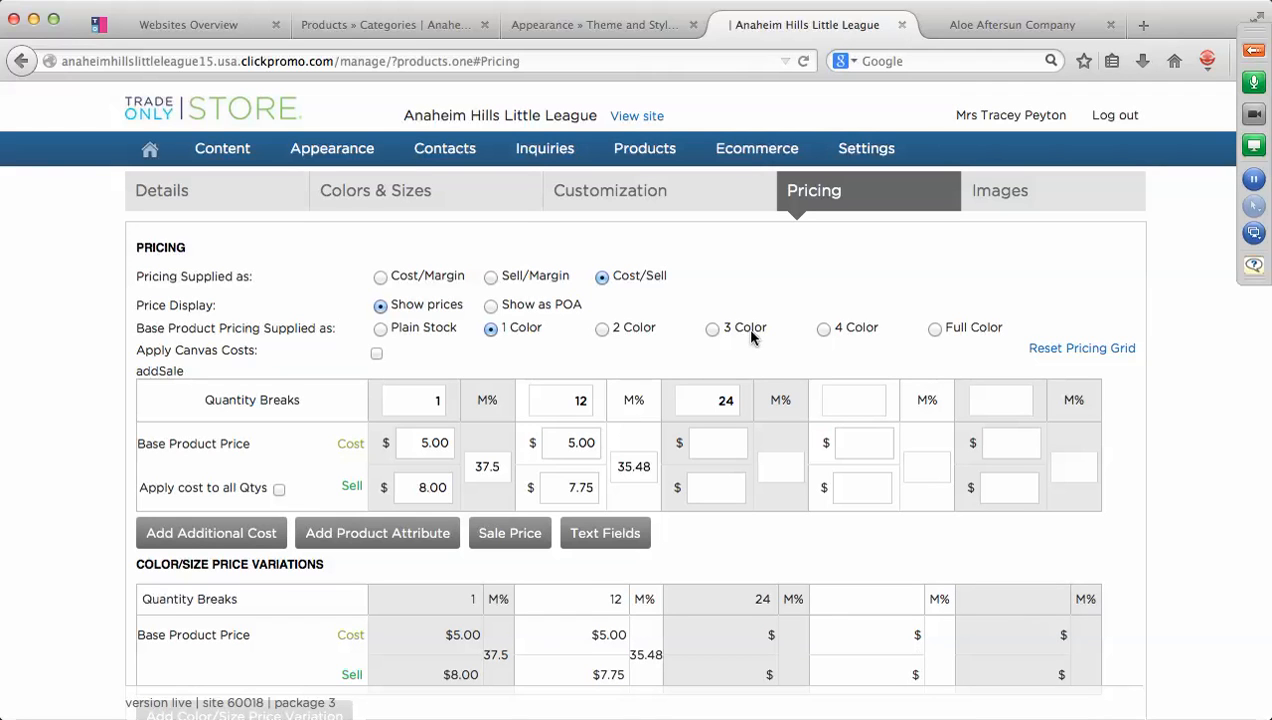
text(4.50)
click(726, 489)
text(7.00)
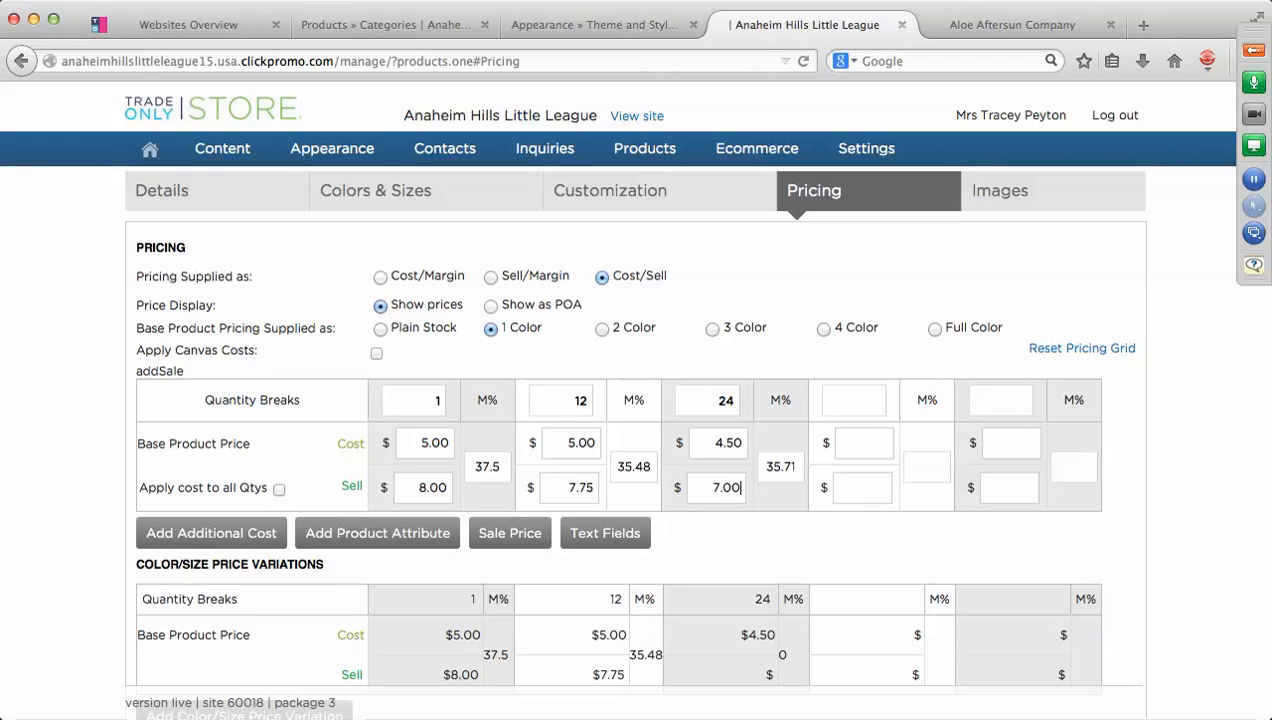
click(868, 273)
scroll(1190, 443, down, 2)
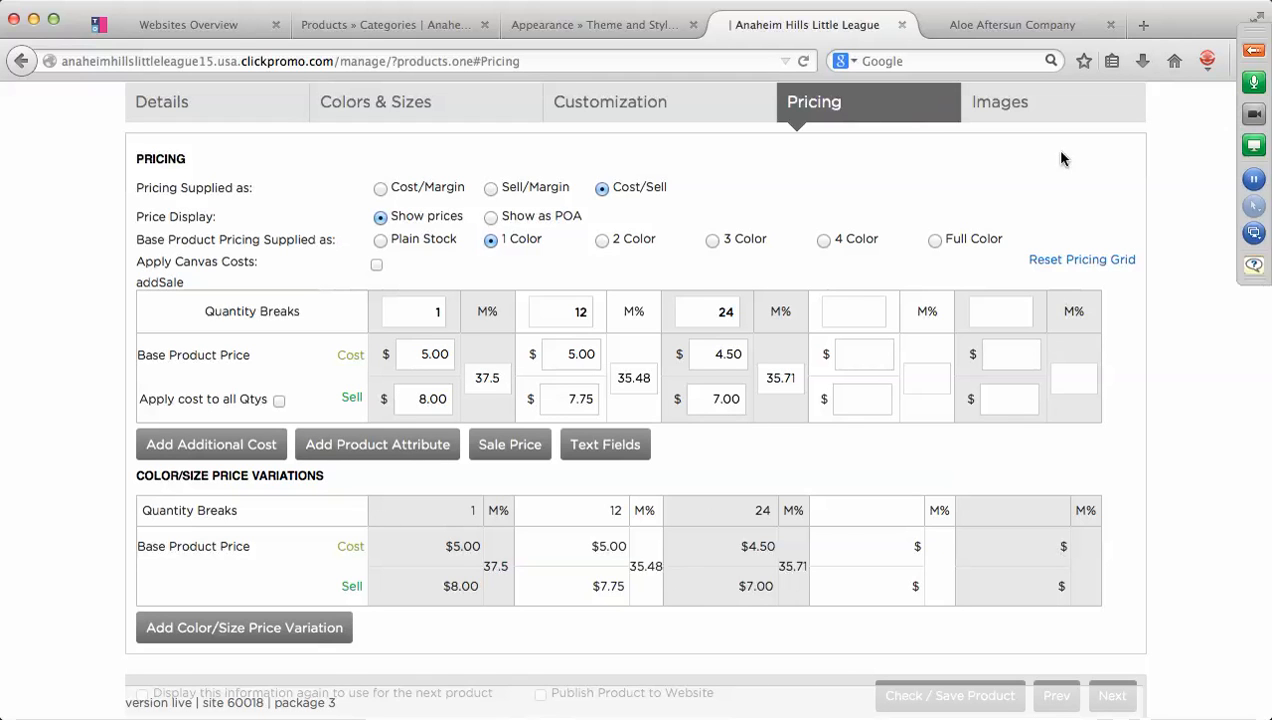
Find burnout tshirt.jpeg in the file browser and upload it as the product image.
click(1010, 110)
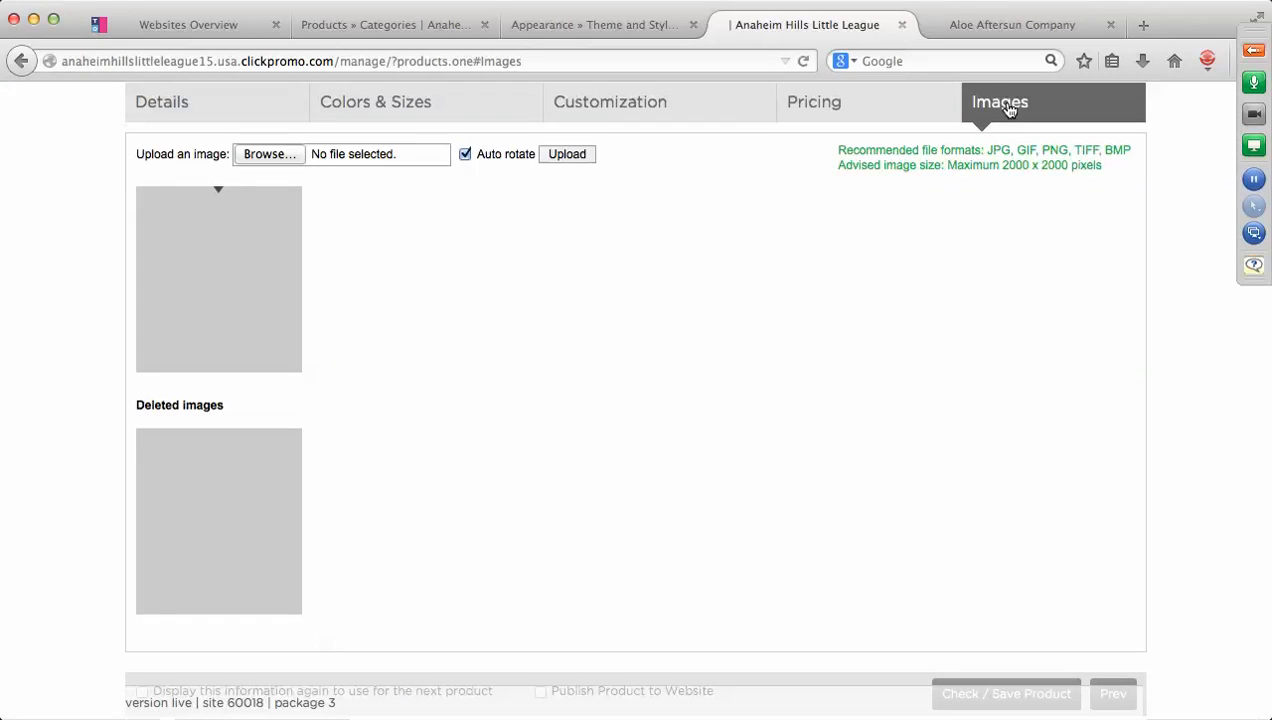
click(278, 160)
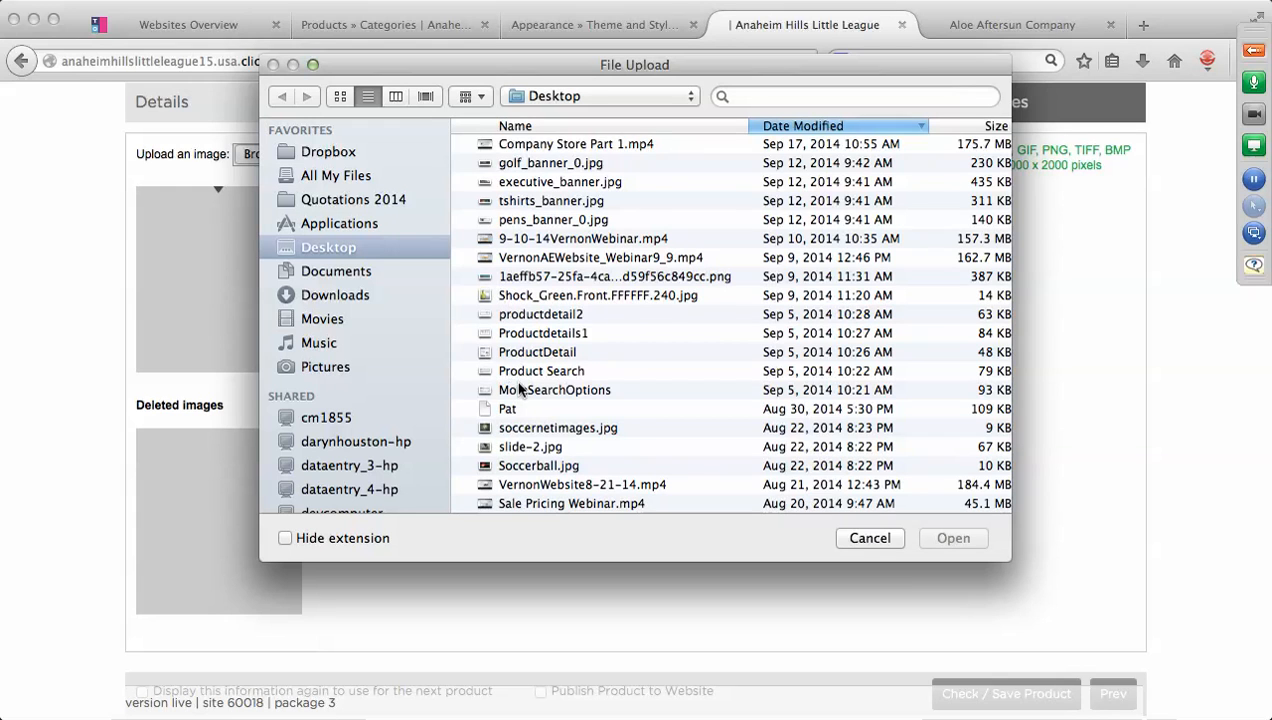
scroll(583, 400, down, 5)
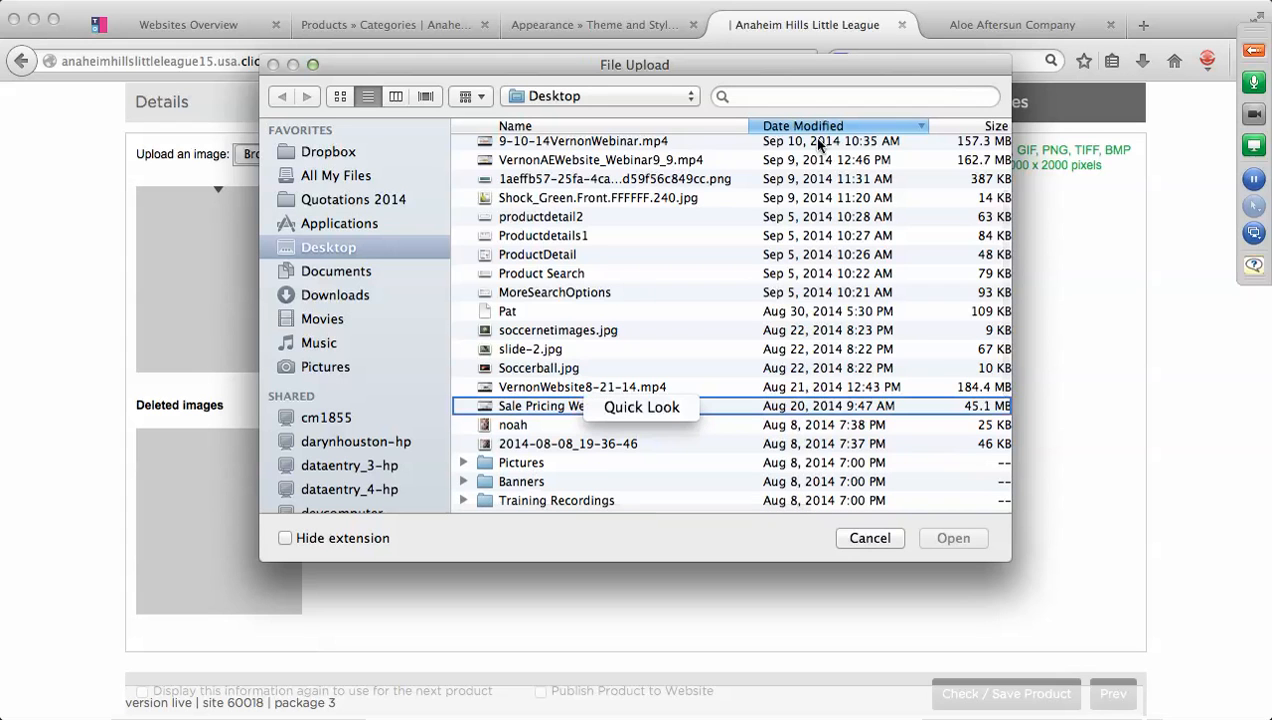
click(787, 97)
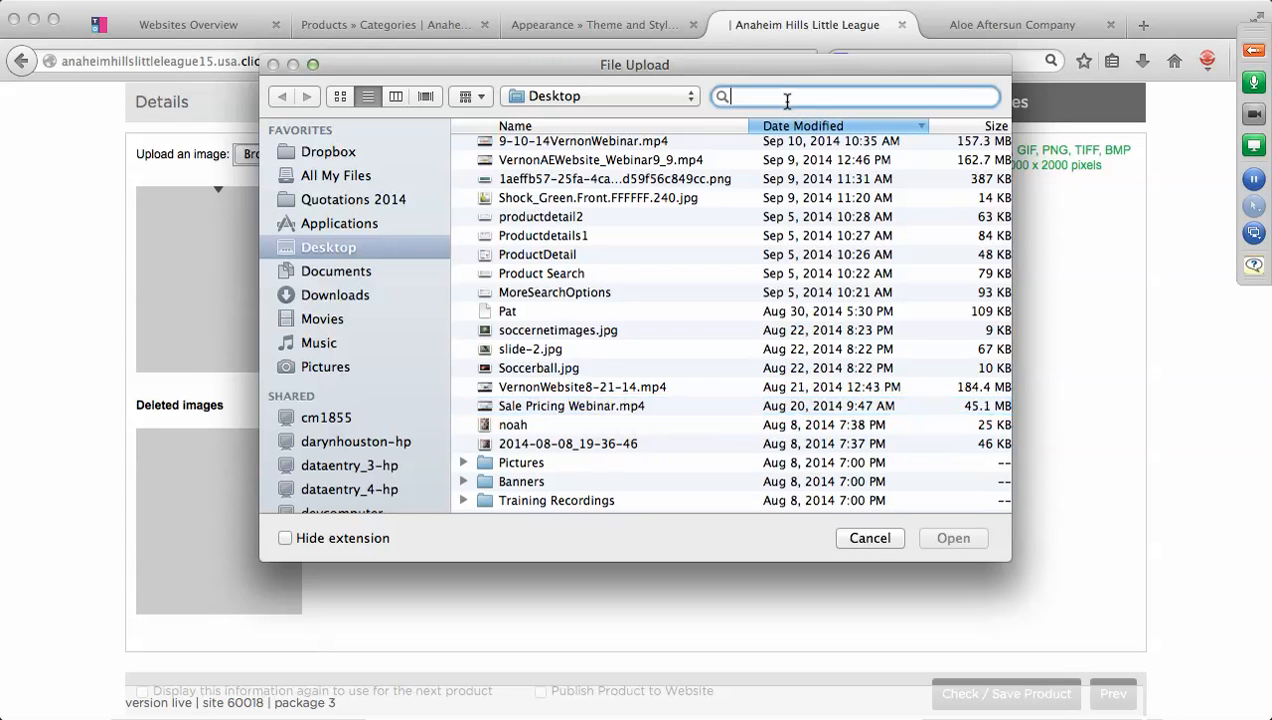
text(burnout t)
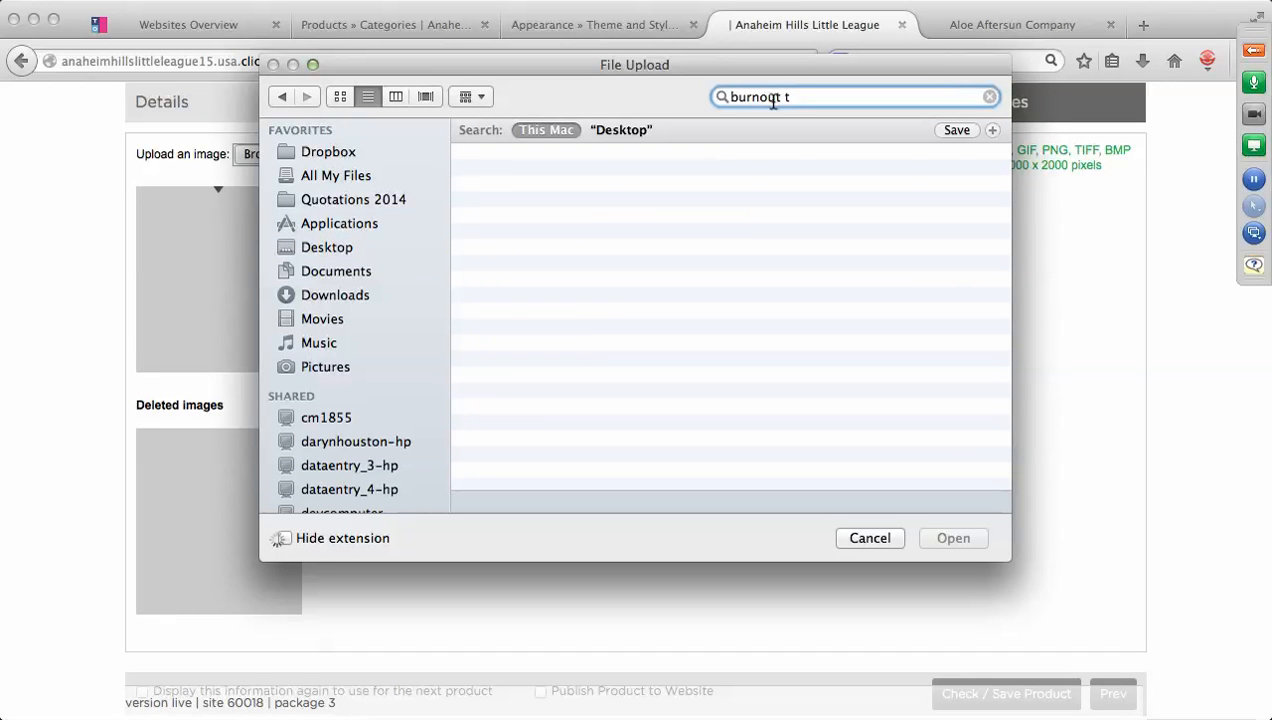
click(603, 182)
click(603, 182)
click(945, 540)
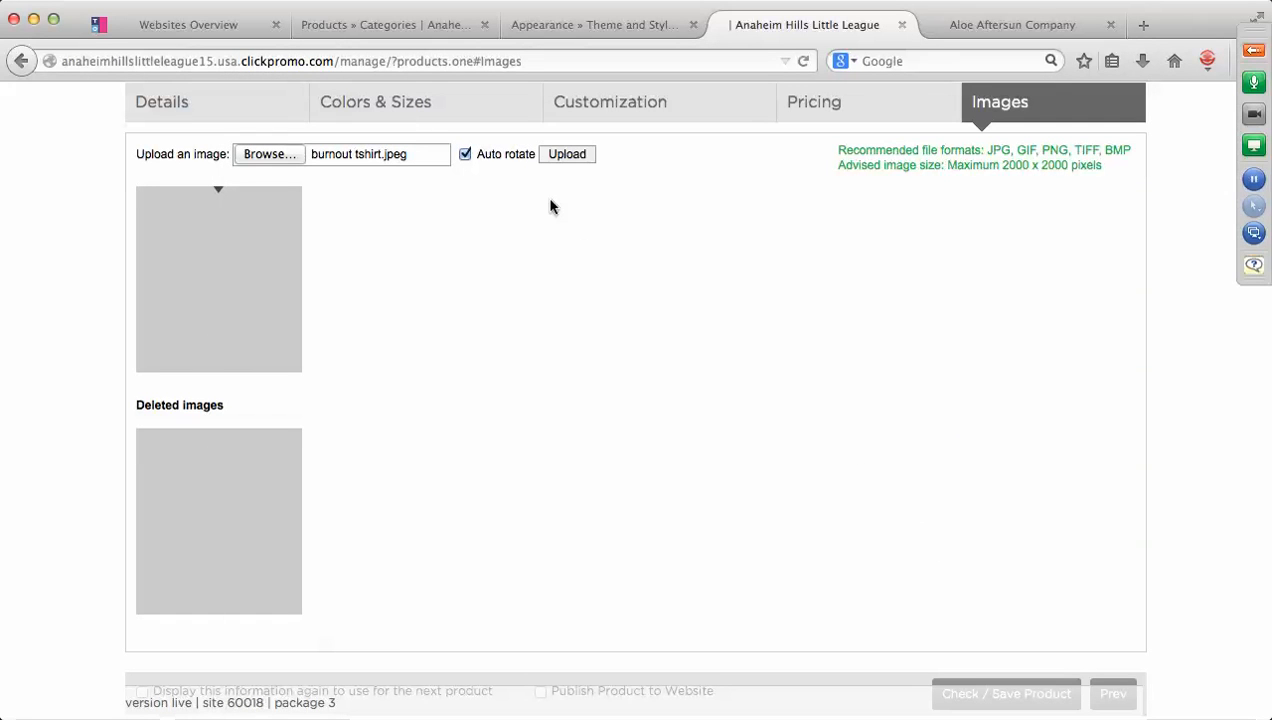
click(567, 155)
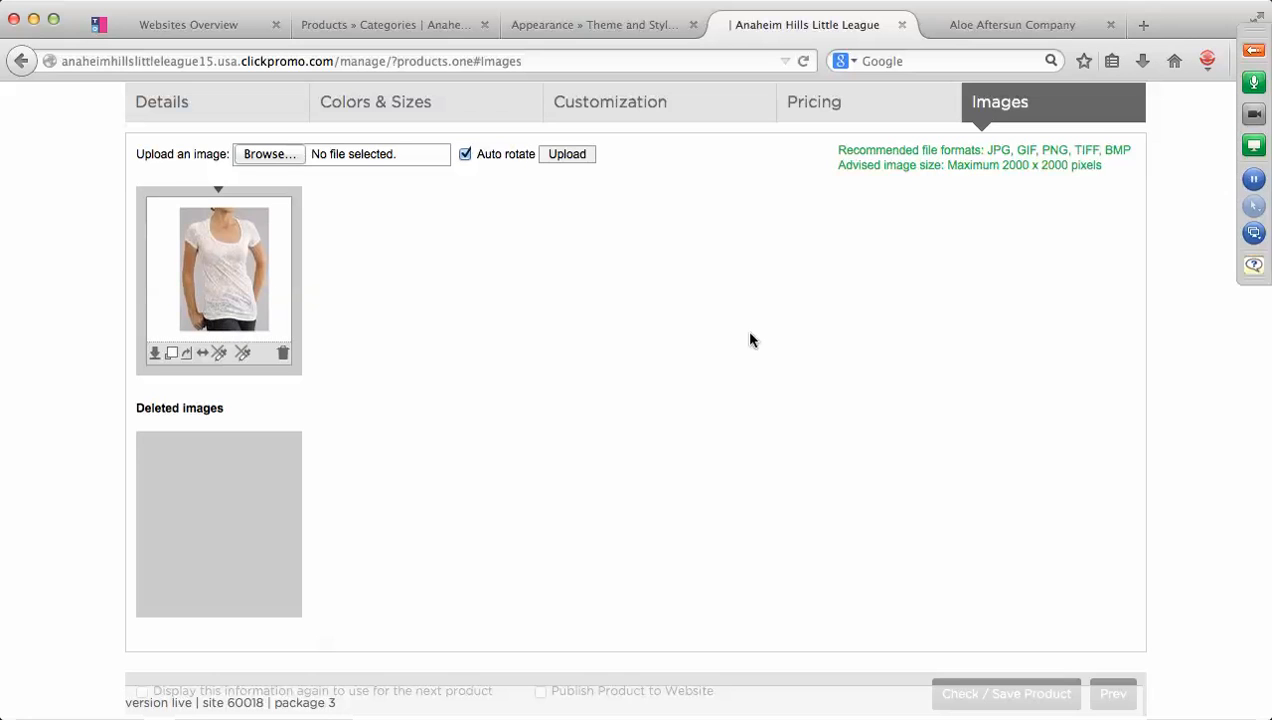
Enable Publish Product to Website, then Check / Save the new product.
scroll(893, 353, down, 1)
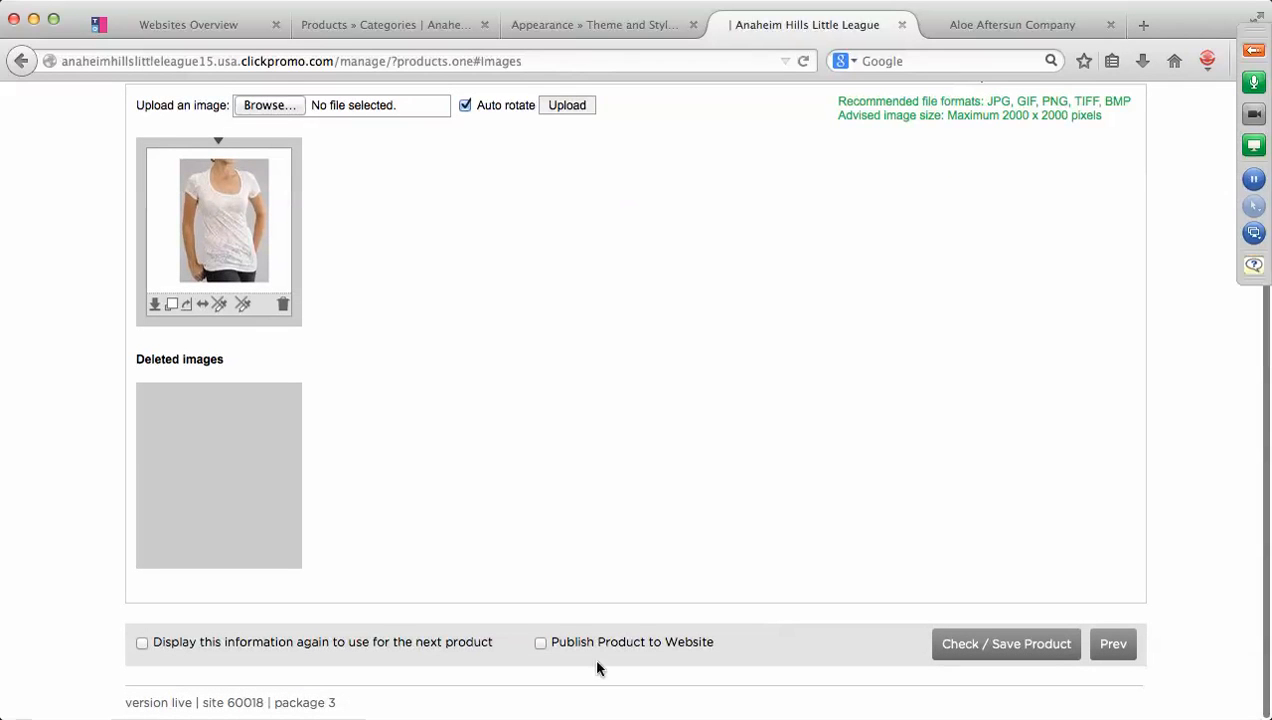
click(540, 642)
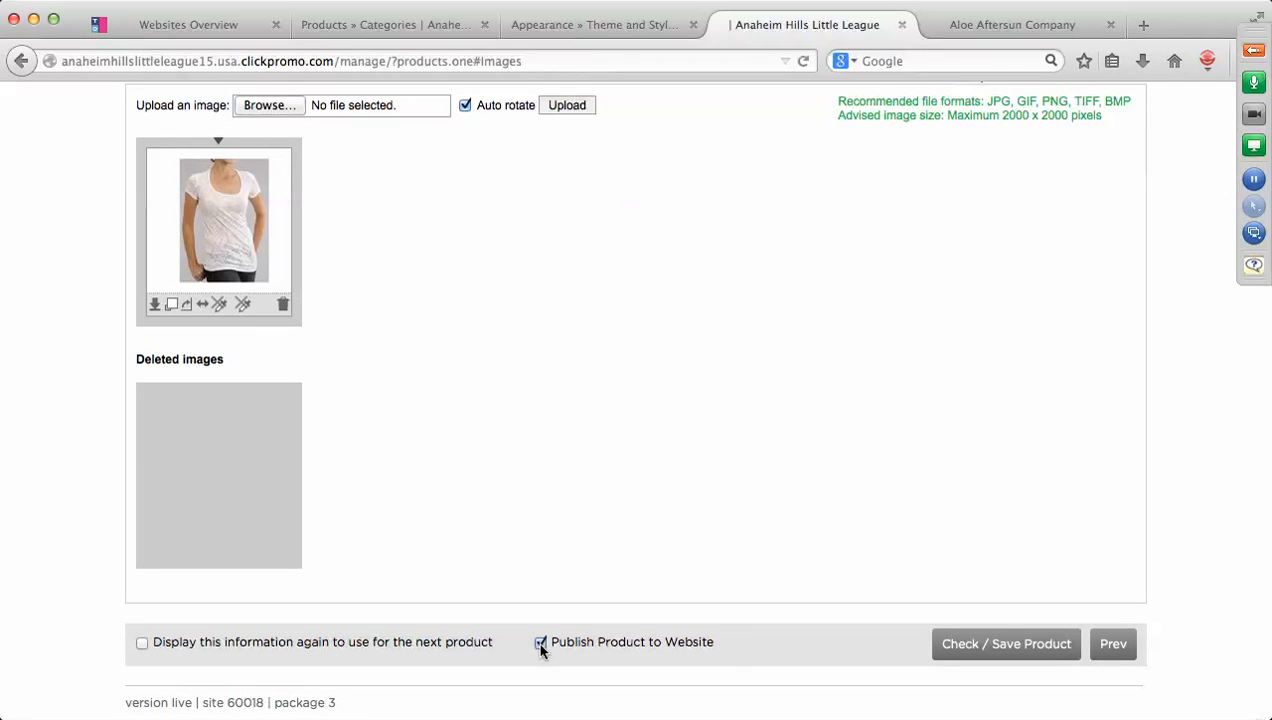
click(1003, 650)
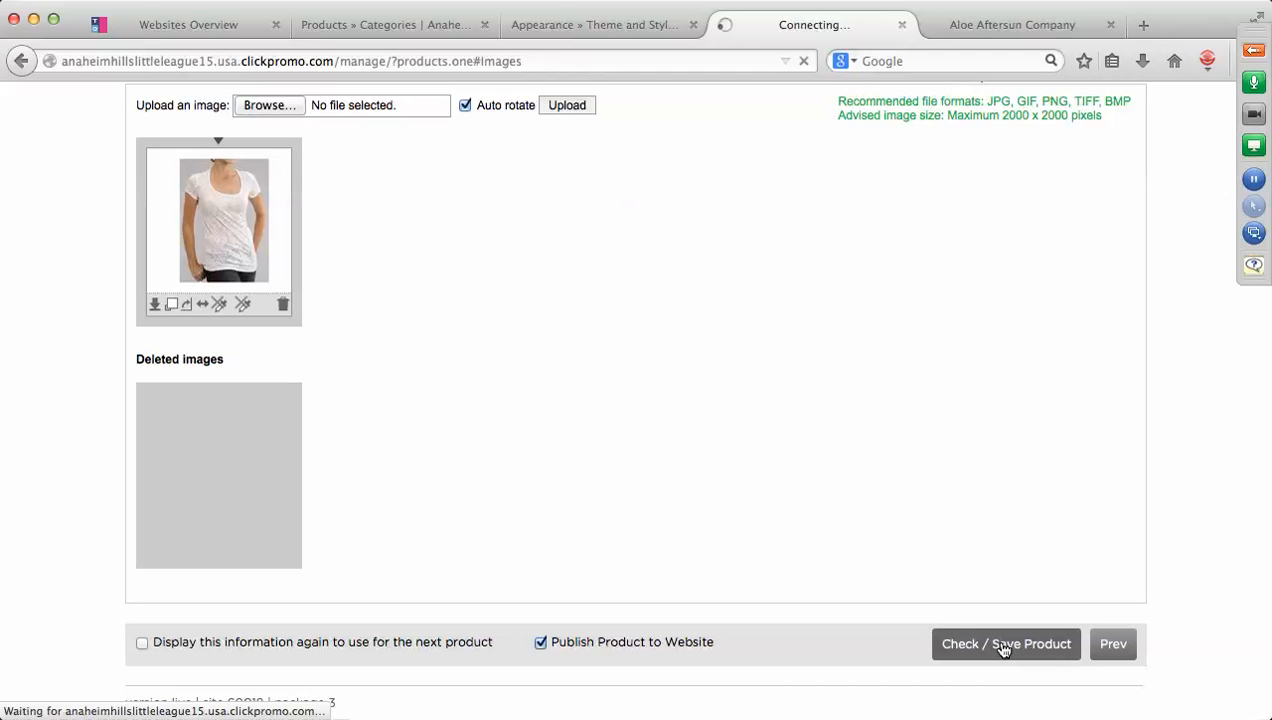
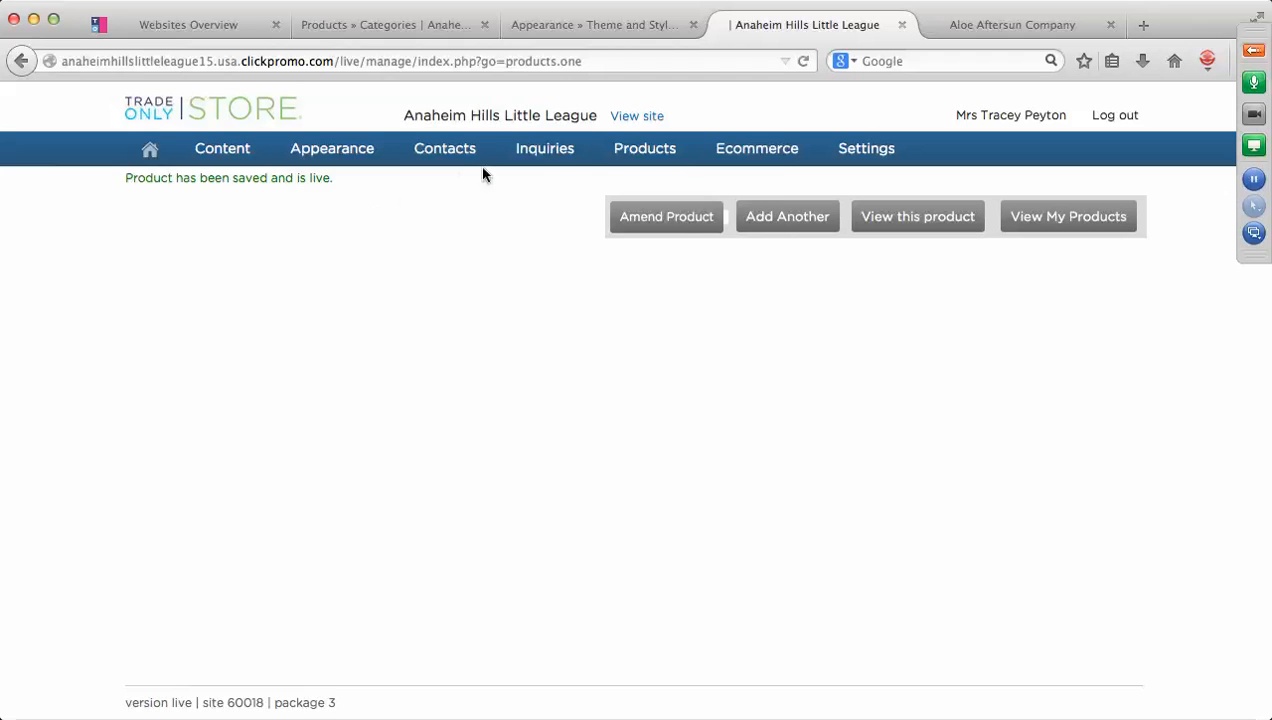
Run a Find a Product keyword search for 'drinkware' and scroll through the 1278 results.
mouse_move(636, 158)
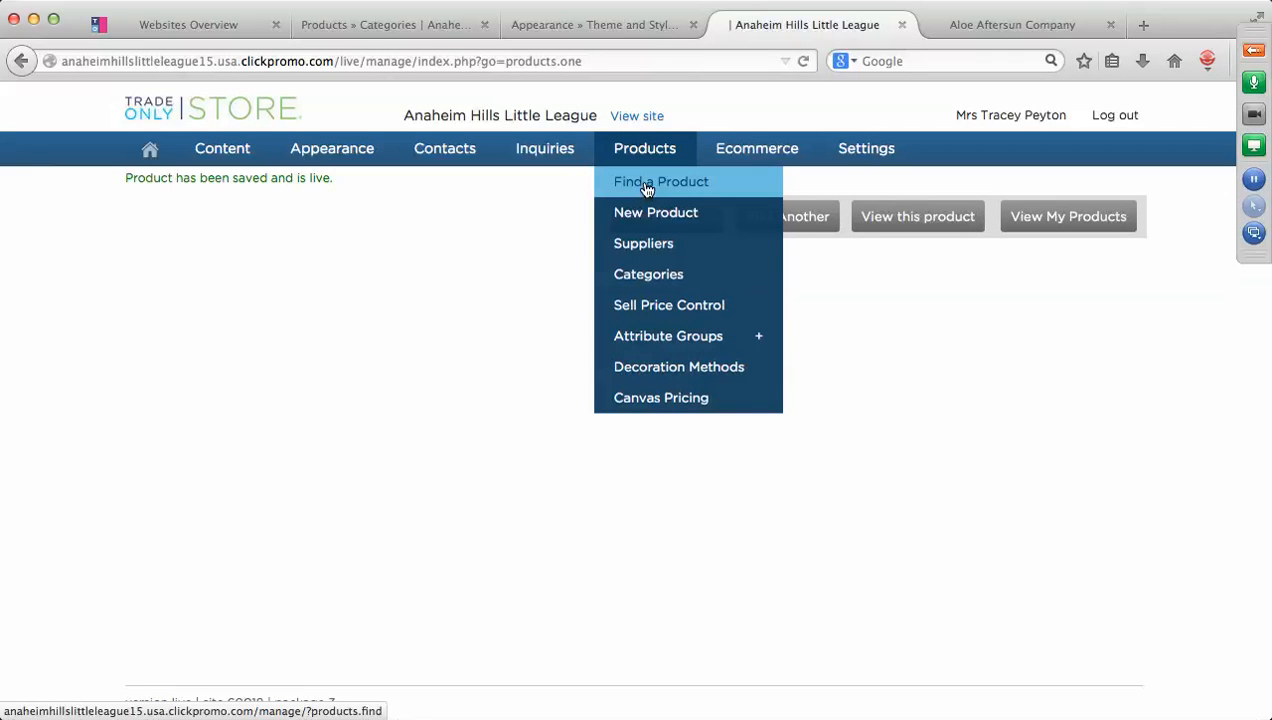
click(646, 190)
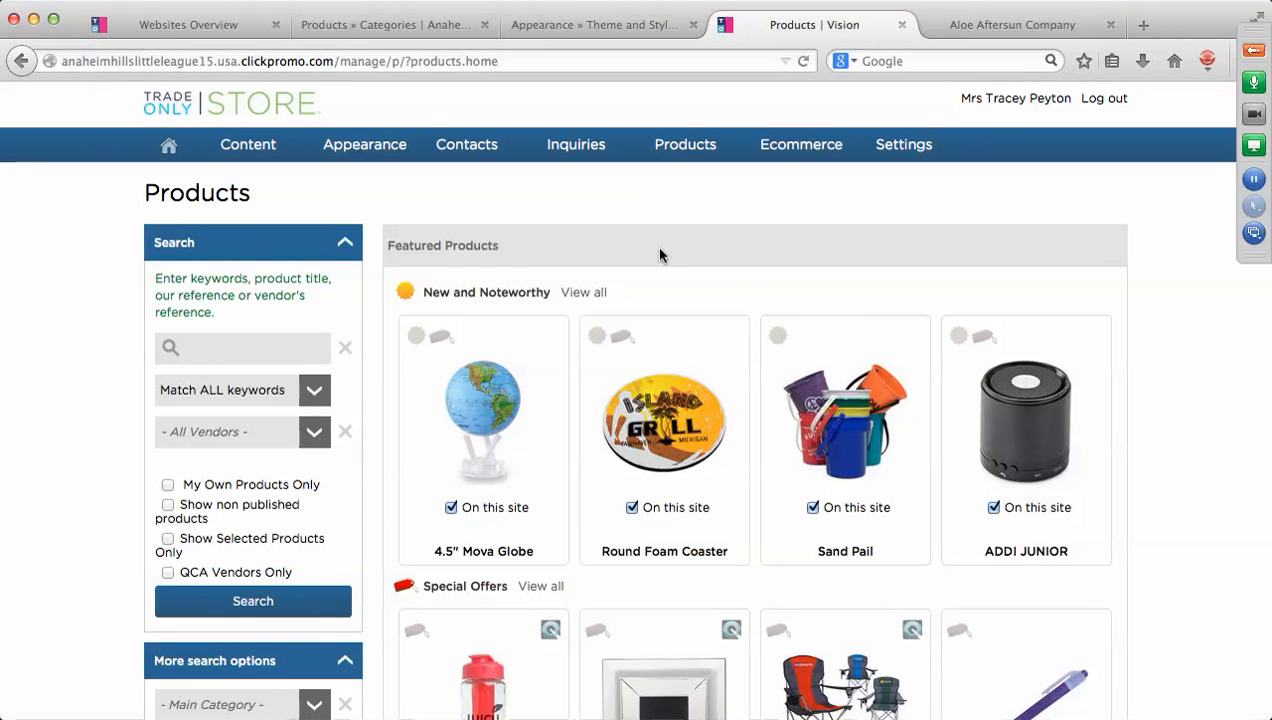
scroll(685, 215, down, 3)
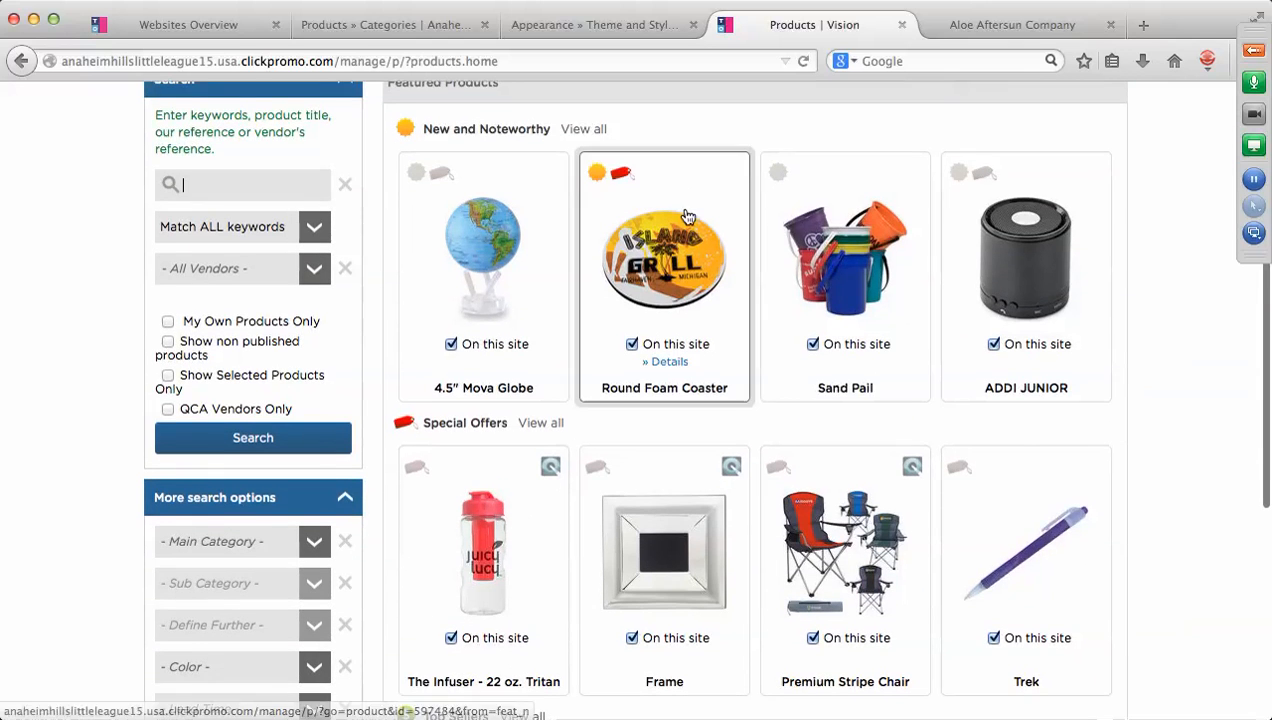
click(282, 187)
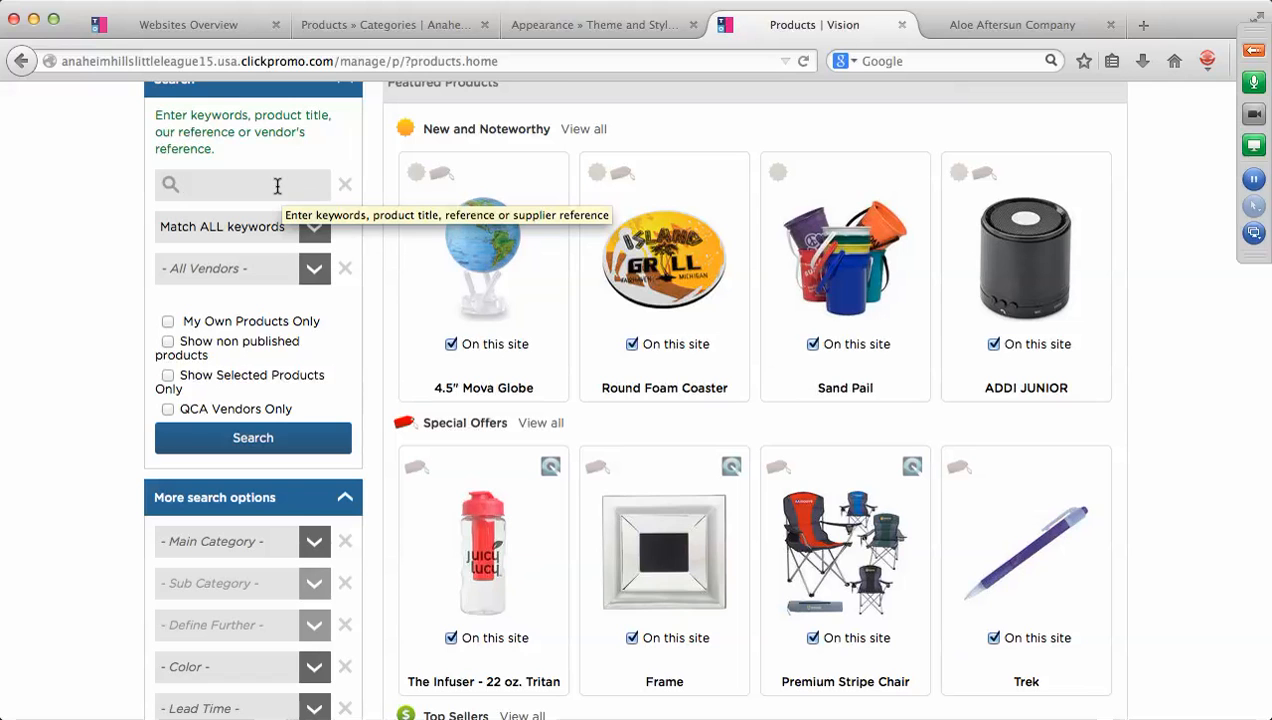
text(drink)
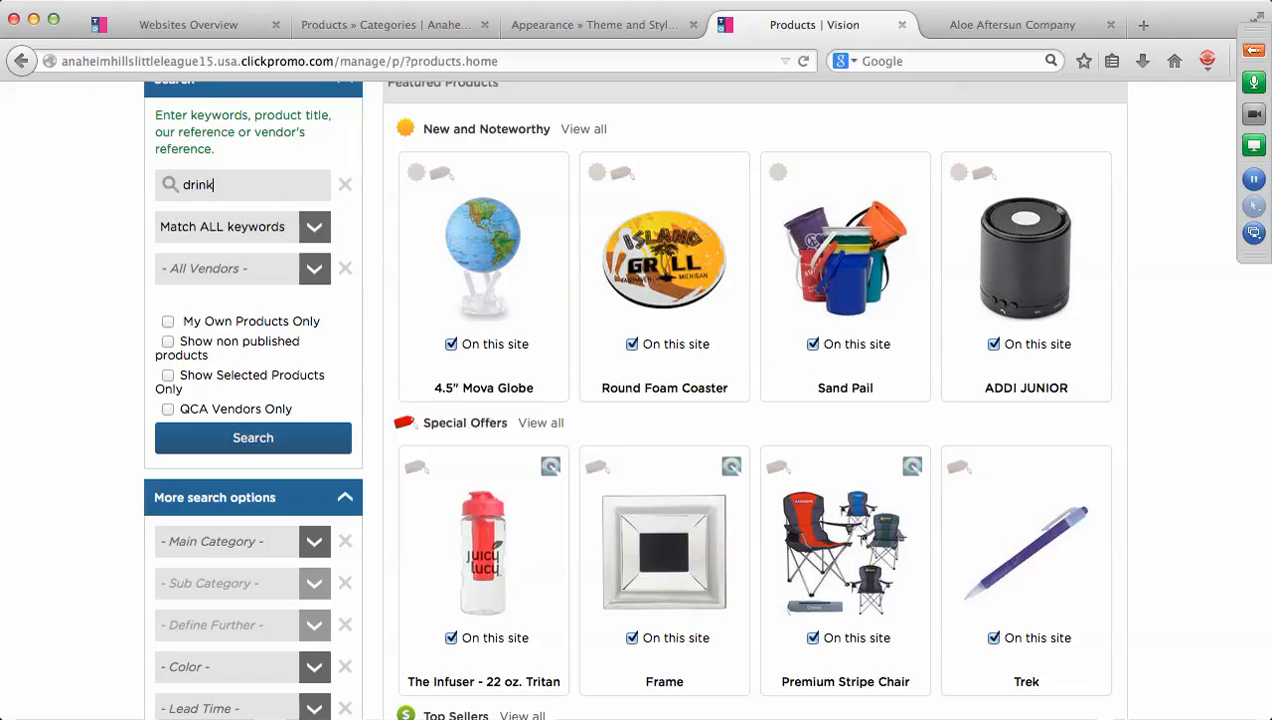
text(ware)
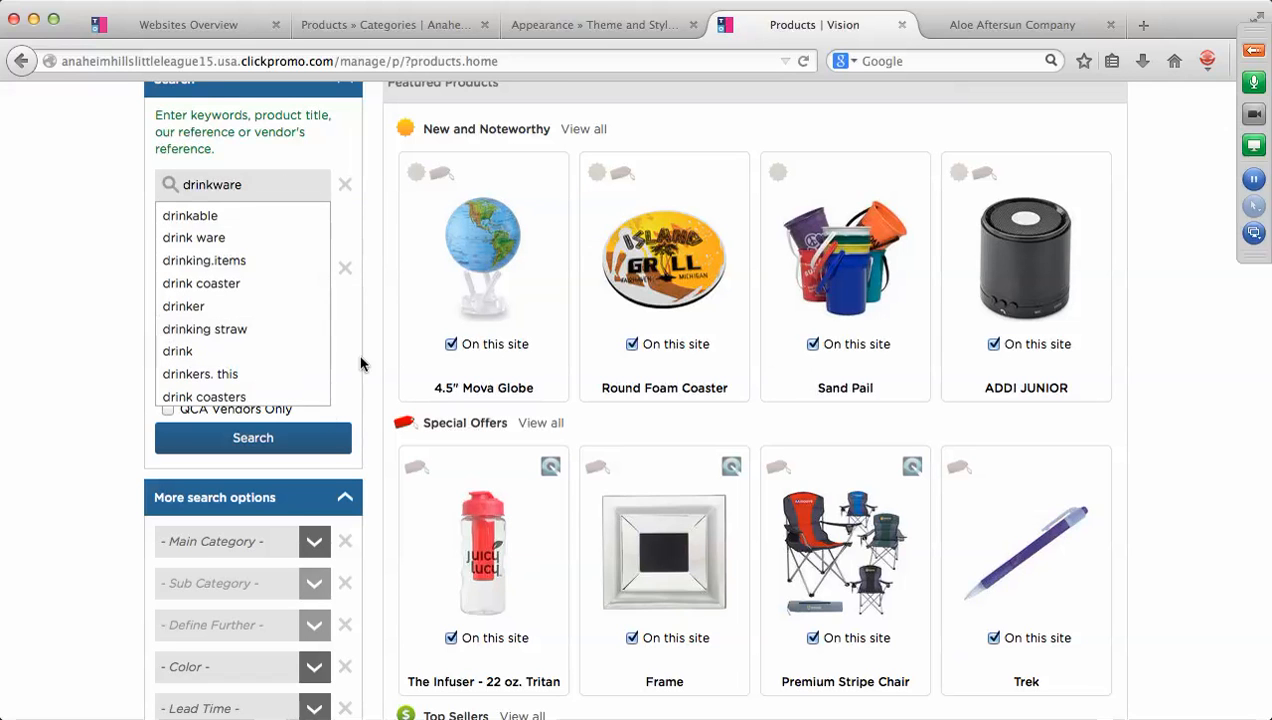
click(253, 438)
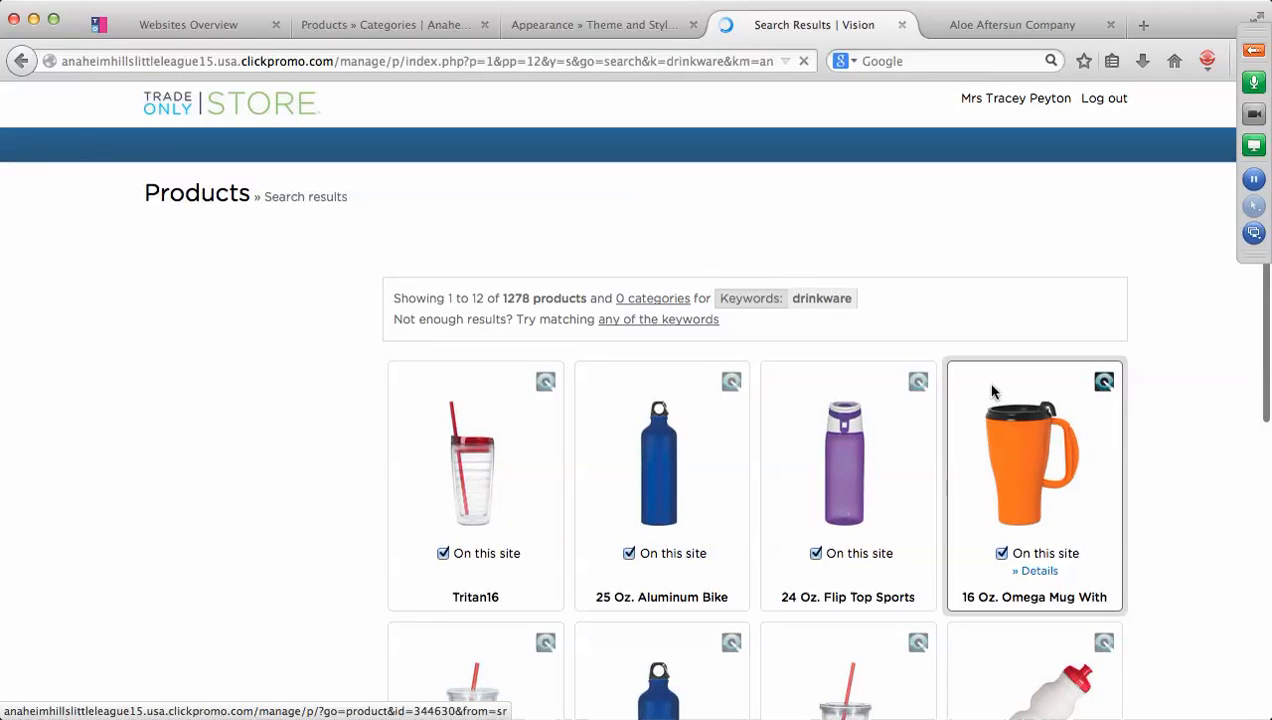
scroll(992, 392, down, 5)
scroll(992, 392, down, 5)
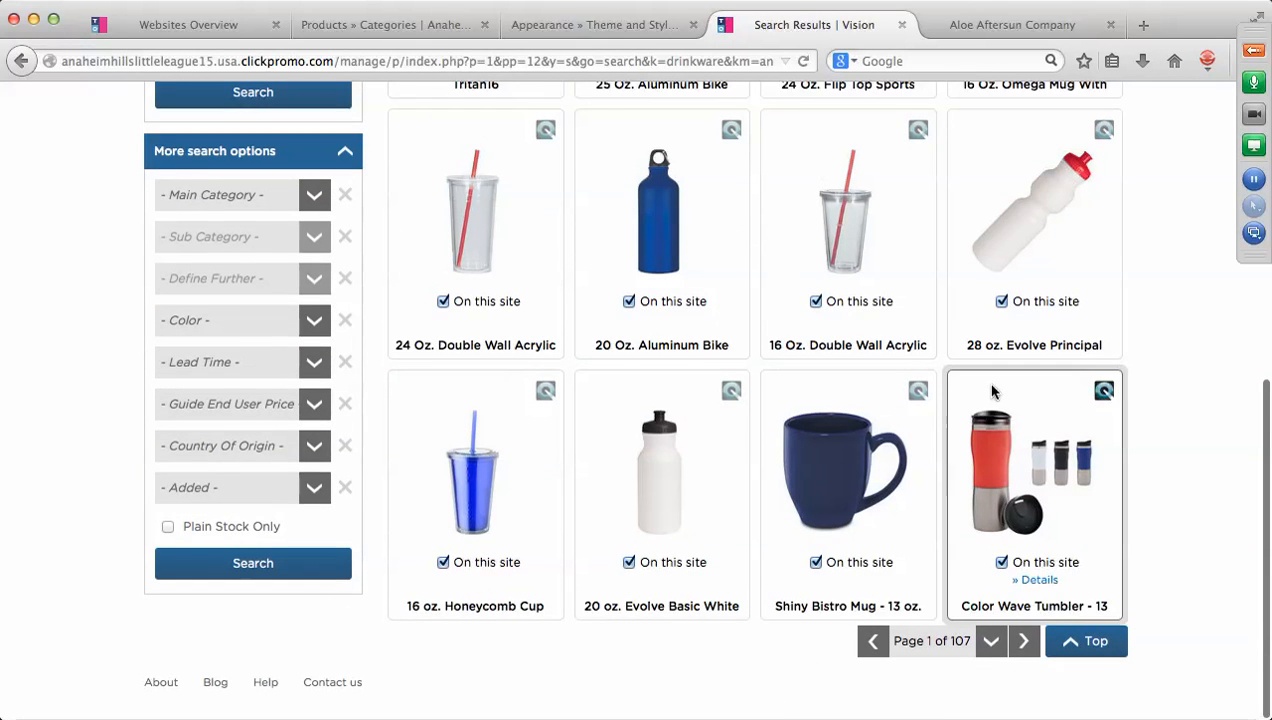
Open the details page of the Color Wave Tumbler - 13 oz. from the results.
click(1040, 583)
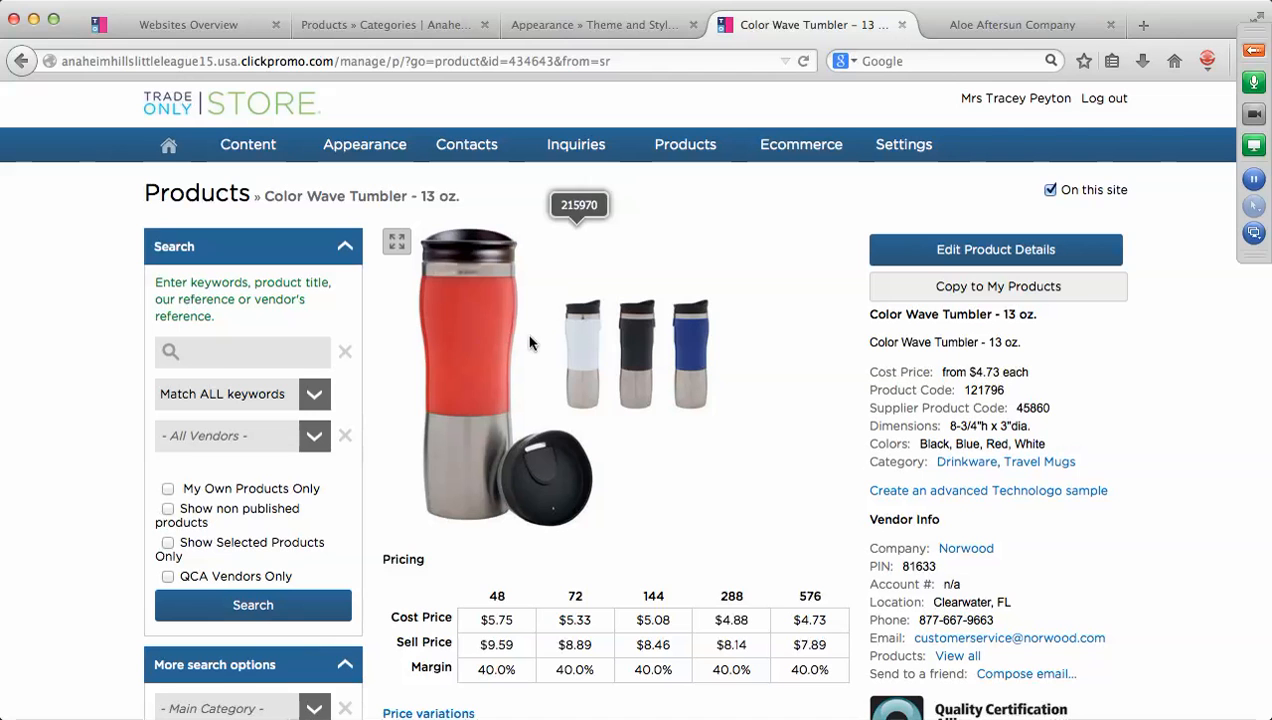
Copy the tumbler into My Products as 'AHLL Color Wave Tumbler - 13 oz.', with its code prefixed AHLL.
click(996, 287)
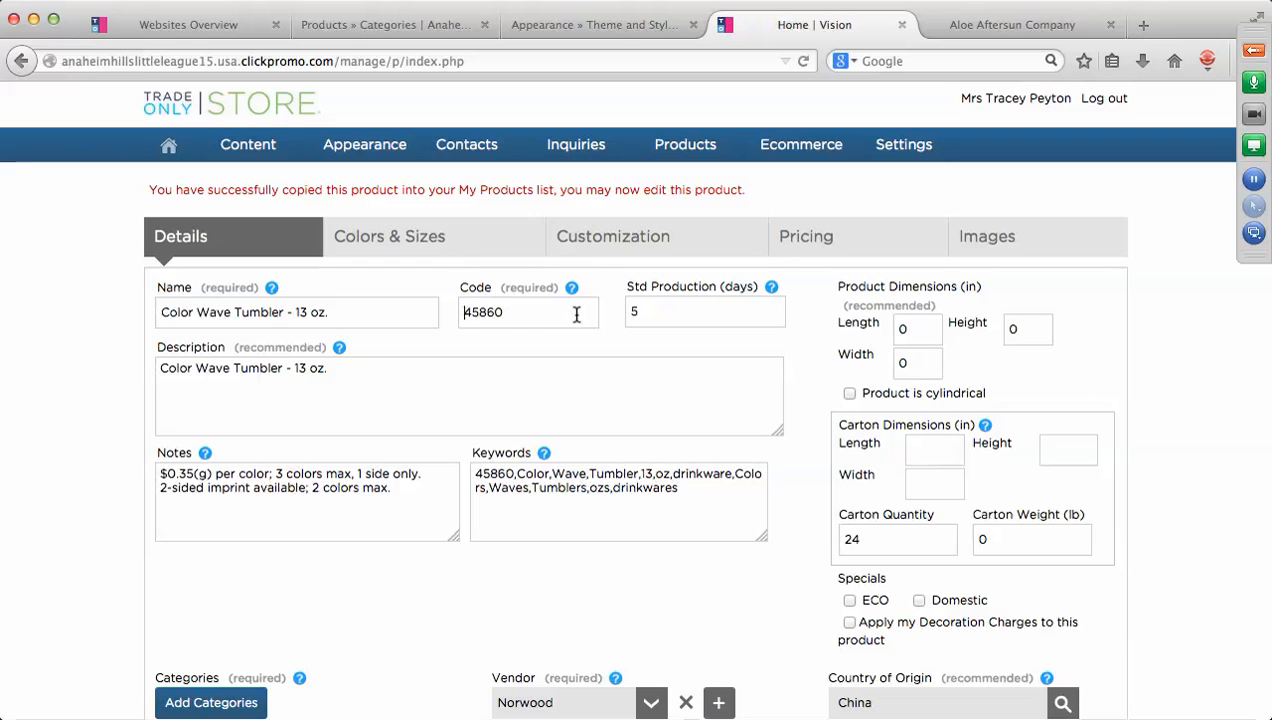
text(AHLL)
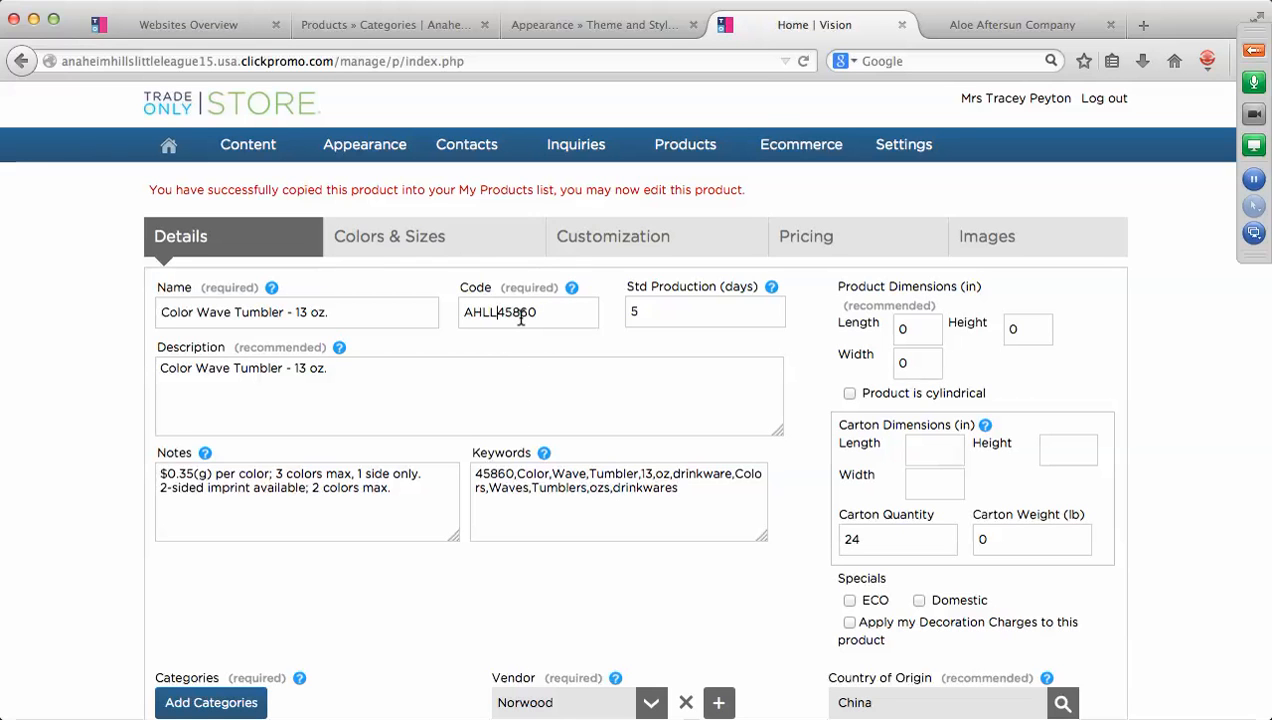
click(160, 311)
text(AH)
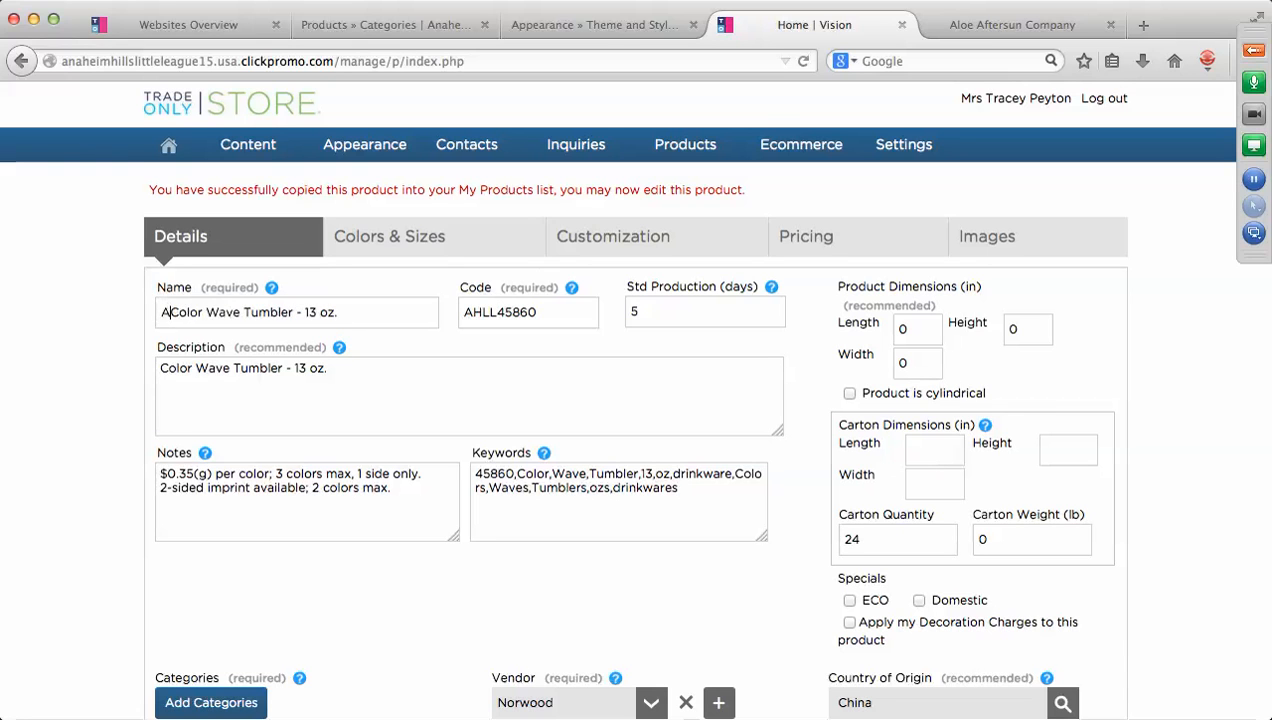
text(LL)
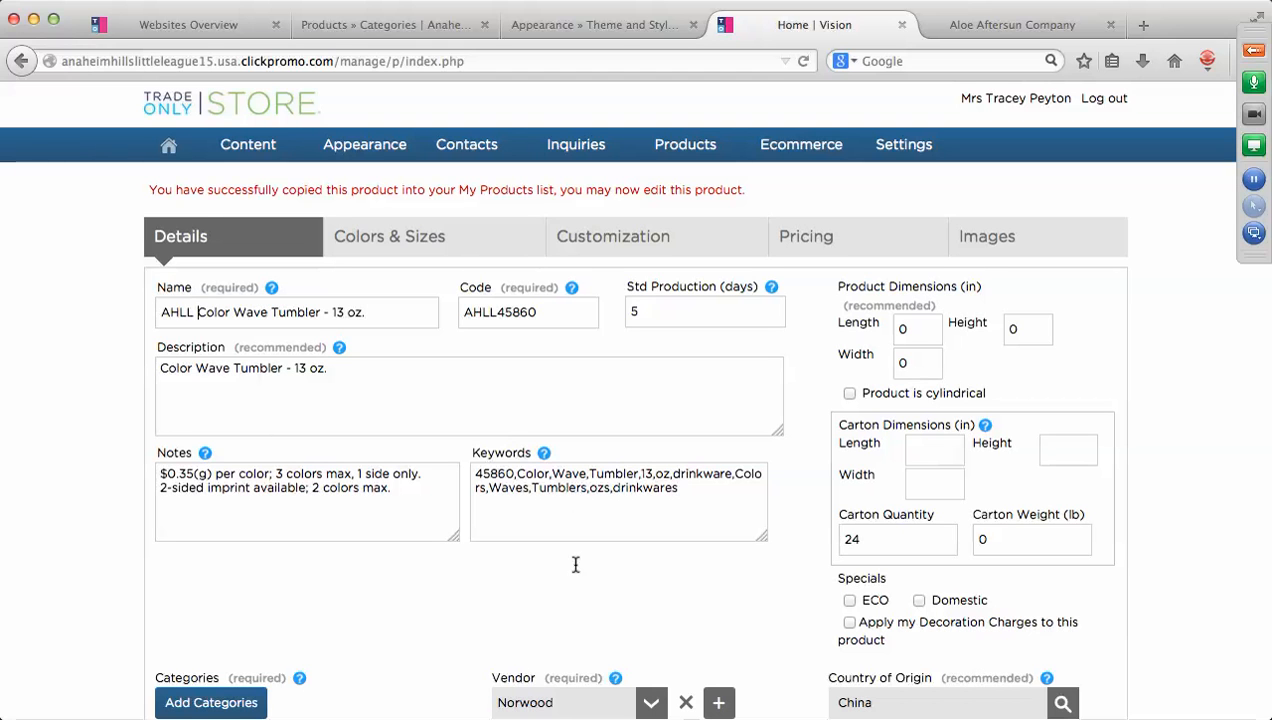
scroll(579, 586, down, 4)
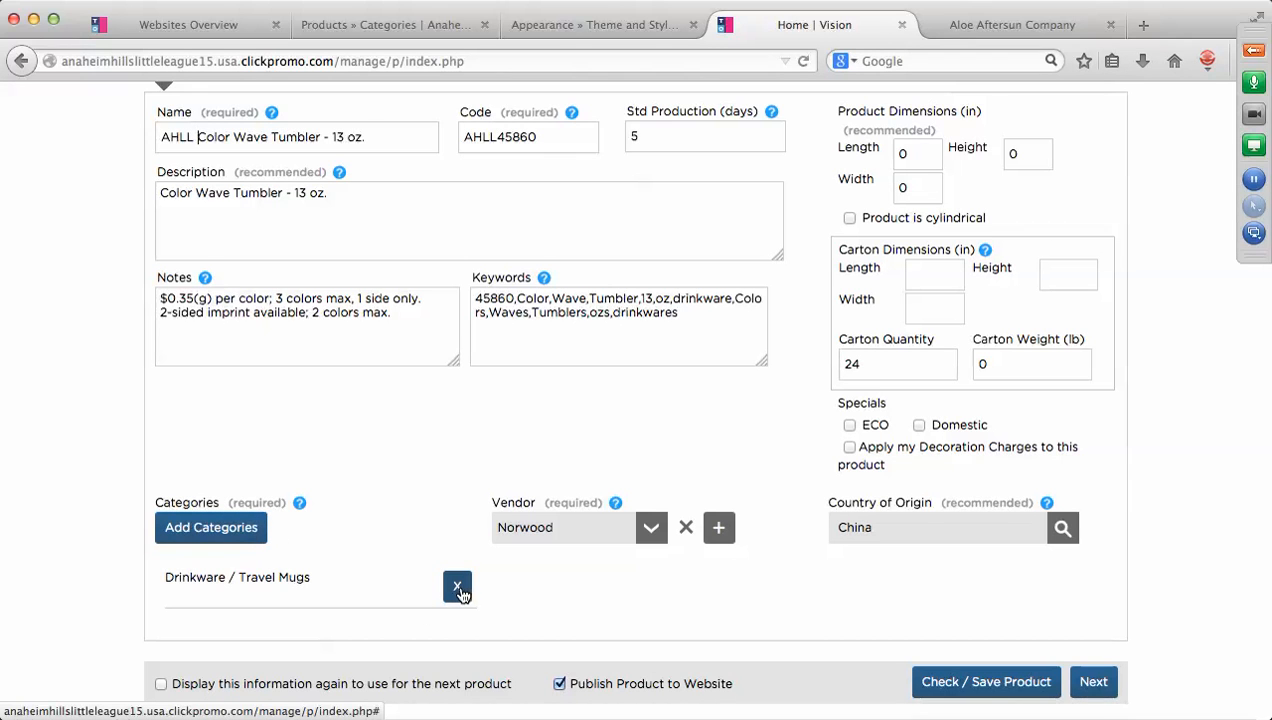
Add the AHLL Drinkware category to the copied tumbler.
click(204, 530)
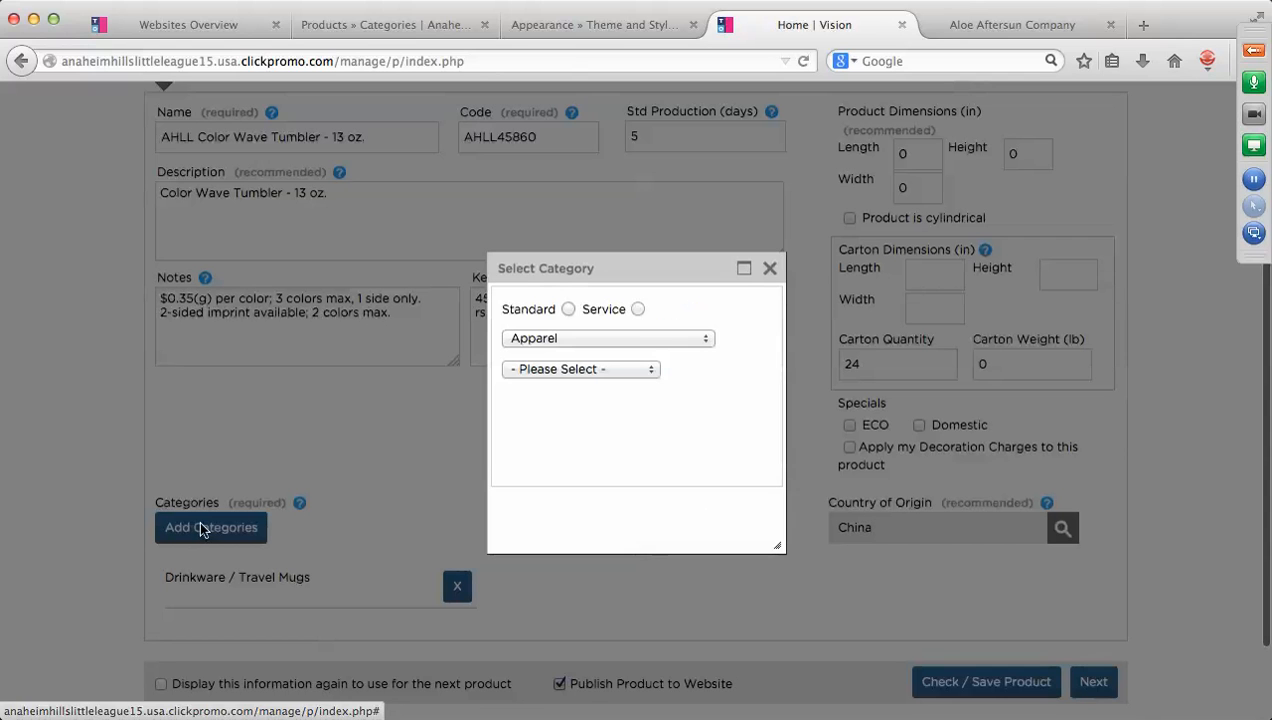
click(706, 341)
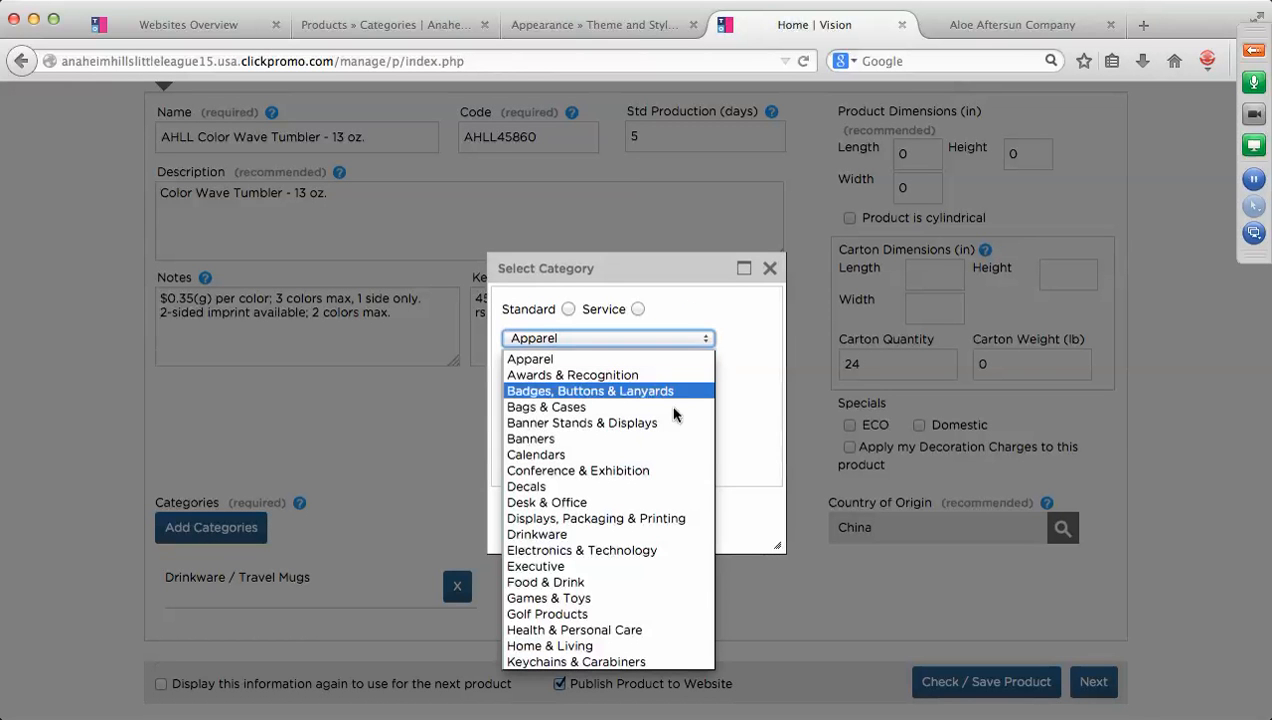
scroll(633, 591, down, 5)
scroll(618, 625, down, 5)
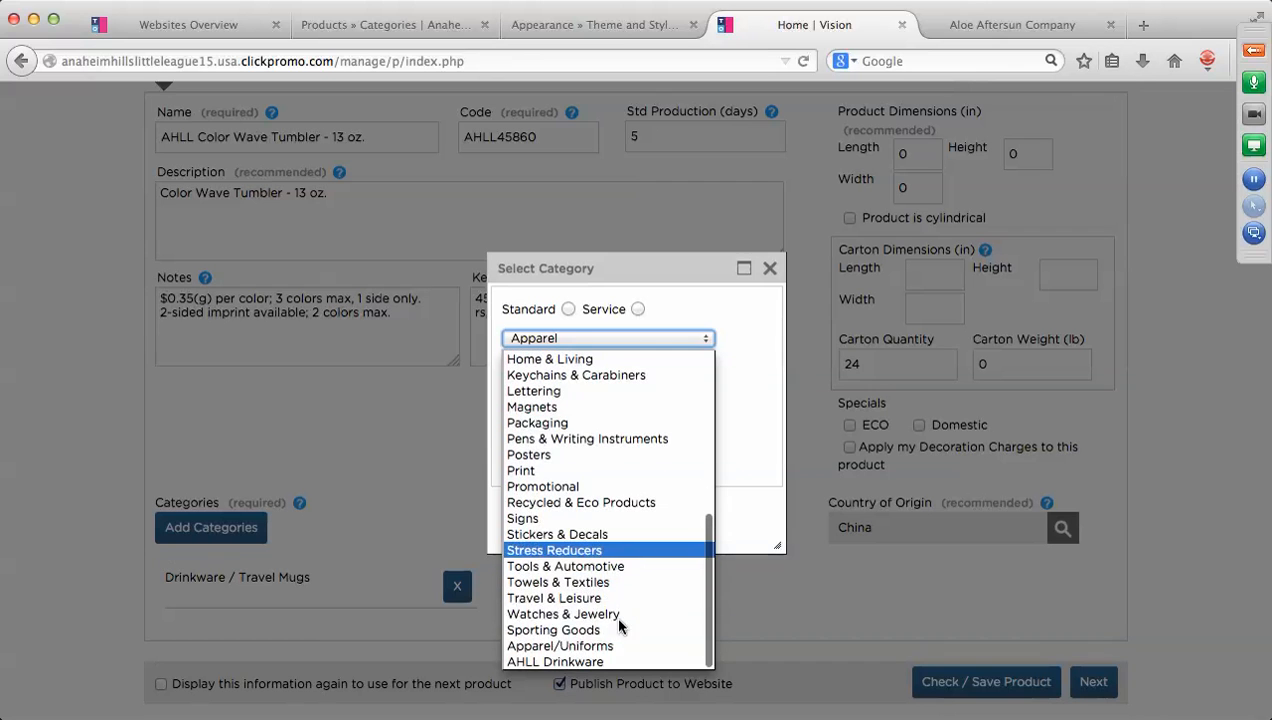
click(573, 662)
click(520, 377)
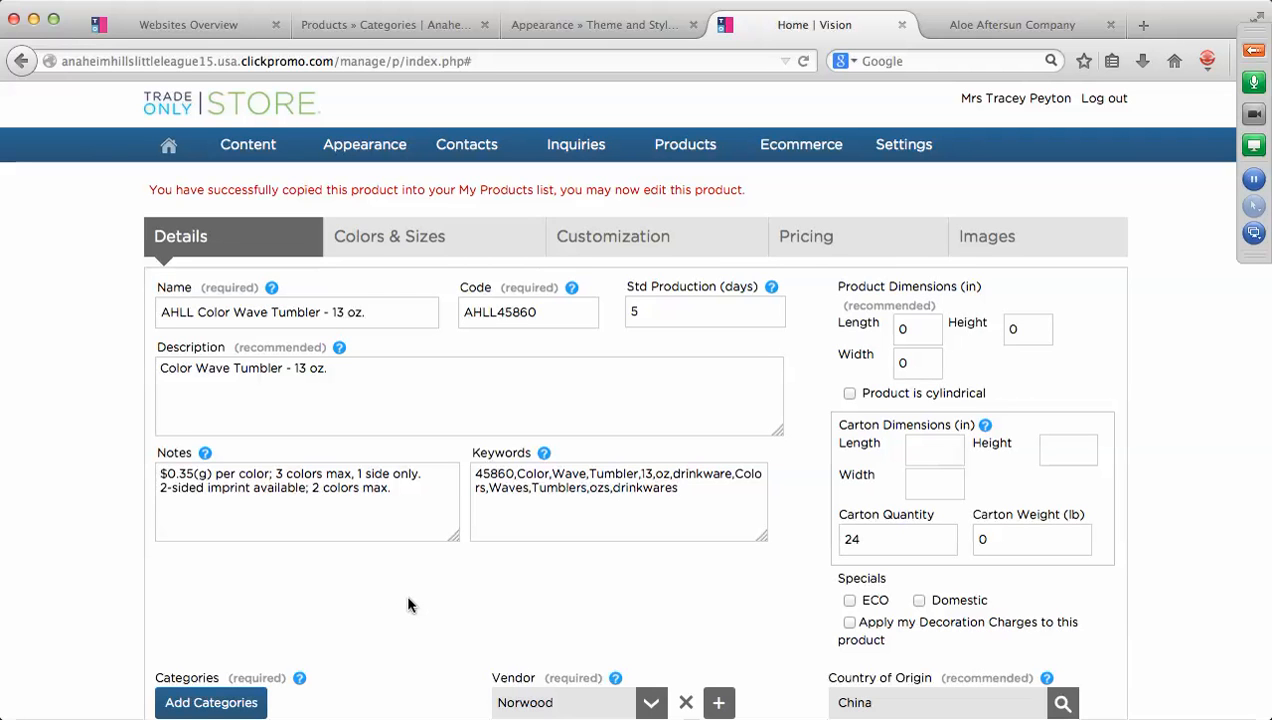
Set the tumbler's vendor to AHLL.
scroll(417, 597, down, 2)
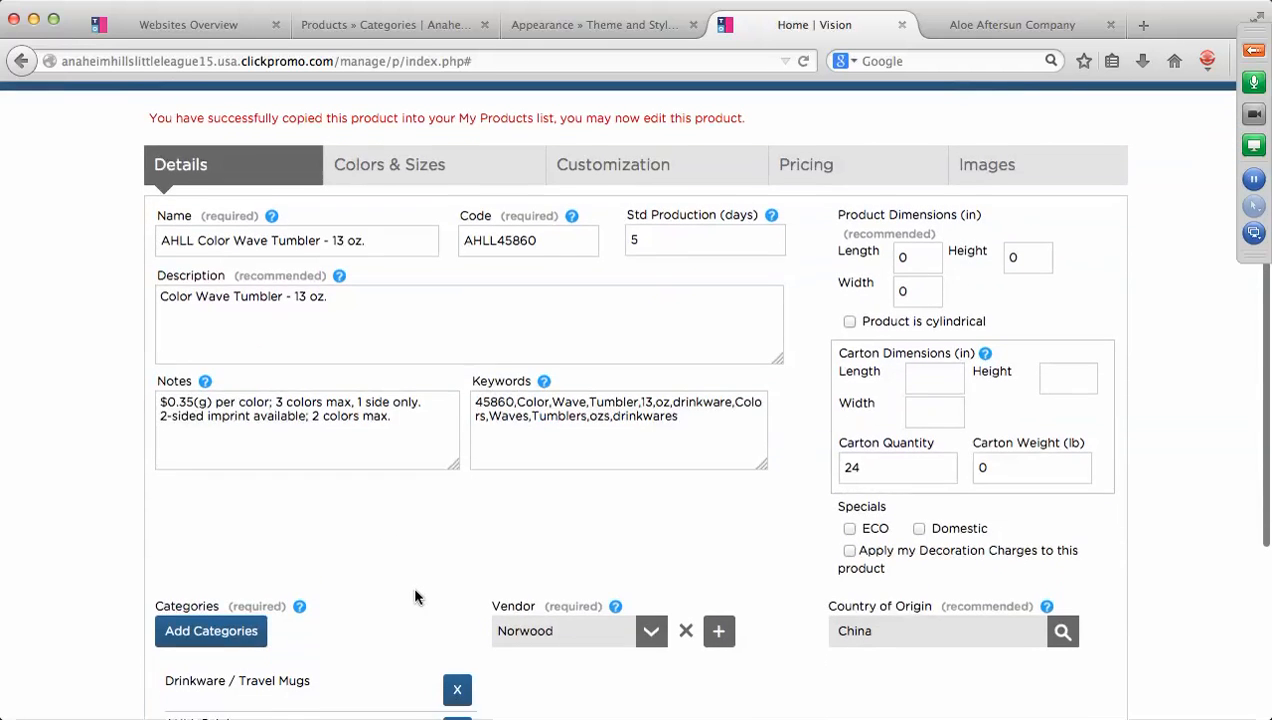
click(655, 640)
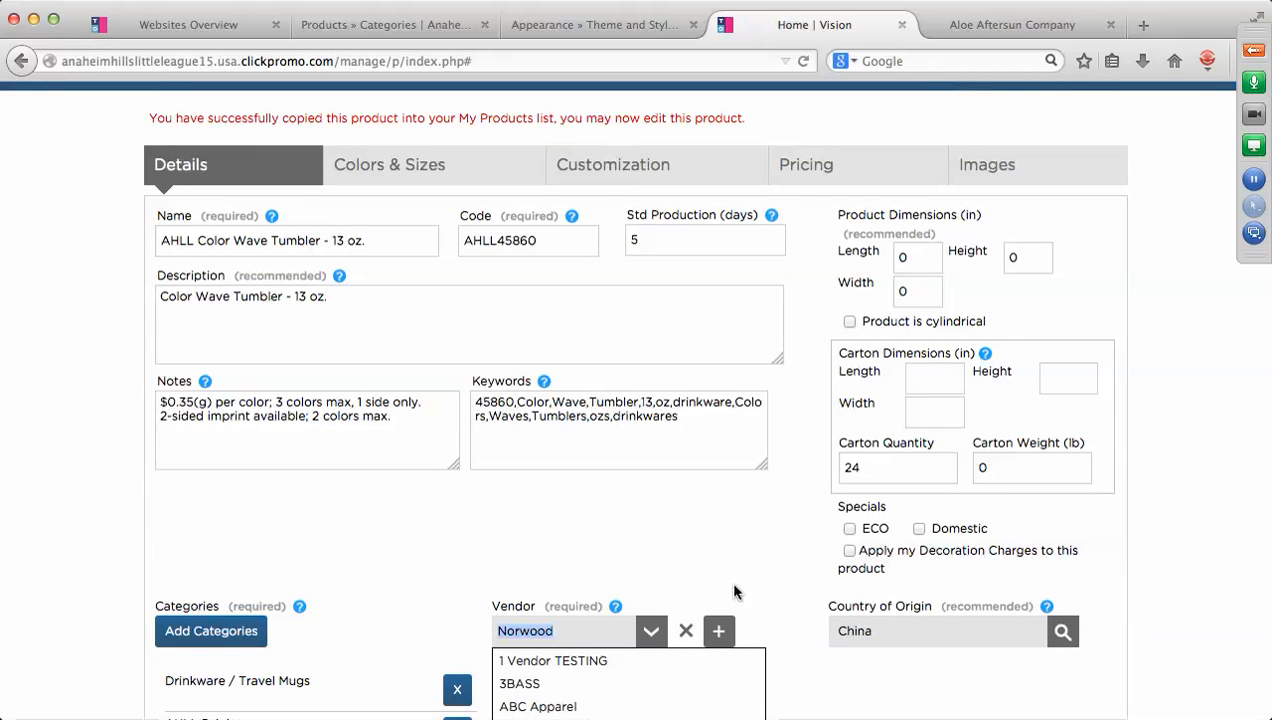
scroll(763, 590, down, 7)
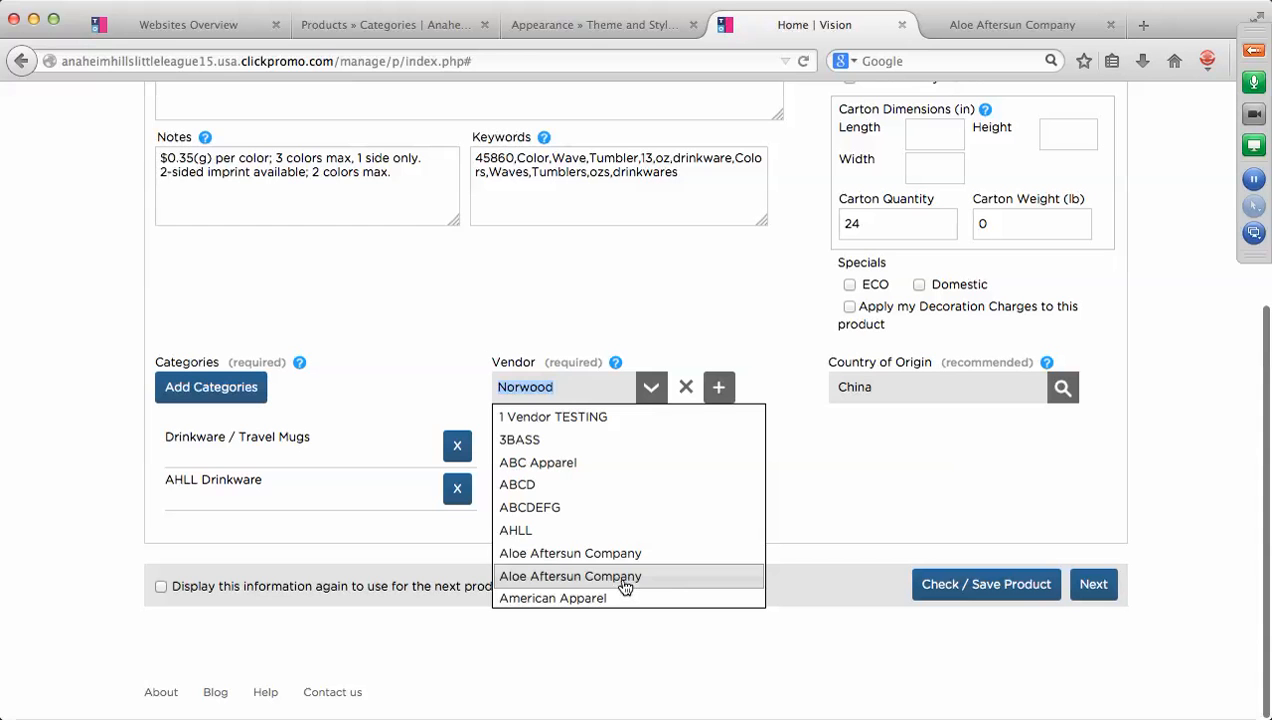
click(528, 530)
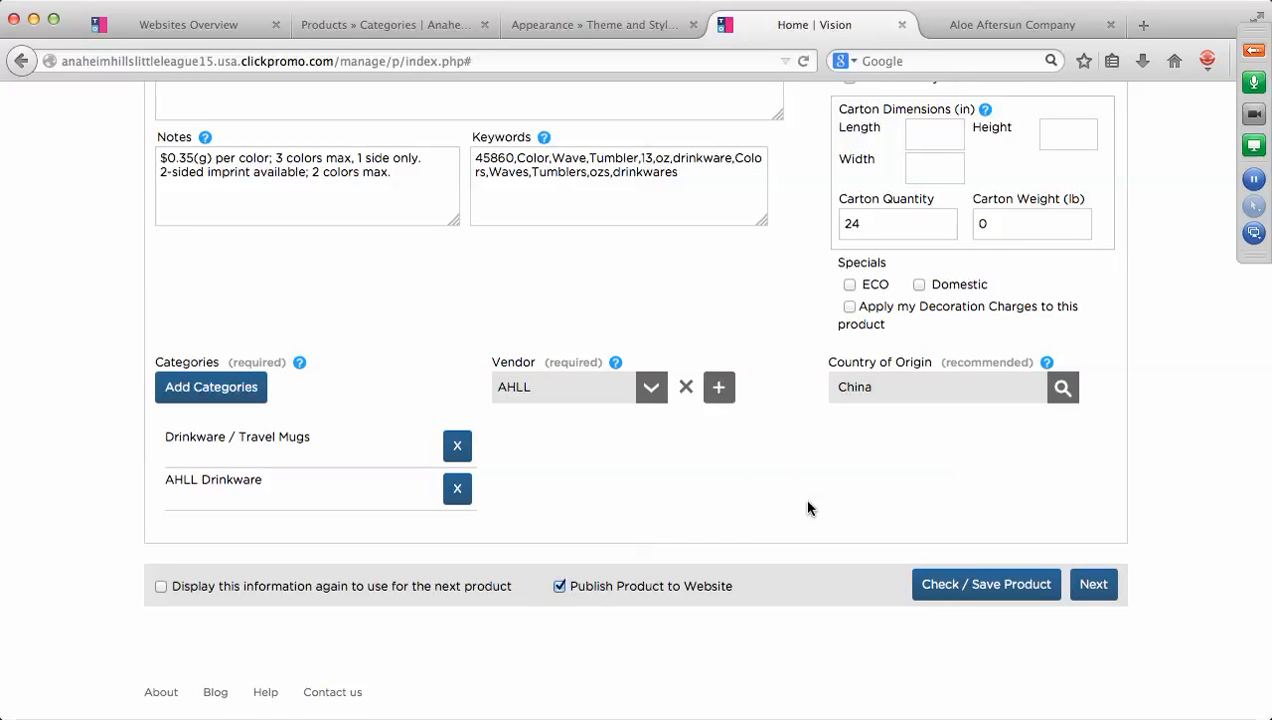
scroll(808, 498, up, 9)
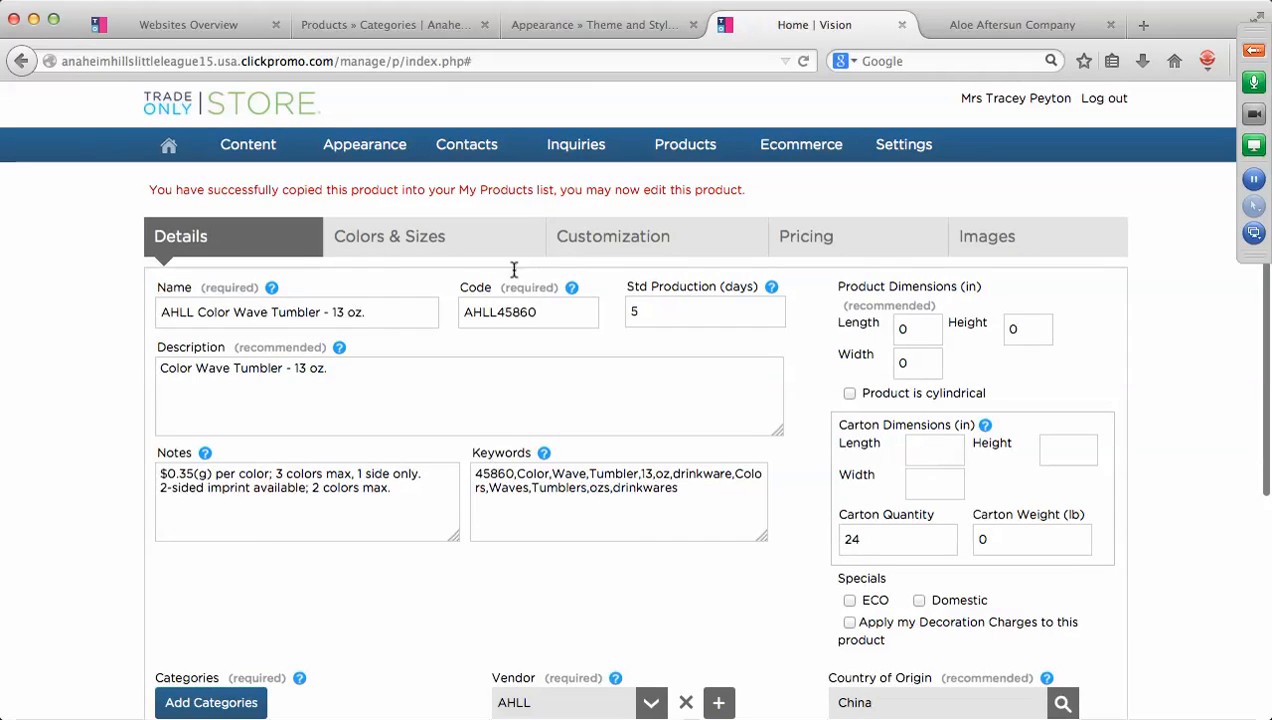
click(392, 240)
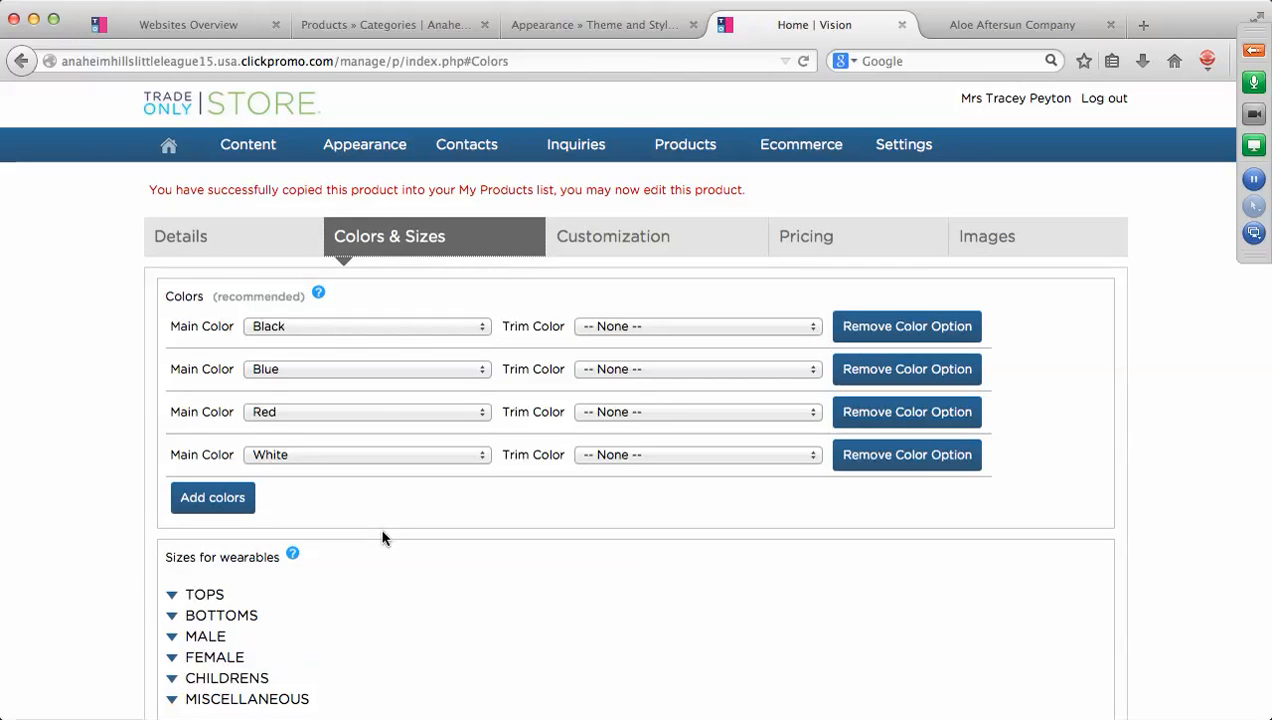
Check the tumbler's customization: Screen Printed Label on the side of the barrel.
click(638, 246)
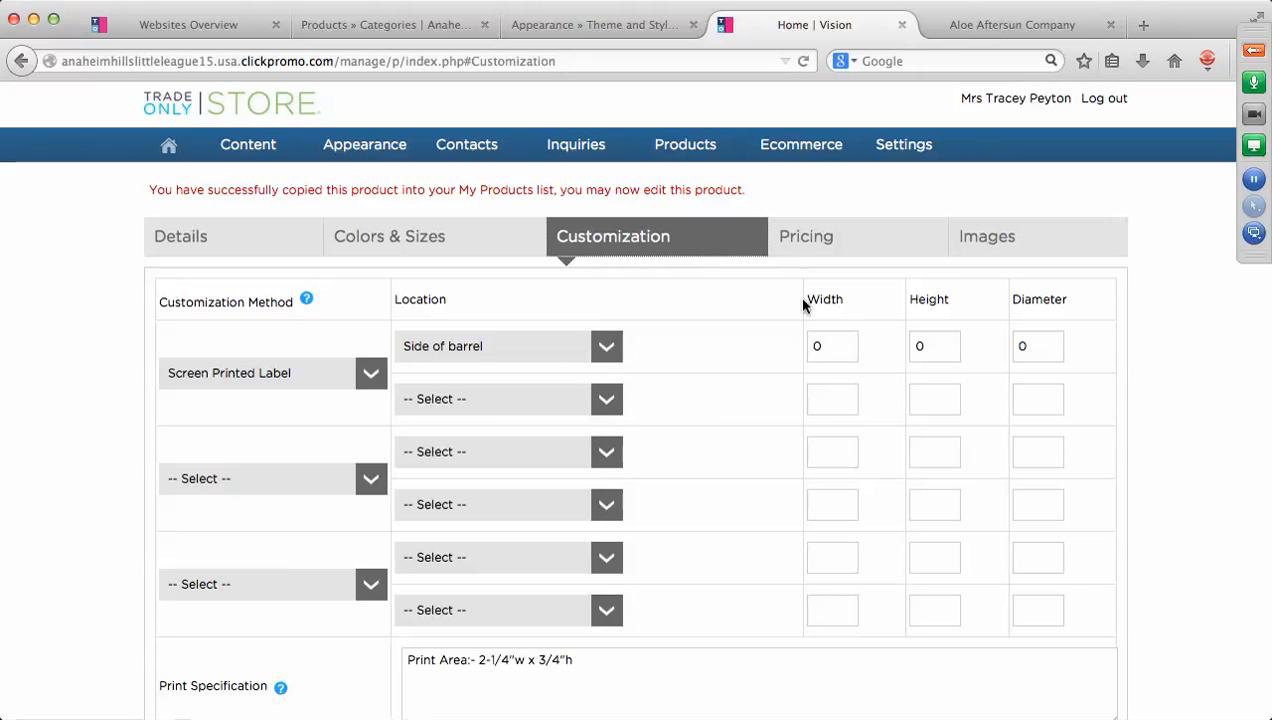
Change the 48-break margin from 40 to 30 and supply pricing as Cost/Sell.
click(813, 237)
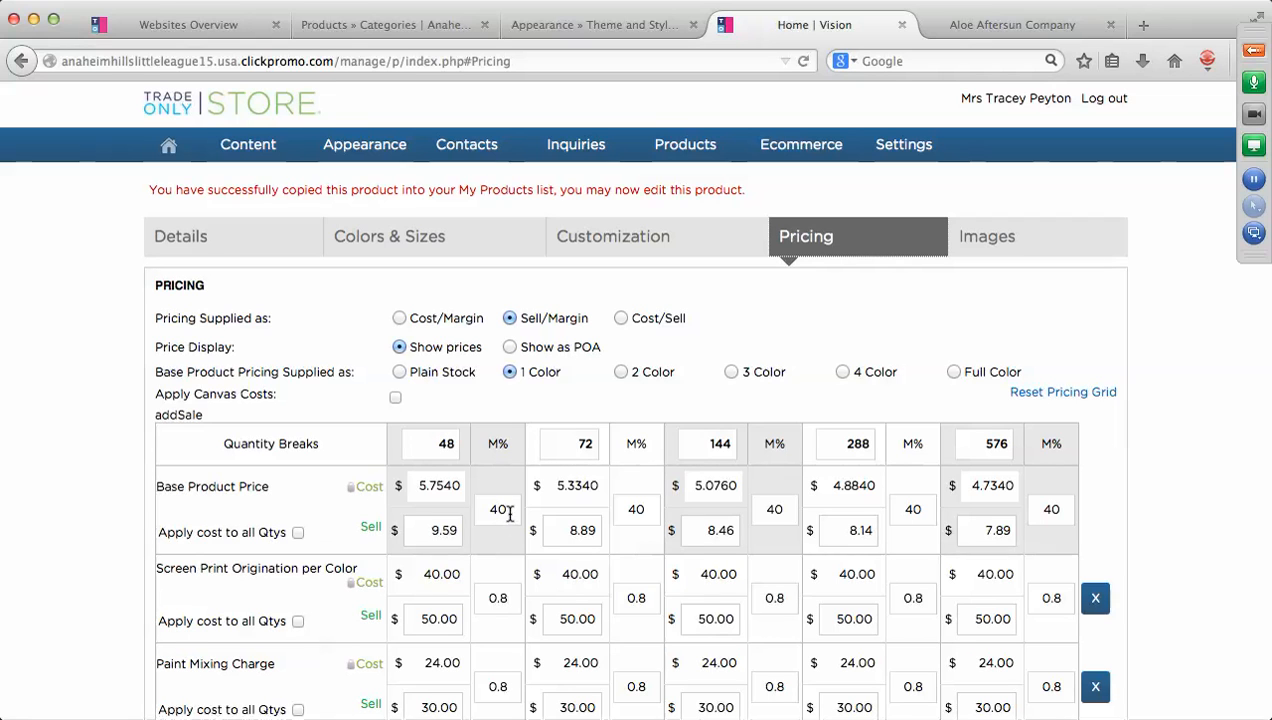
drag(506, 510, 486, 510)
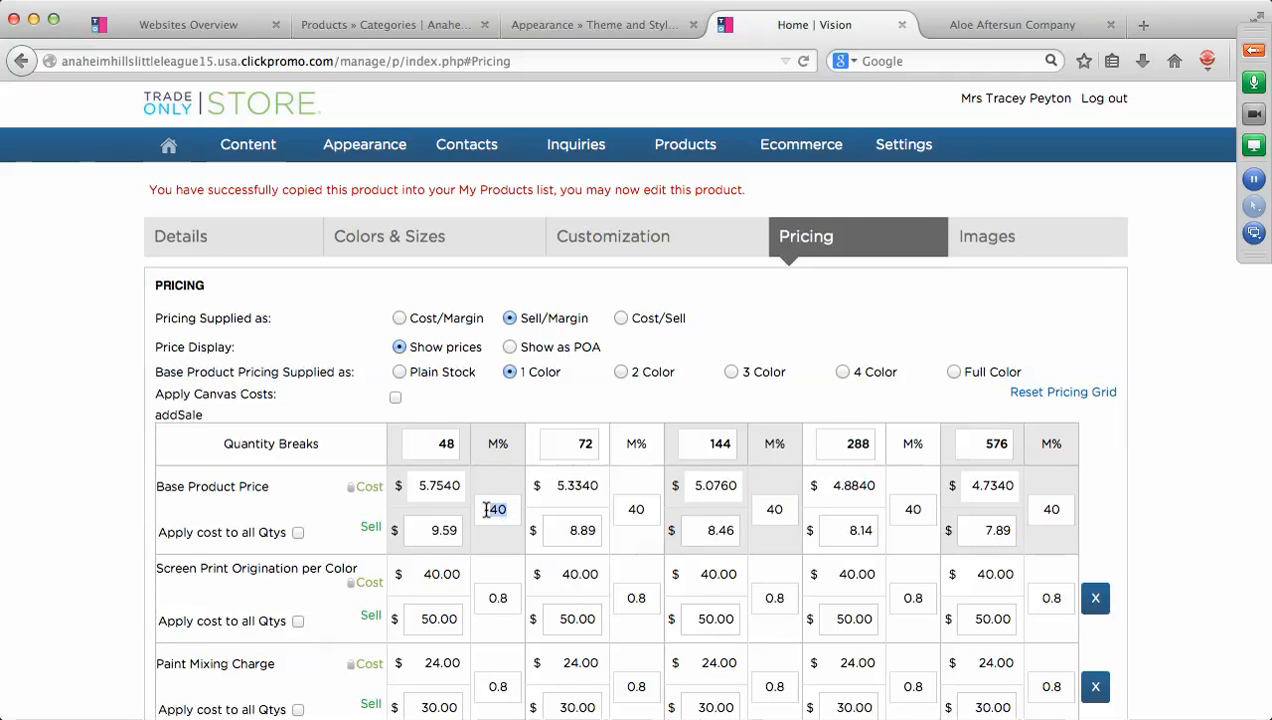
text(30)
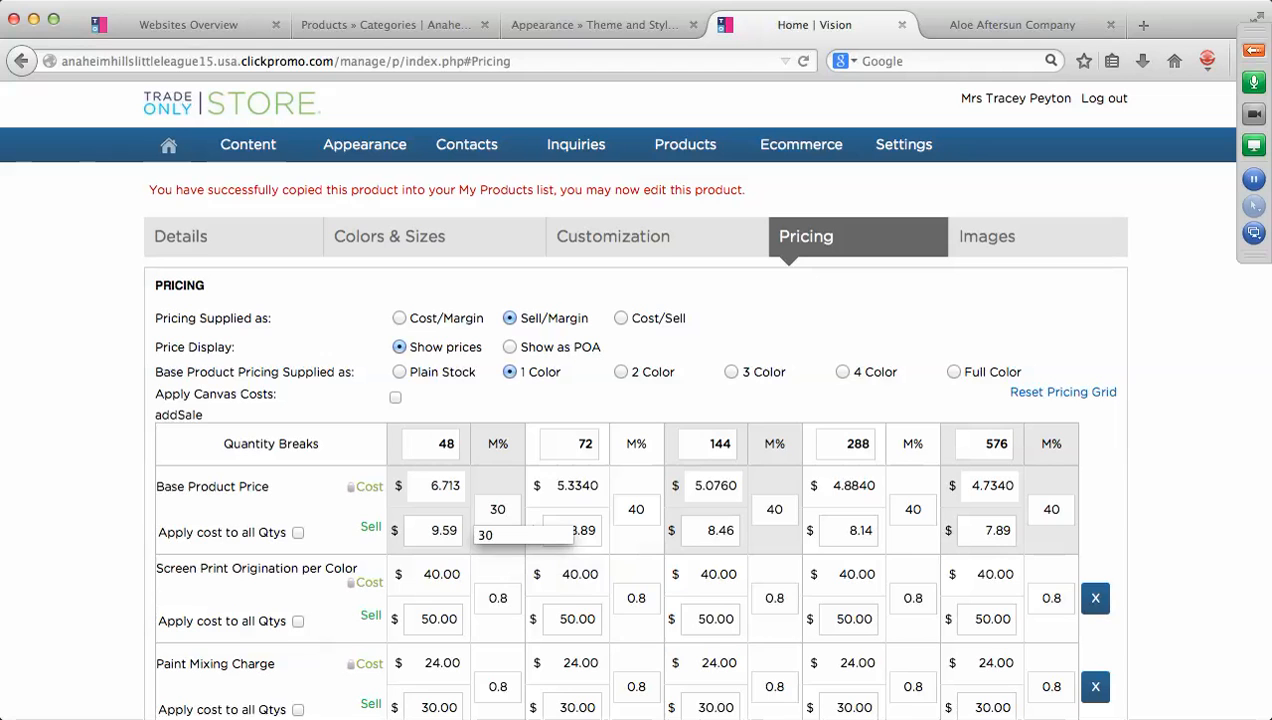
click(838, 318)
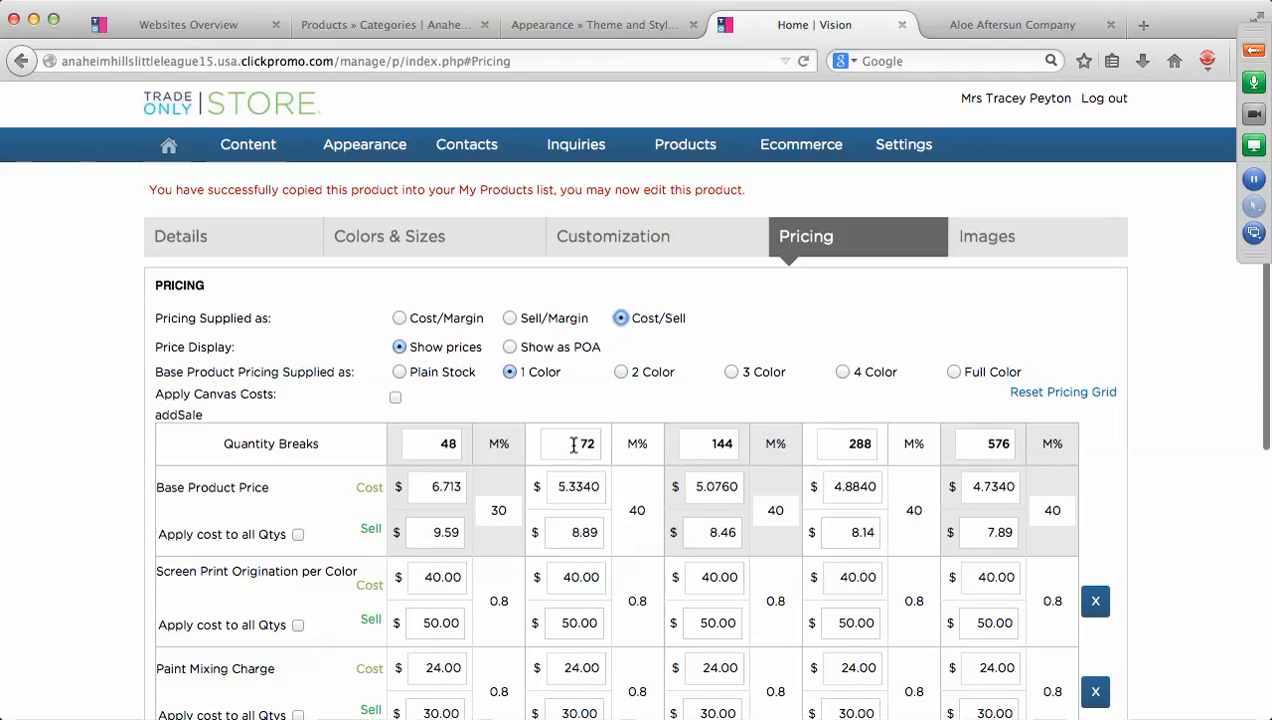
click(448, 443)
double_click(450, 443)
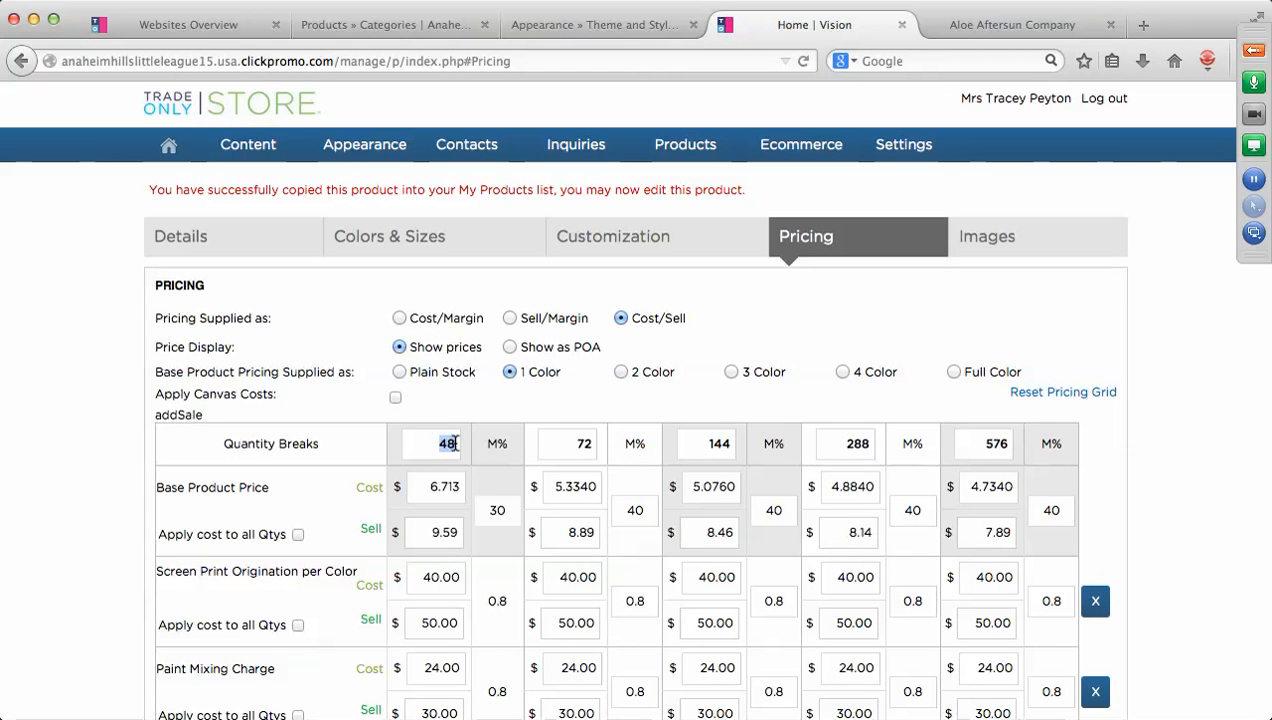
click(988, 335)
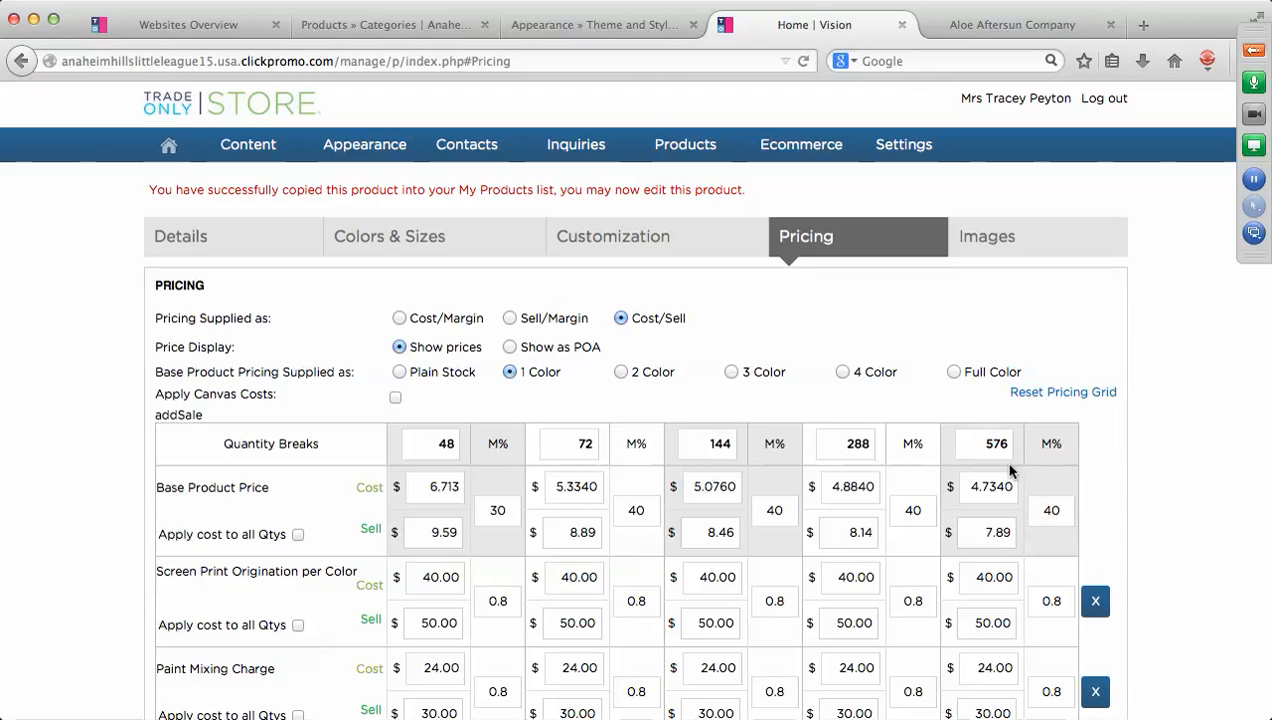
scroll(937, 486, down, 5)
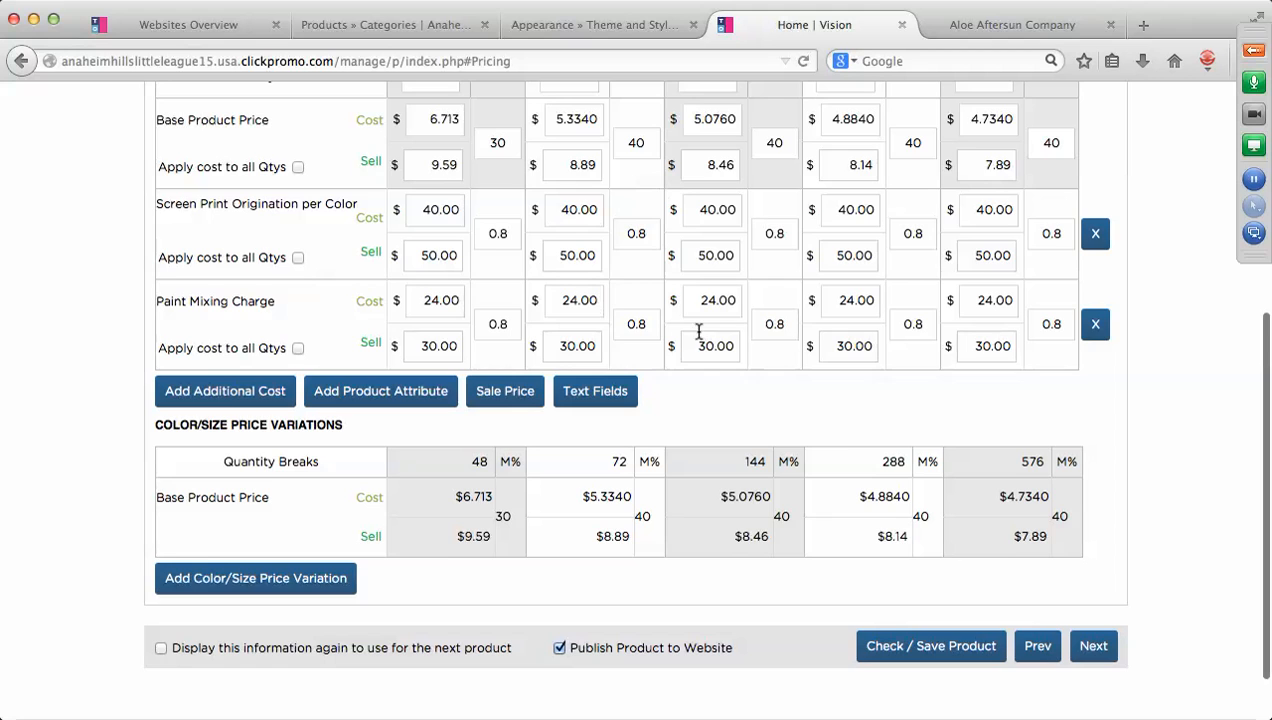
scroll(973, 313, up, 4)
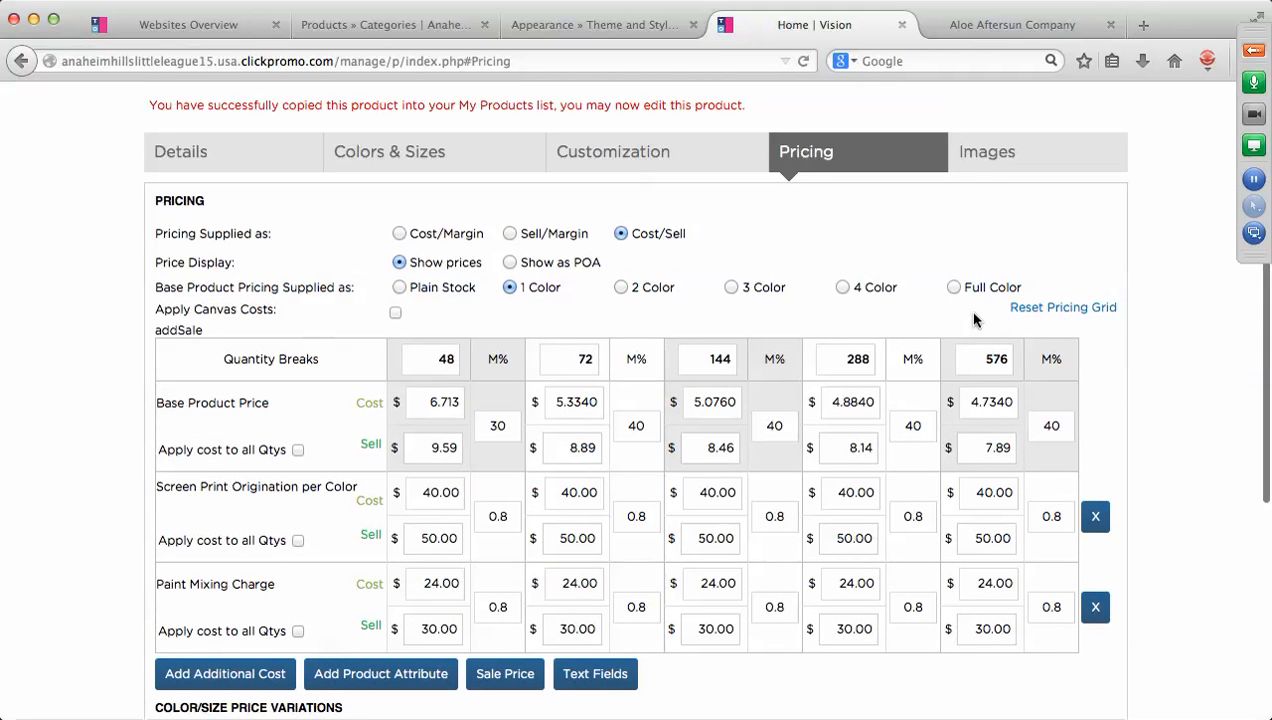
click(987, 155)
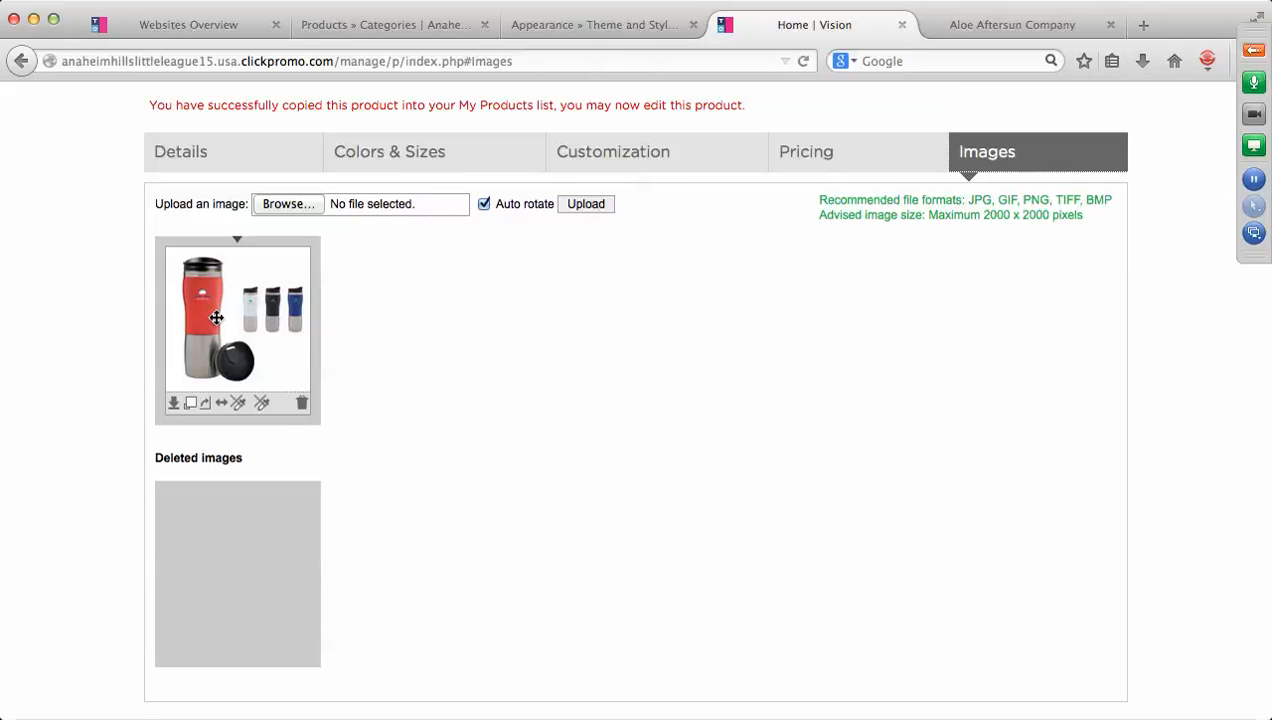
With Publish Product to Website ticked, Check / Save the tumbler.
scroll(704, 400, down, 3)
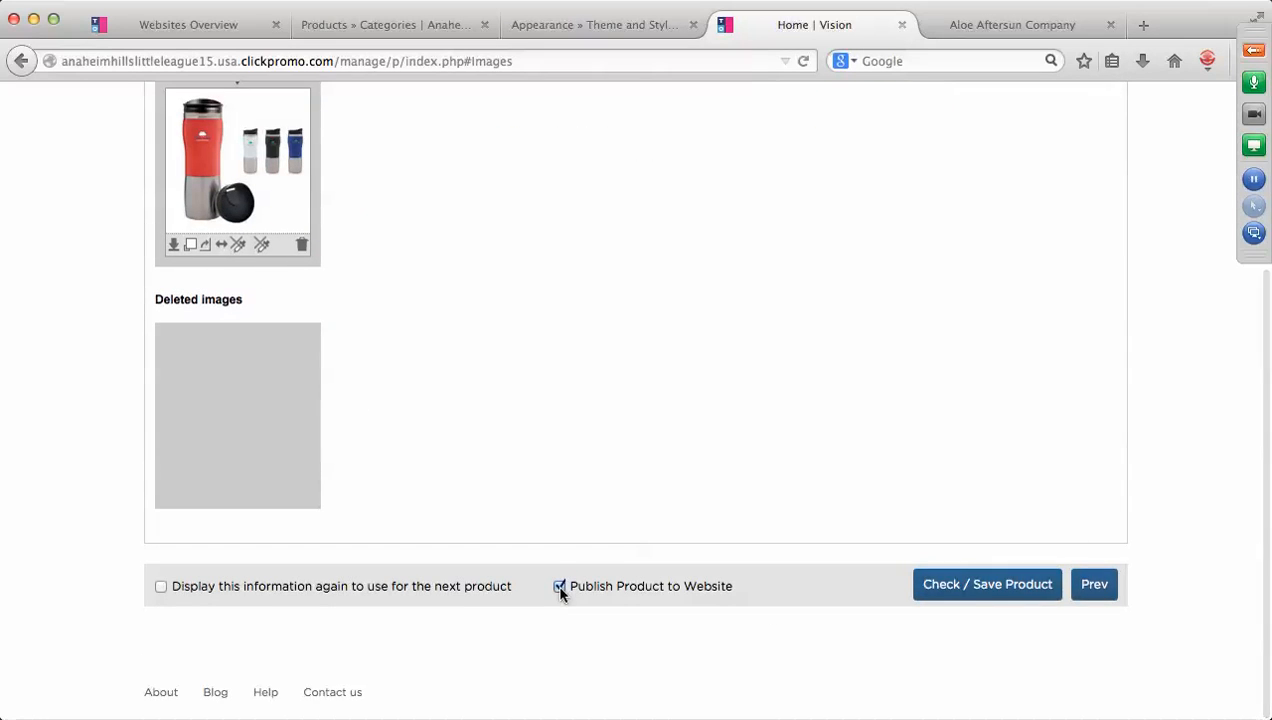
click(1016, 592)
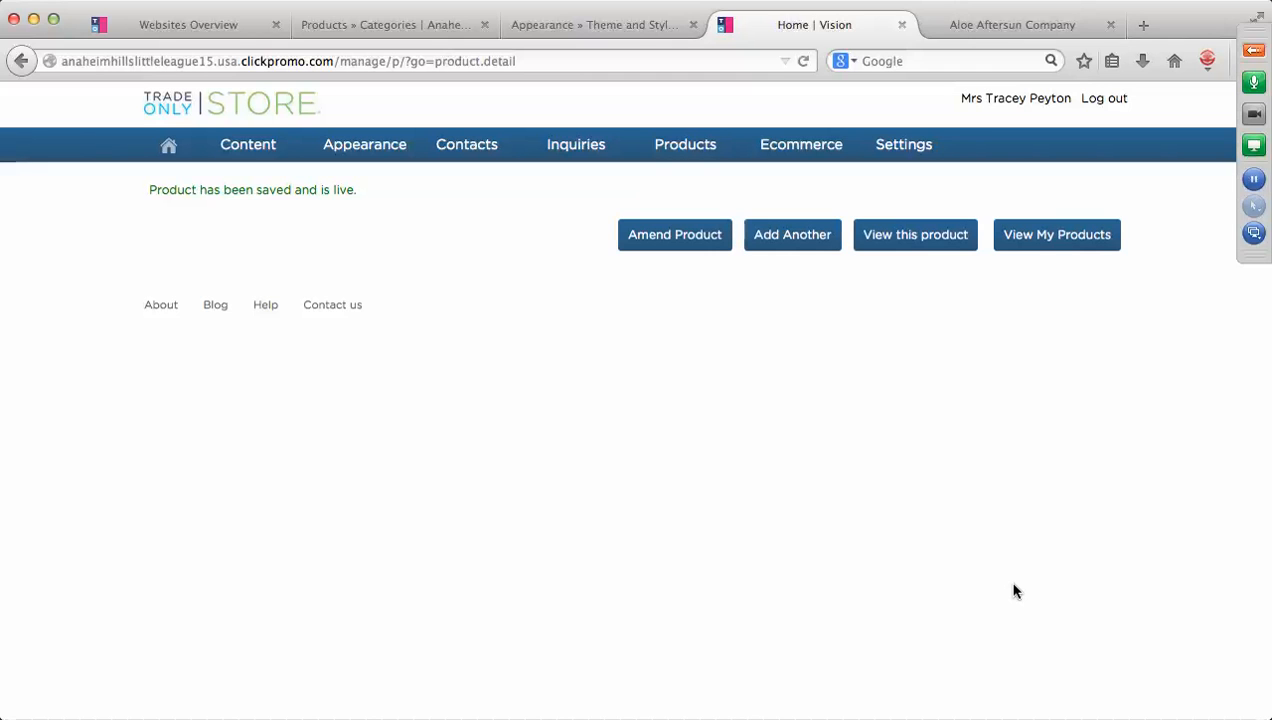
Confirm the AHLL Color Wave Tumbler is saved and live on the website.
mouse_move(712, 143)
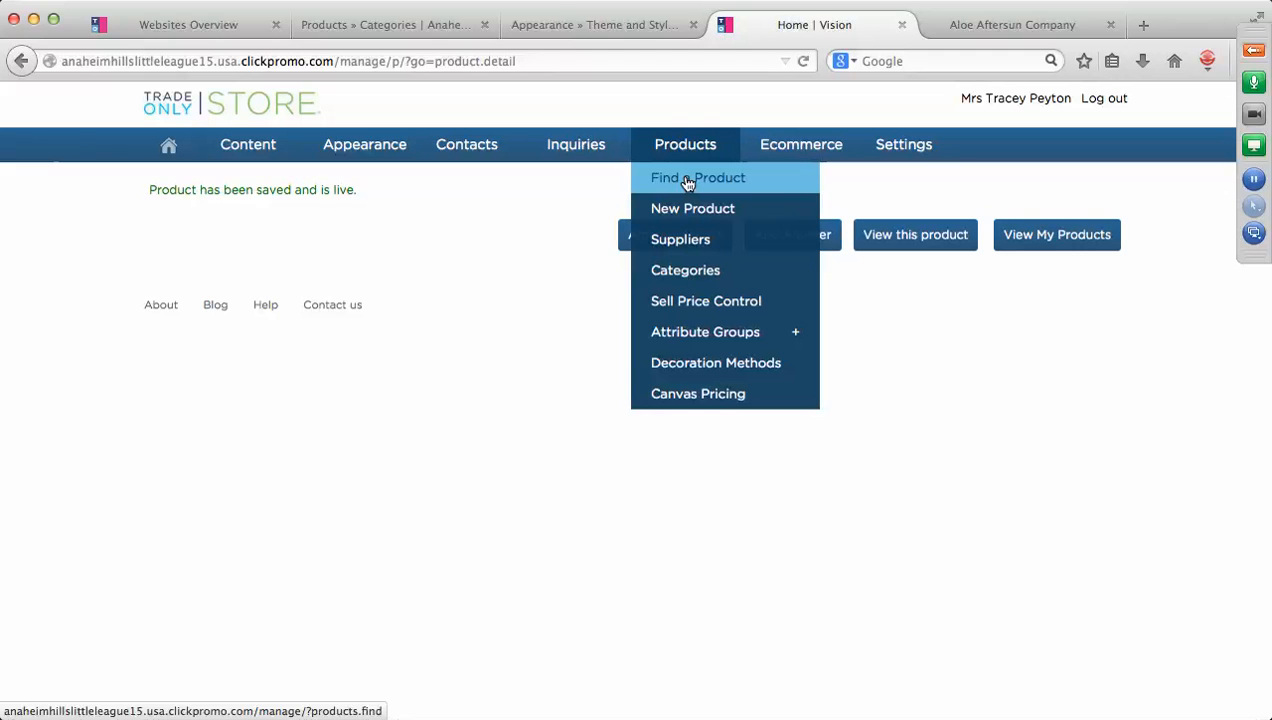
Search products by vendor AHLL, returning the Burnout T shirt and Color Wave Tumbler.
click(687, 182)
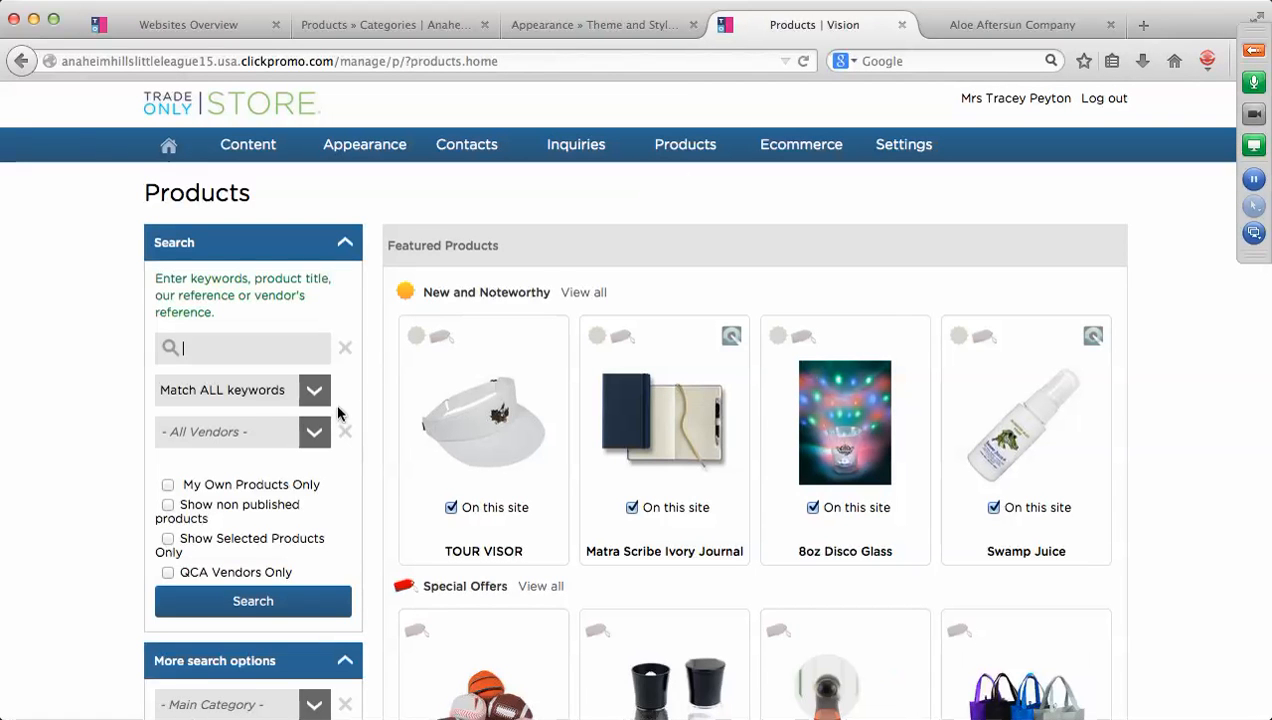
click(316, 437)
scroll(290, 497, down, 4)
scroll(292, 498, down, 3)
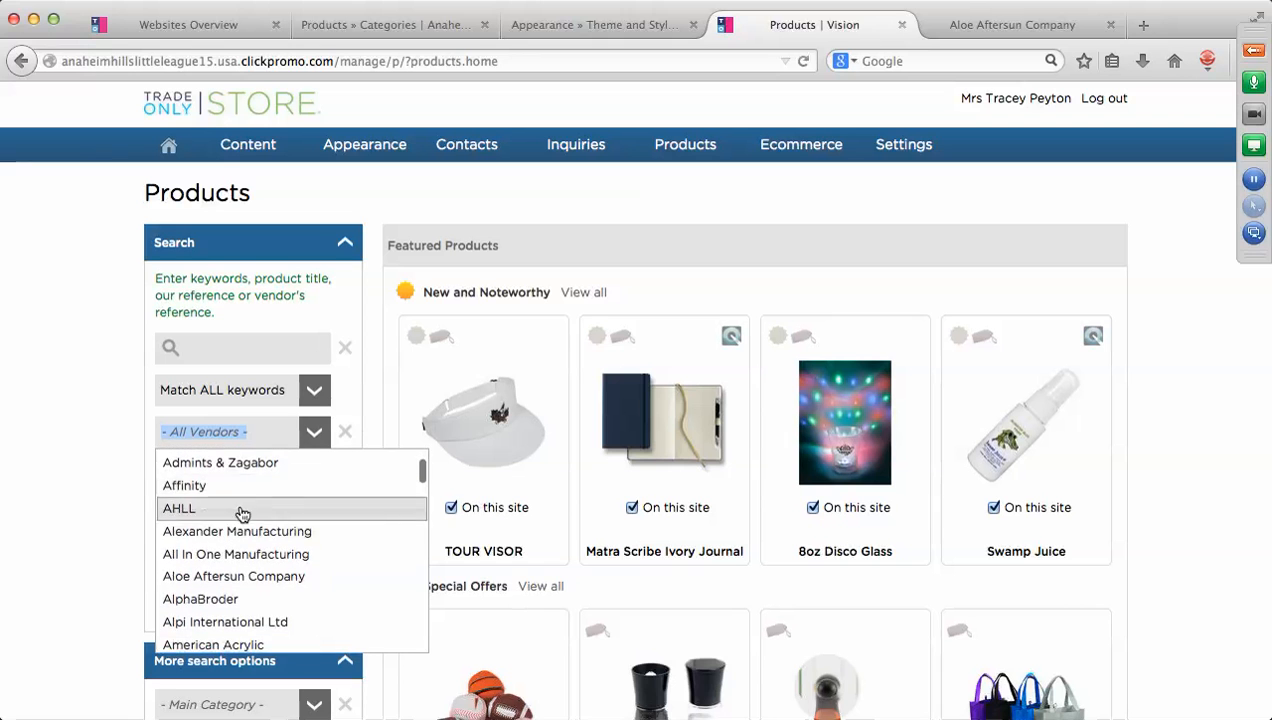
click(180, 511)
click(238, 603)
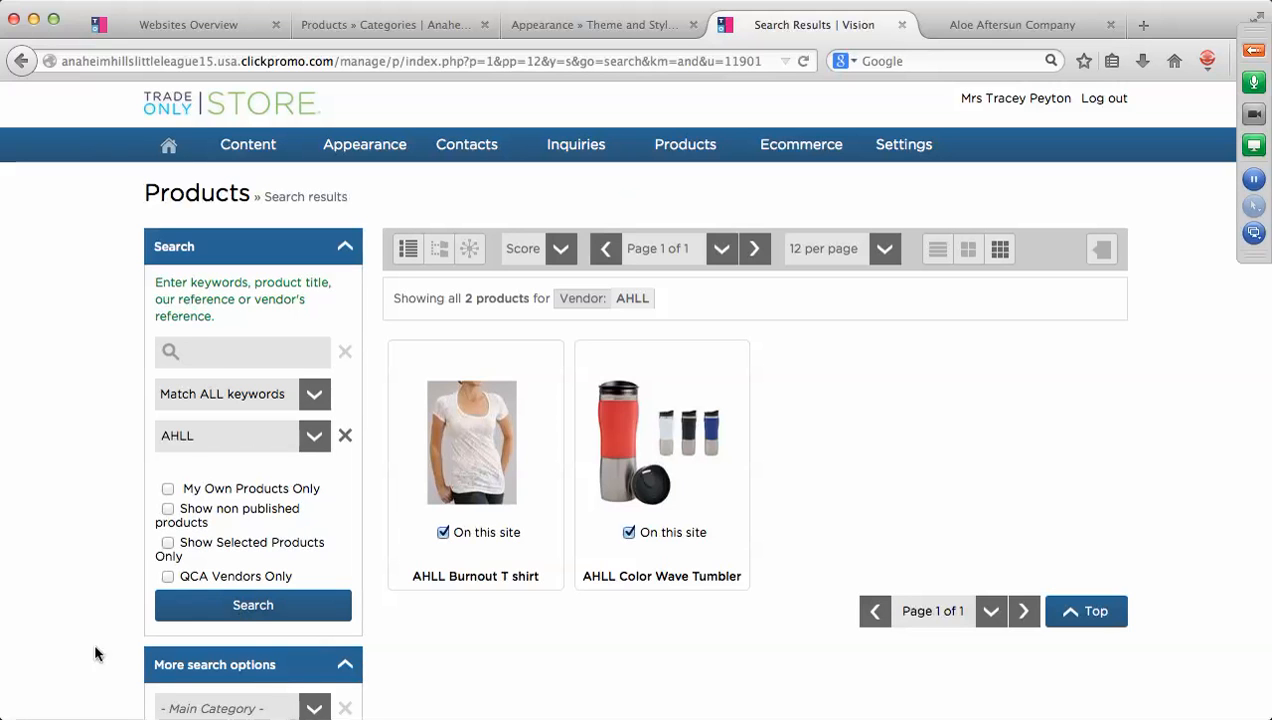
mouse_move(450, 480)
click(474, 551)
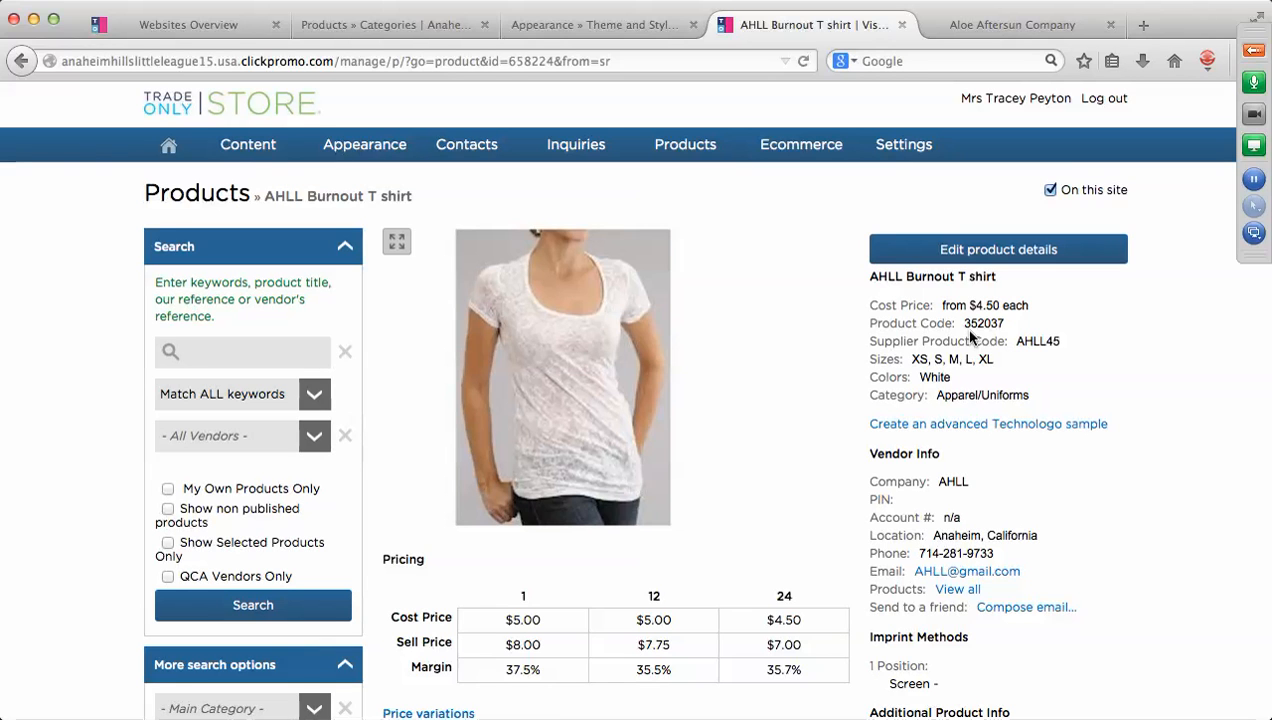
click(312, 443)
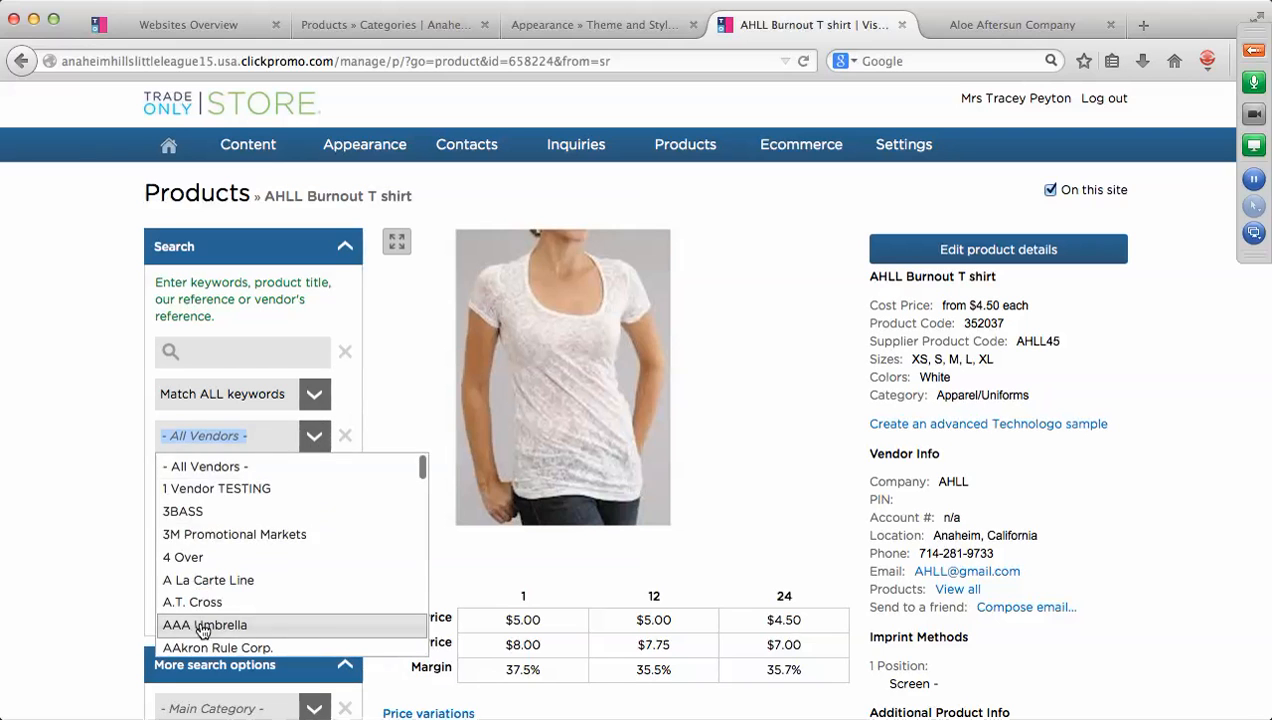
scroll(203, 630, down, 2)
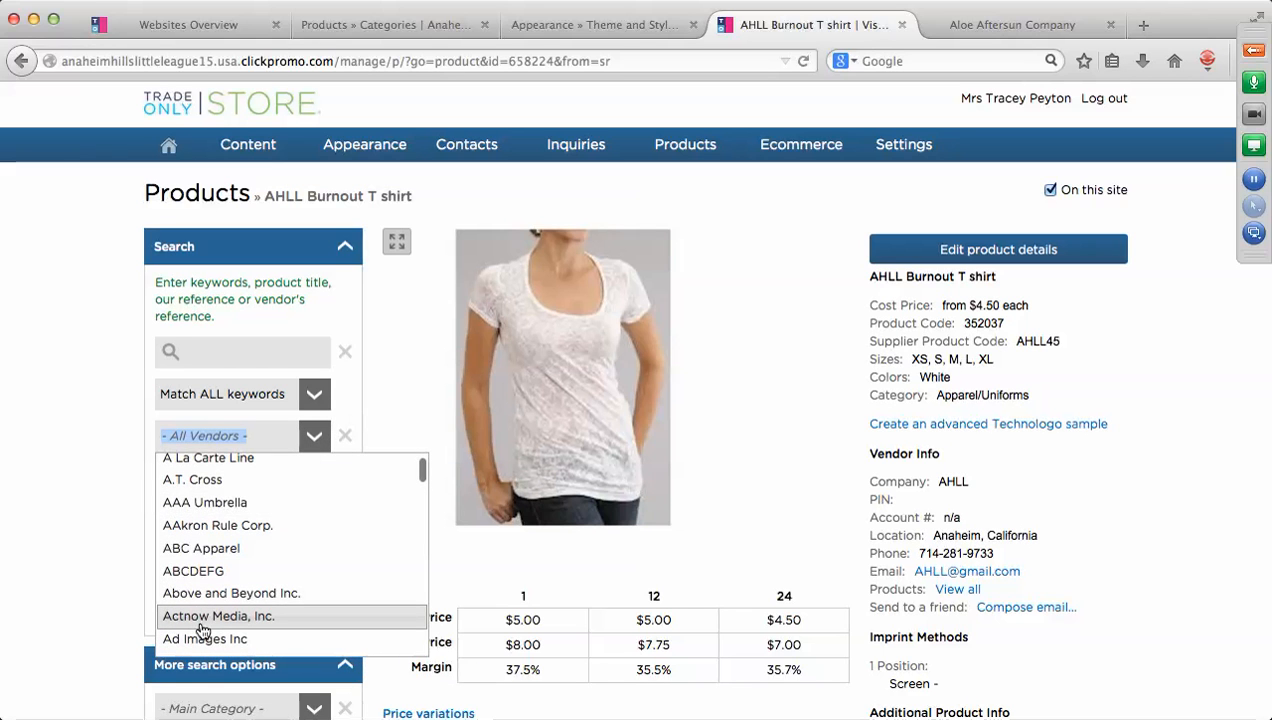
scroll(203, 630, down, 6)
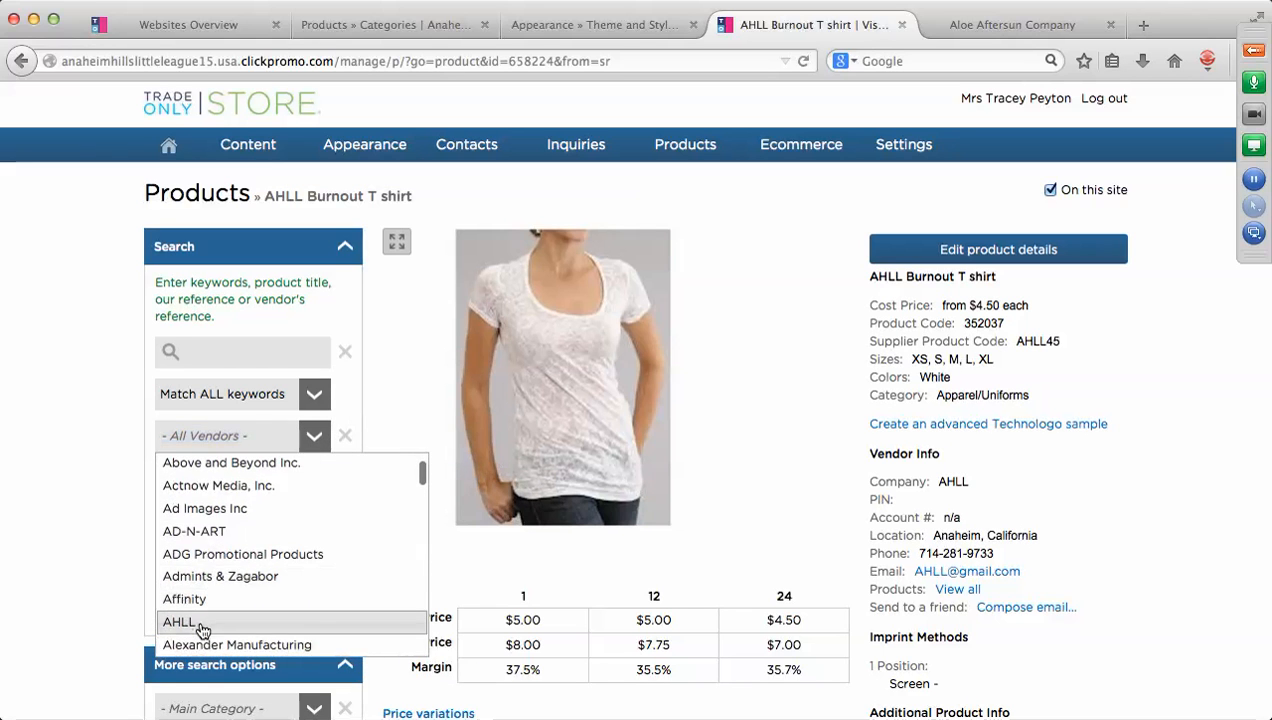
click(200, 622)
click(238, 605)
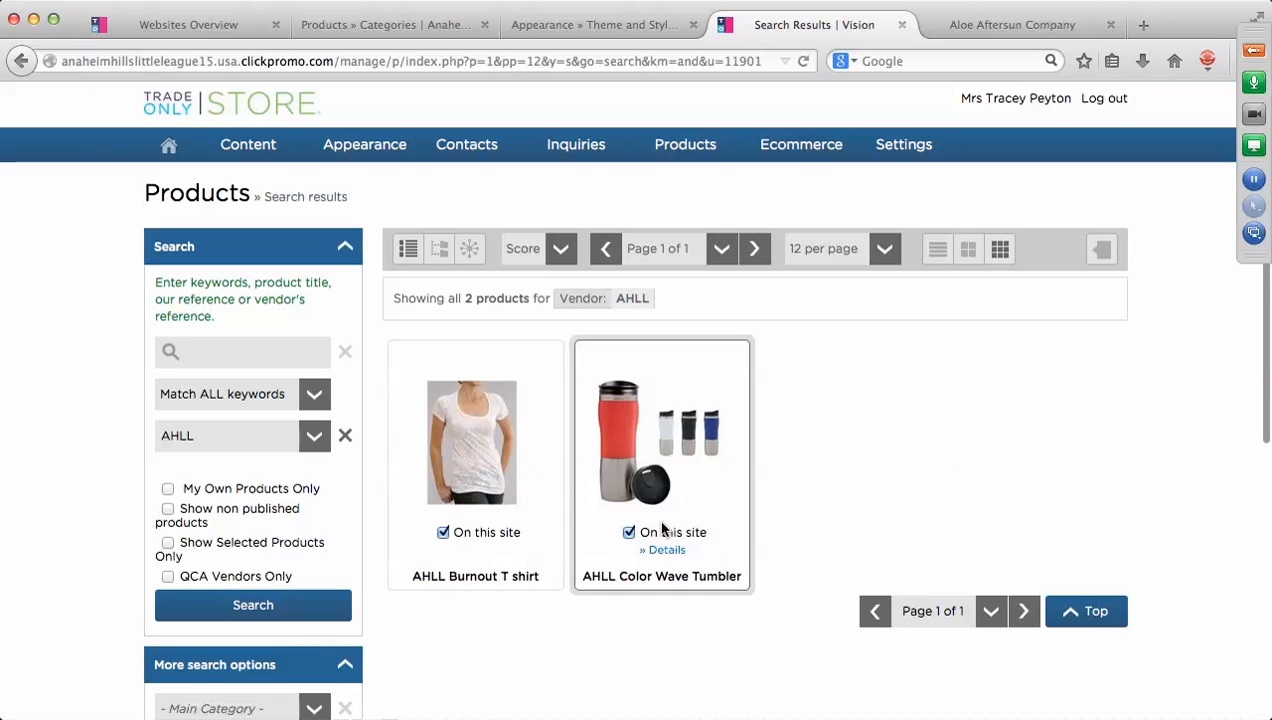
View the AHLL Color Wave Tumbler details: code 352039, category AHLL Drinkware.
click(668, 550)
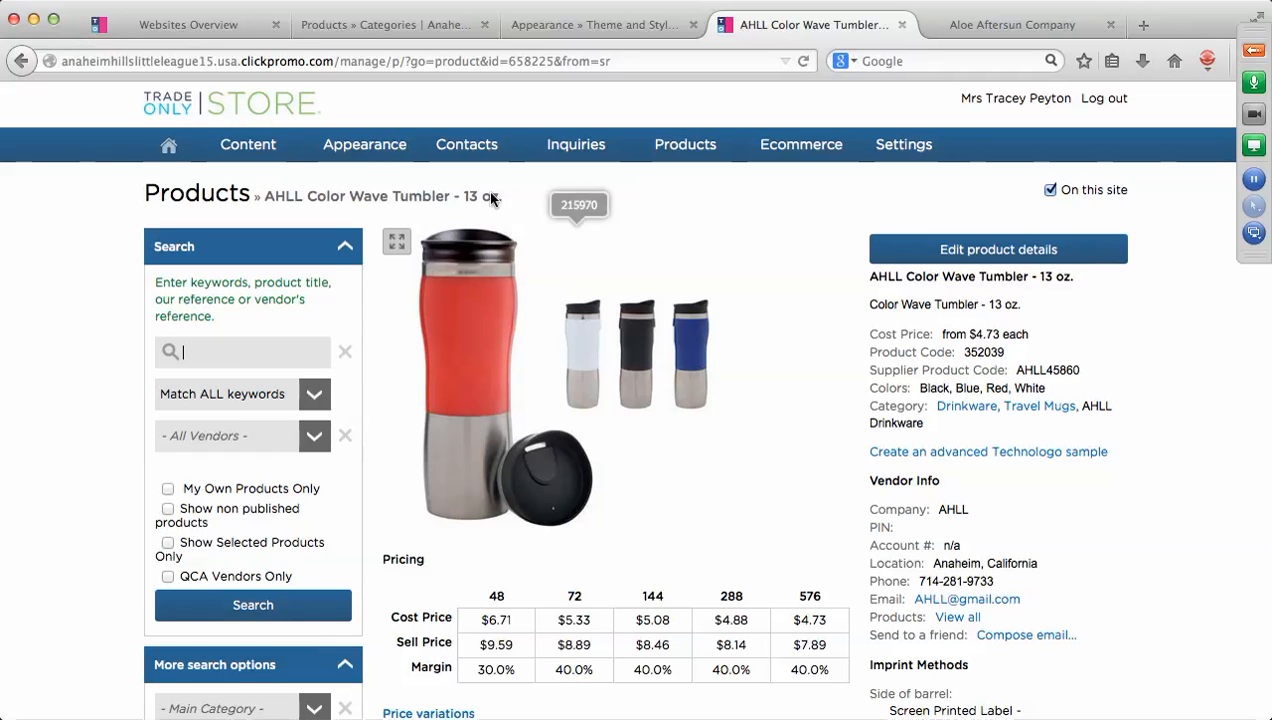
click(266, 153)
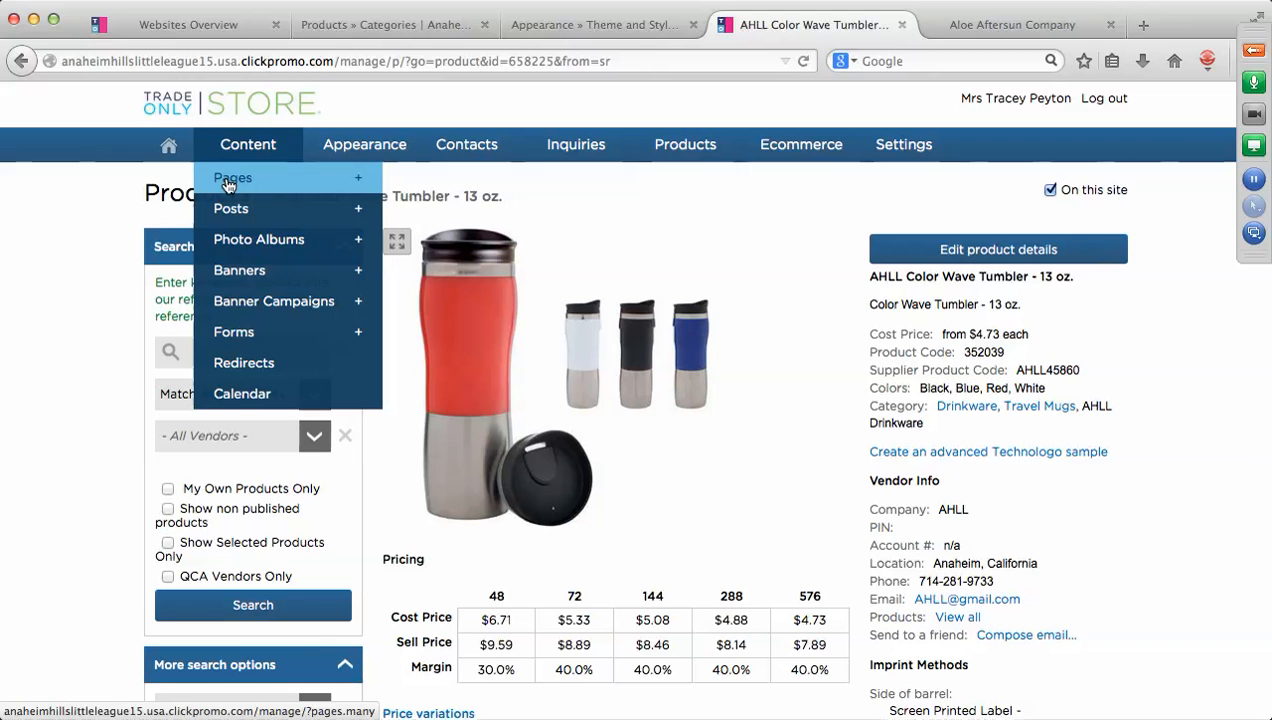
From the Content > Pages list, open the Home page's contents for editing.
click(228, 183)
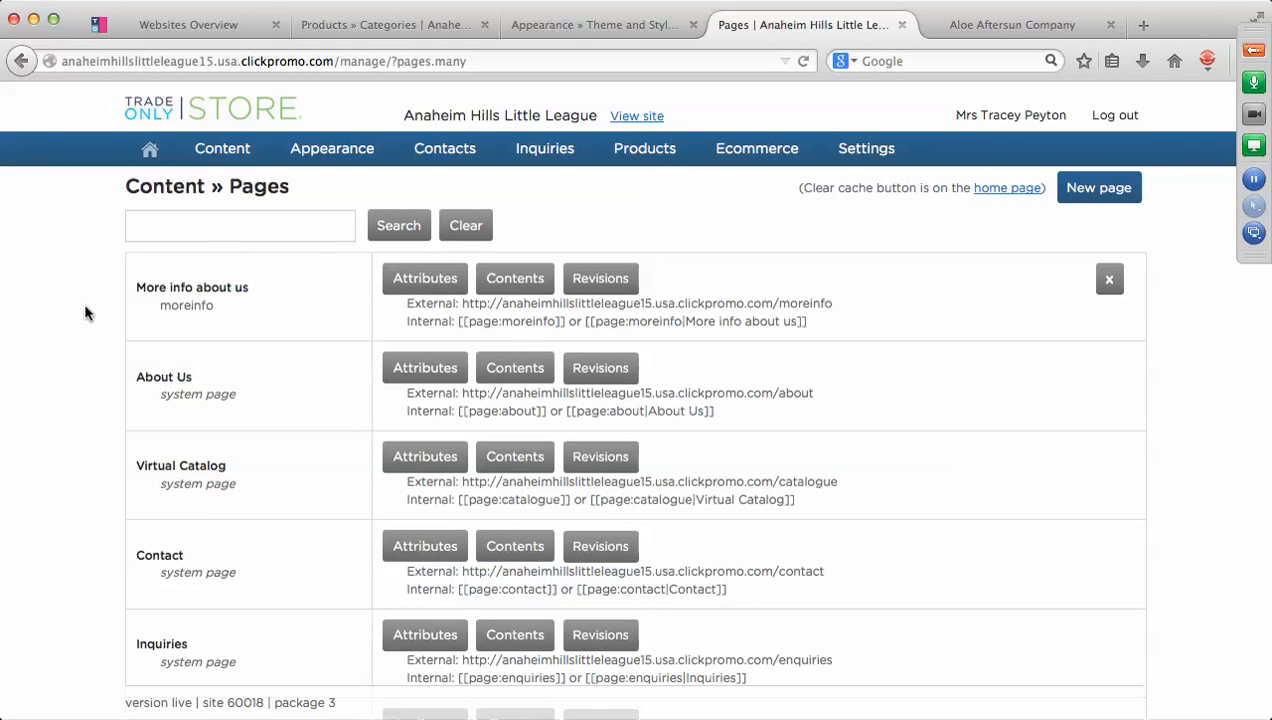
scroll(63, 314, down, 2)
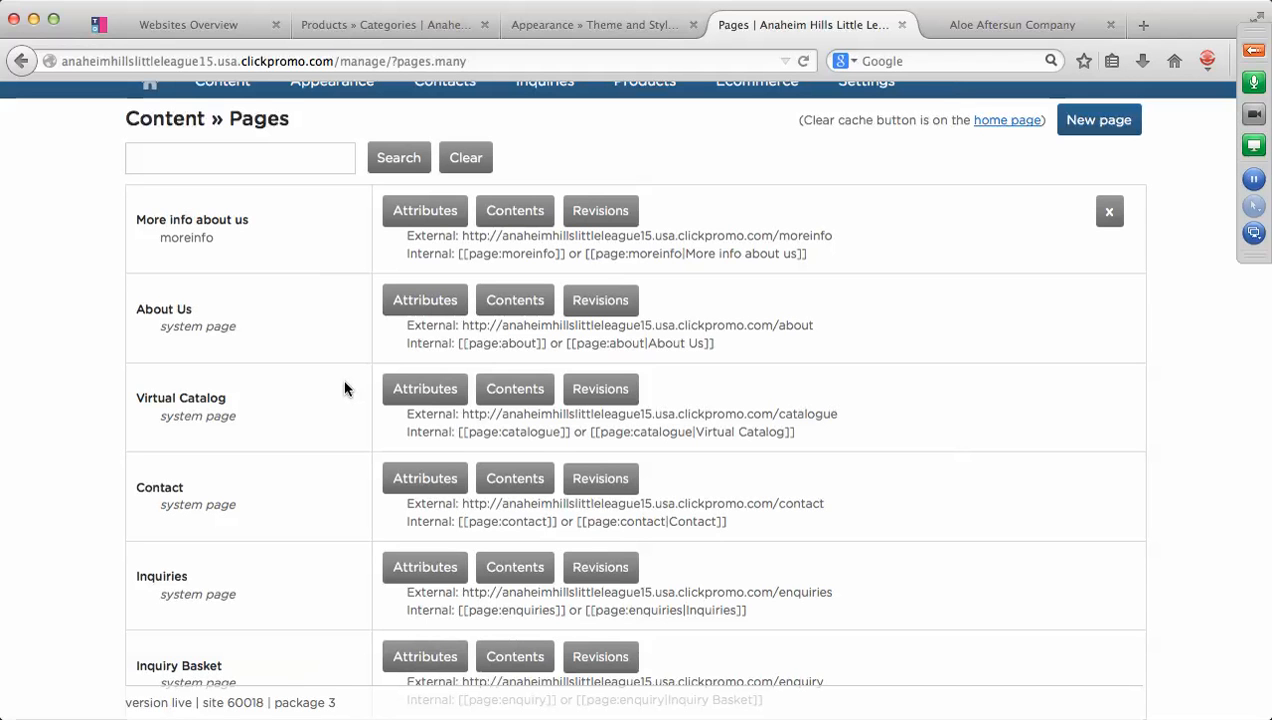
scroll(415, 410, down, 5)
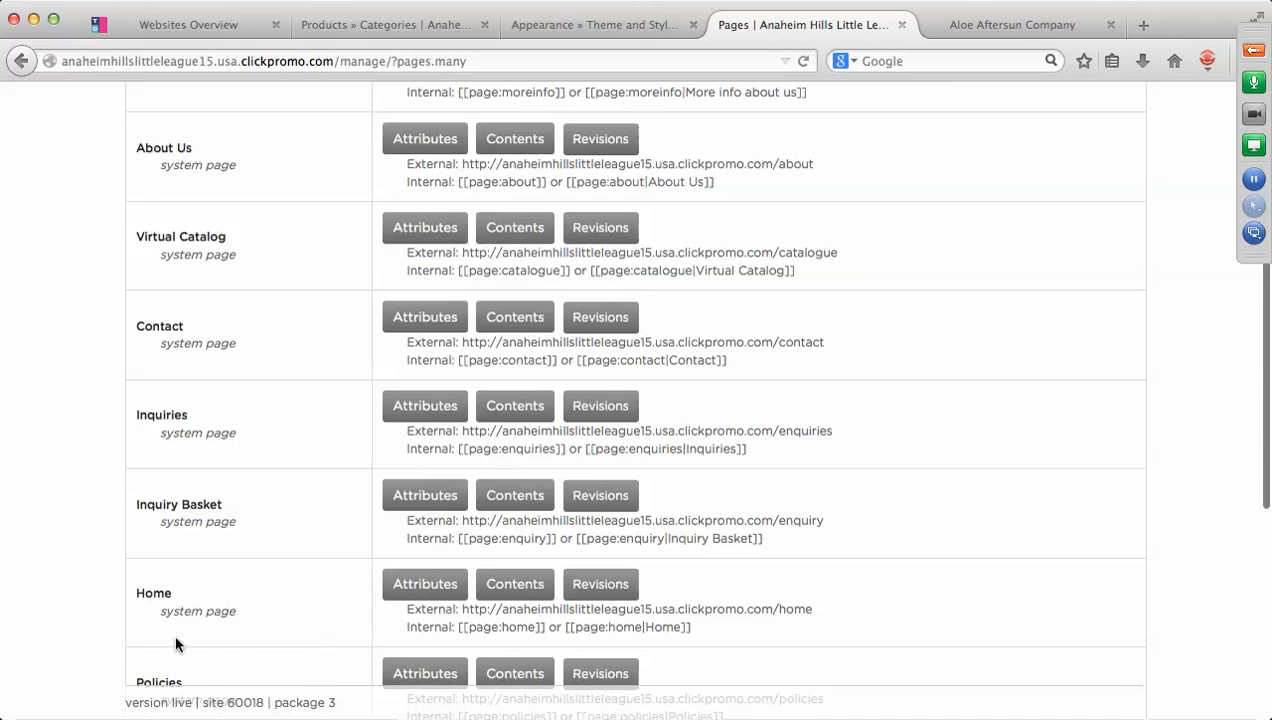
click(515, 585)
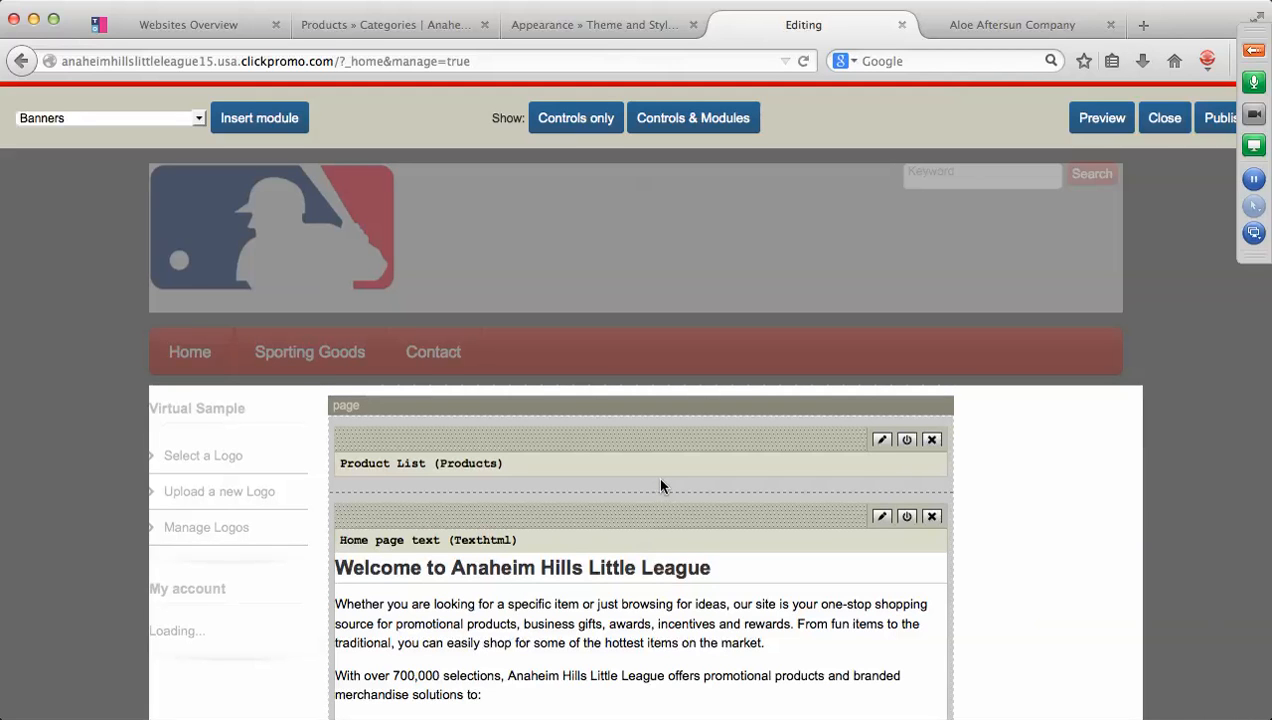
scroll(656, 475, down, 5)
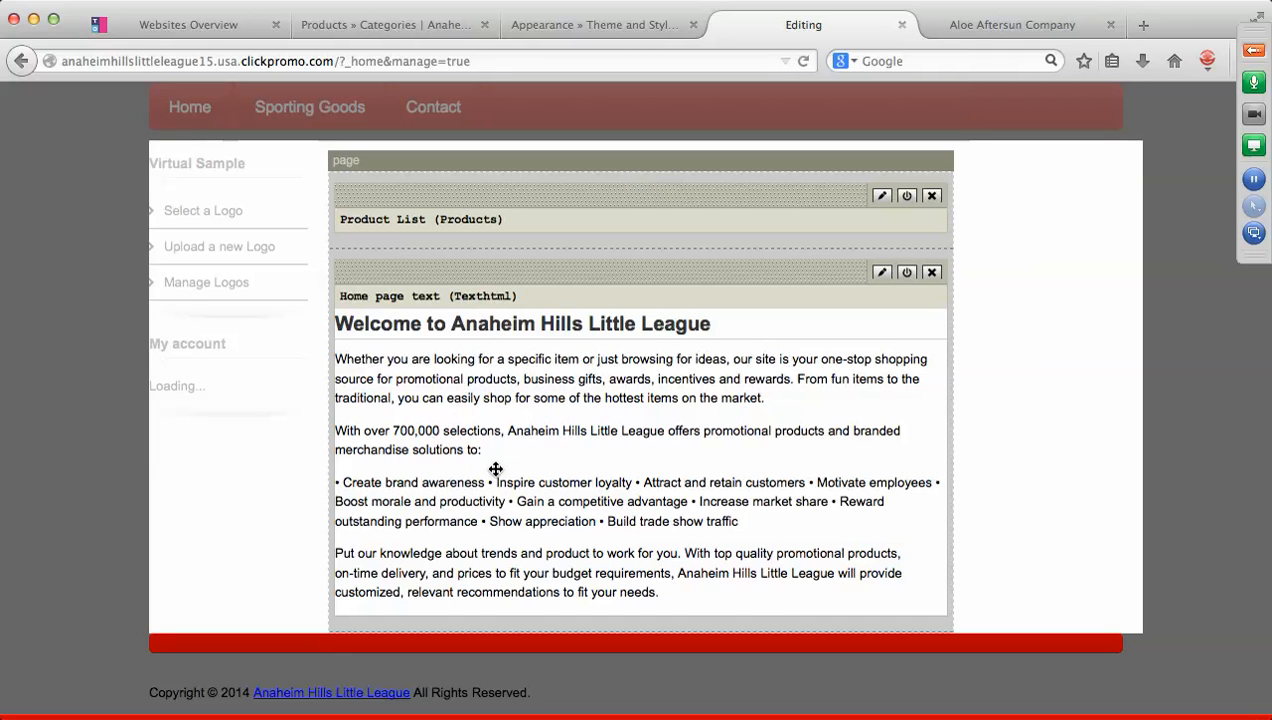
scroll(495, 465, up, 5)
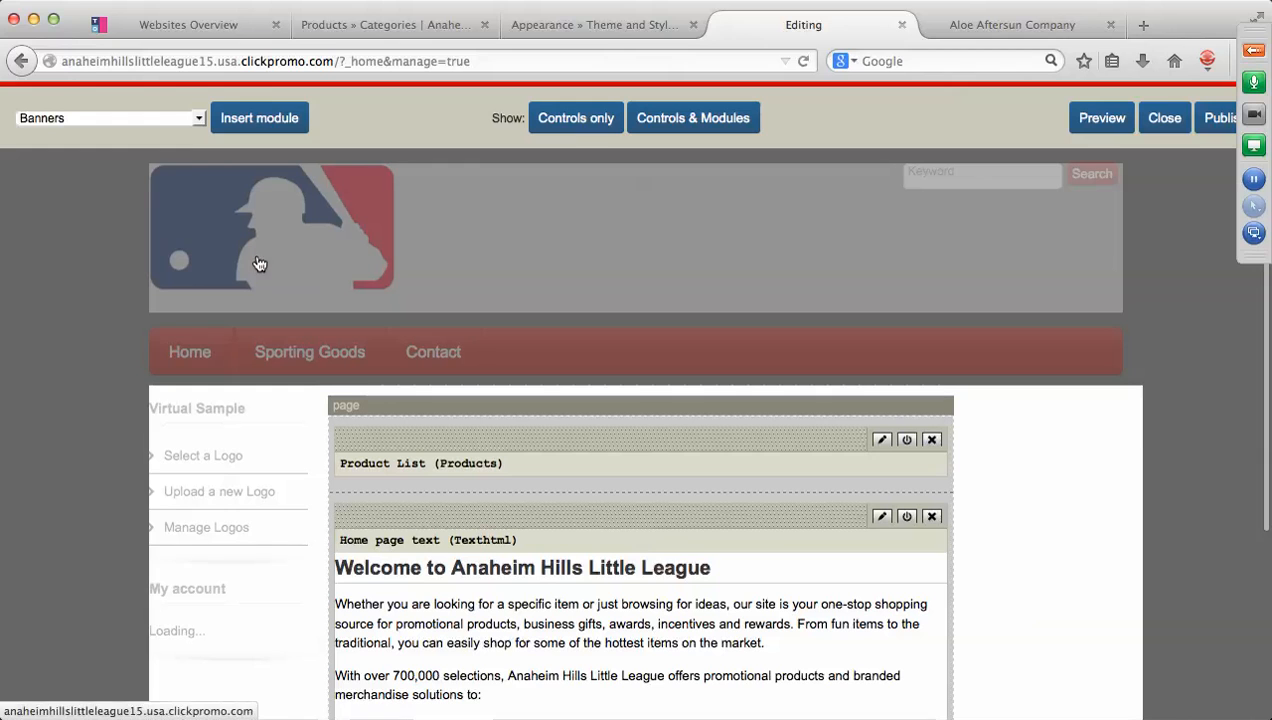
click(198, 117)
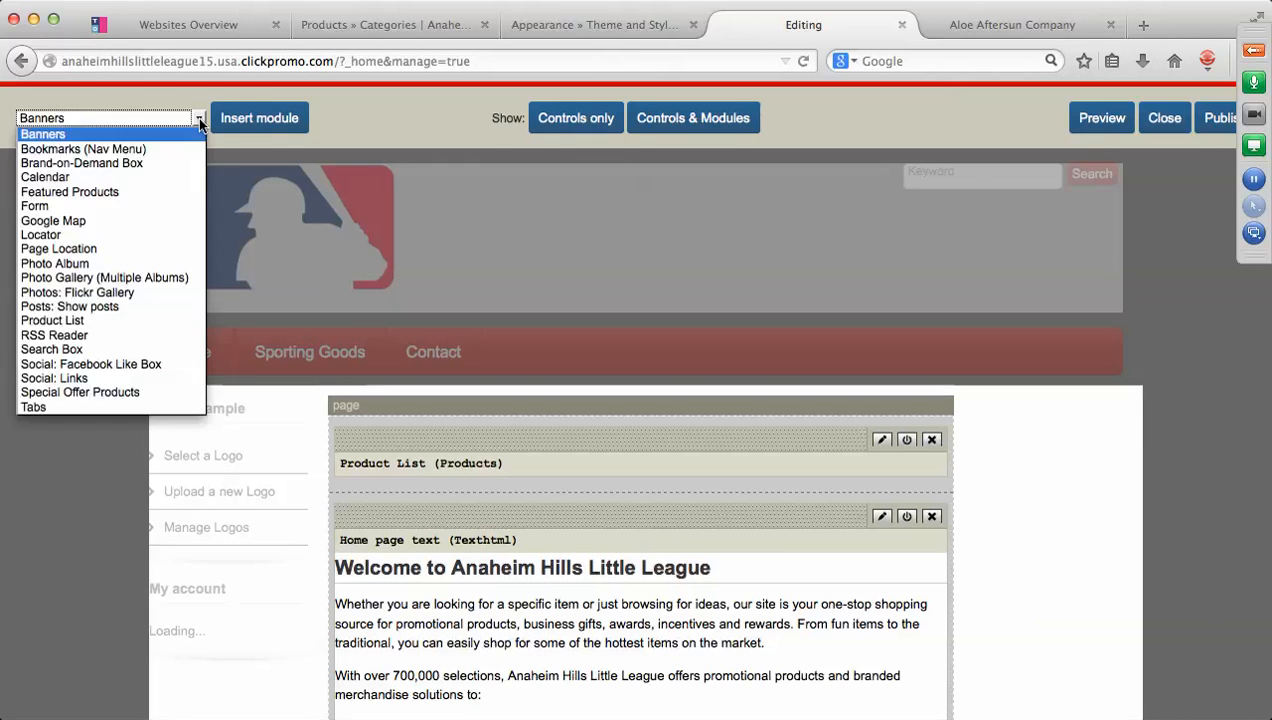
click(127, 135)
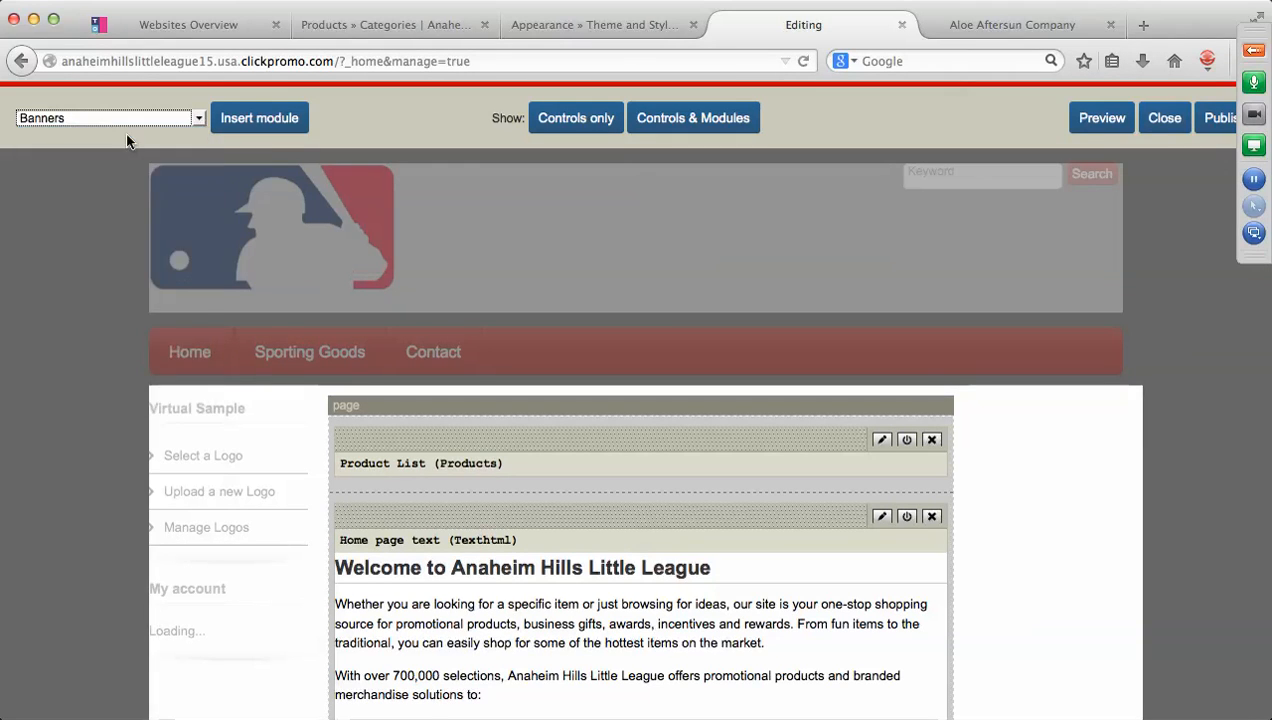
Add a Banners module to the Home page at one banner per row, first choosing Cap it Off.
click(278, 120)
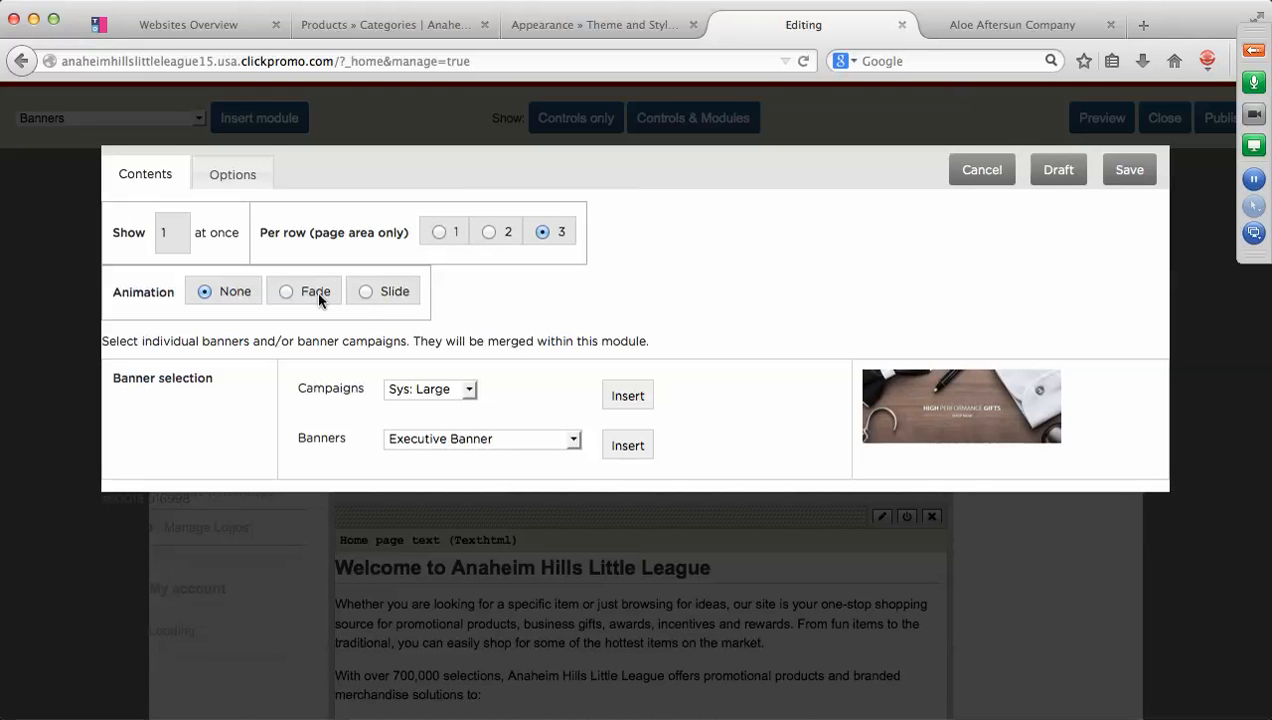
click(438, 233)
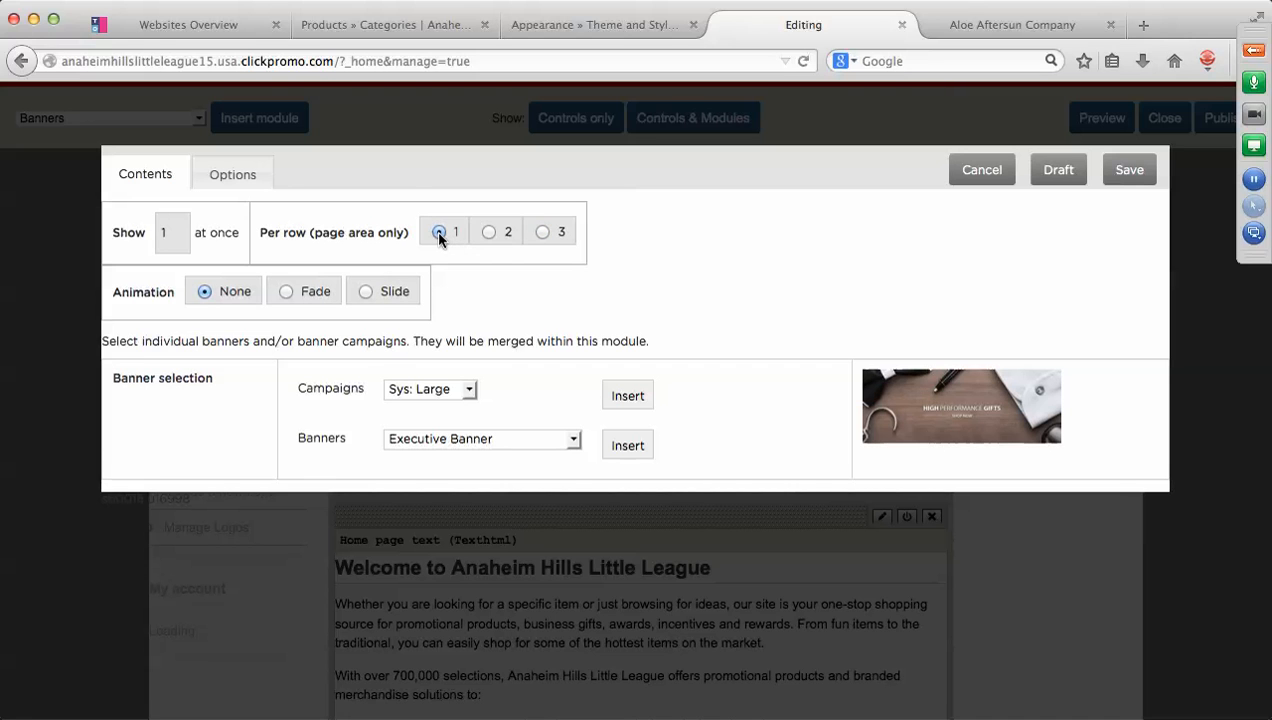
click(576, 442)
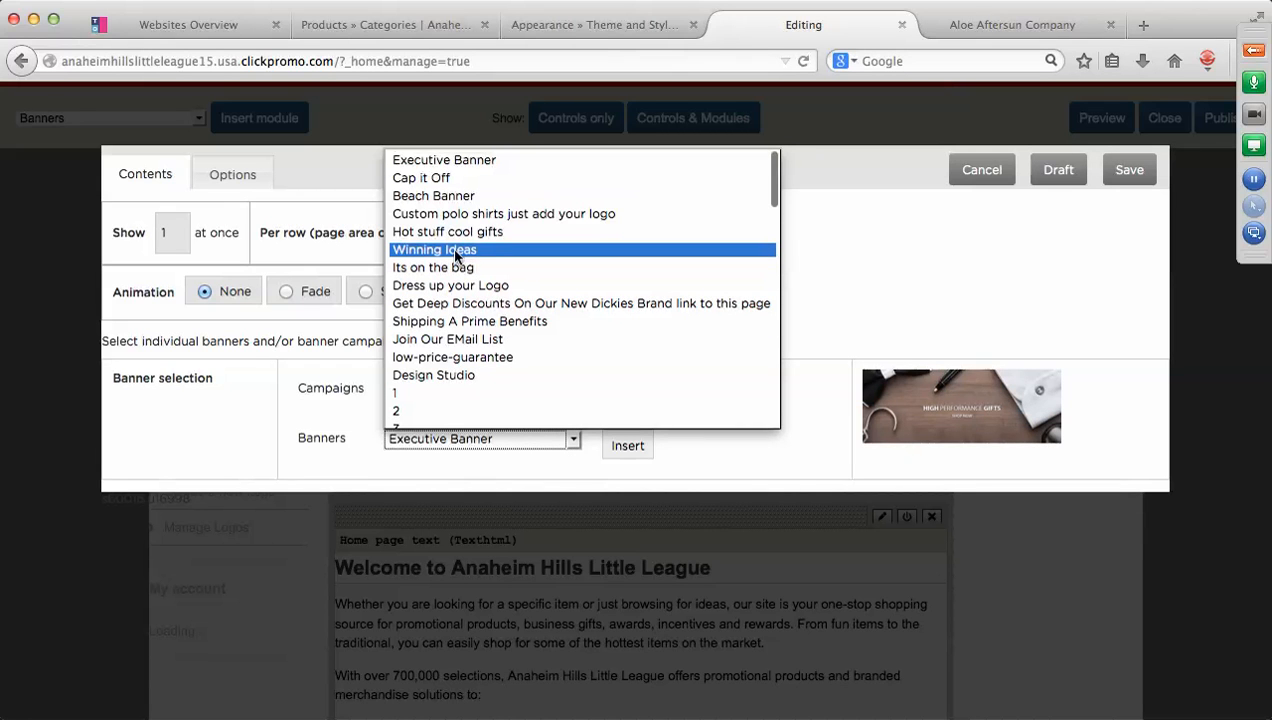
click(437, 178)
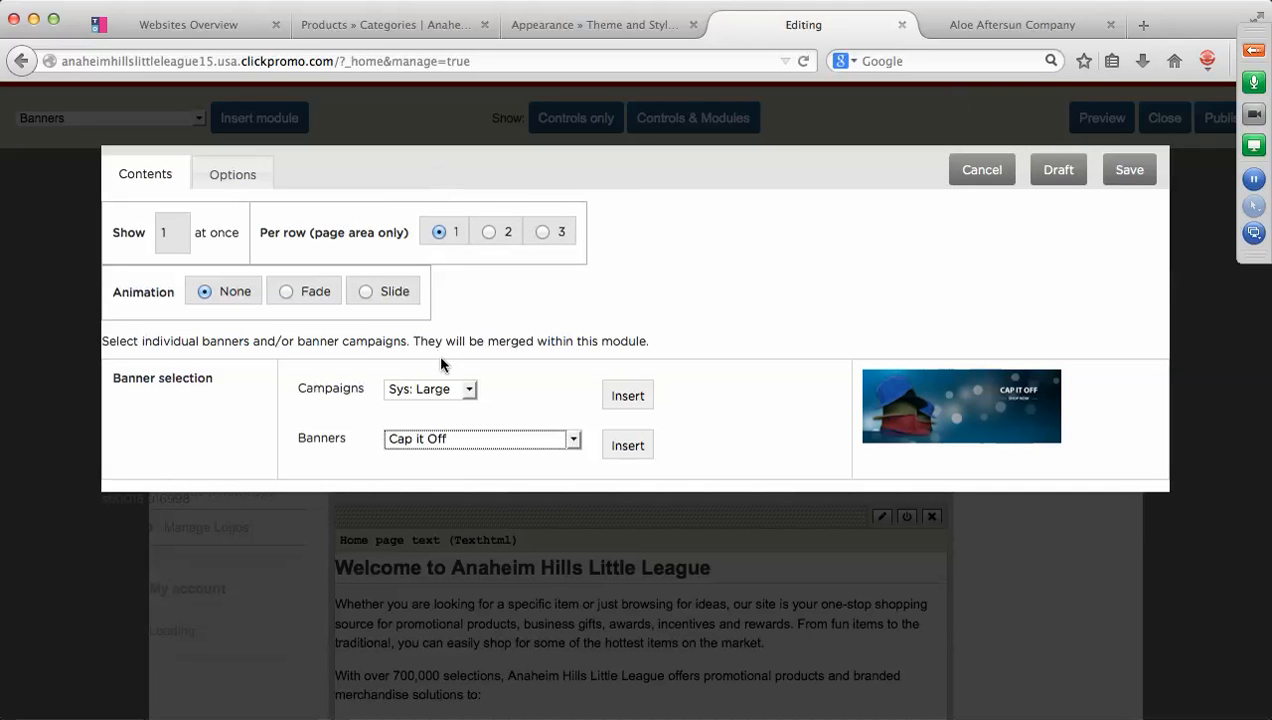
Try other banners in the module, College is back and then Sporting Events.
click(572, 440)
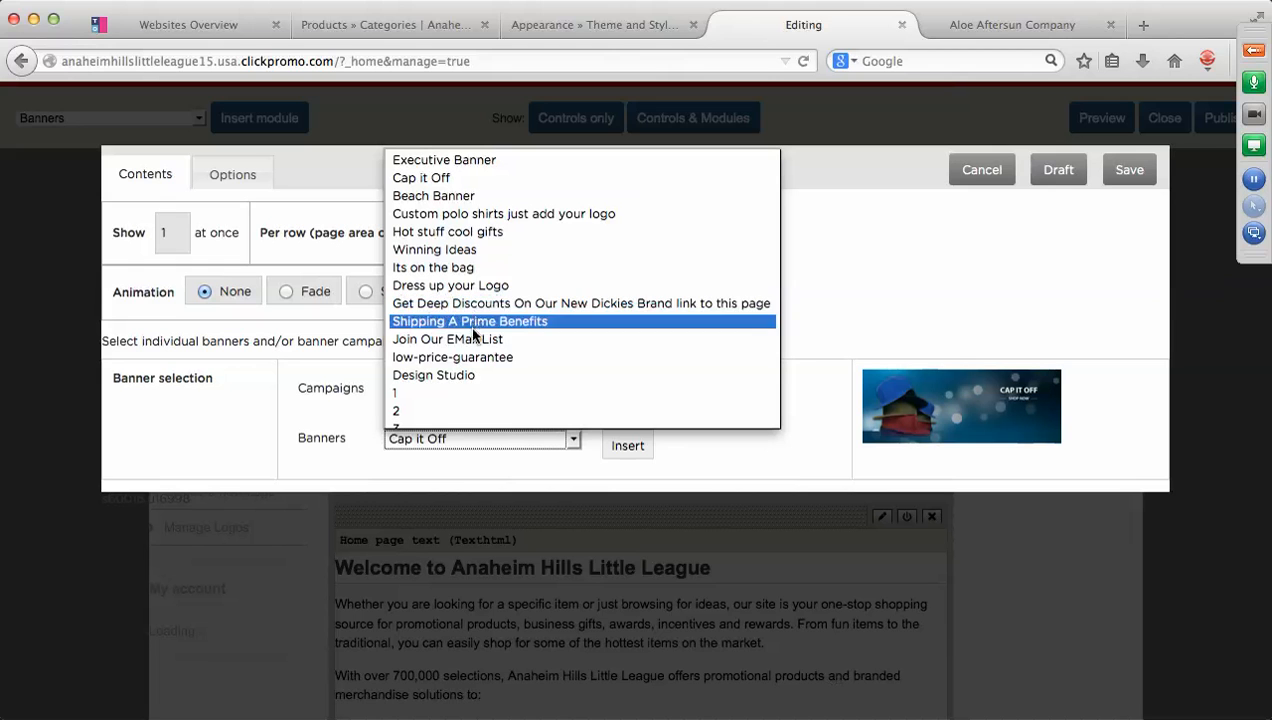
scroll(468, 356, down, 3)
scroll(472, 366, down, 3)
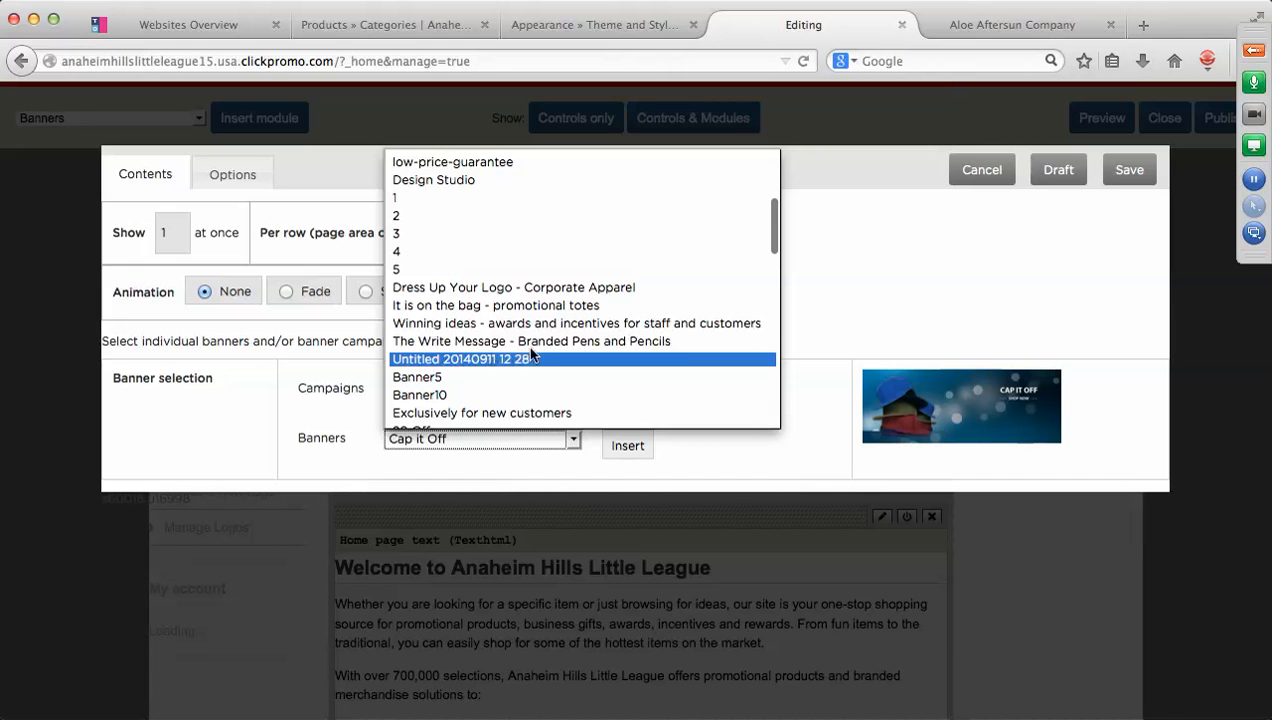
scroll(527, 350, down, 2)
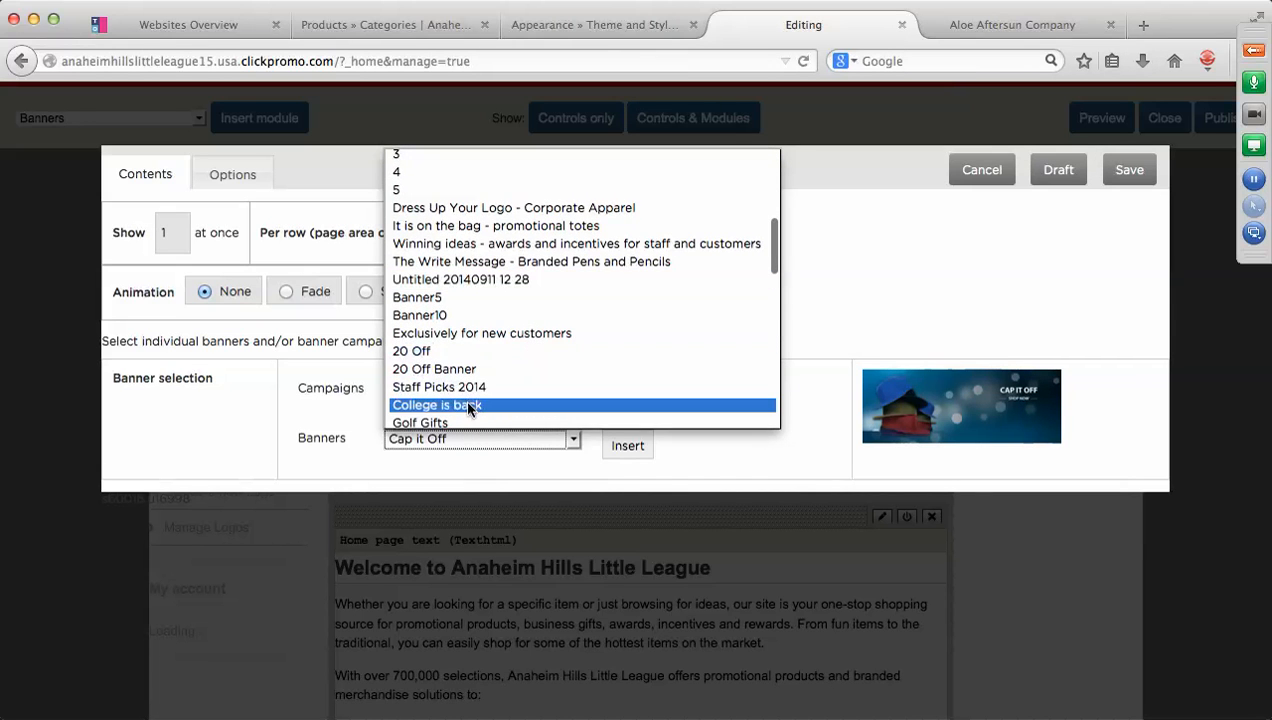
click(468, 405)
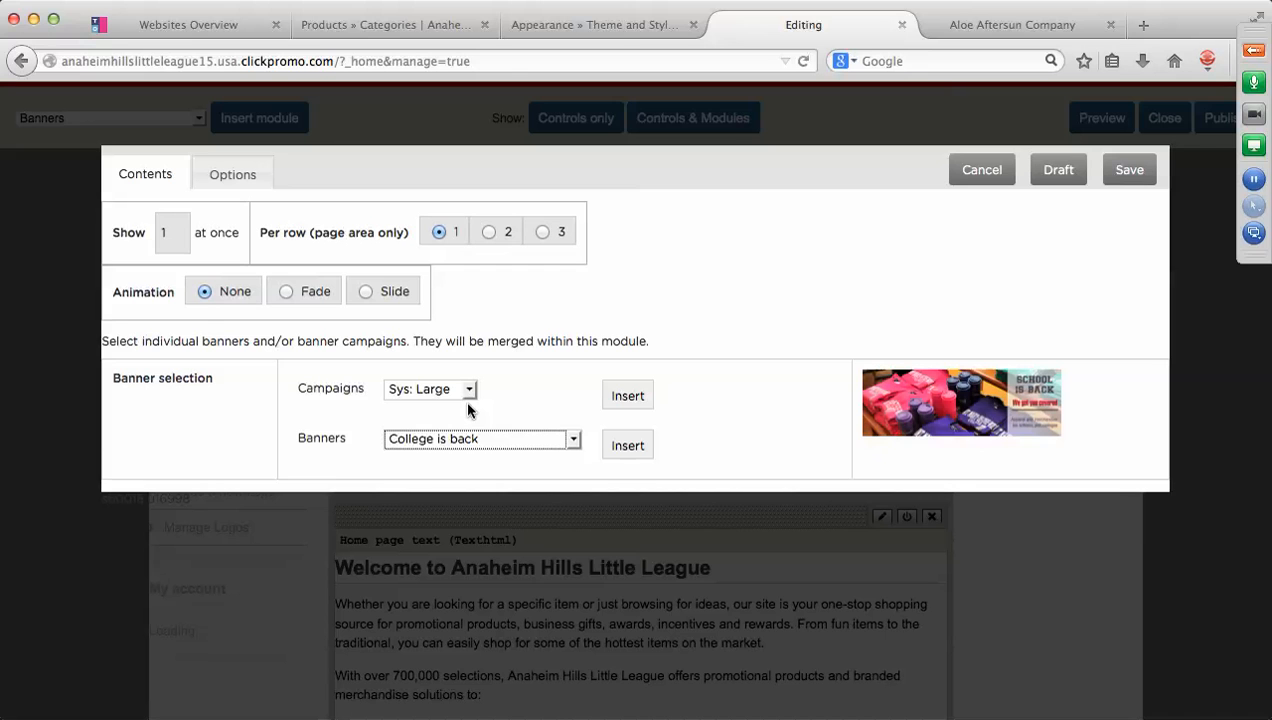
click(573, 441)
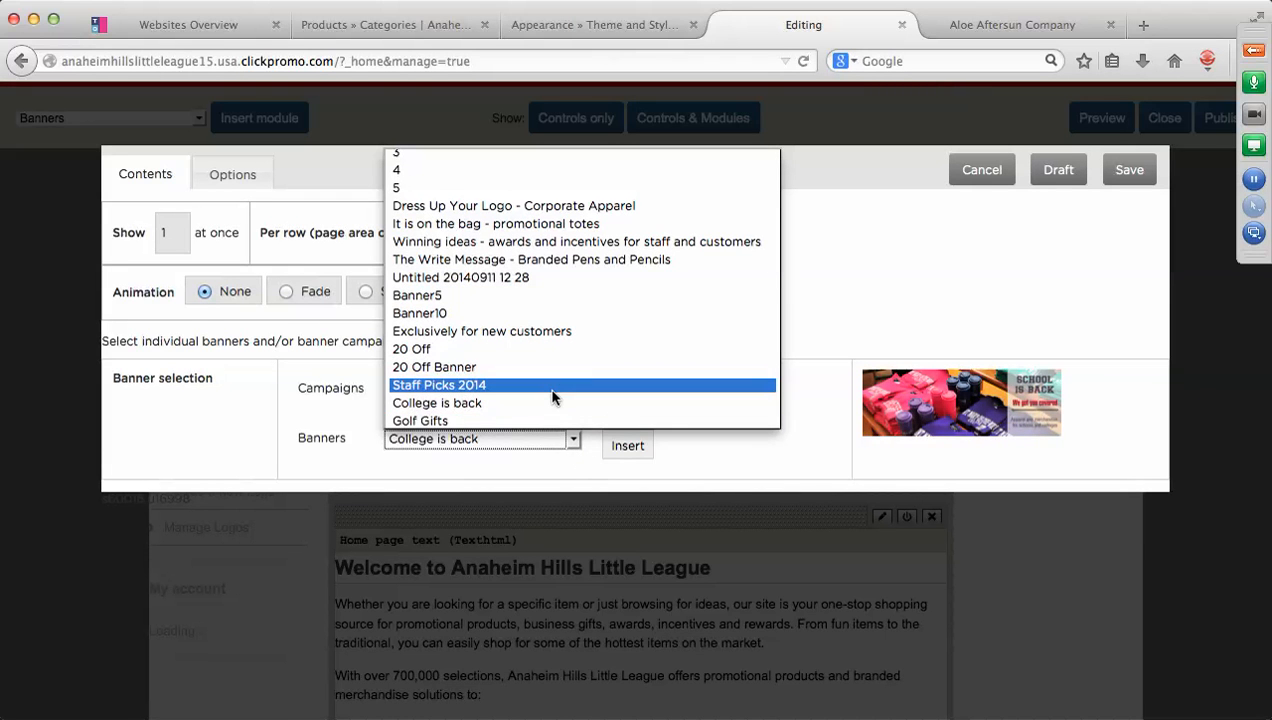
scroll(553, 397, up, 2)
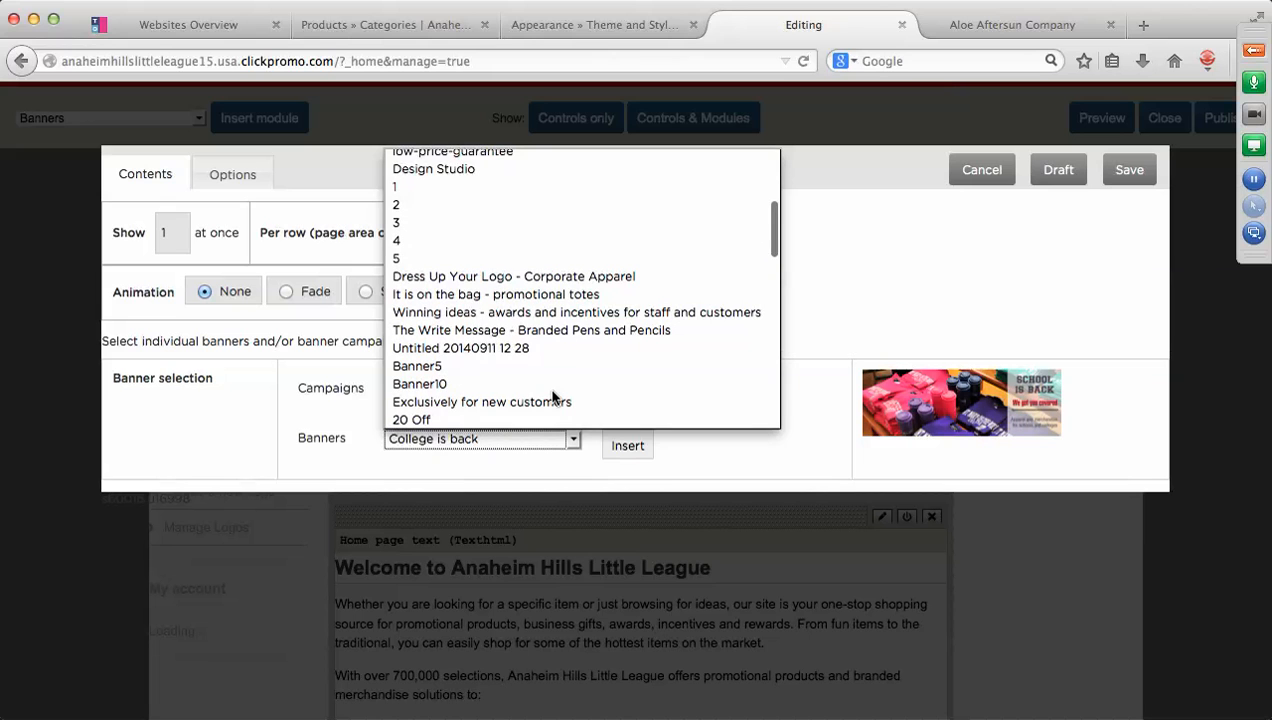
scroll(553, 397, down, 5)
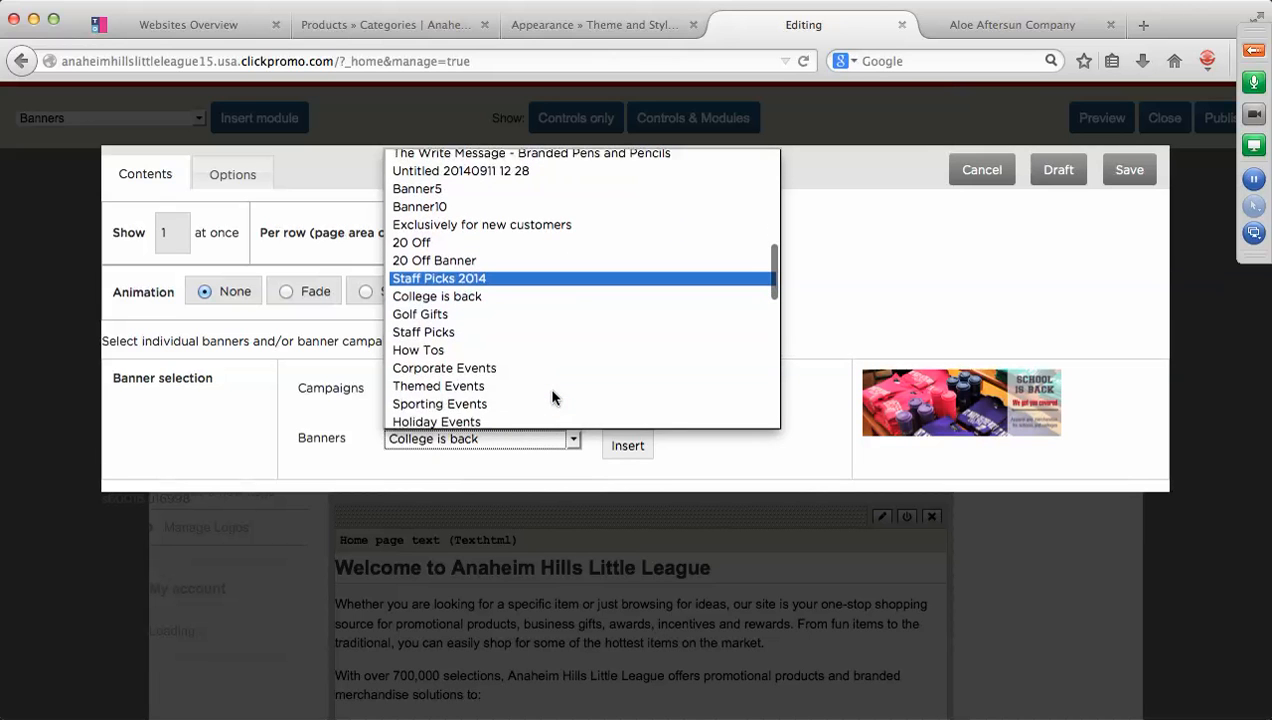
click(472, 404)
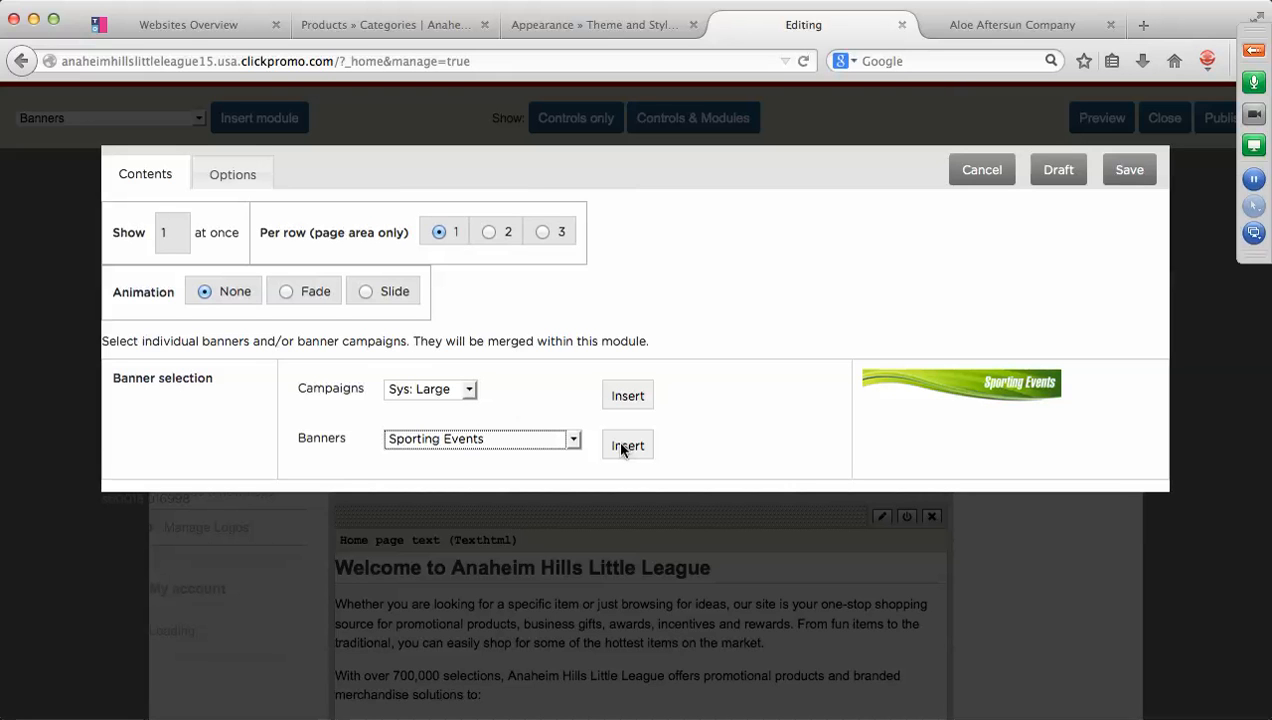
Try Bags of choice for all occasions, then pick Giveways for colleges and schools and save.
click(573, 440)
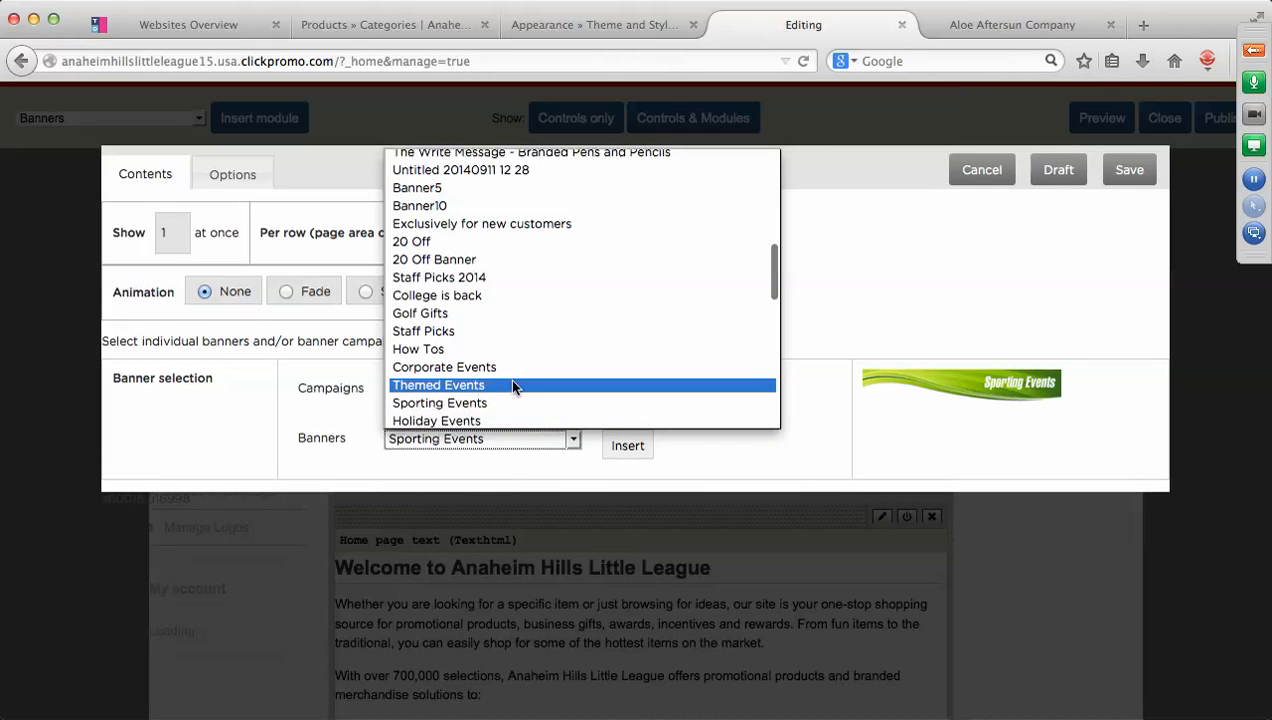
scroll(512, 386, up, 2)
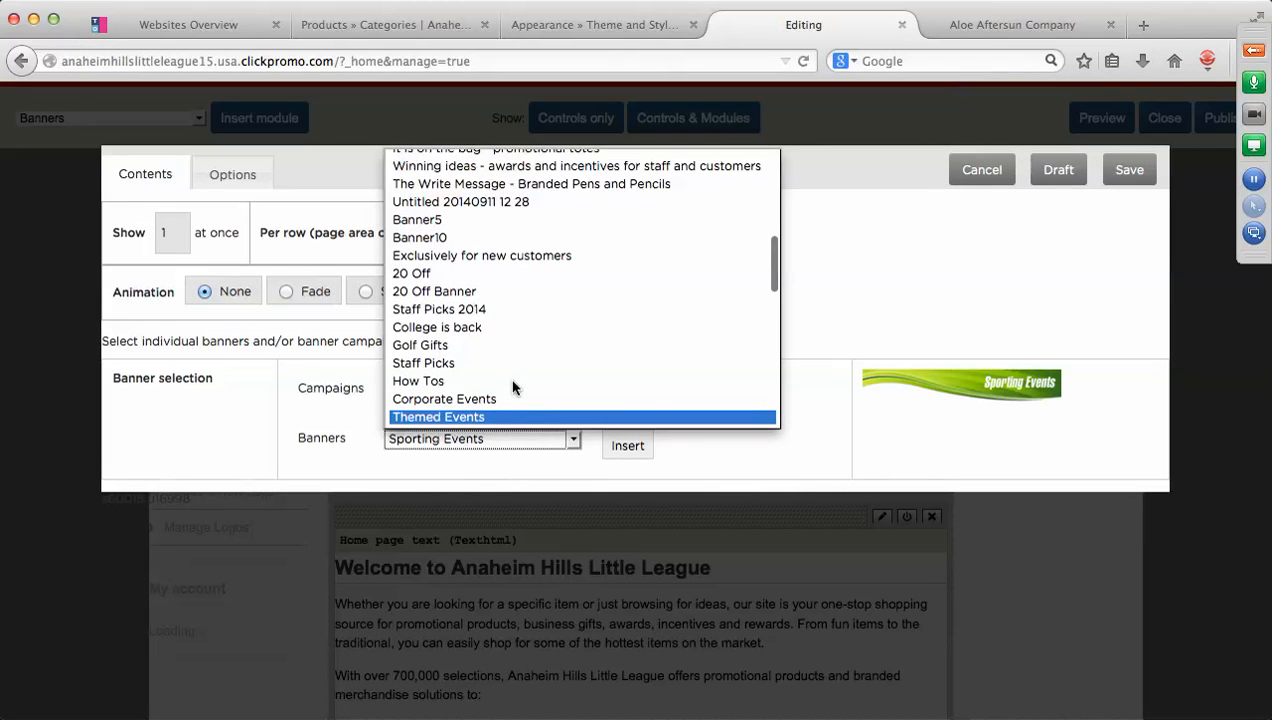
scroll(512, 386, up, 4)
scroll(512, 386, down, 7)
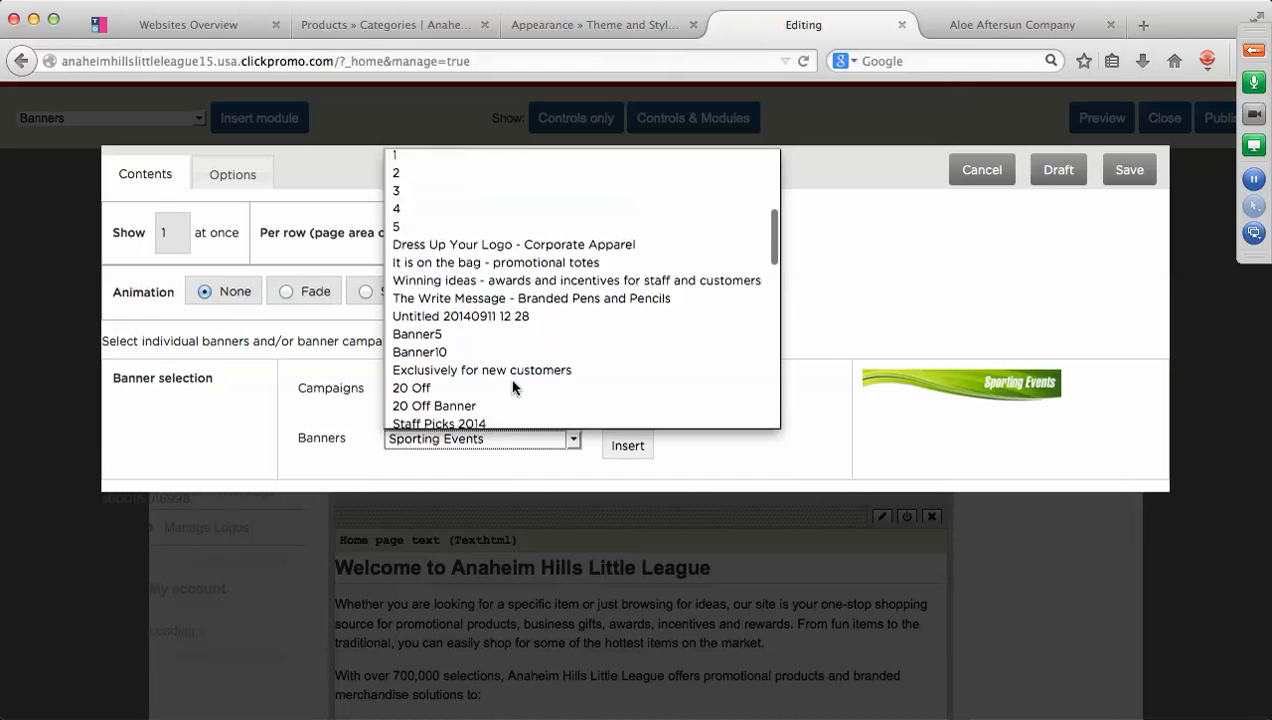
scroll(514, 387, down, 3)
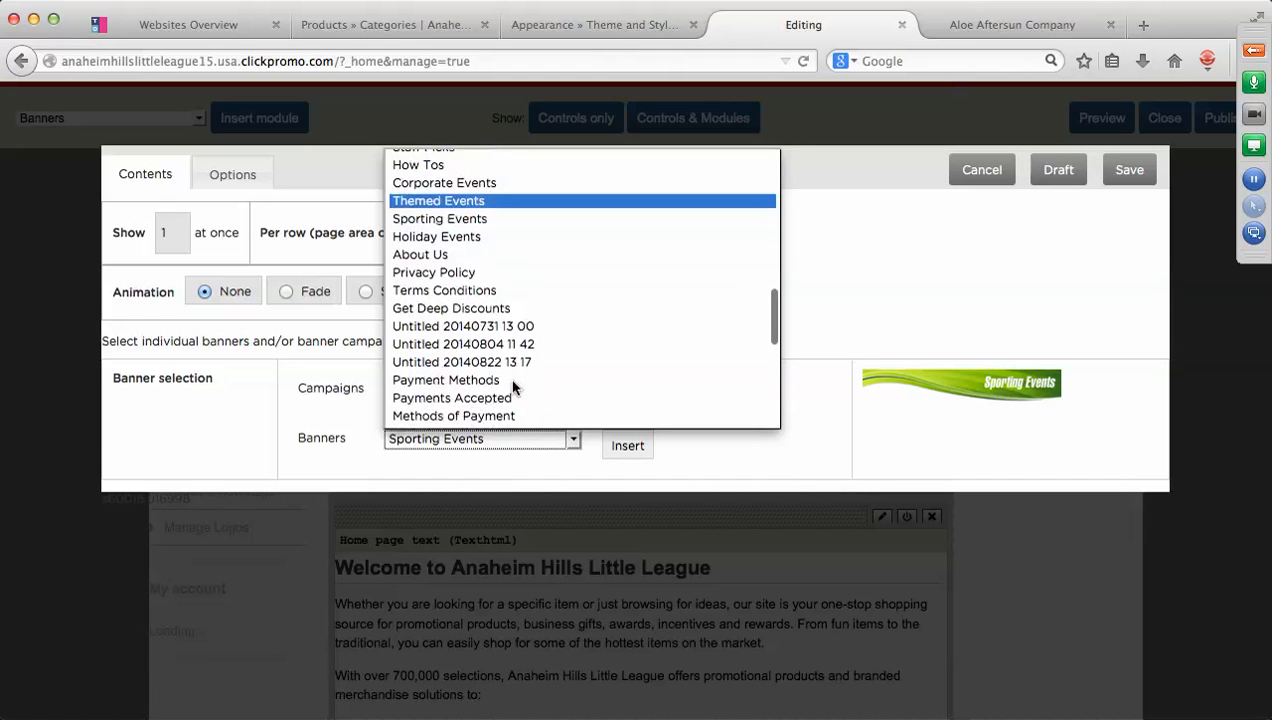
scroll(512, 387, down, 5)
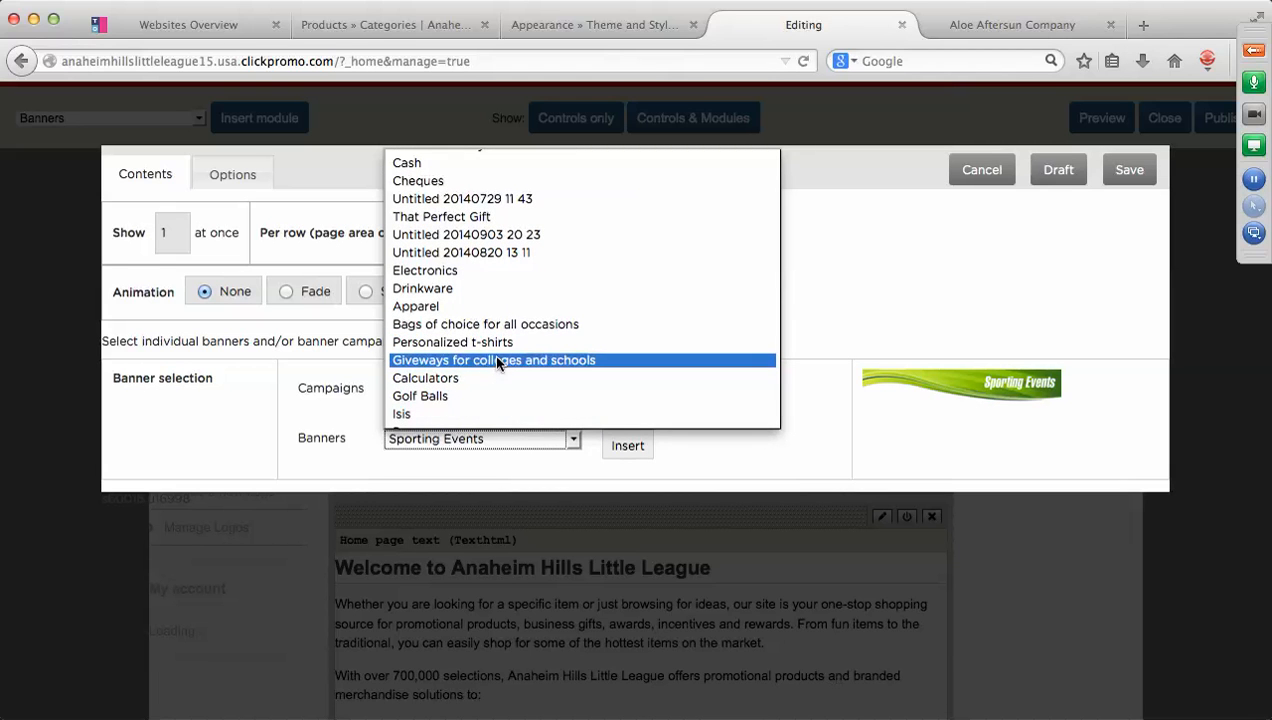
click(494, 324)
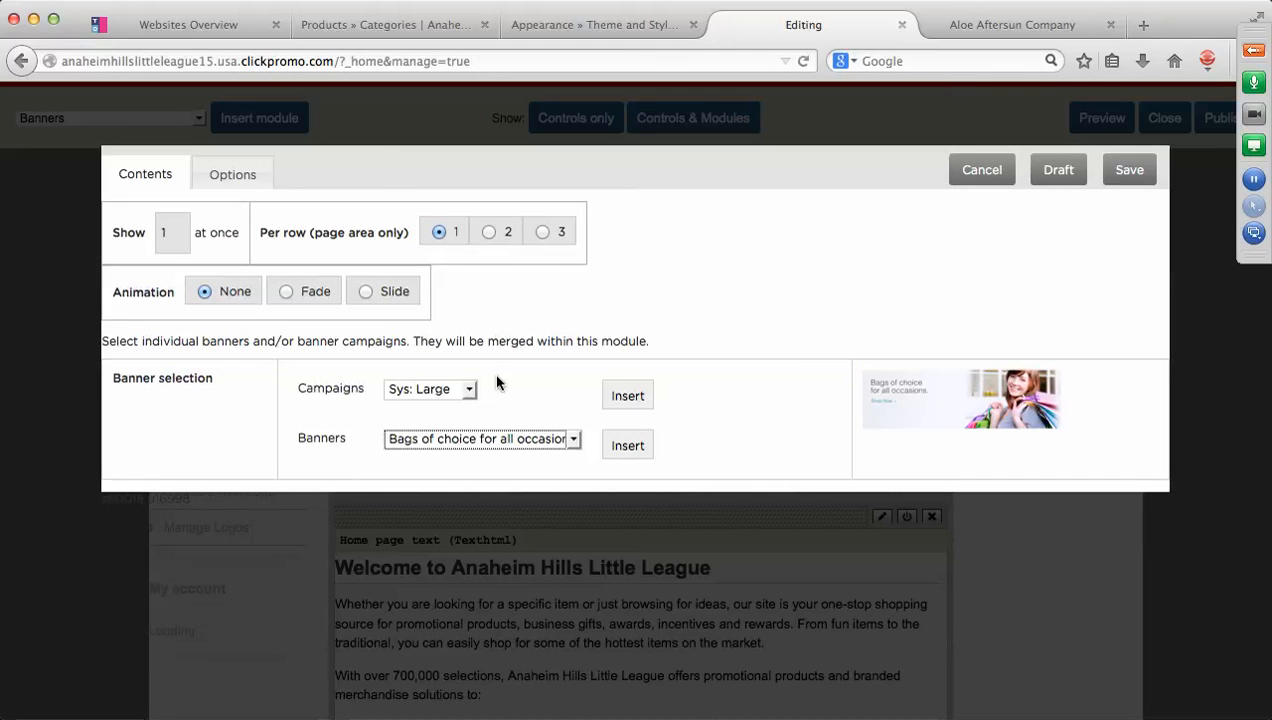
click(570, 440)
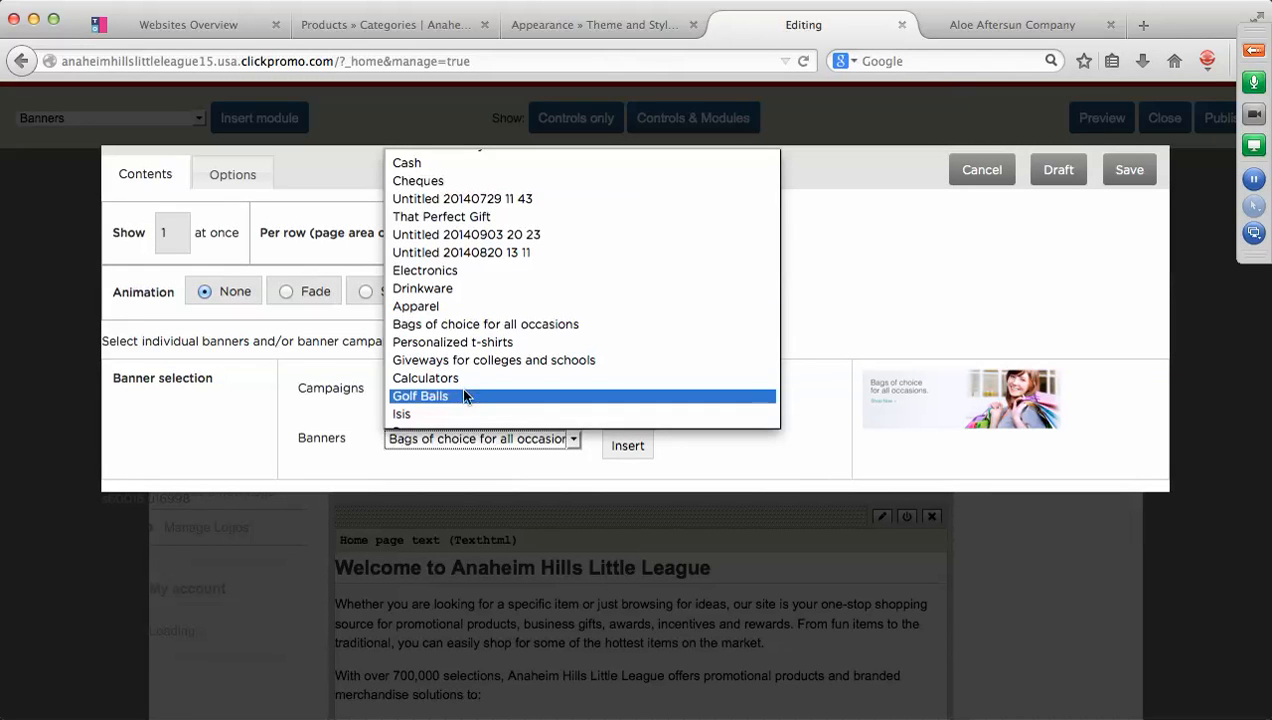
click(446, 360)
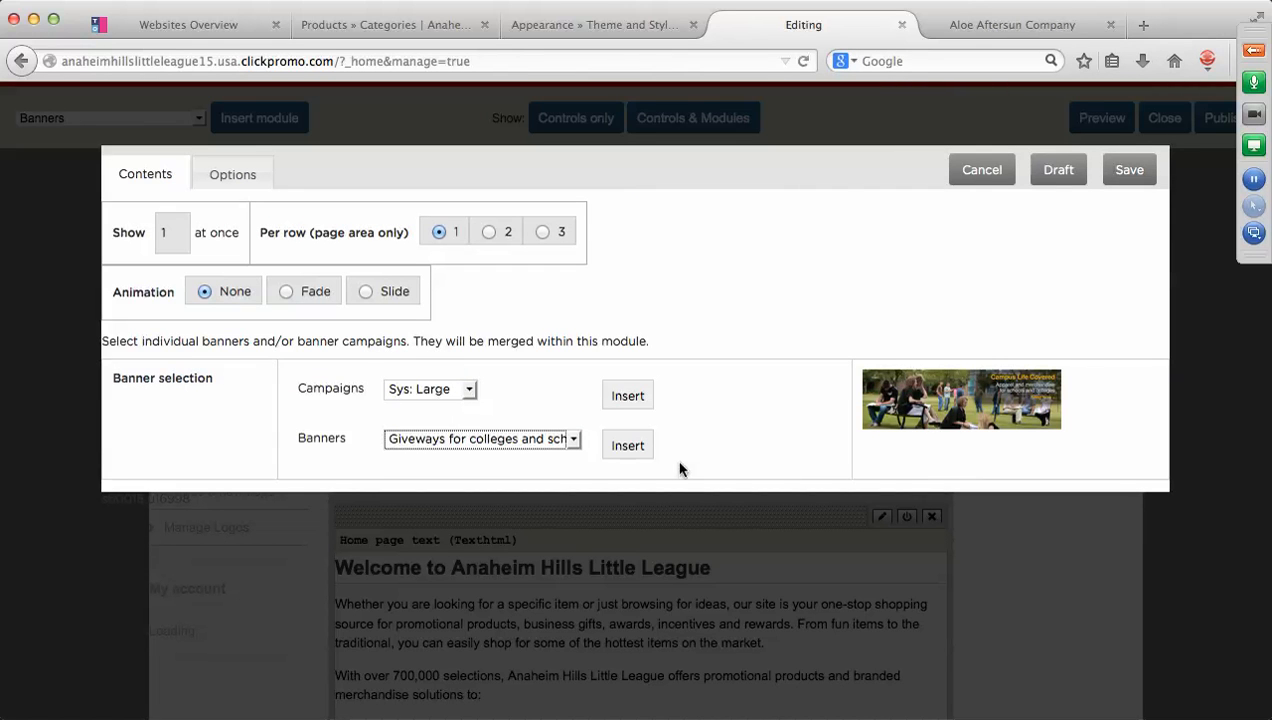
click(1125, 171)
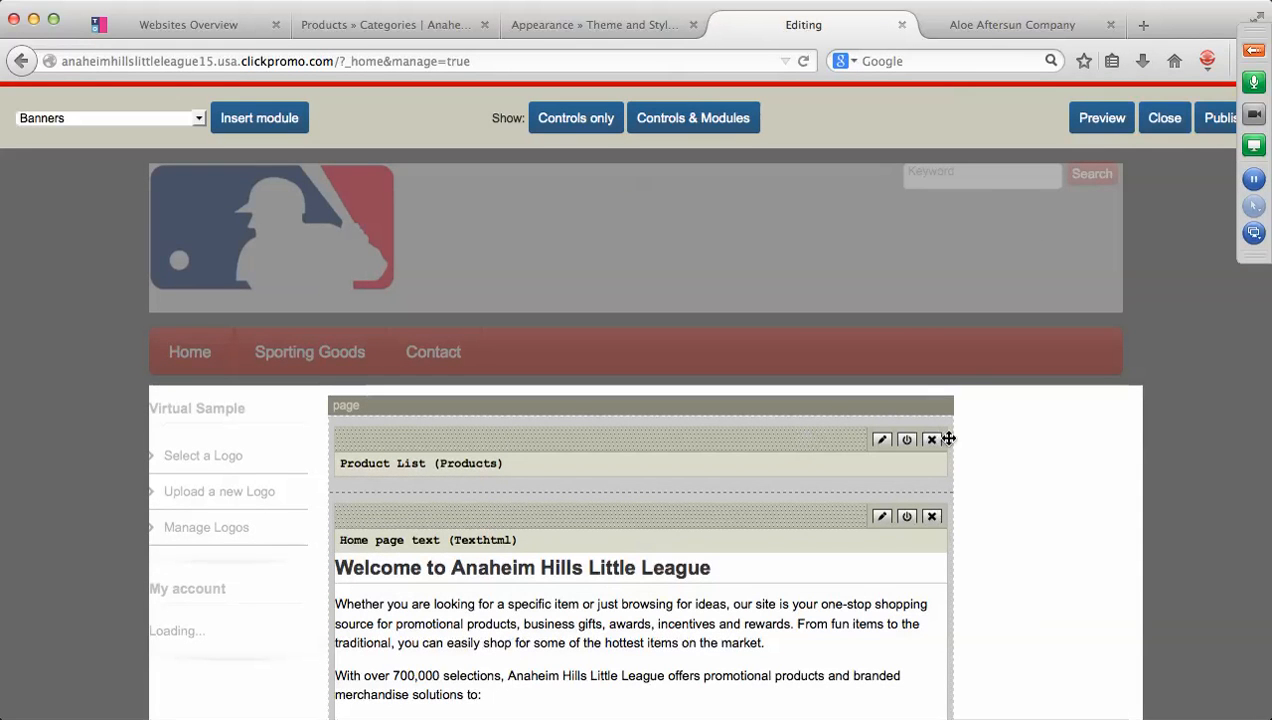
Drag the Banners module to the top of the Home page, above the Product List.
scroll(1068, 505, down, 5)
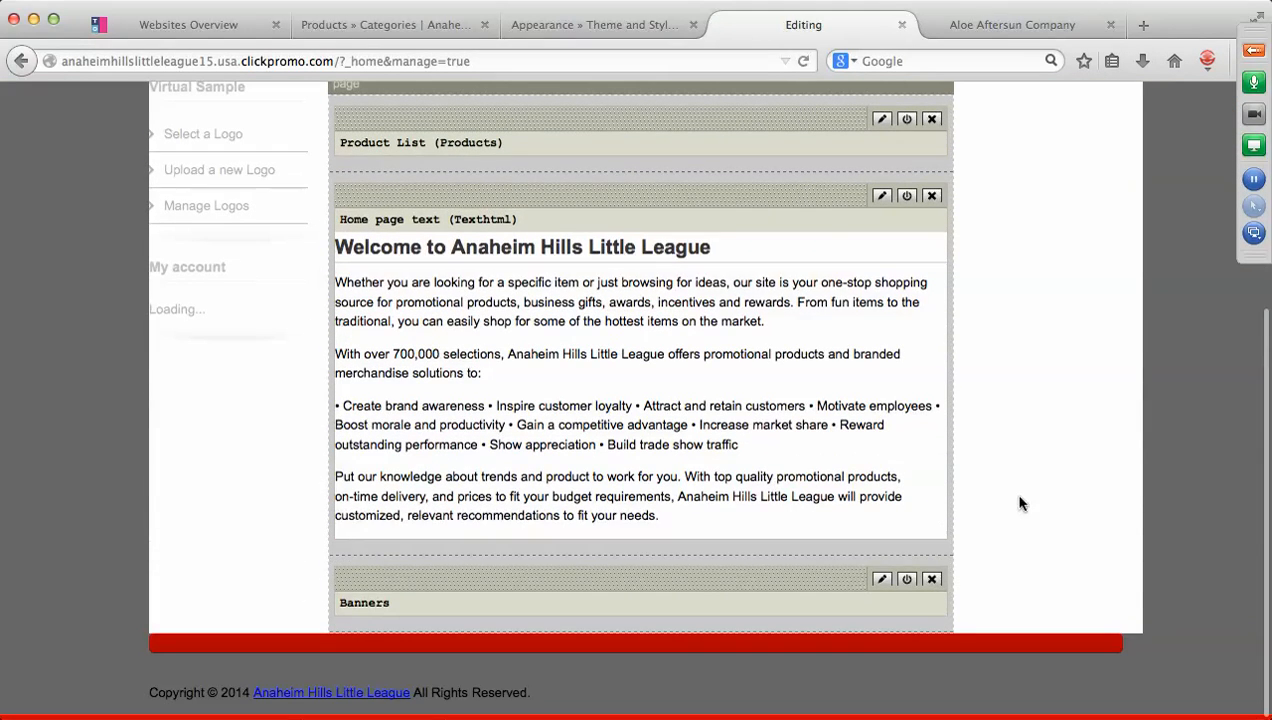
drag(783, 580, 769, 187)
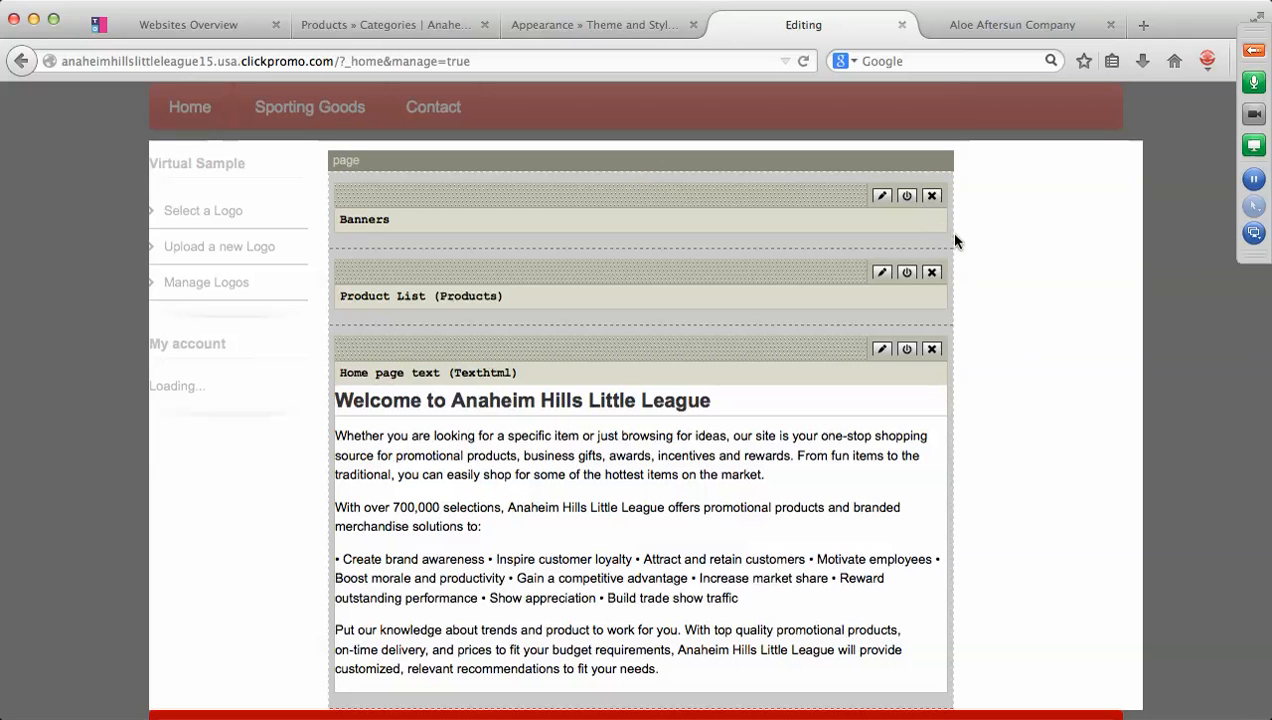
scroll(1041, 297, up, 4)
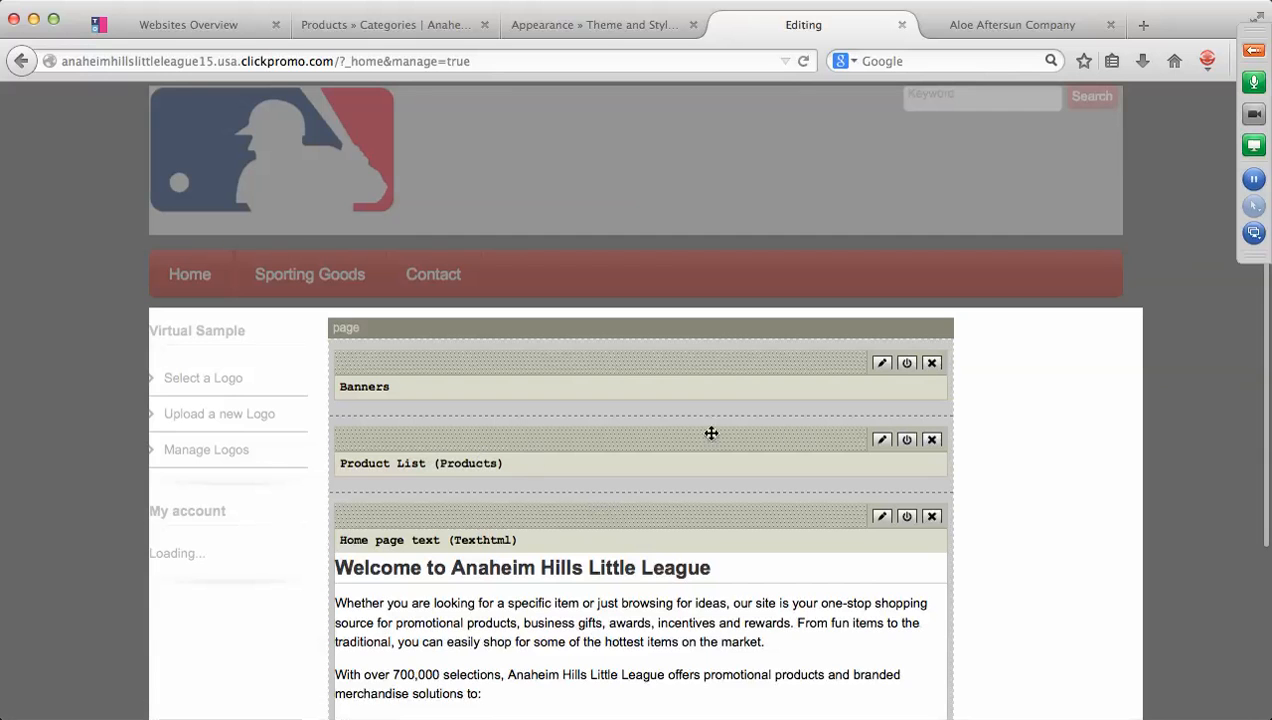
Switch the Banners module to the Cap it Off banner and save it.
click(881, 363)
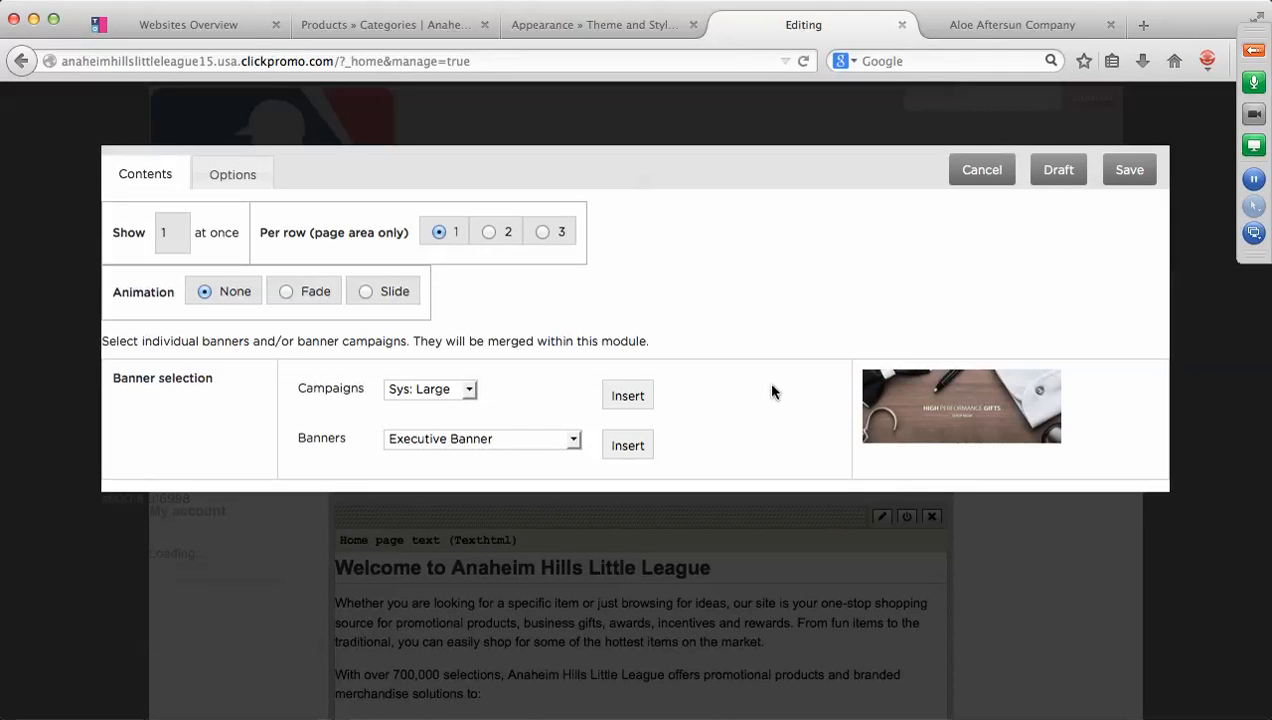
click(573, 445)
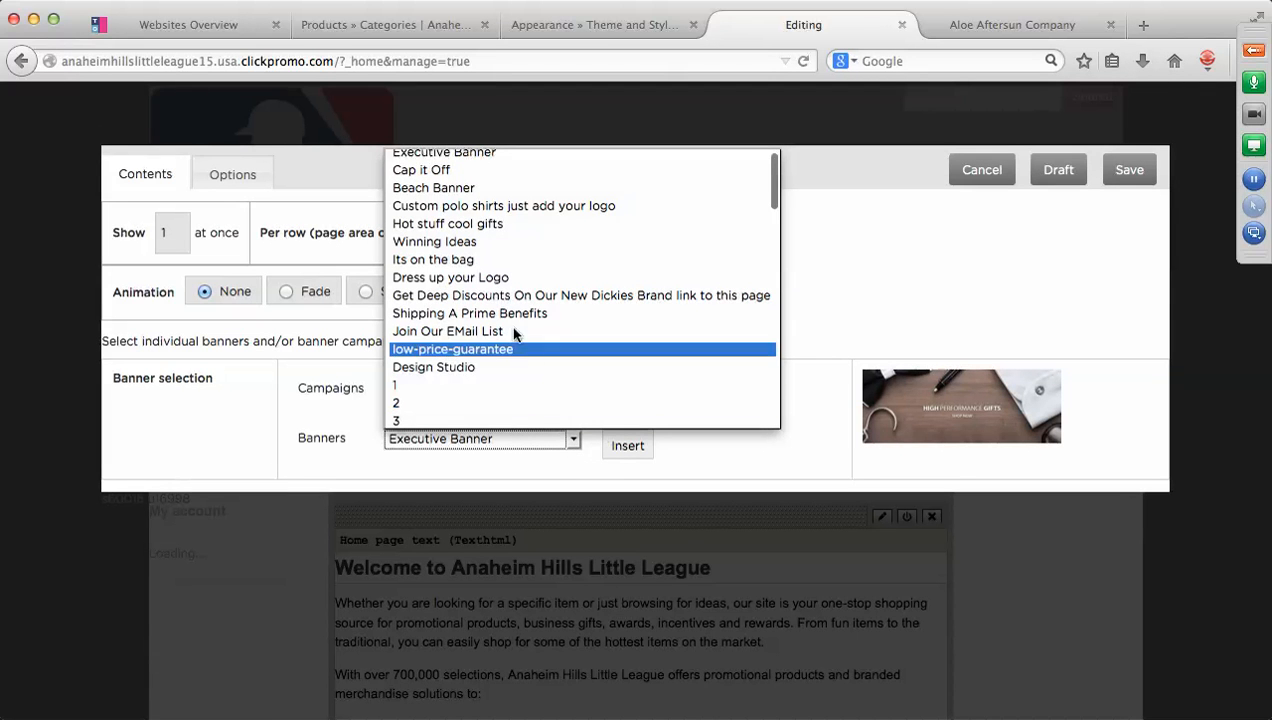
click(445, 171)
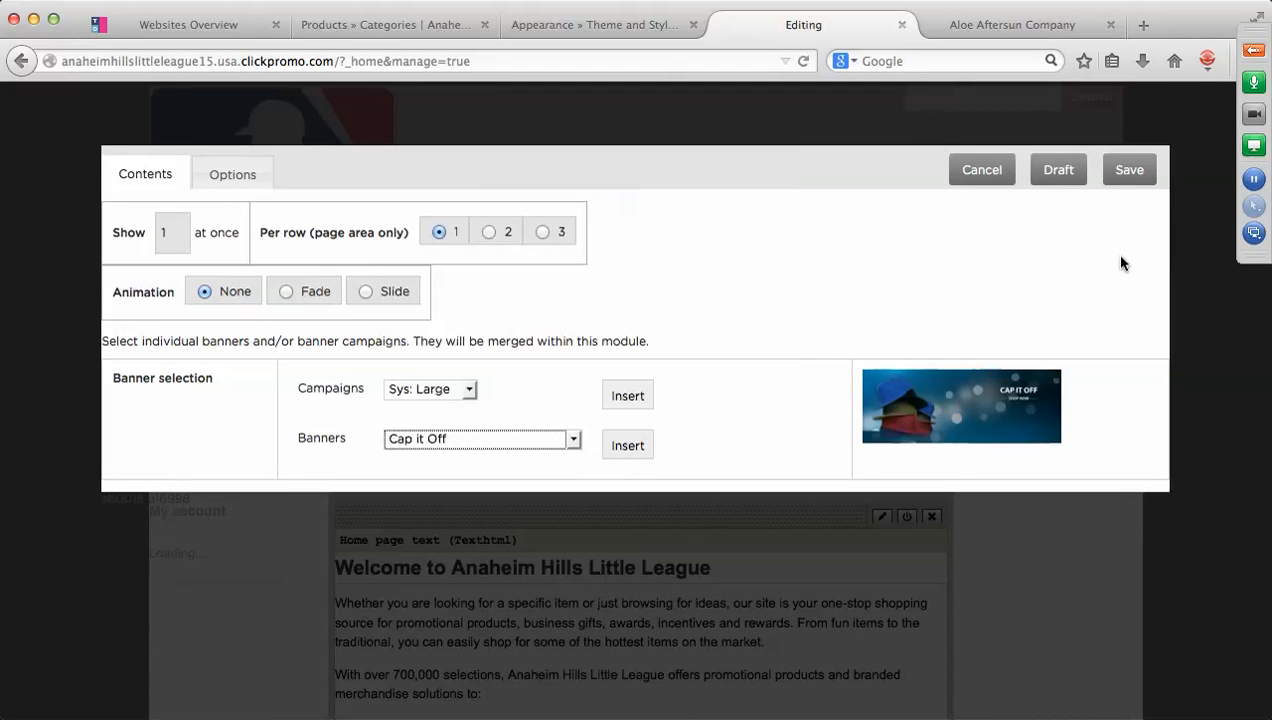
click(1127, 172)
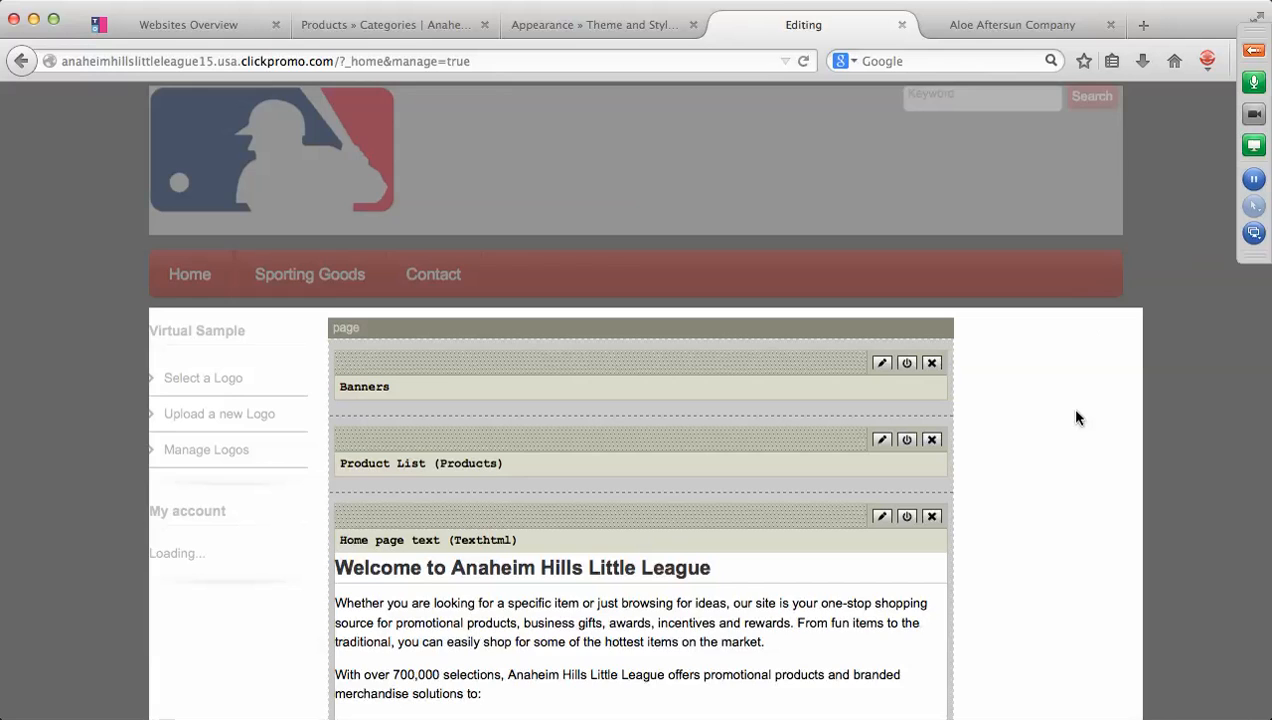
Reopen the Banners module, insert the Cap it Off banner, and save again.
scroll(1076, 417, down, 5)
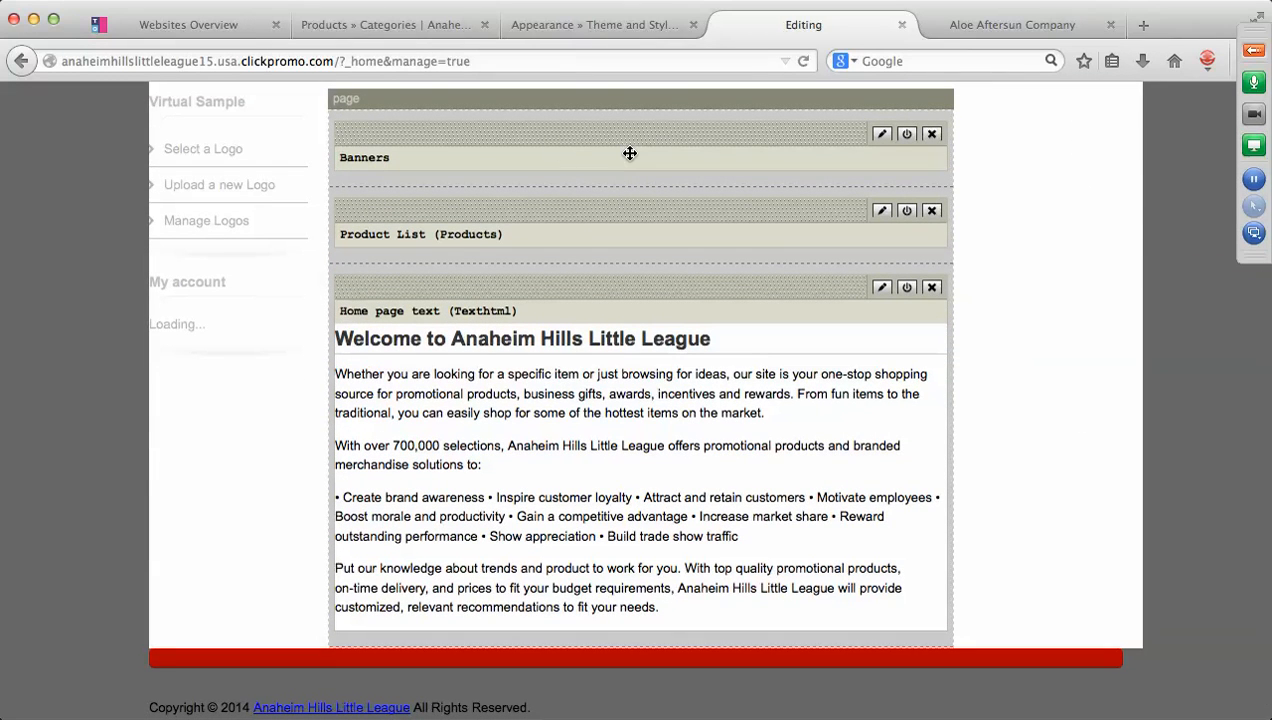
click(883, 135)
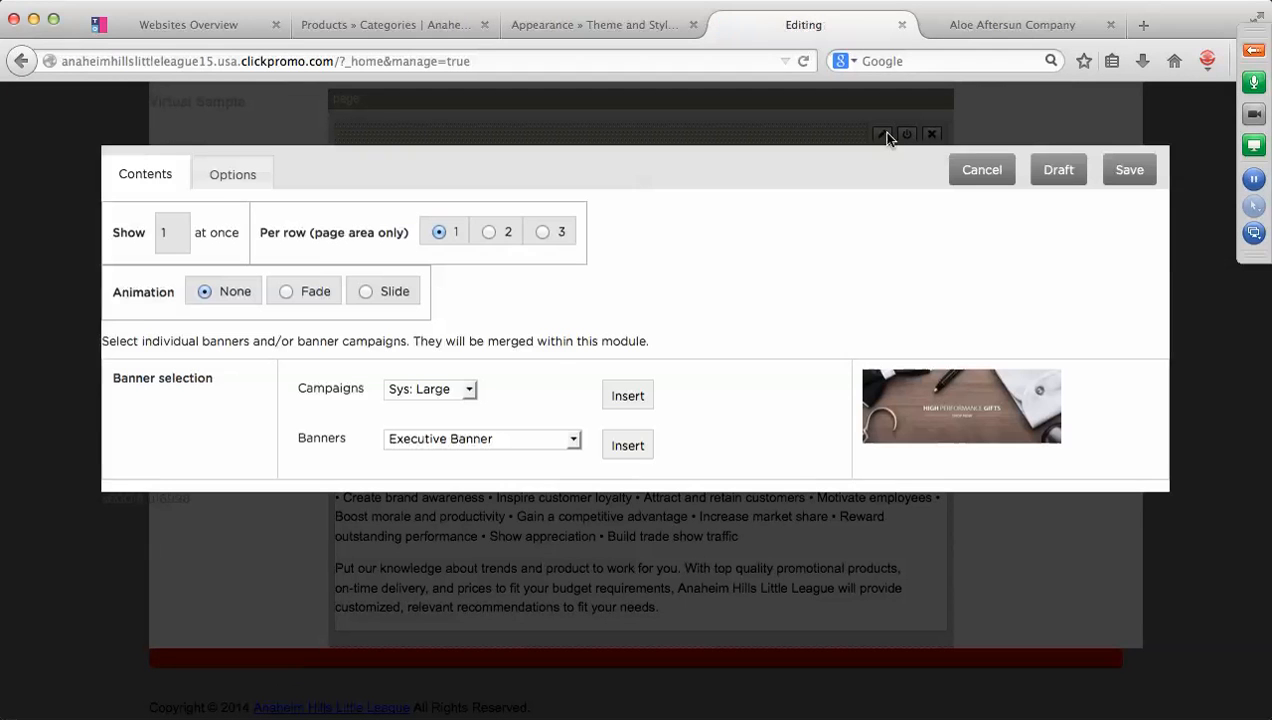
click(573, 439)
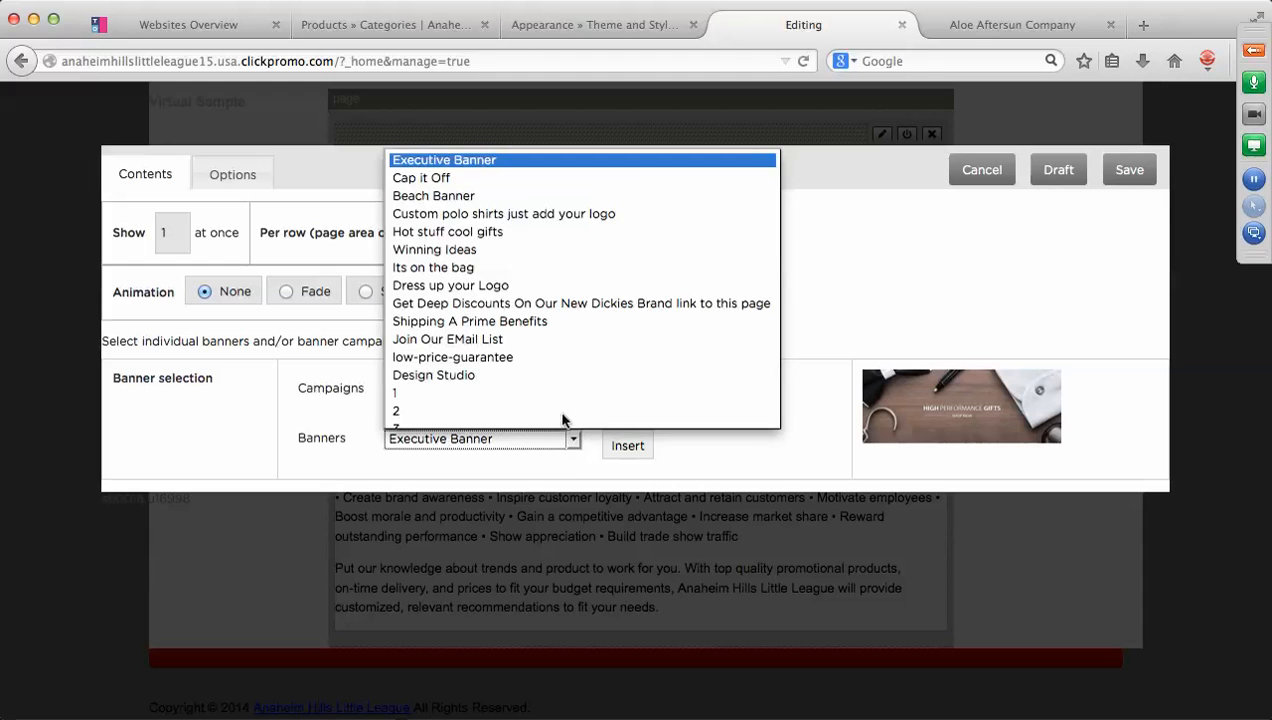
click(483, 178)
click(627, 445)
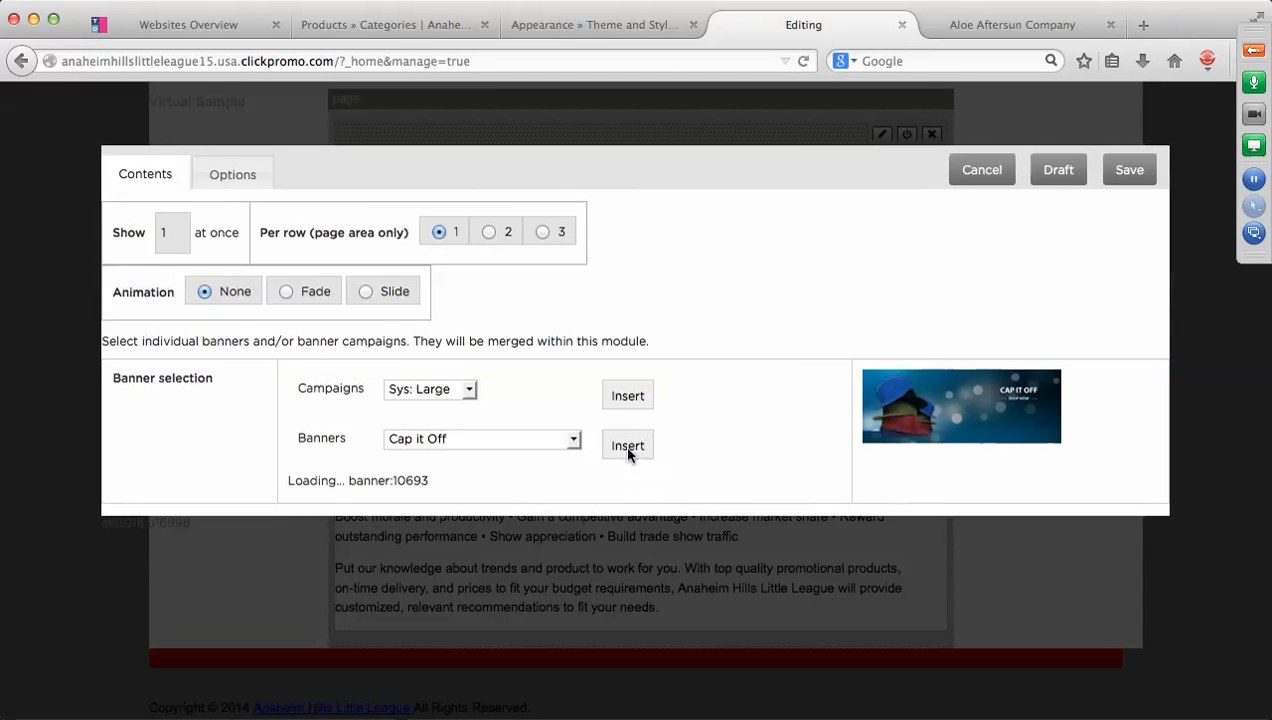
click(1129, 177)
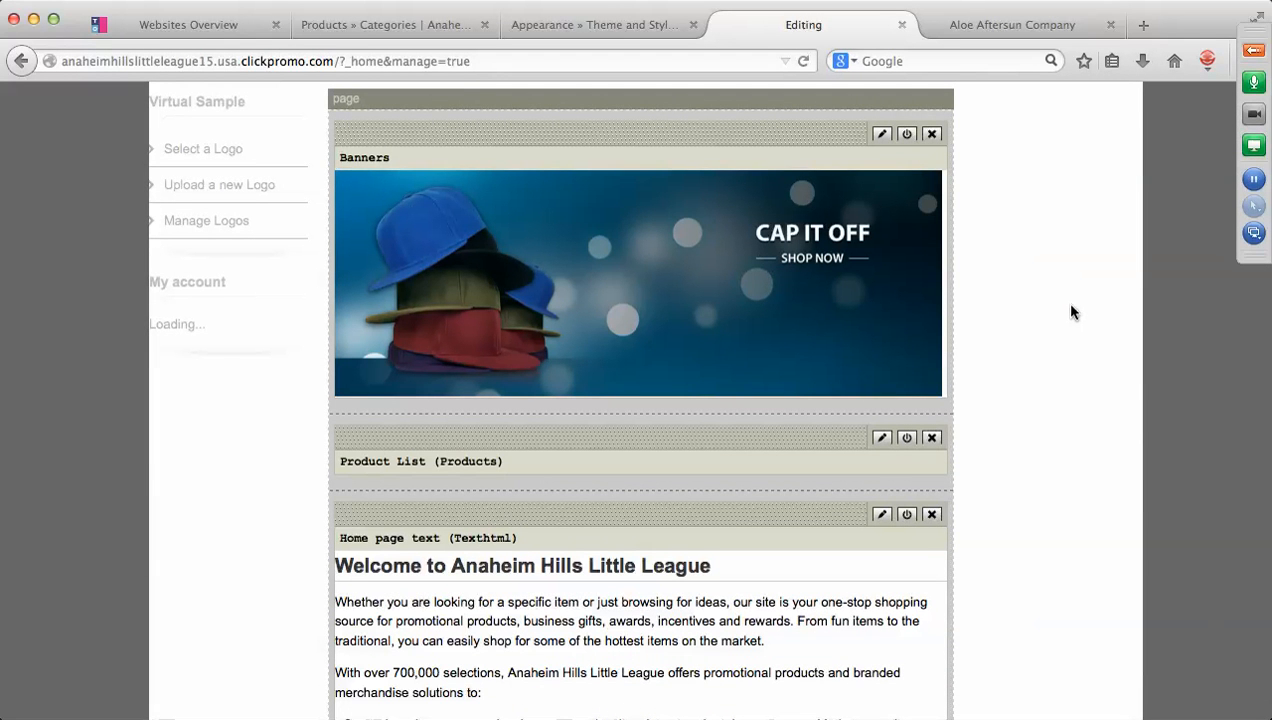
scroll(1071, 313, down, 4)
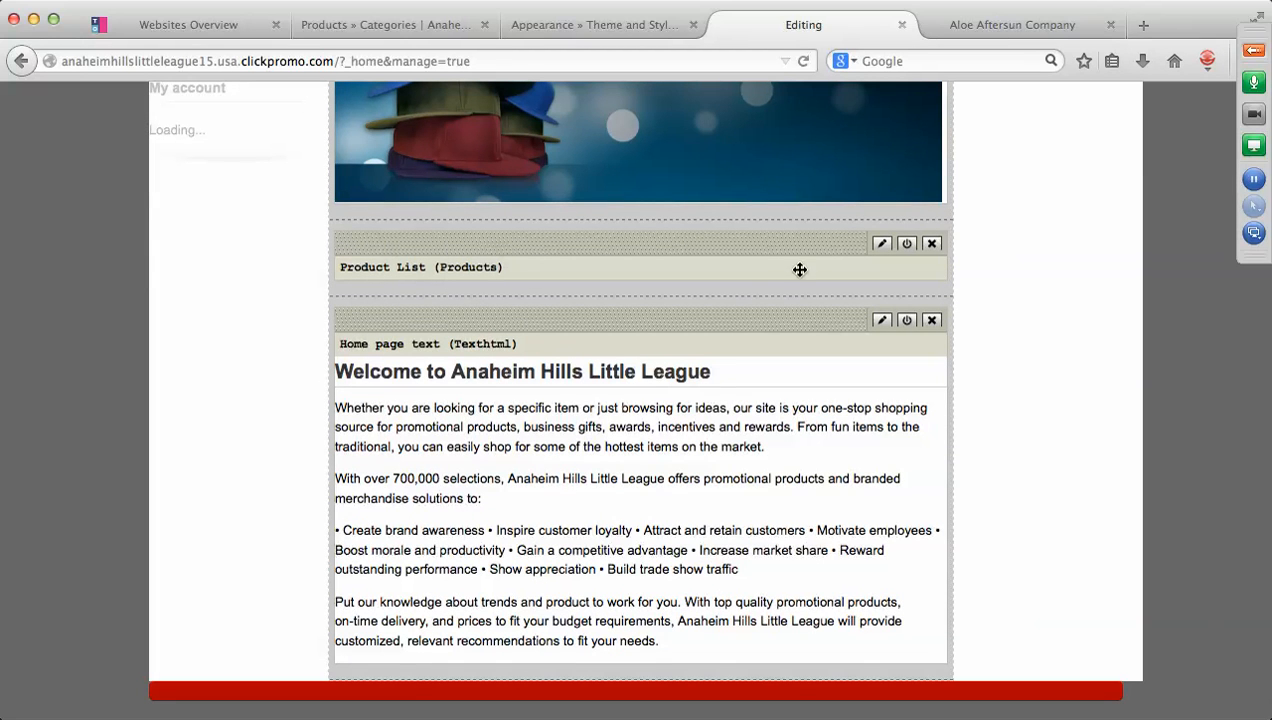
Remove Featured products from the Product List and insert products 352037 and 352039.
click(882, 245)
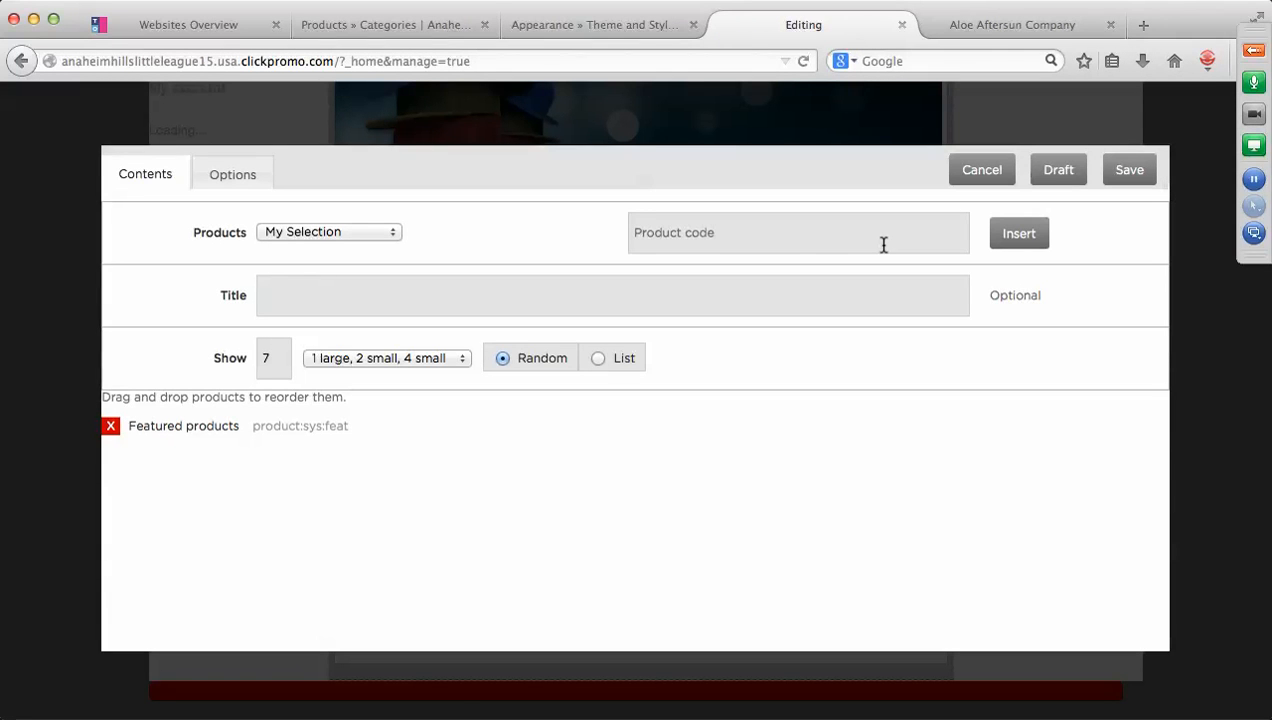
click(112, 427)
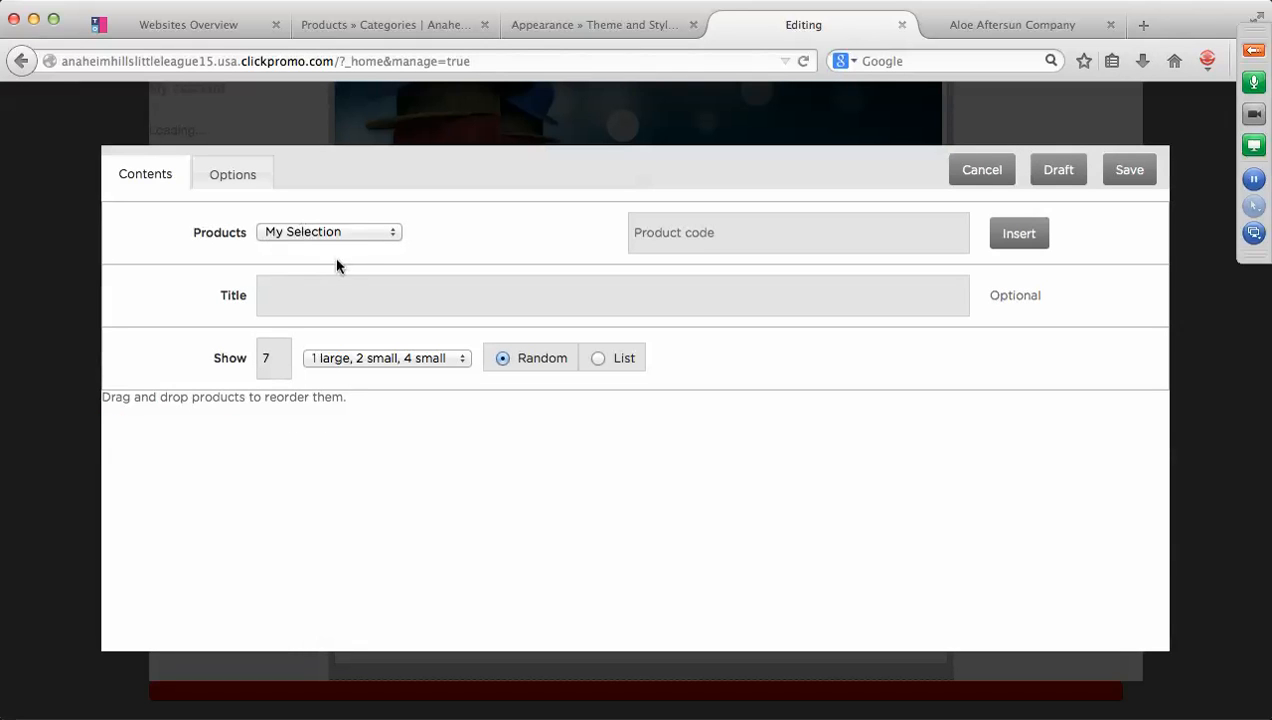
click(680, 231)
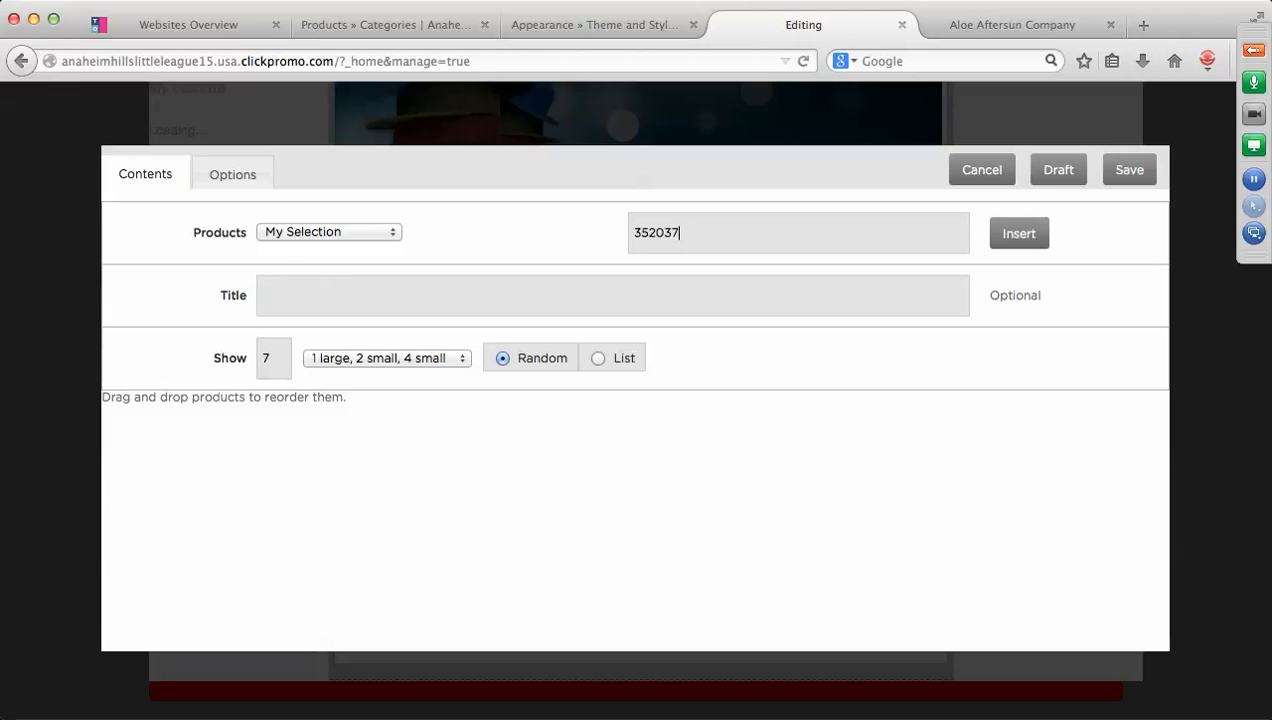
click(1026, 238)
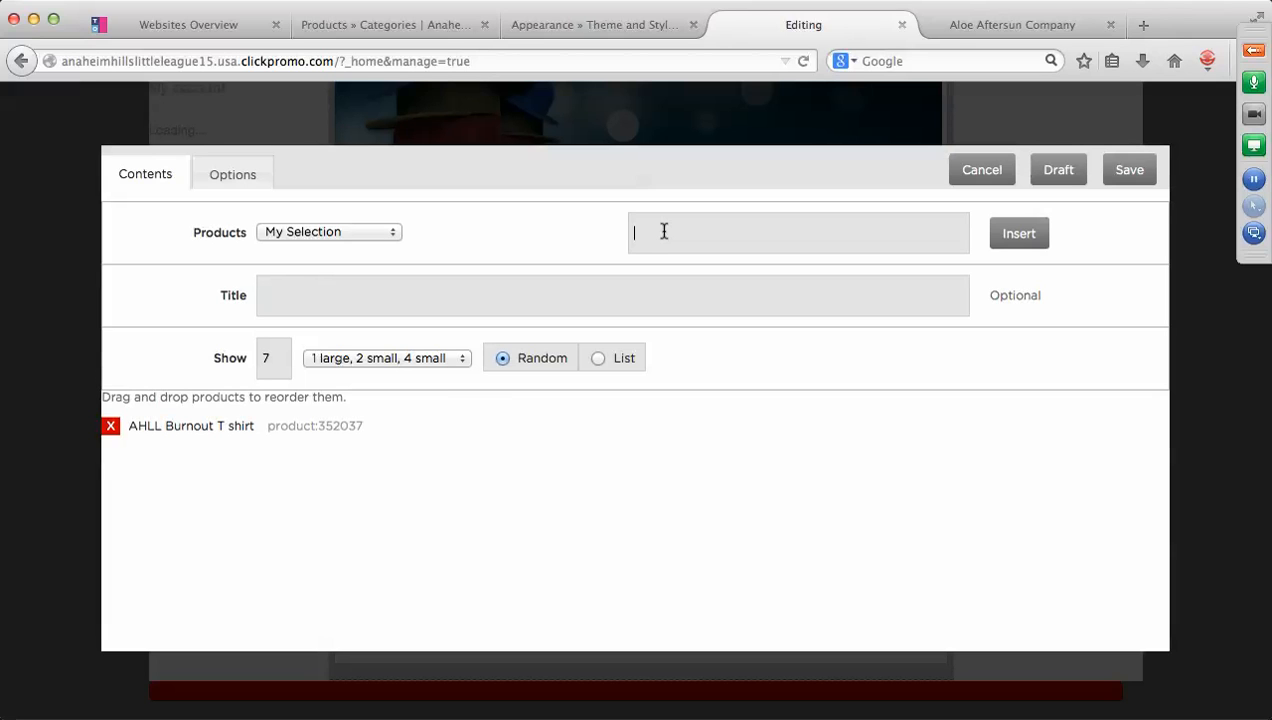
click(1023, 240)
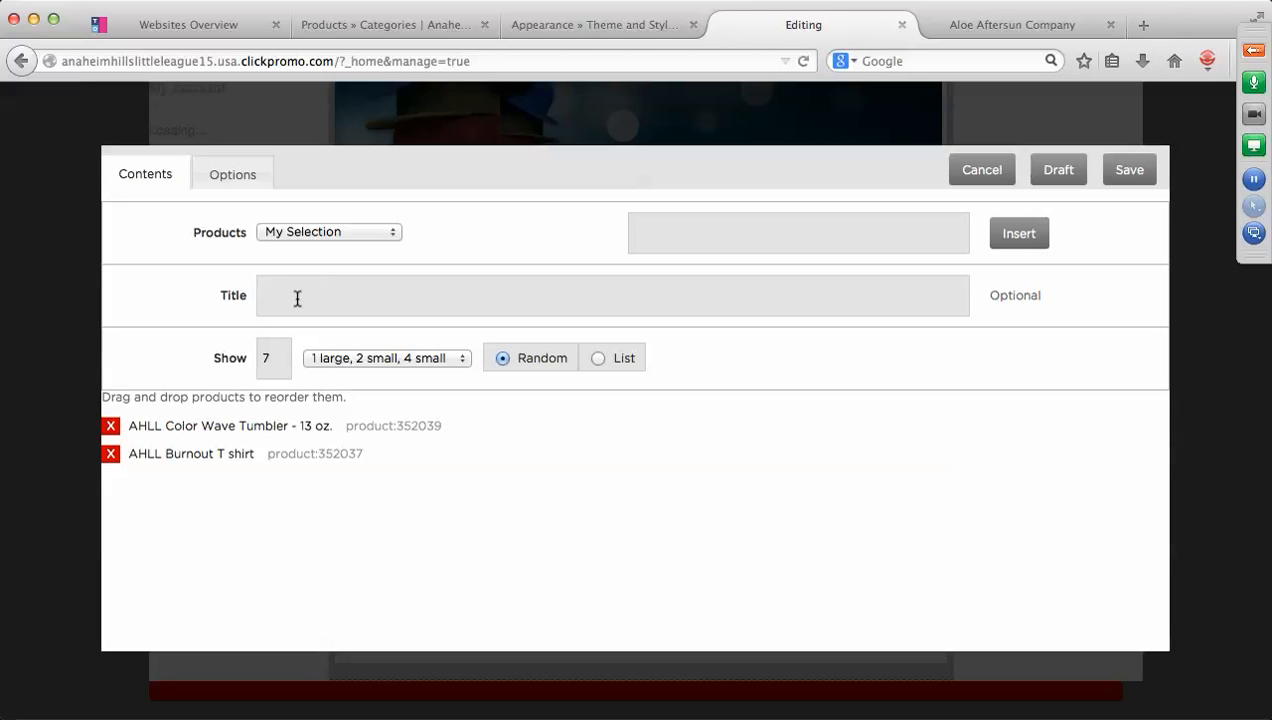
Title the product list 'AHLL Favorites'.
text(AH)
text(ion)
text(al )
text(I)
text(Pro)
key(BackSpace)
key(BackSpace)
key(BackSpace)
key(BackSpace)
key(BackSpace)
key(BackSpace)
key(BackSpace)
key(BackSpace)
key(BackSpace)
key(BackSpace)
key(BackSpace)
key(BackSpace)
key(BackSpace)
key(BackSpace)
key(BackSpace)
text(Favorites)
Set the product count to 2 with a 2-per-row layout, and save the list.
double_click(256, 360)
text(2)
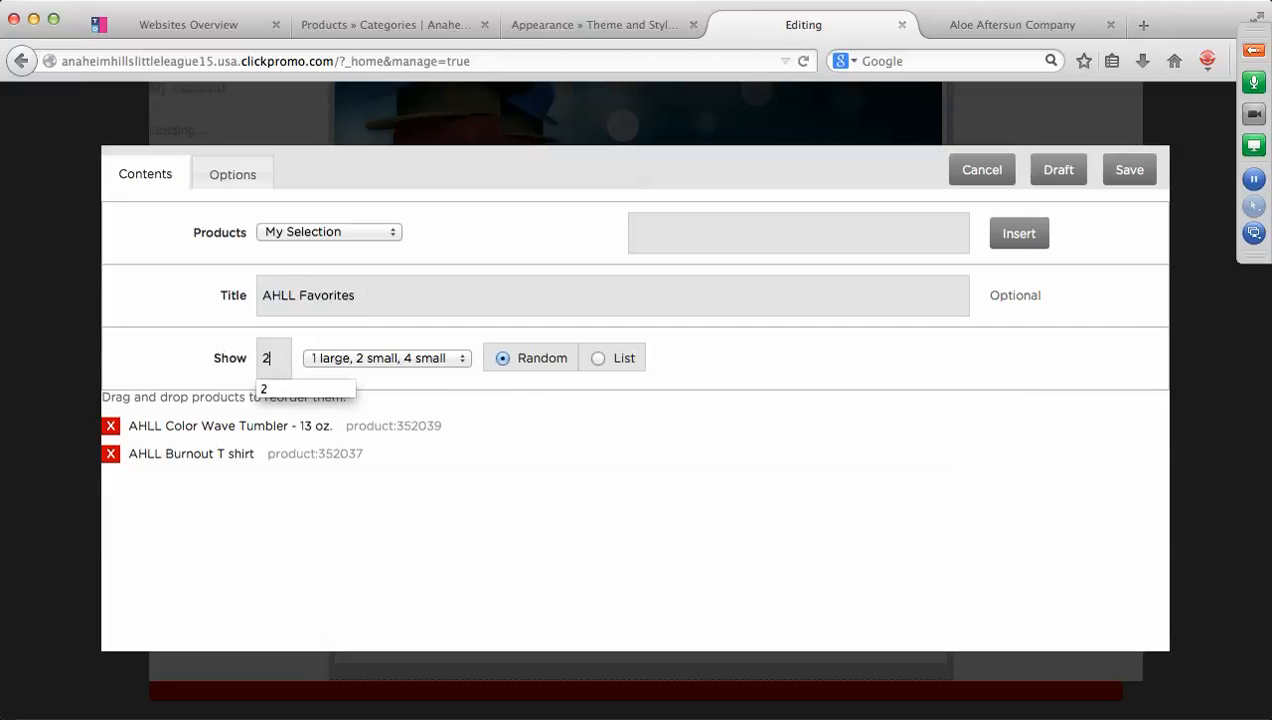
click(461, 358)
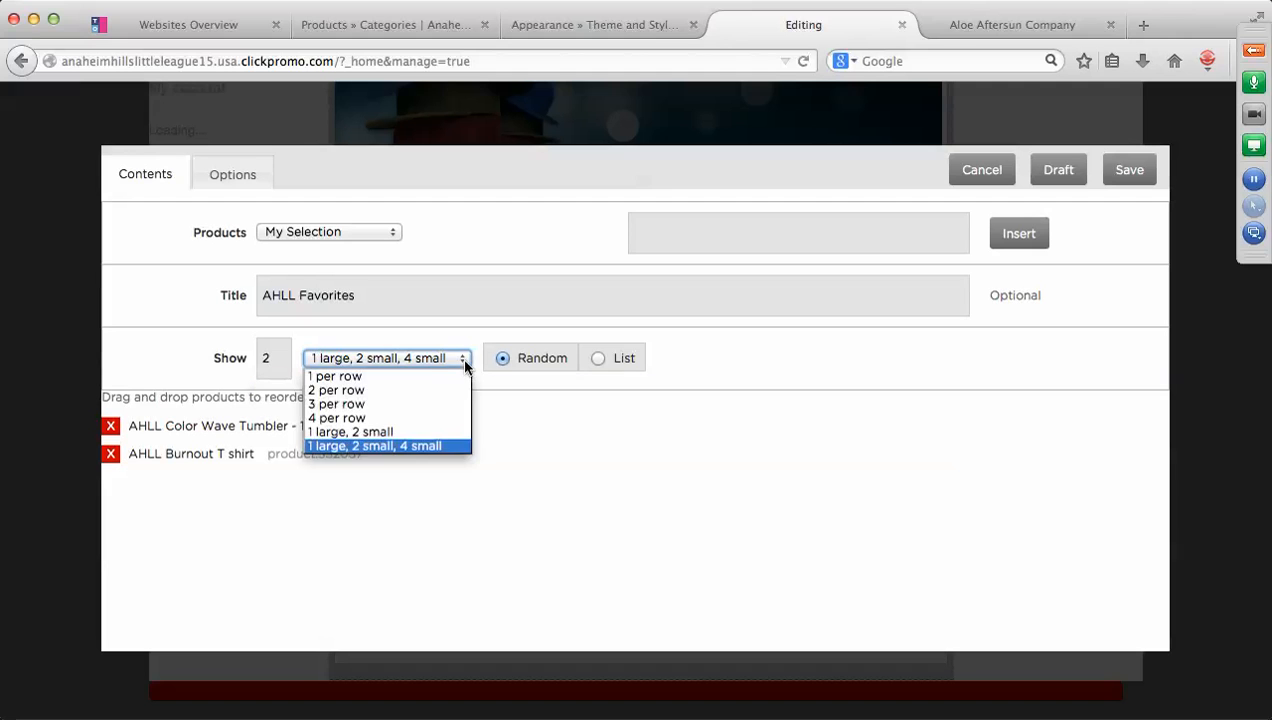
click(352, 392)
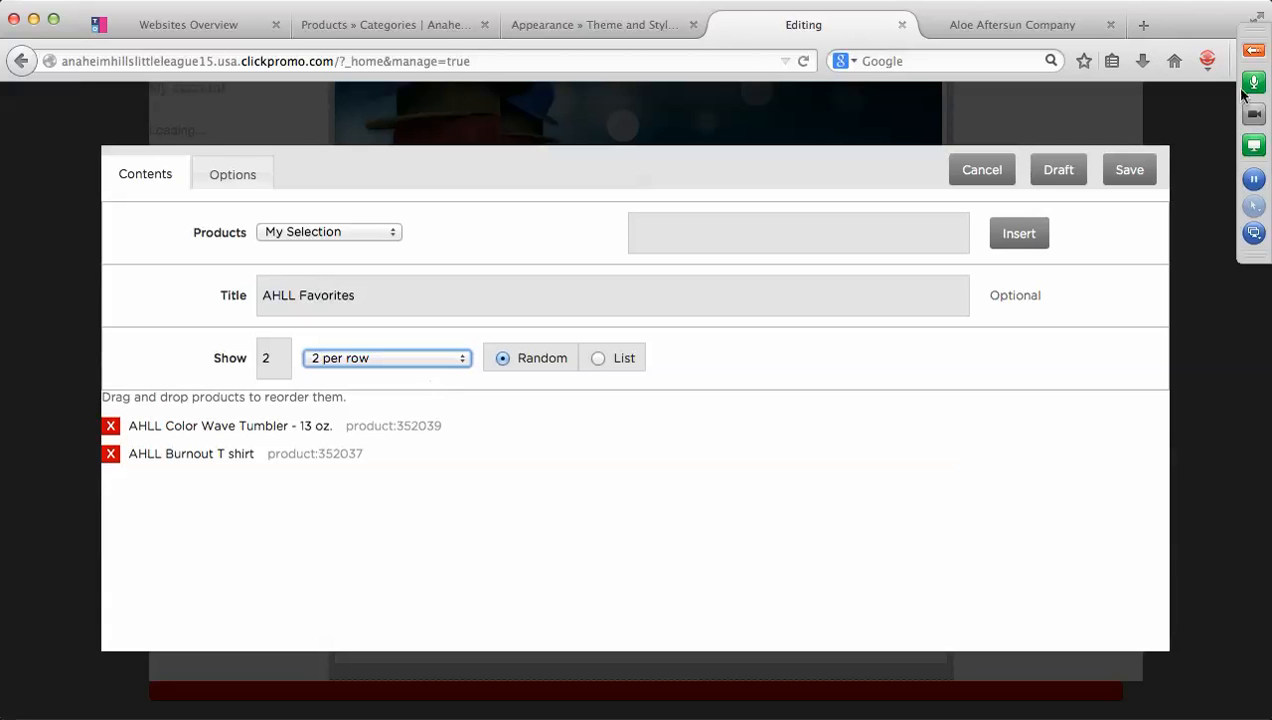
click(1140, 174)
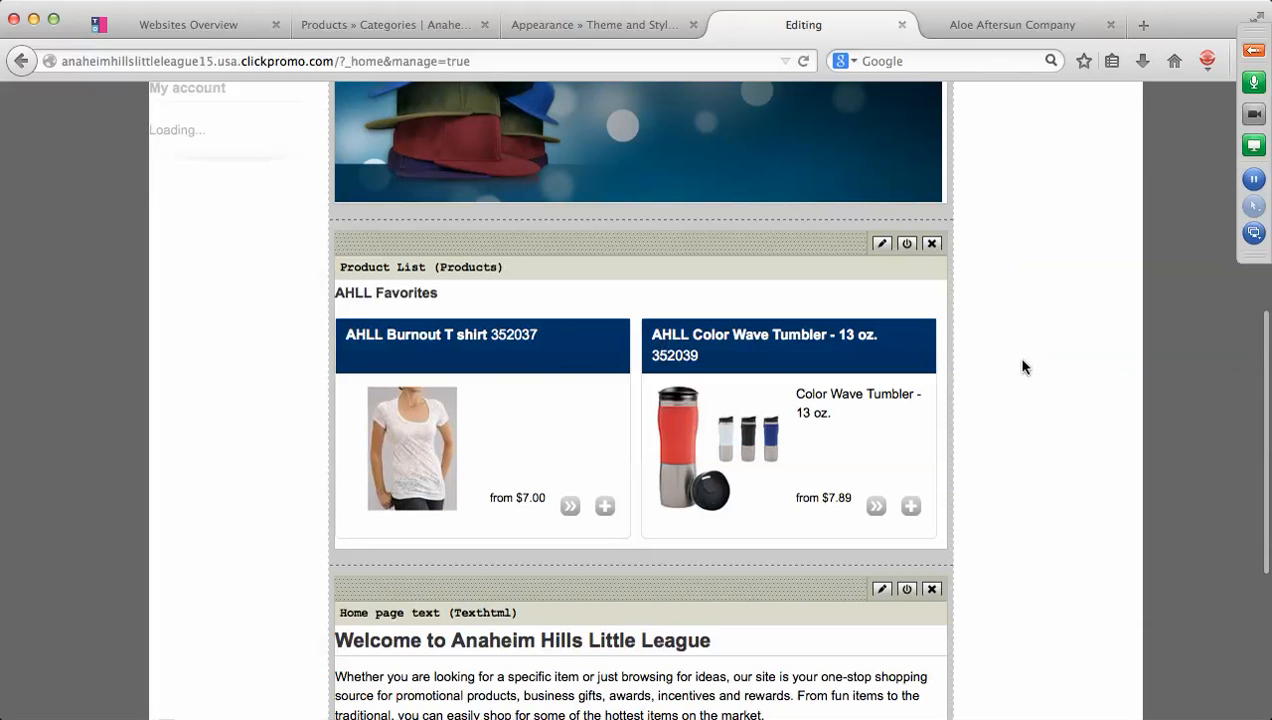
Deactivate the 'Welcome to Anaheim Hills Little League' text module on the Home page.
scroll(1022, 368, down, 5)
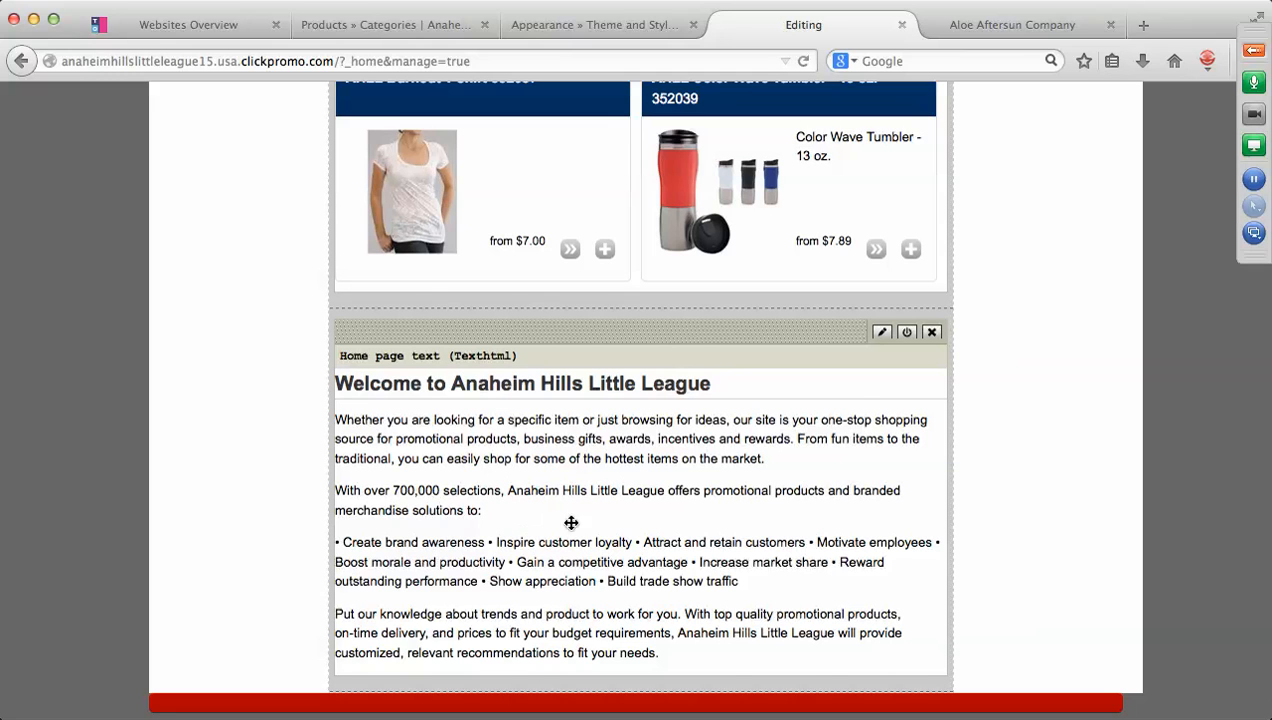
click(906, 332)
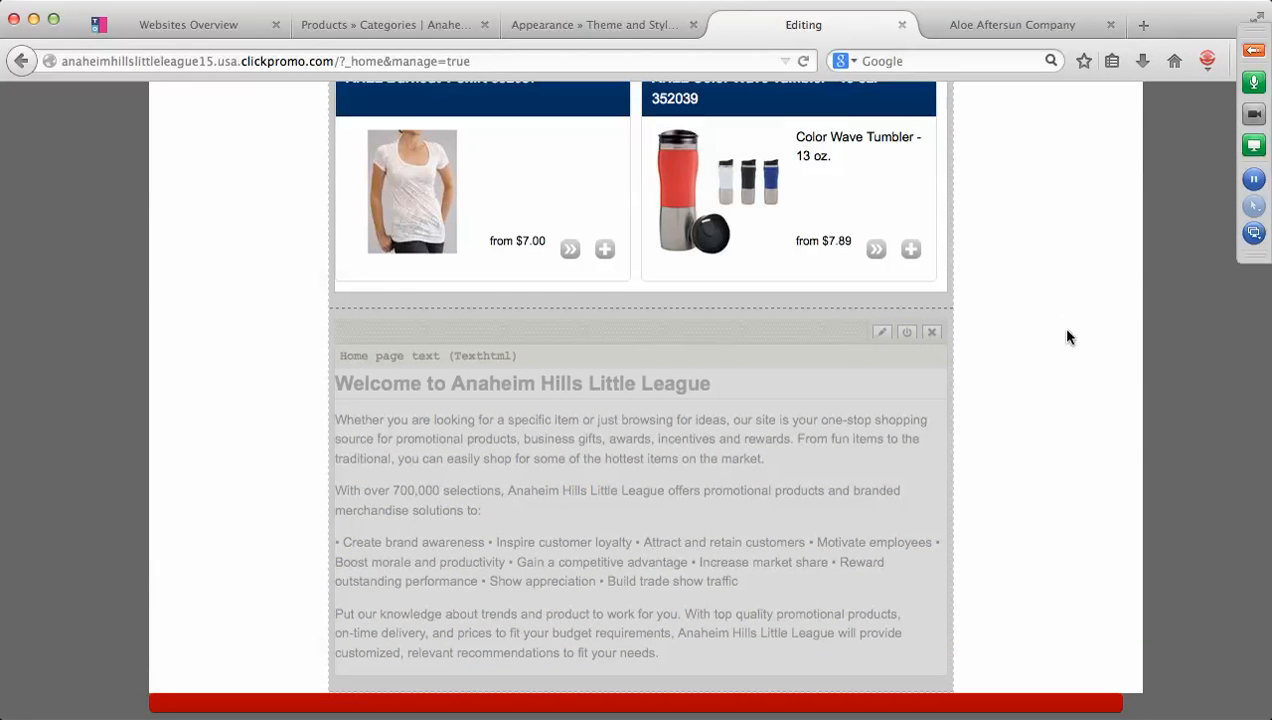
scroll(1066, 331, up, 5)
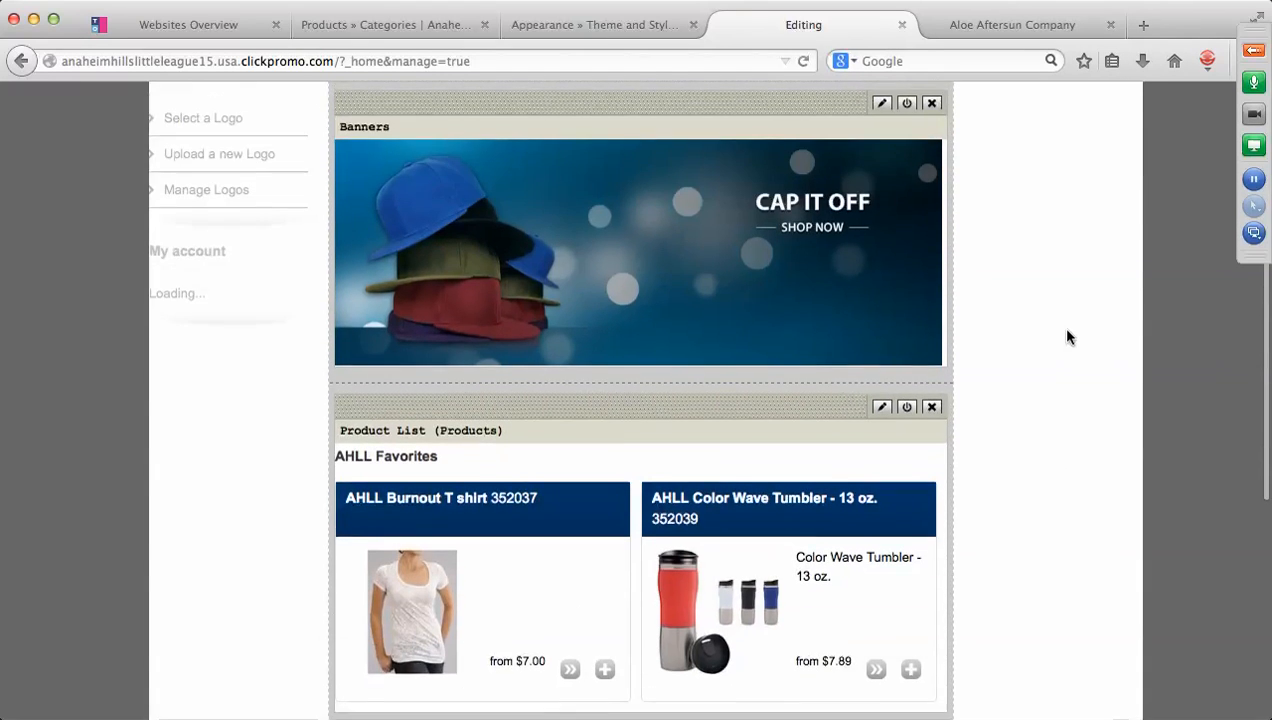
scroll(1066, 337, up, 5)
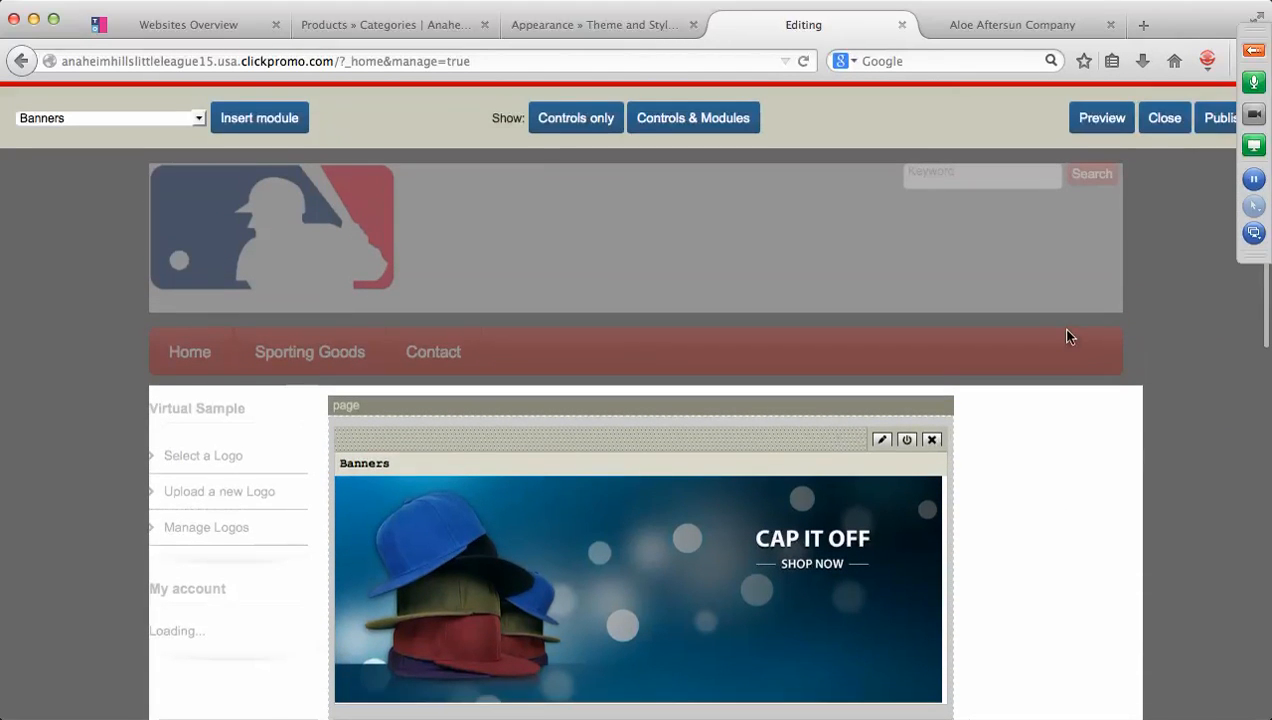
Publish the Home page and open the live storefront through View site.
click(1214, 119)
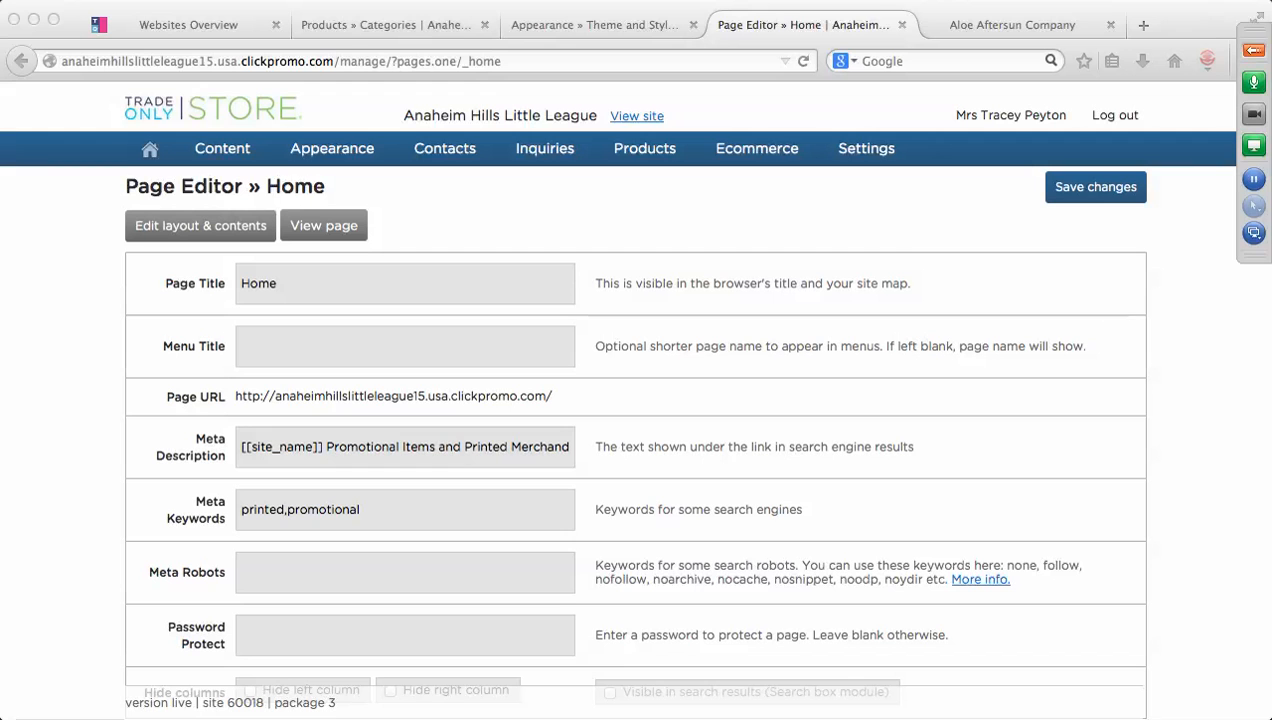
click(650, 117)
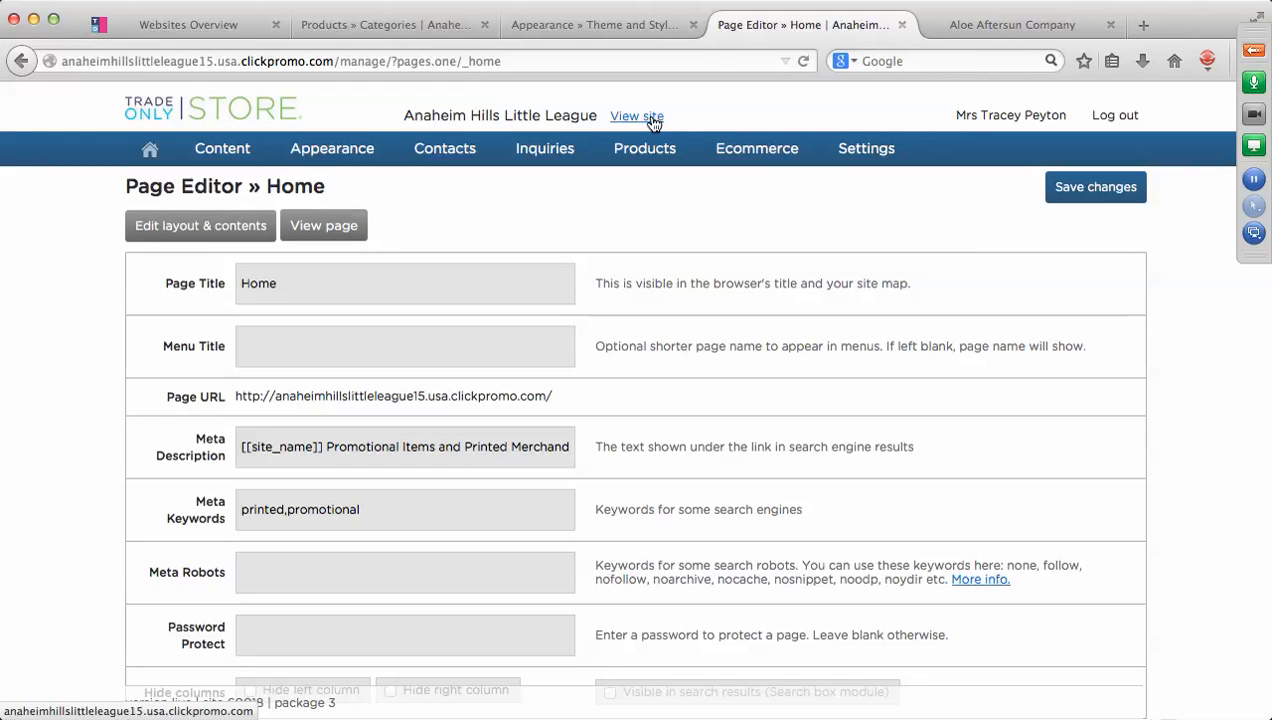
click(650, 117)
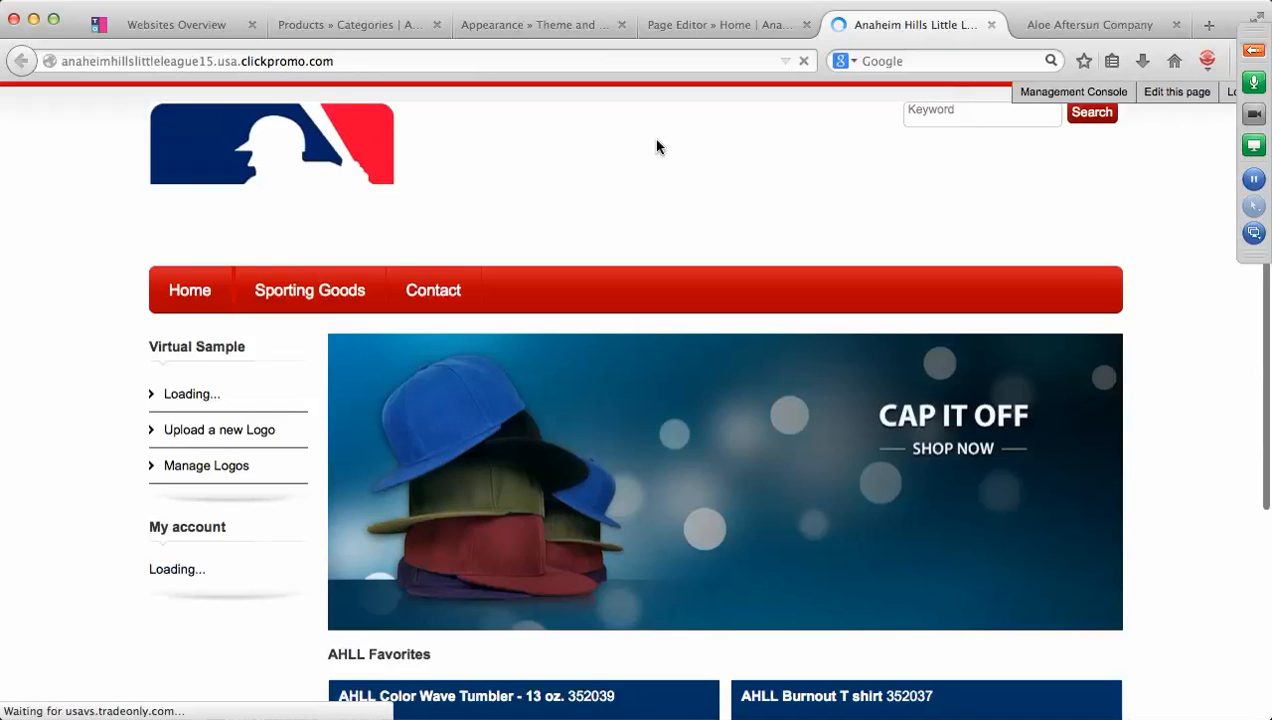
scroll(656, 147, down, 5)
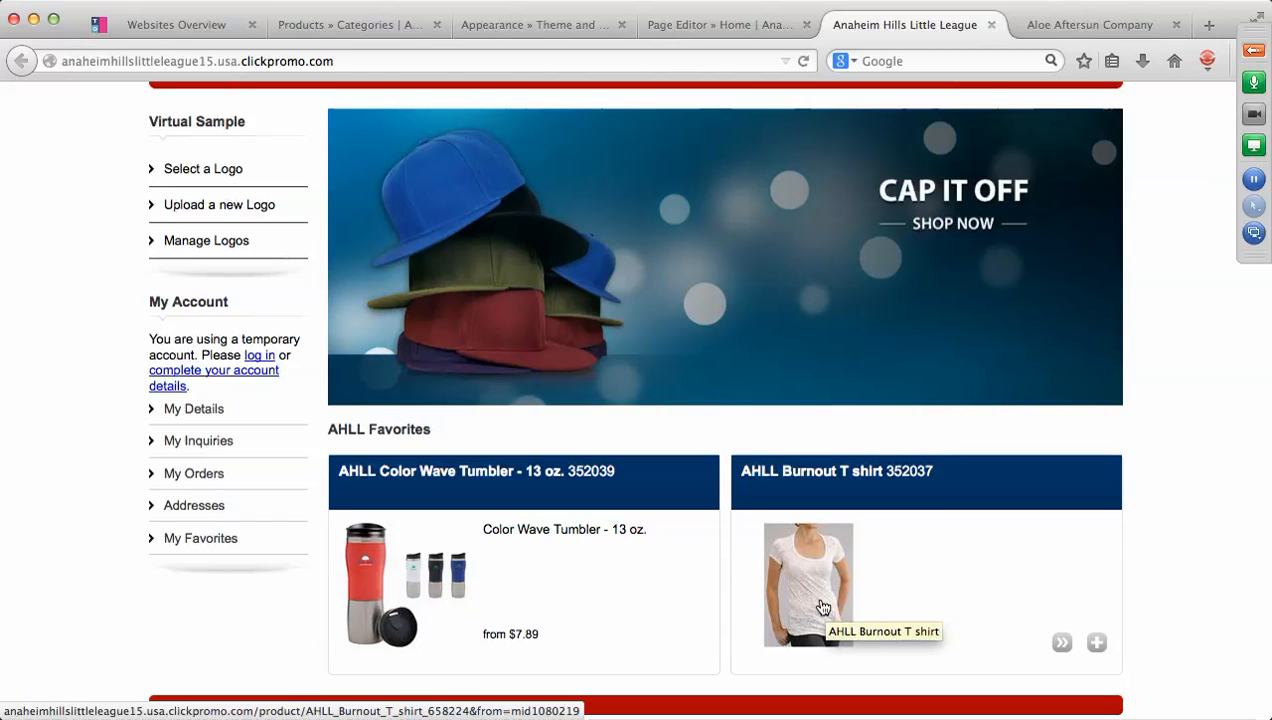
View the AHLL Burnout T shirt product page from AHLL Favorites, then return to the editor.
click(822, 607)
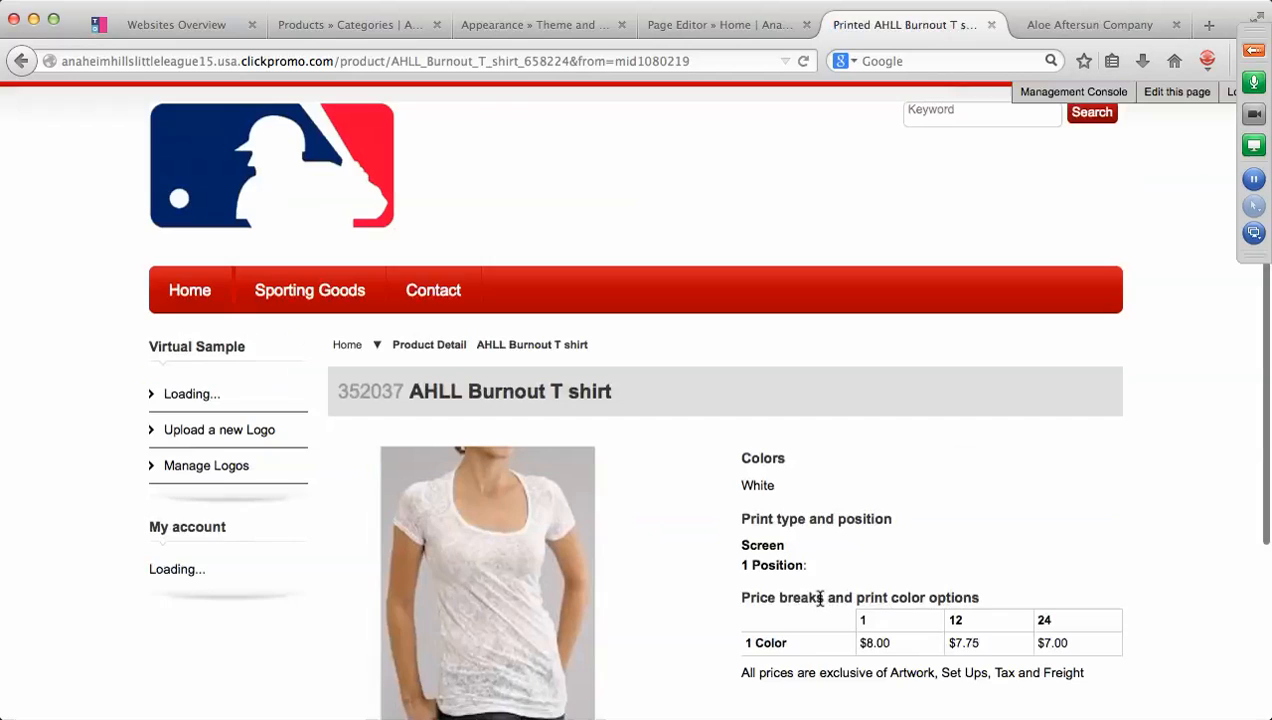
scroll(819, 598, down, 5)
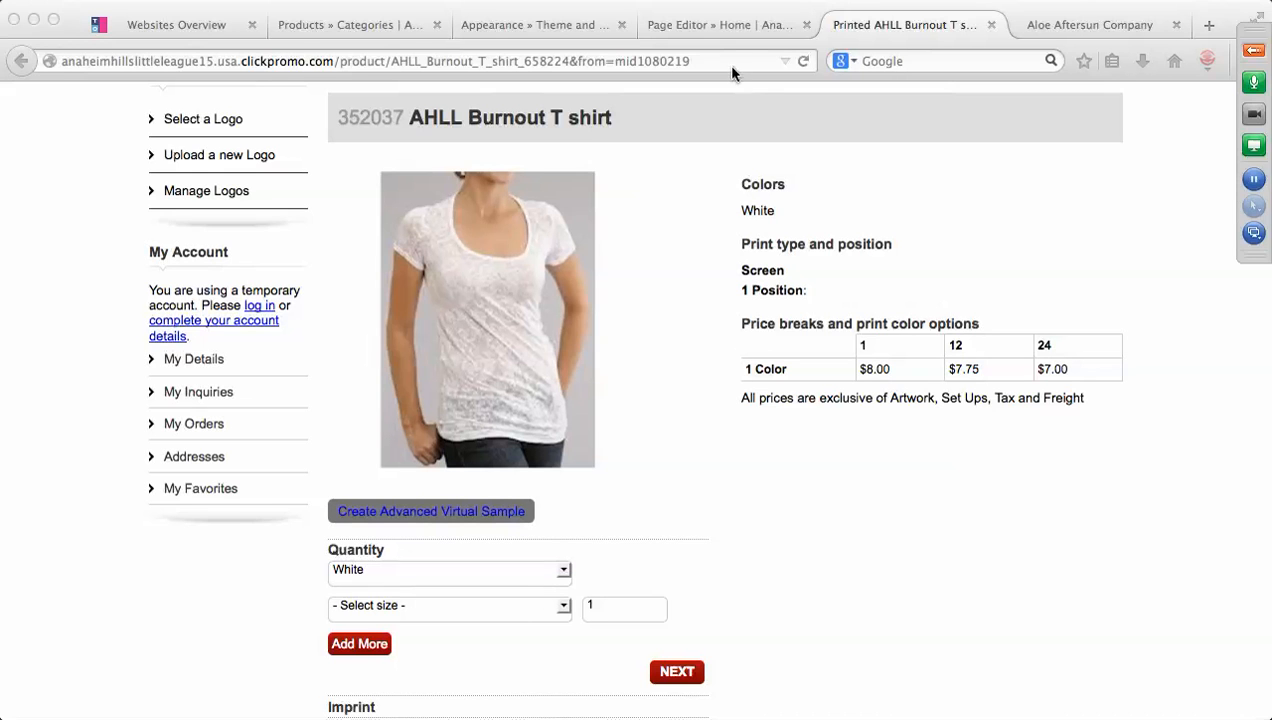
click(728, 32)
Open the store's Banners list on page 5 (entries 41–50 of 66), then bring up the Appearance menu.
mouse_move(594, 137)
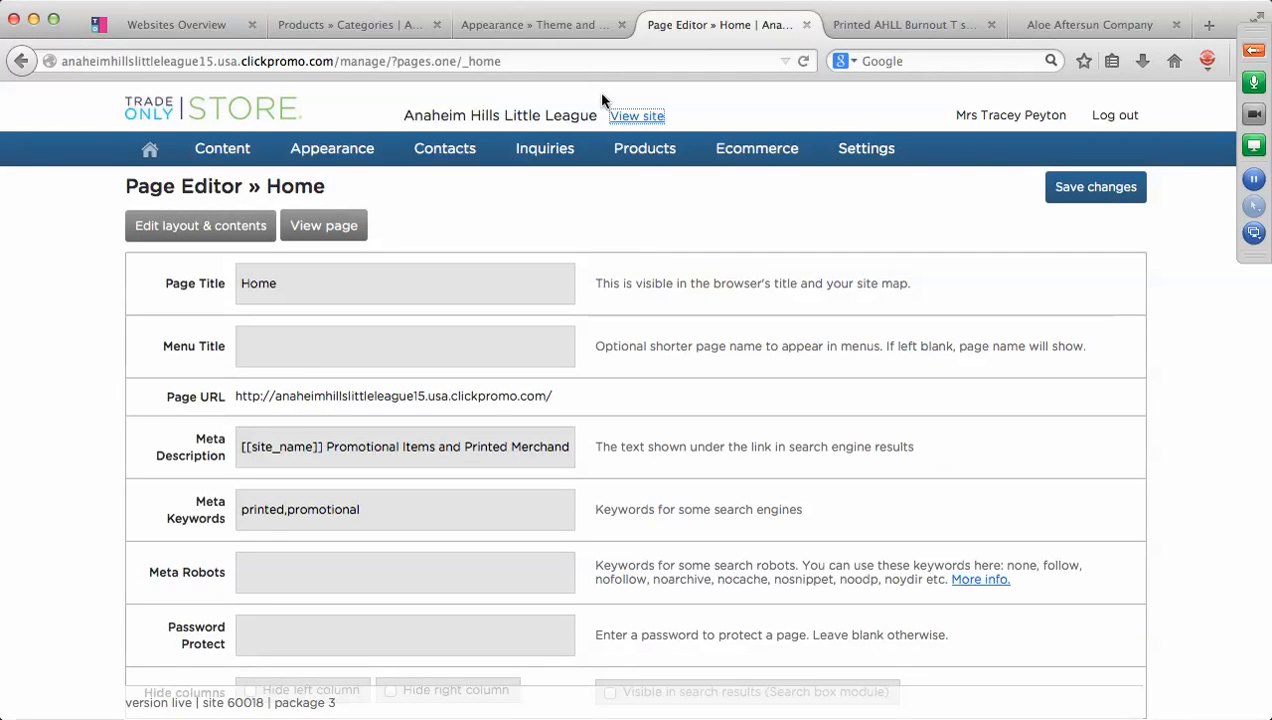
mouse_move(210, 156)
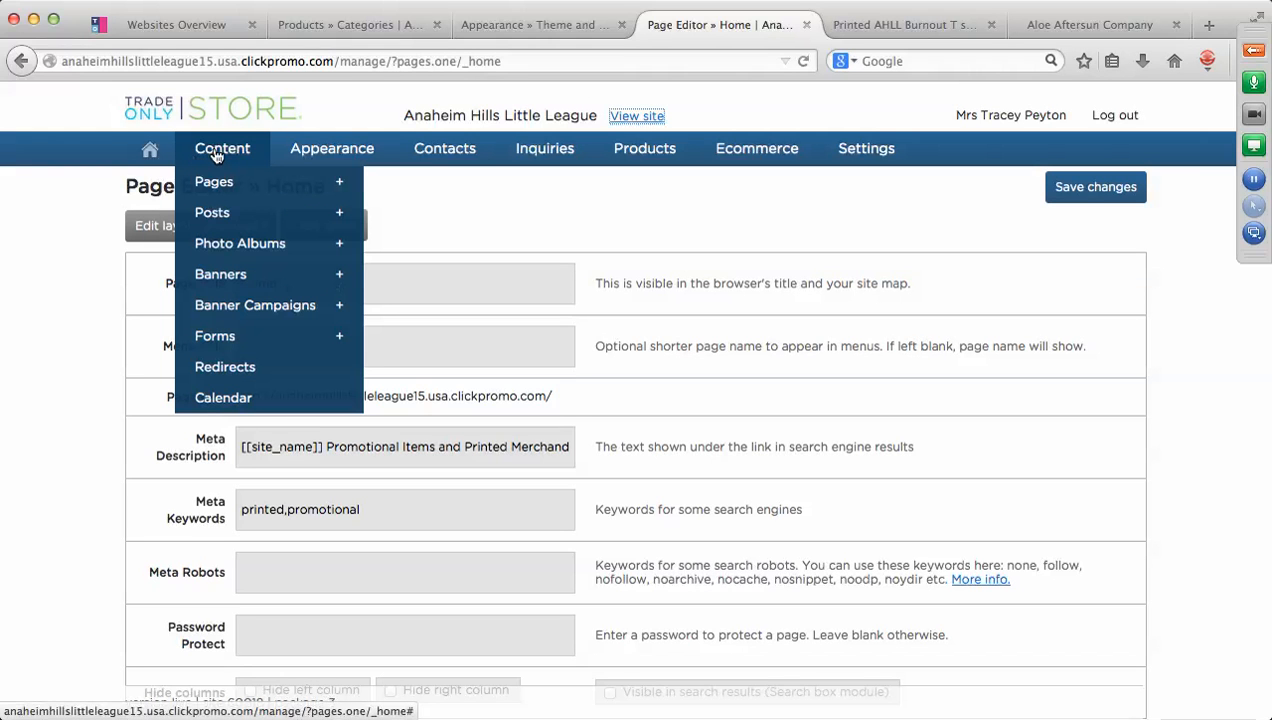
click(241, 275)
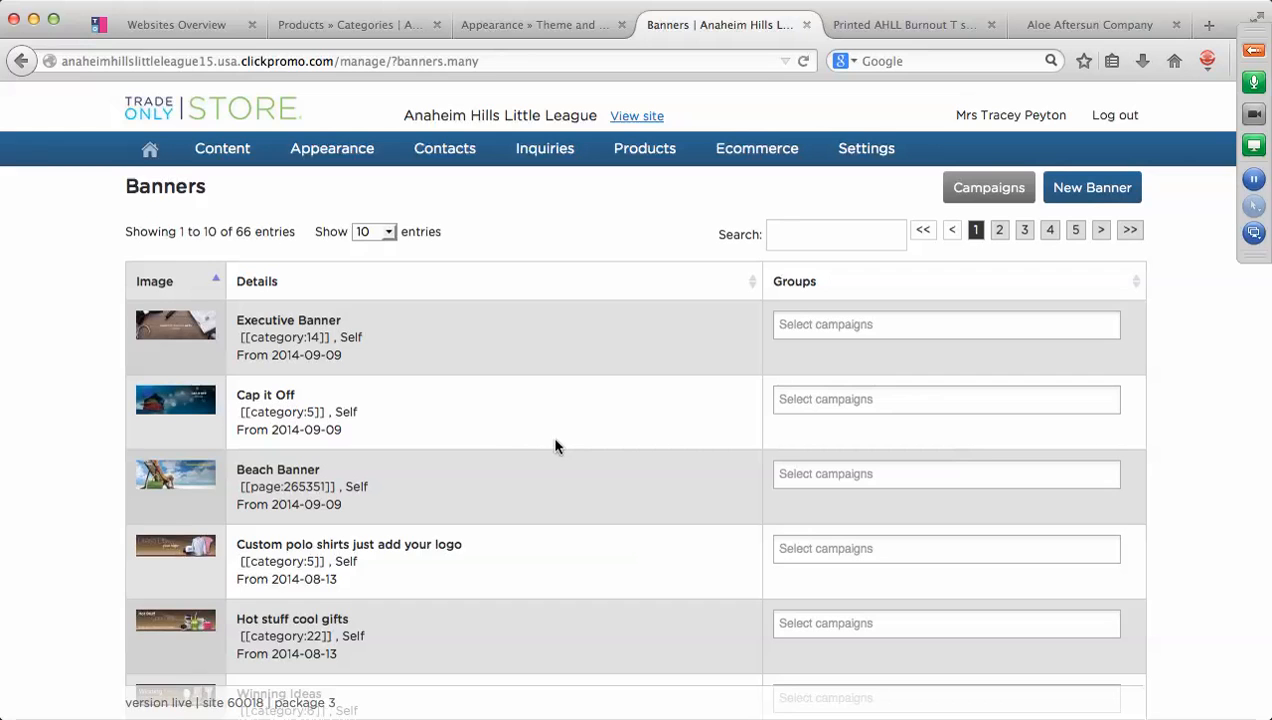
scroll(554, 444, down, 3)
scroll(557, 446, down, 8)
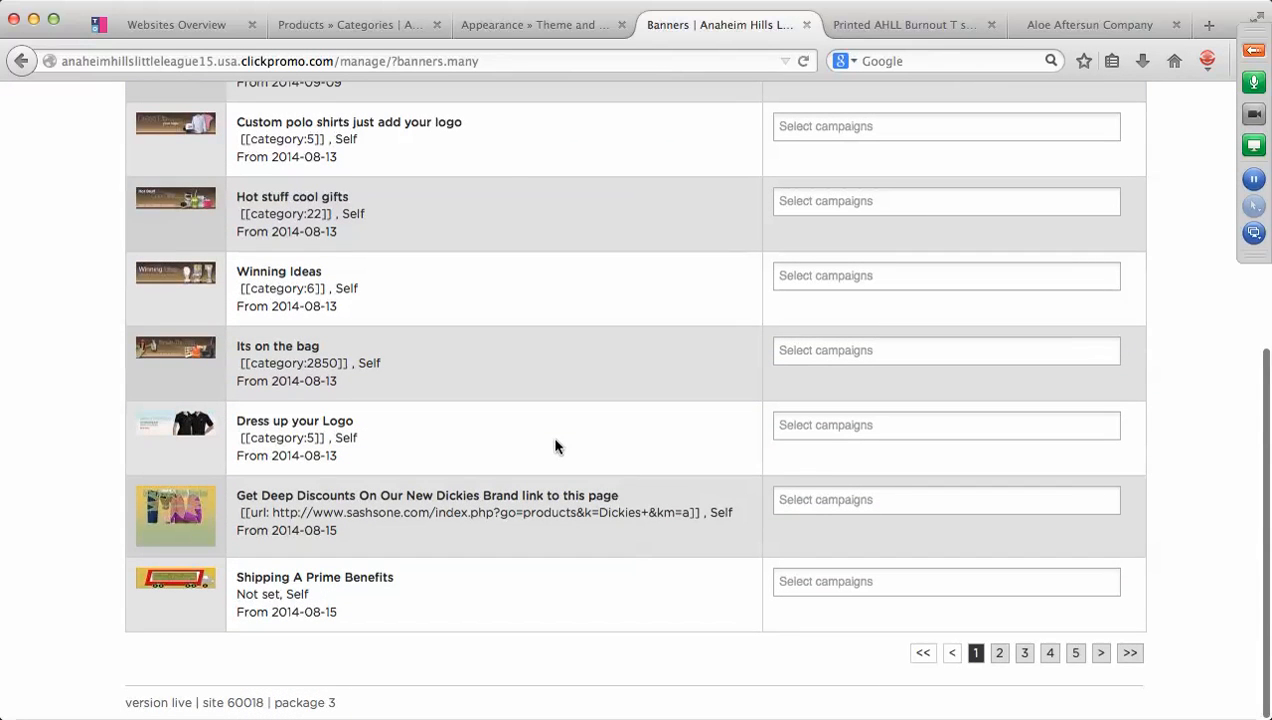
click(1074, 655)
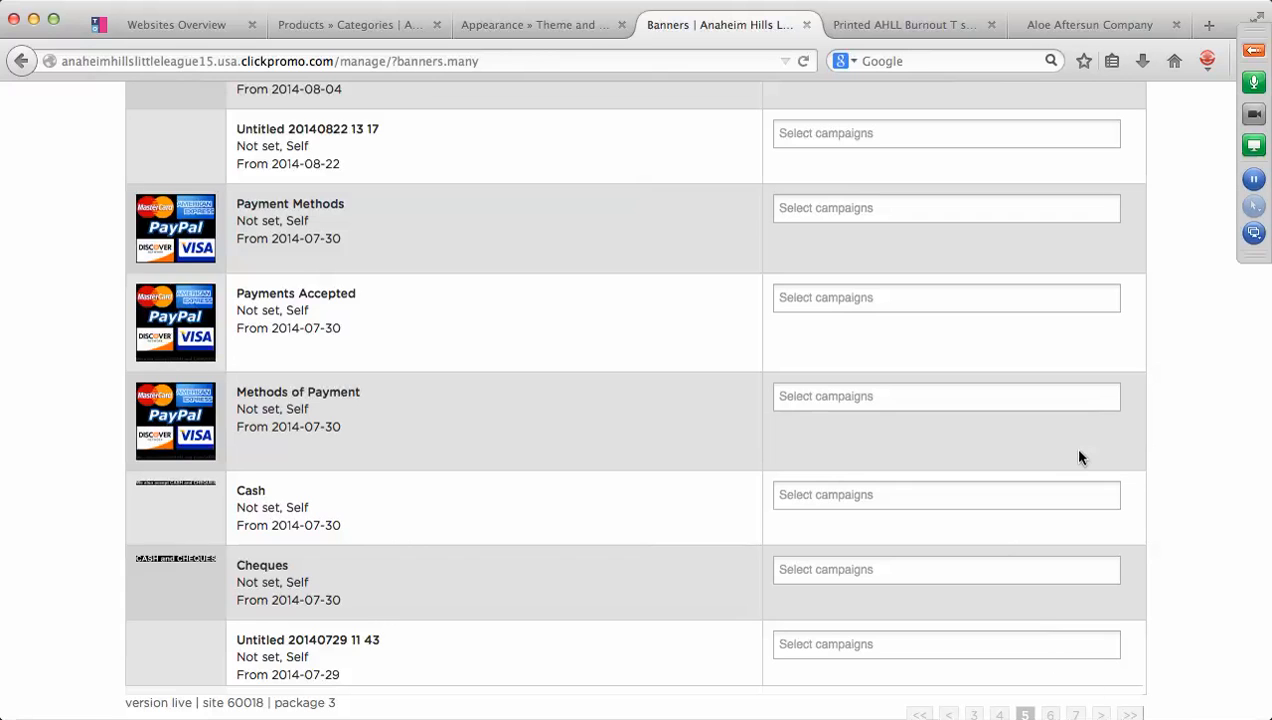
scroll(1071, 446, up, 5)
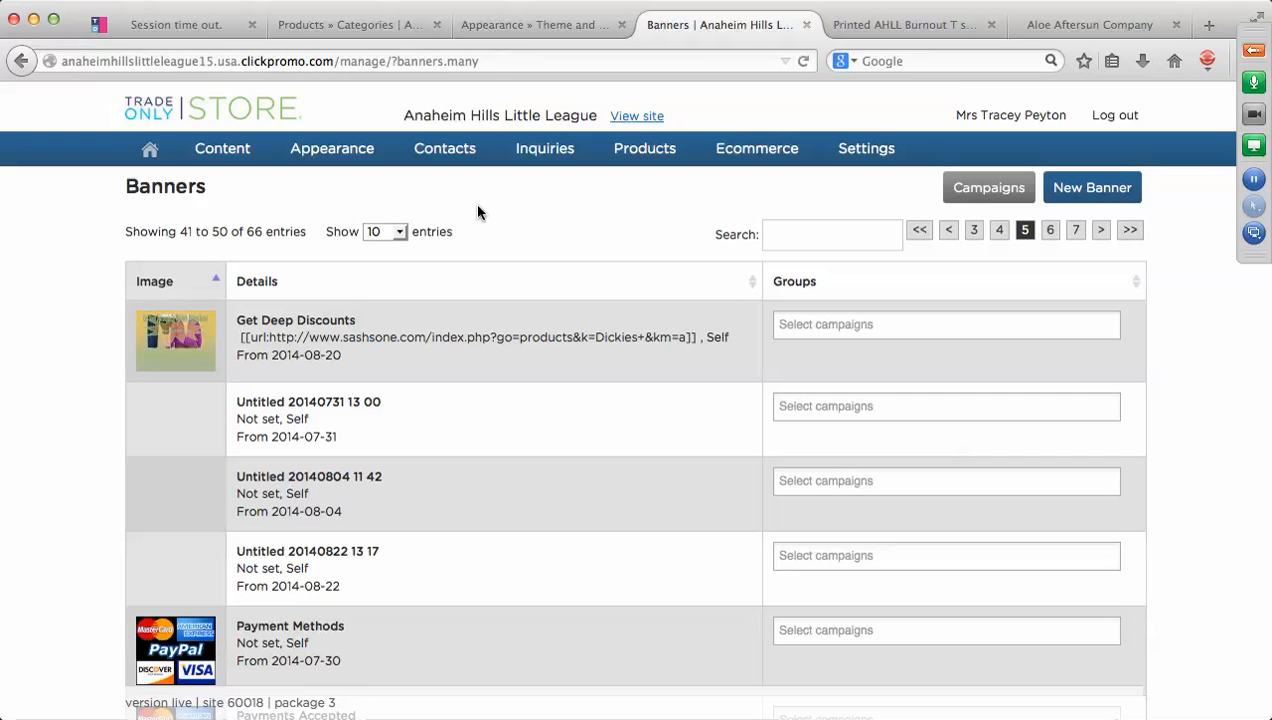
mouse_move(343, 153)
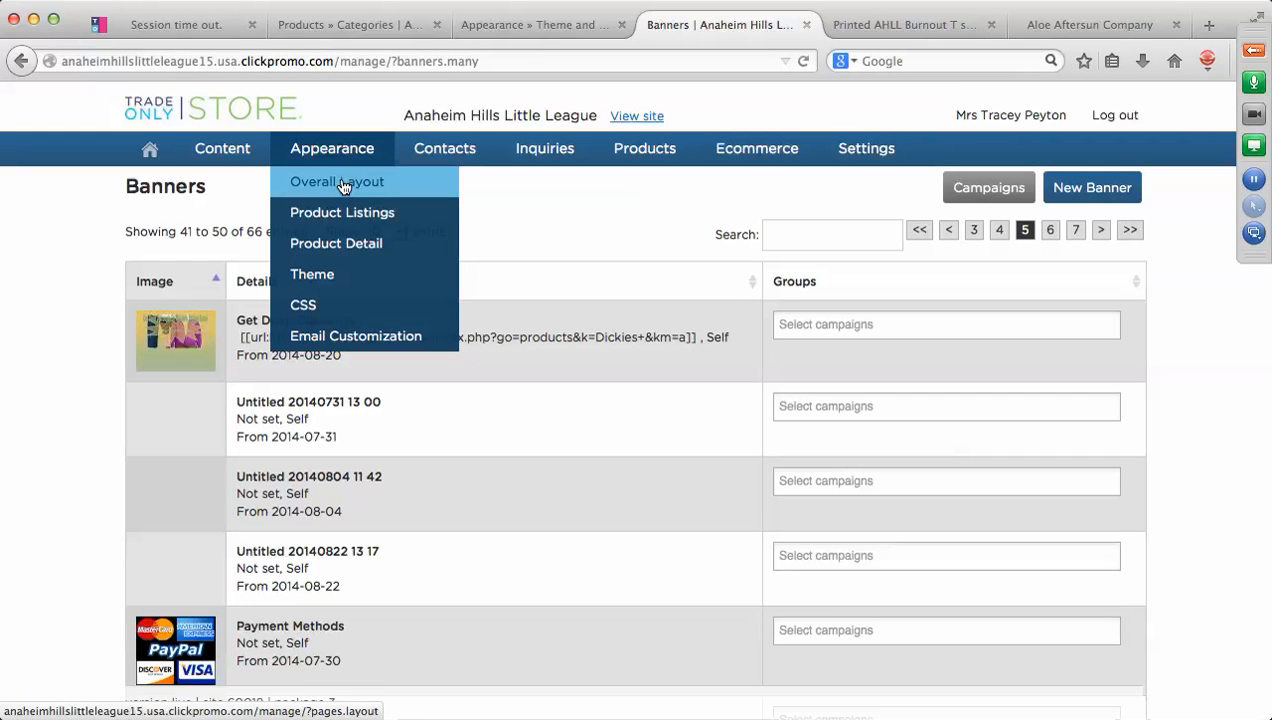
Open Appearance > Overall Layout and edit the Header tabs (Bookmarks) module.
click(343, 182)
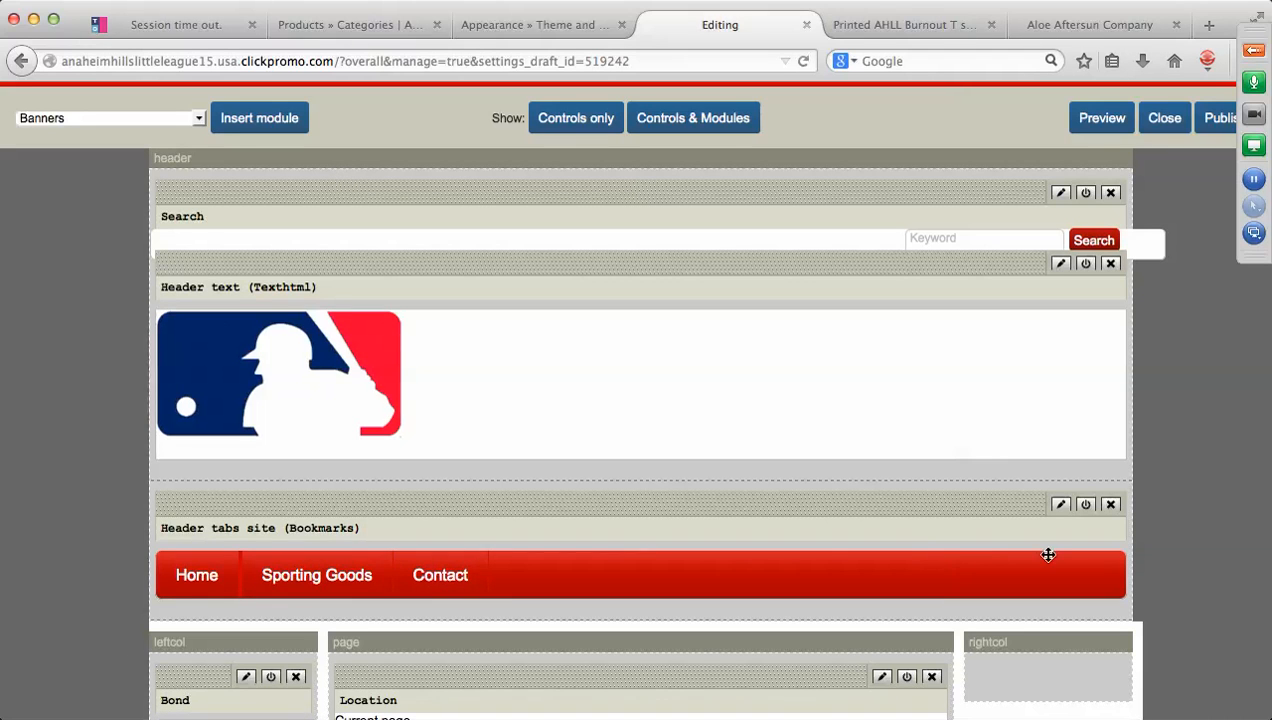
click(1062, 506)
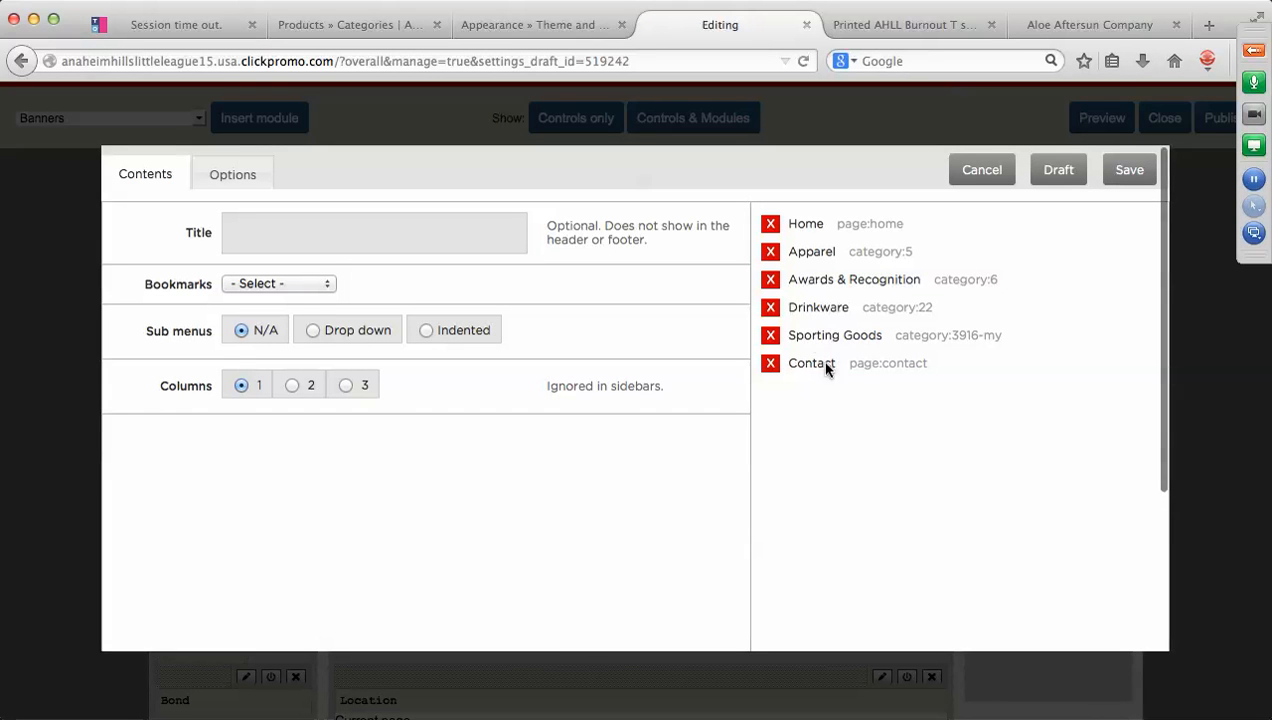
Delete the Apparel, Awards & Recognition and Drinkware header tabs.
click(771, 252)
click(771, 252)
click(771, 252)
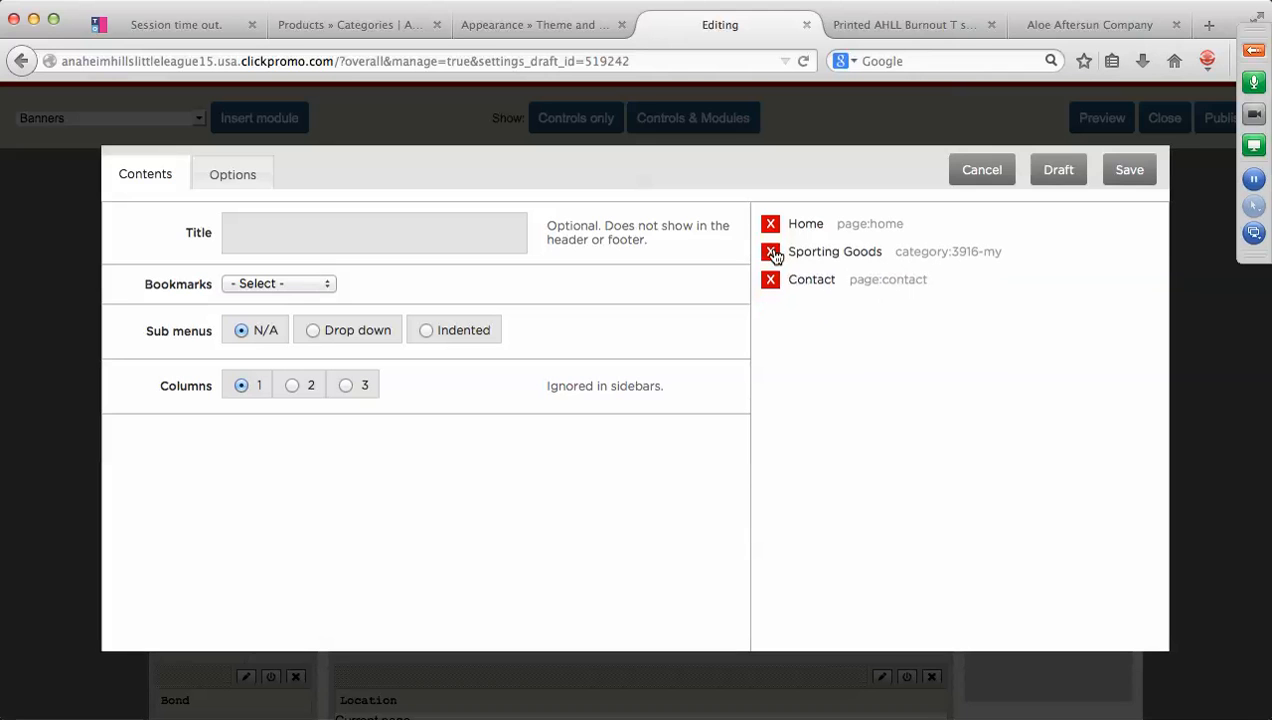
Add the Apparel/Uniforms and AHLL Drinkware product categories as header tab bookmarks.
click(330, 285)
click(287, 315)
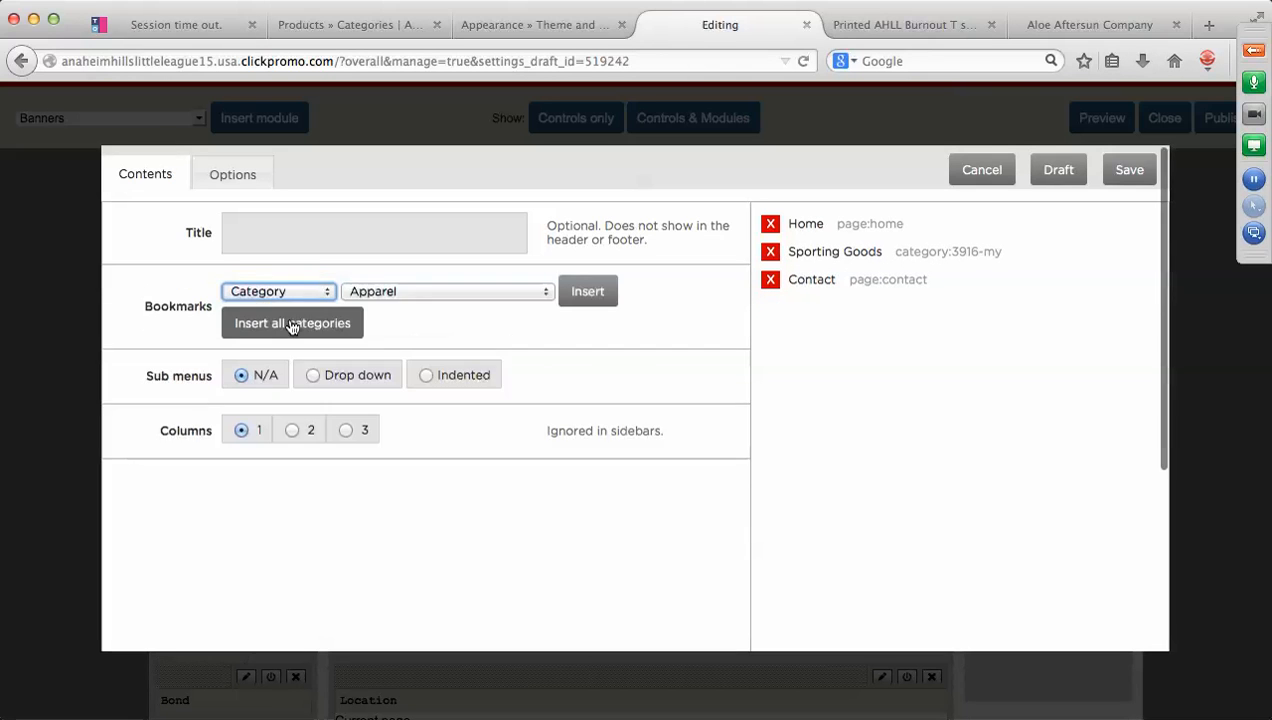
click(547, 295)
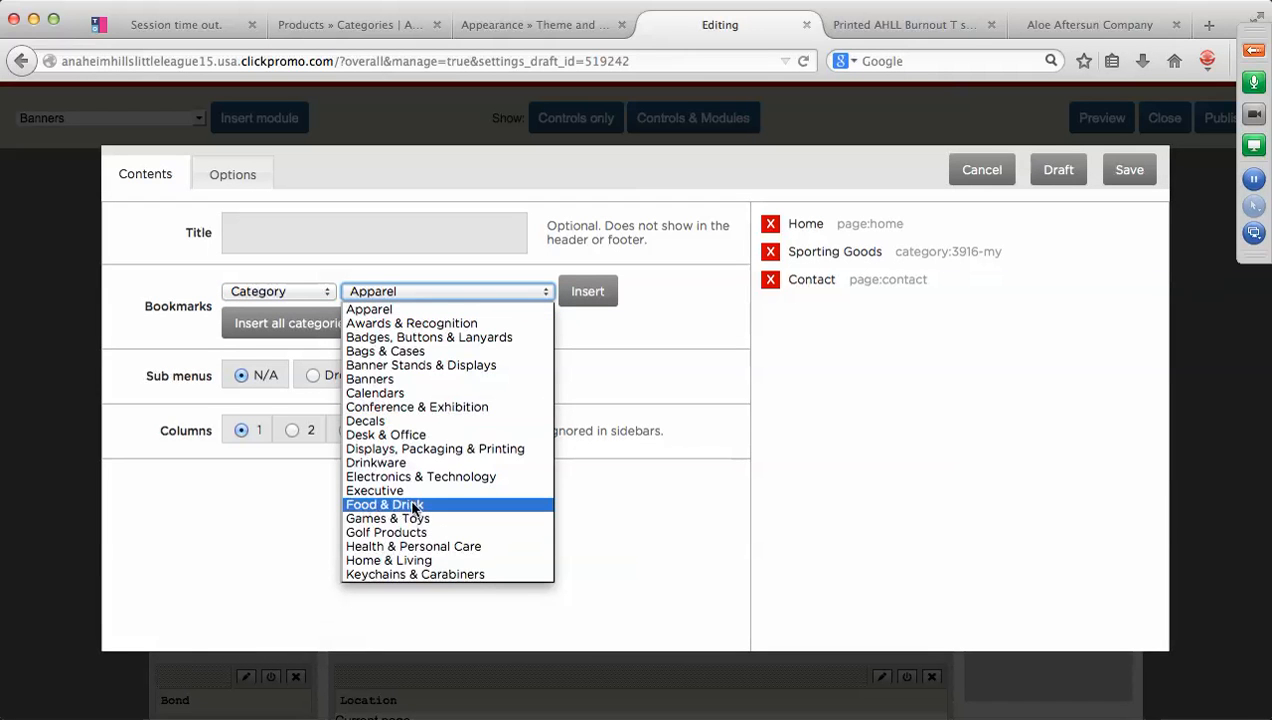
scroll(413, 508, down, 5)
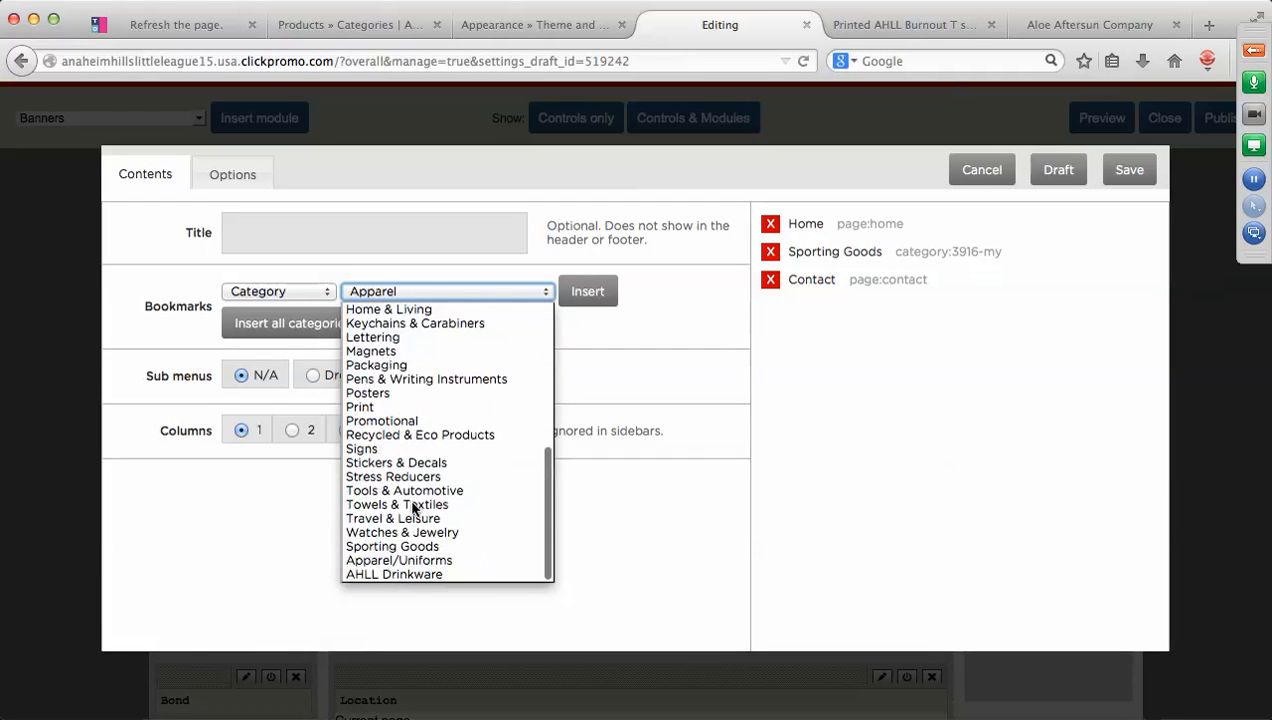
click(408, 562)
click(588, 291)
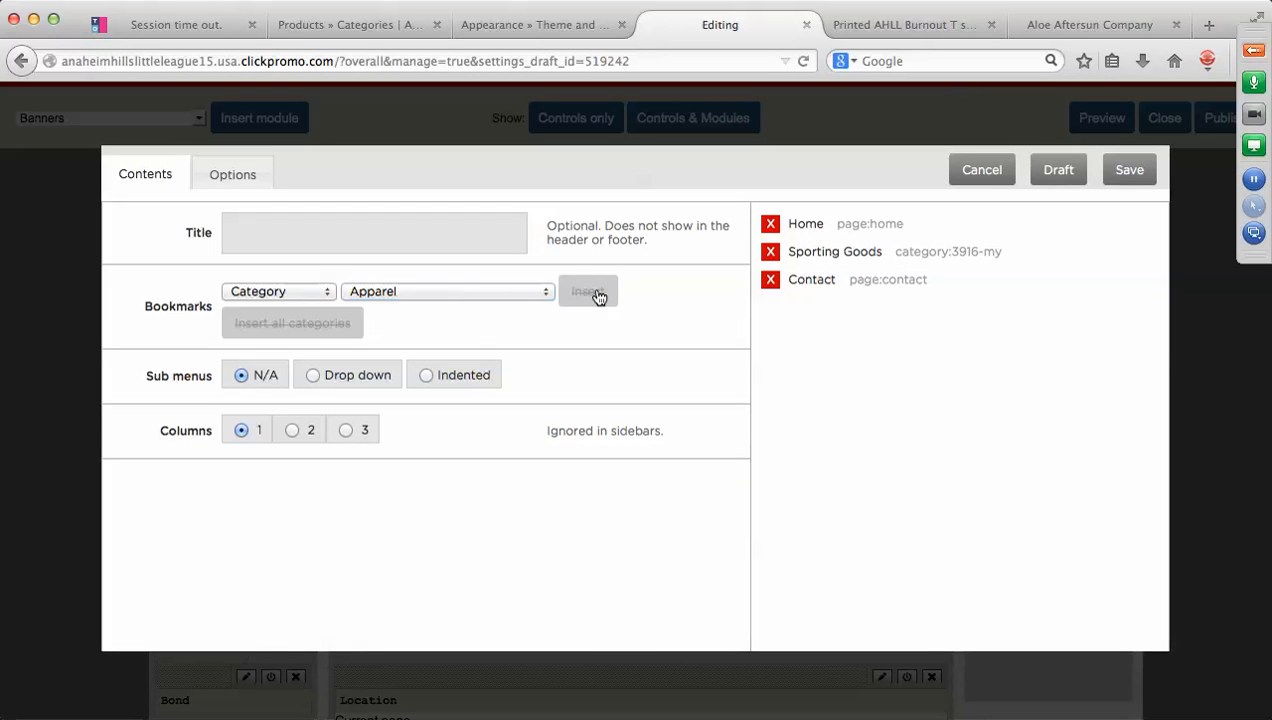
click(546, 293)
scroll(455, 505, down, 6)
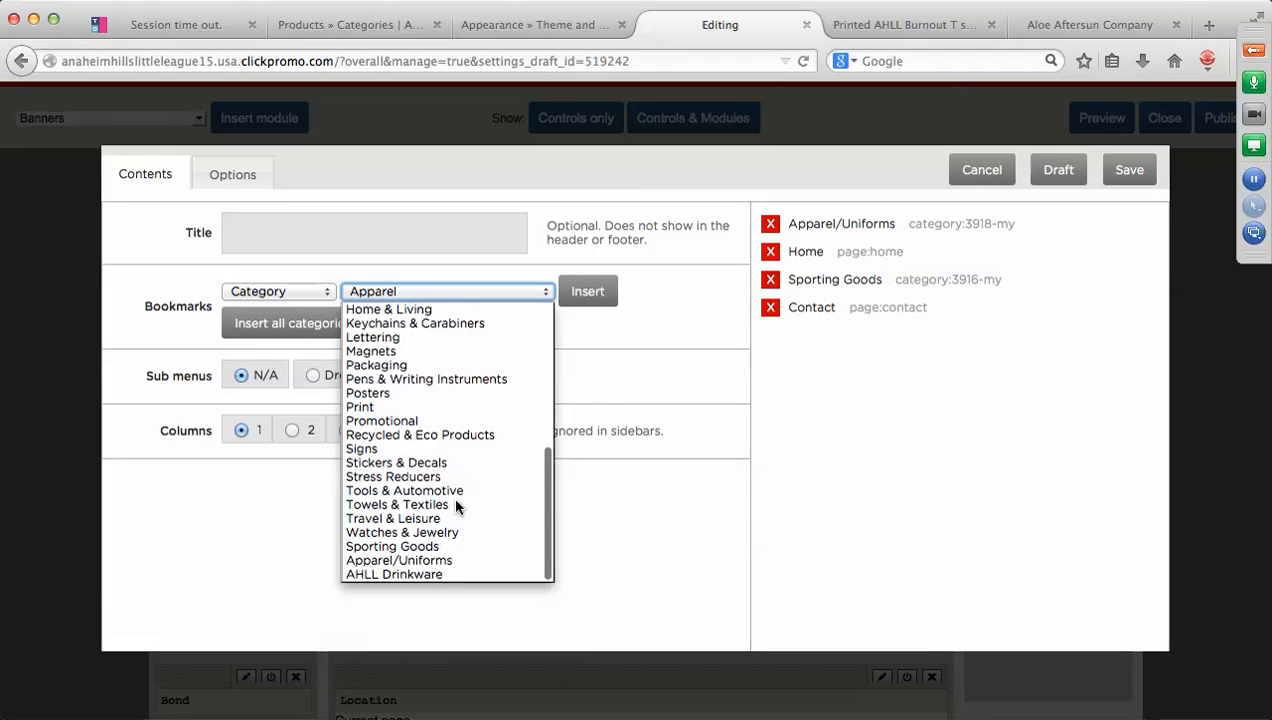
click(424, 576)
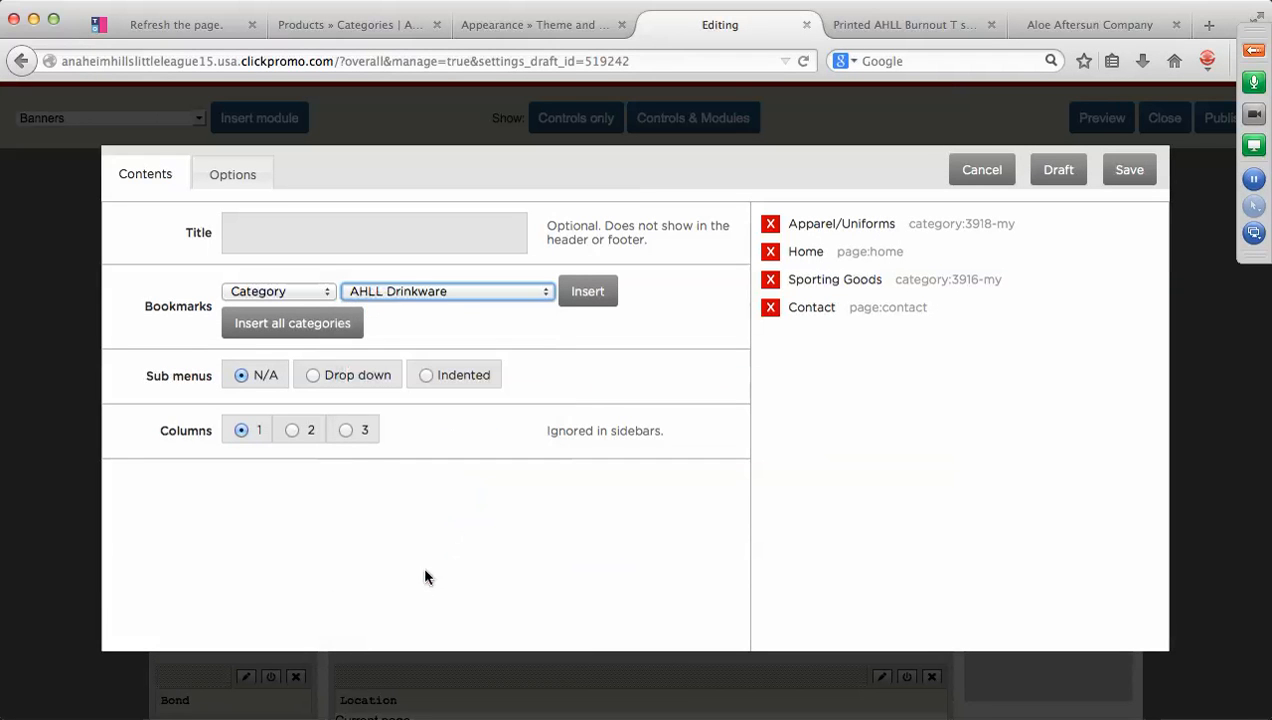
click(588, 293)
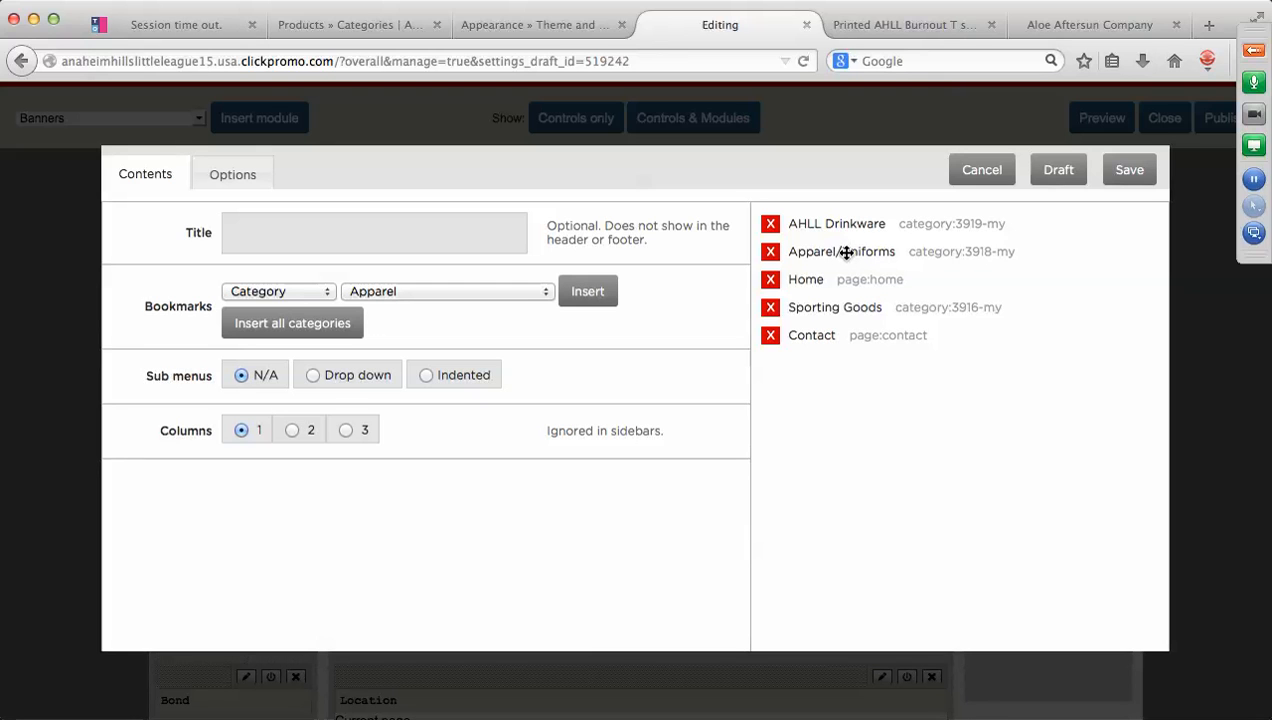
Order the tabs Home, AHLL Drinkware, Apparel/Uniforms, then save the header tabs.
drag(846, 253, 846, 280)
drag(843, 225, 840, 254)
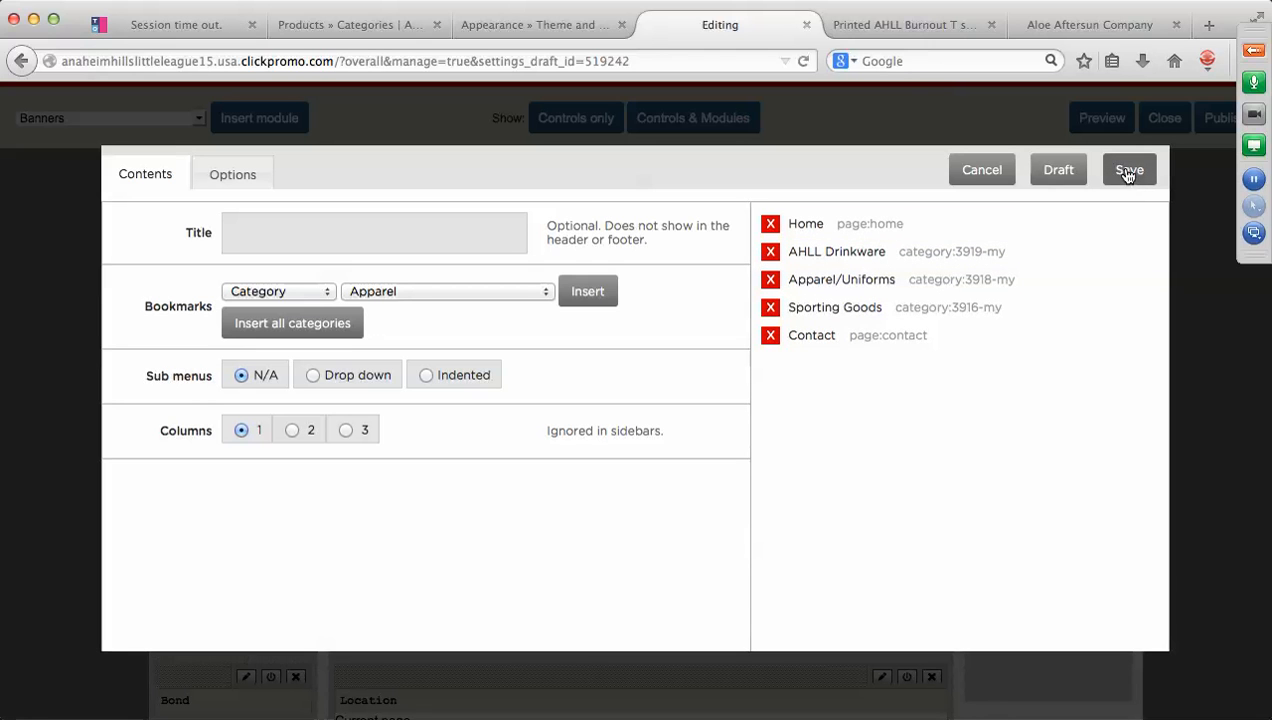
click(1127, 172)
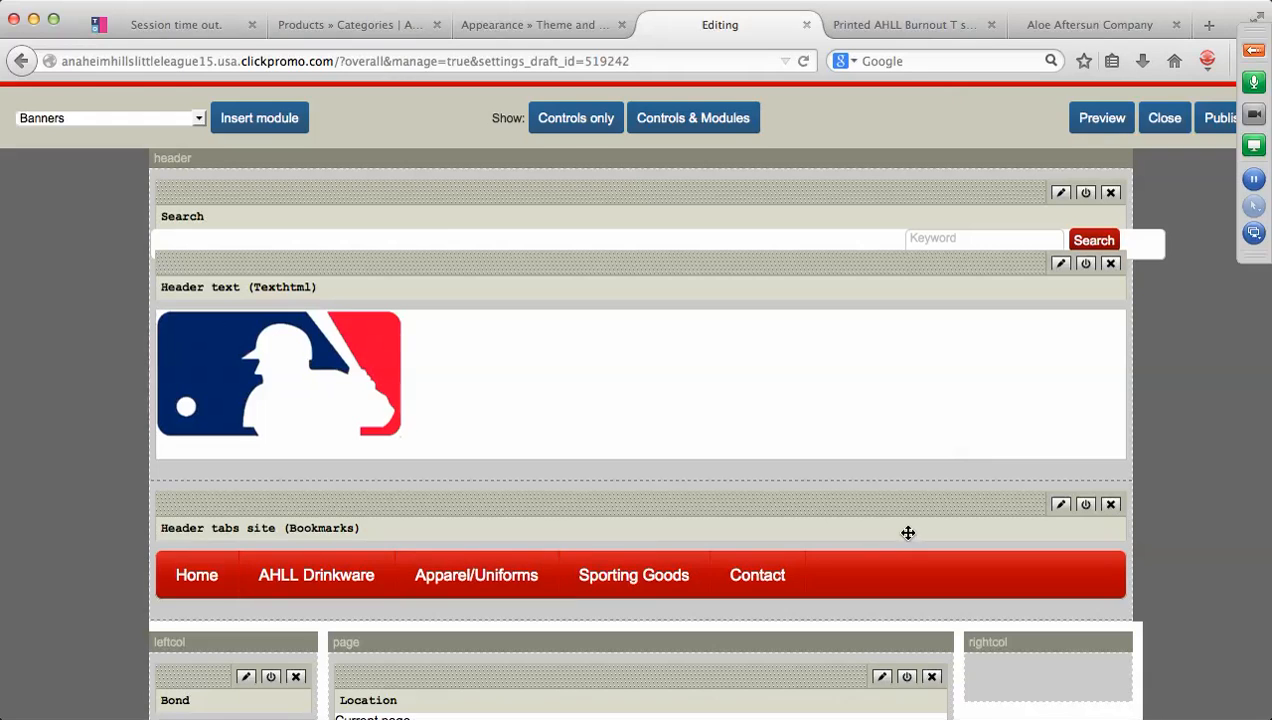
scroll(908, 533, down, 5)
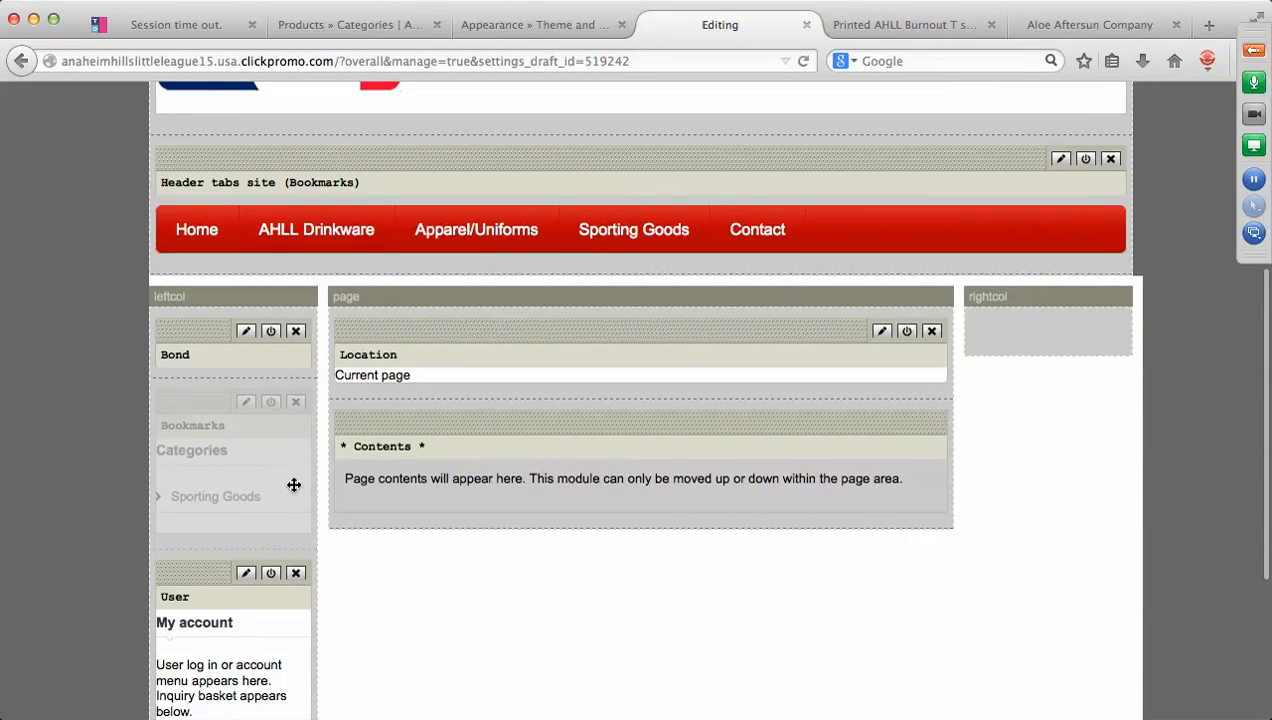
scroll(888, 594, up, 5)
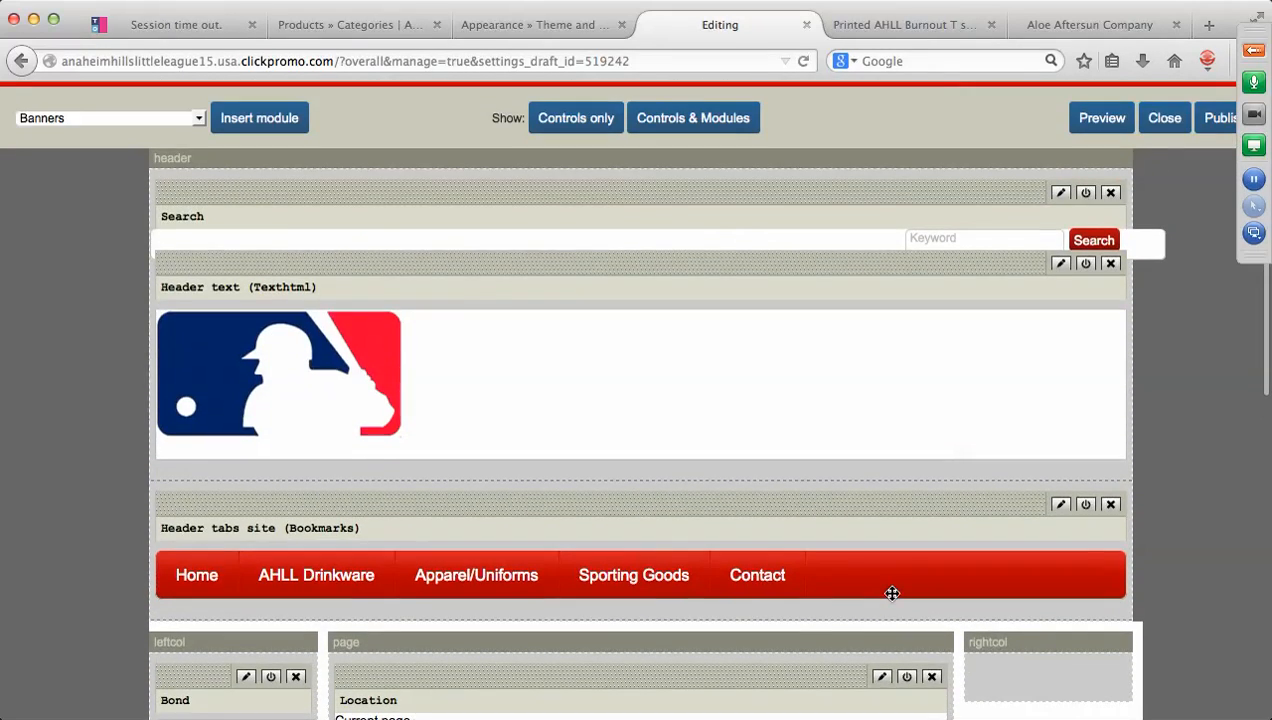
Publish the layout changes and open the live storefront in a new tab.
click(1218, 120)
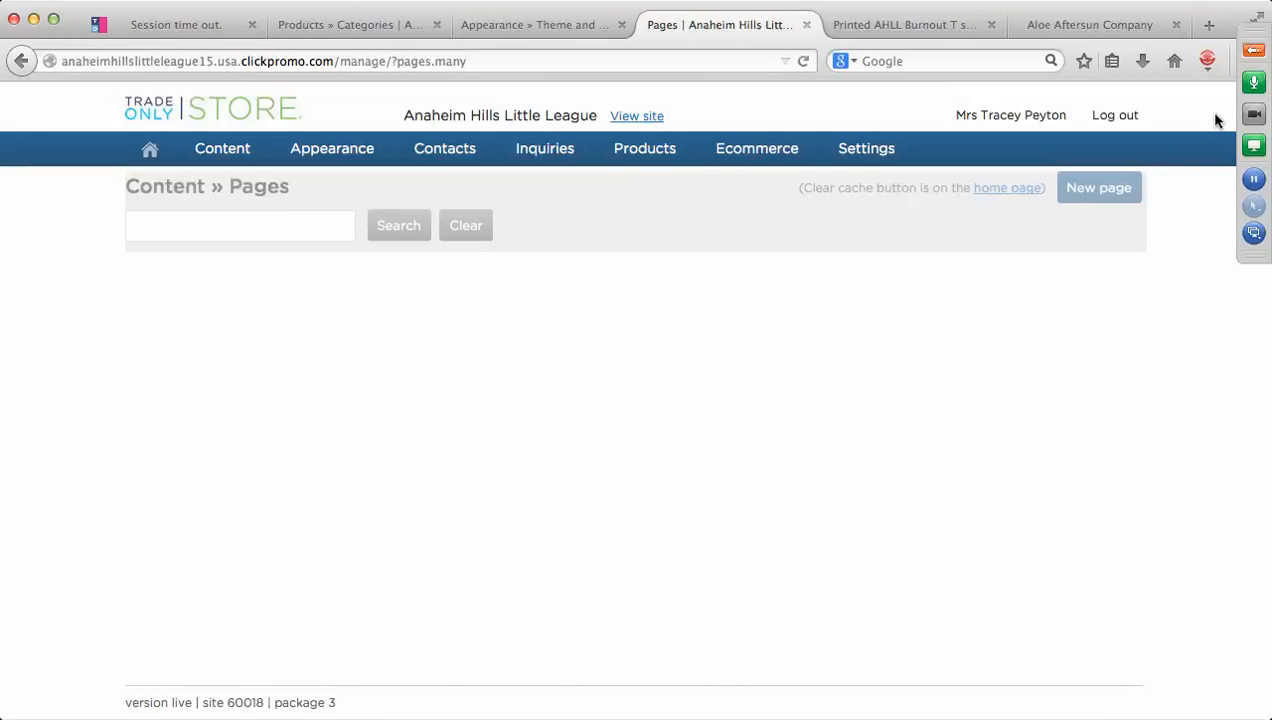
click(645, 117)
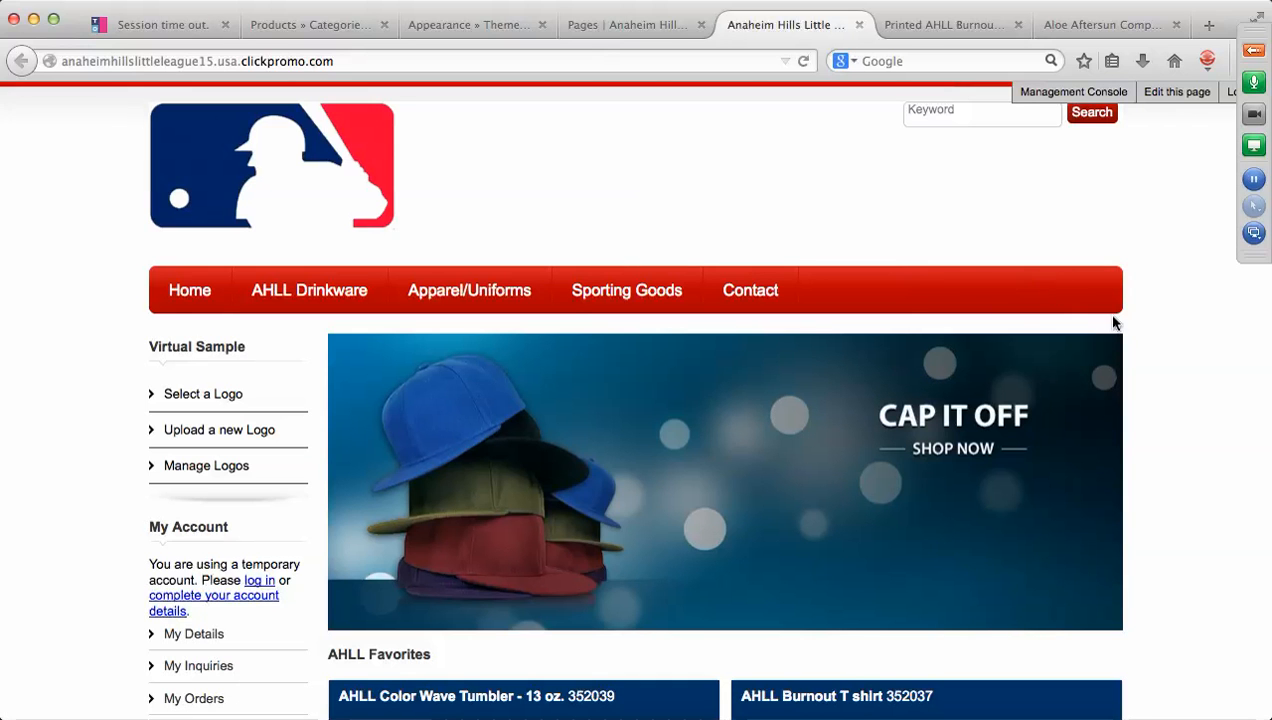
scroll(1186, 354, down, 1)
scroll(1190, 354, down, 2)
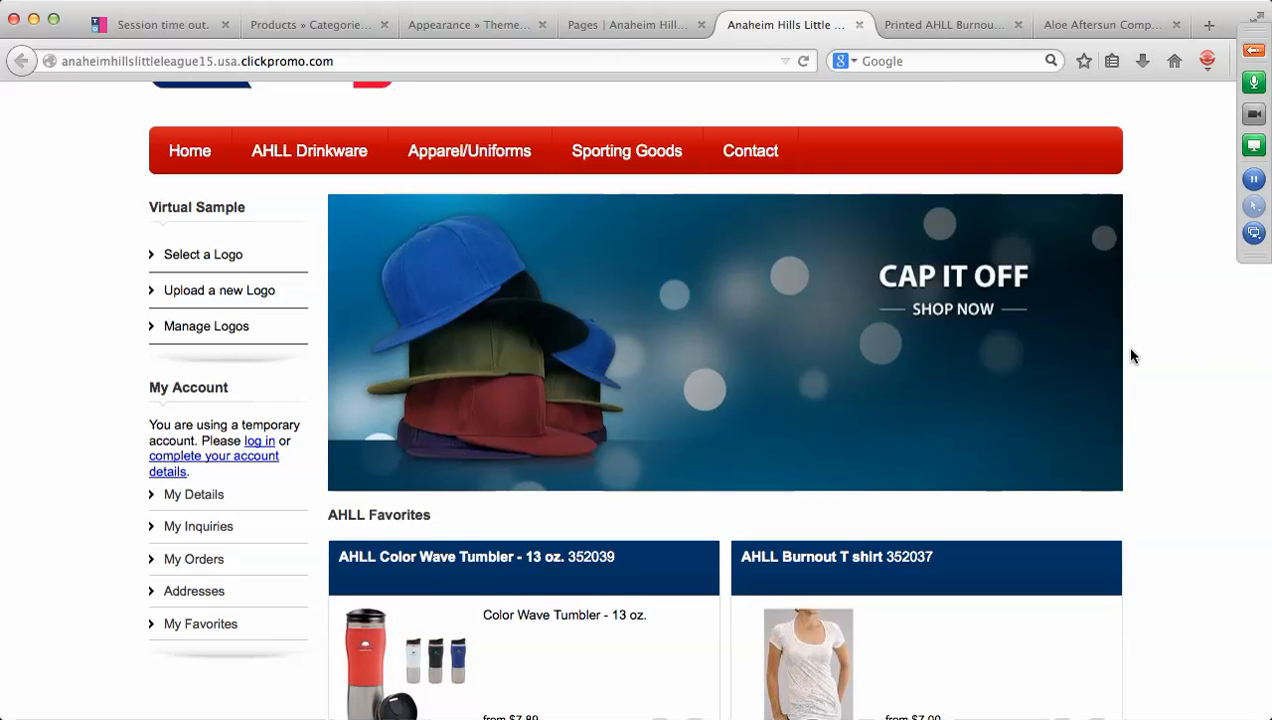
scroll(1155, 352, down, 2)
scroll(1155, 352, down, 1)
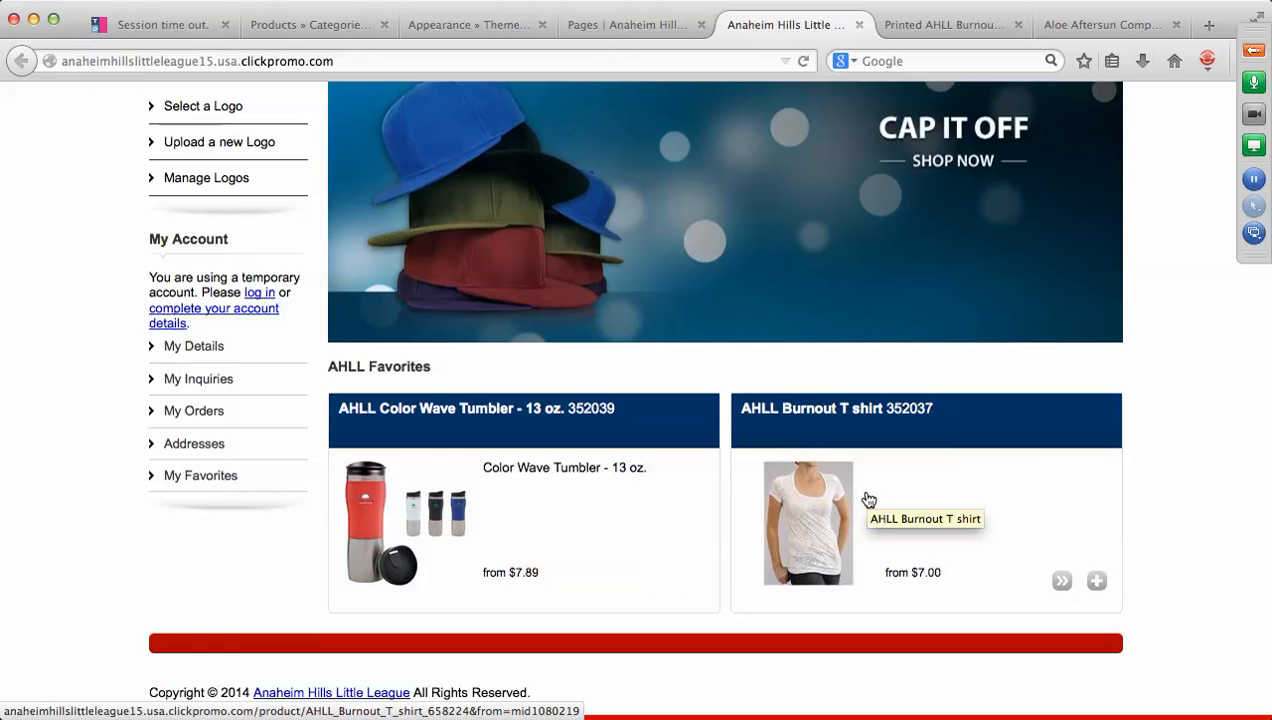
scroll(809, 494, up, 5)
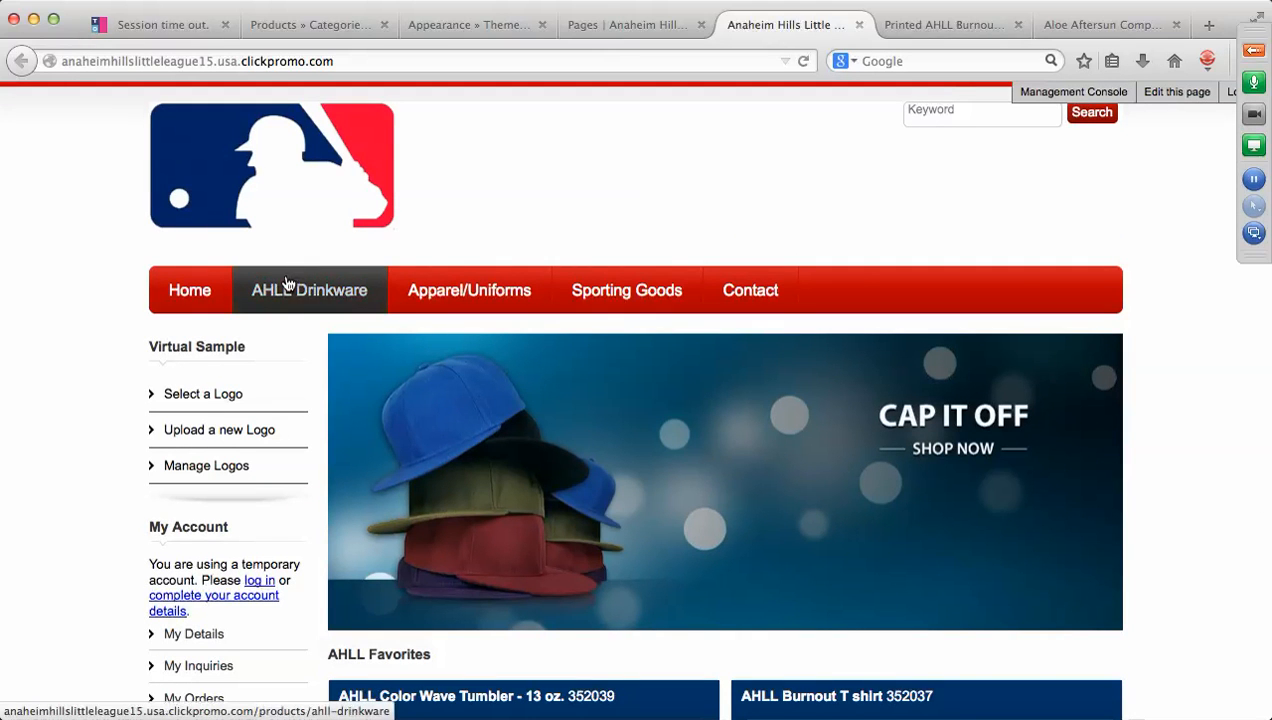
click(307, 296)
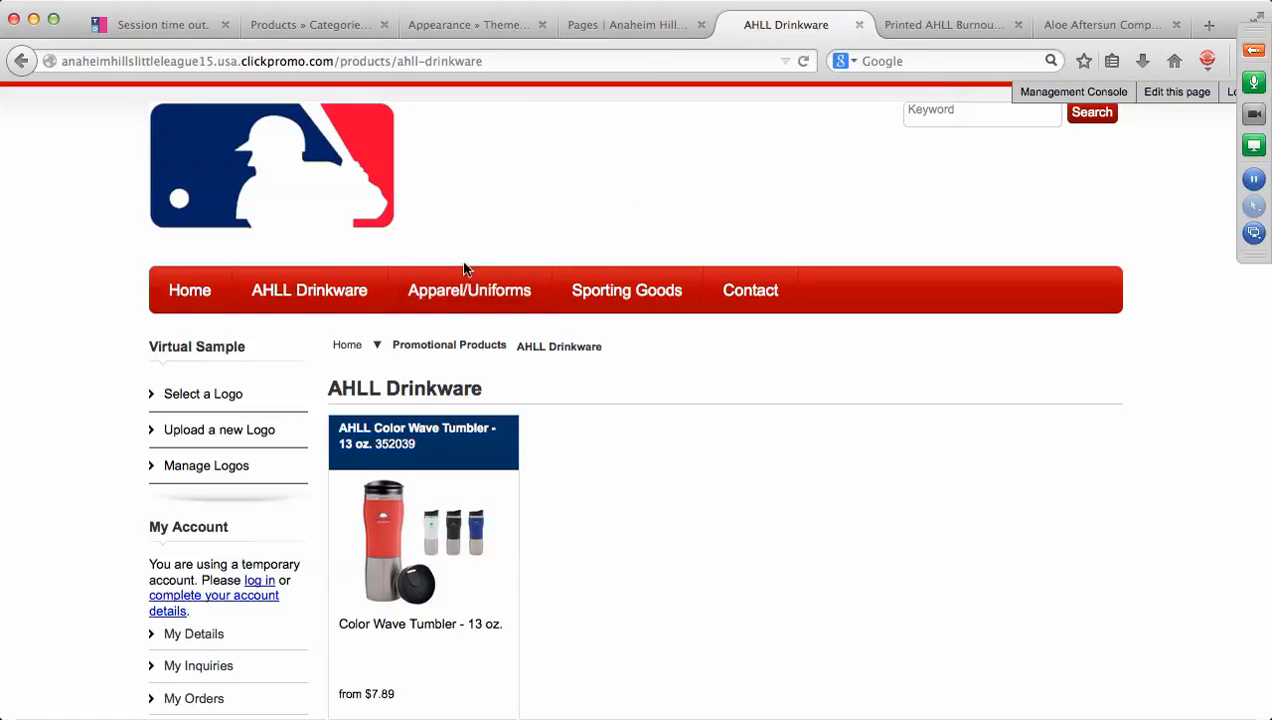
click(462, 291)
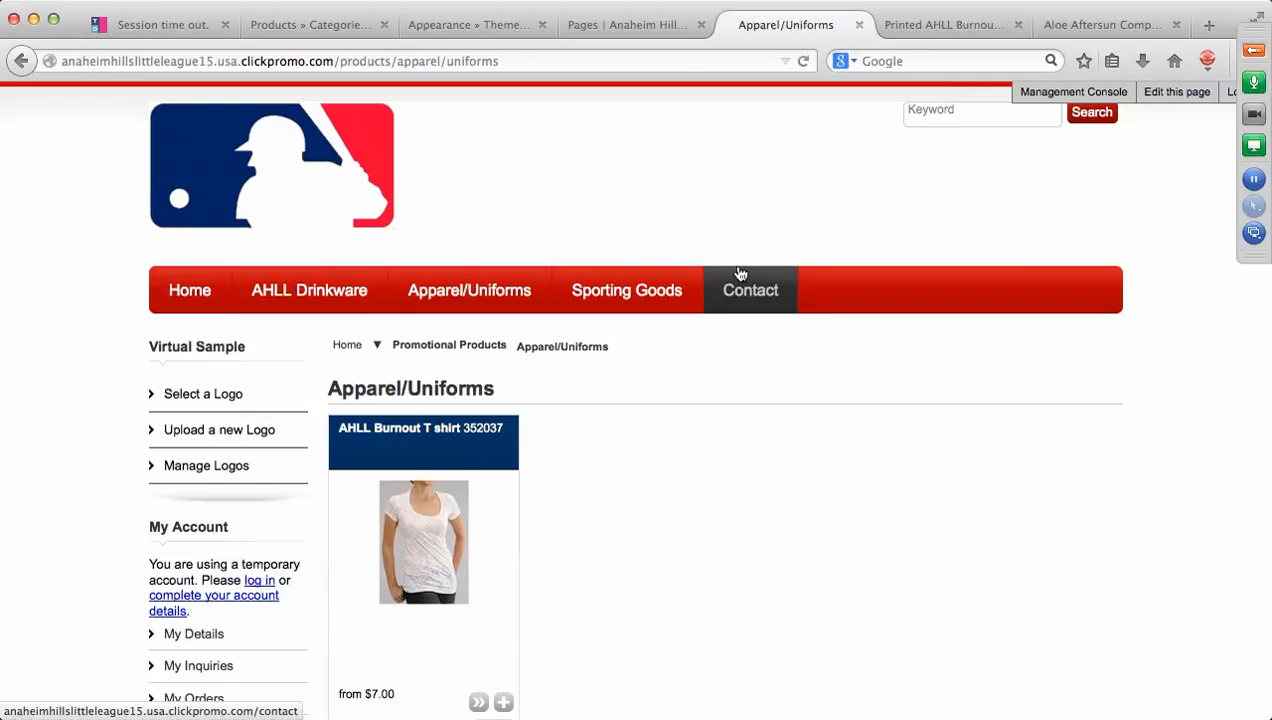
click(183, 302)
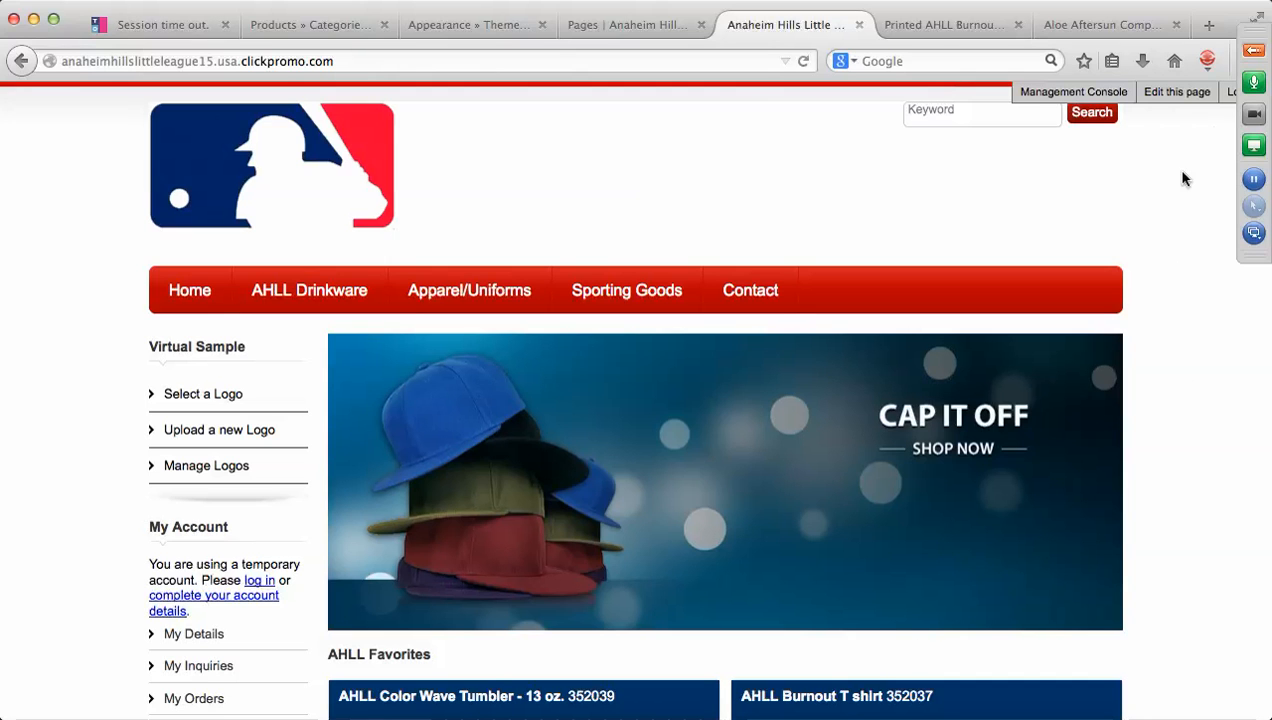
End the 'Company Stores Part 2' webinar for everyone and bring up the recording controls.
click(1256, 52)
click(957, 12)
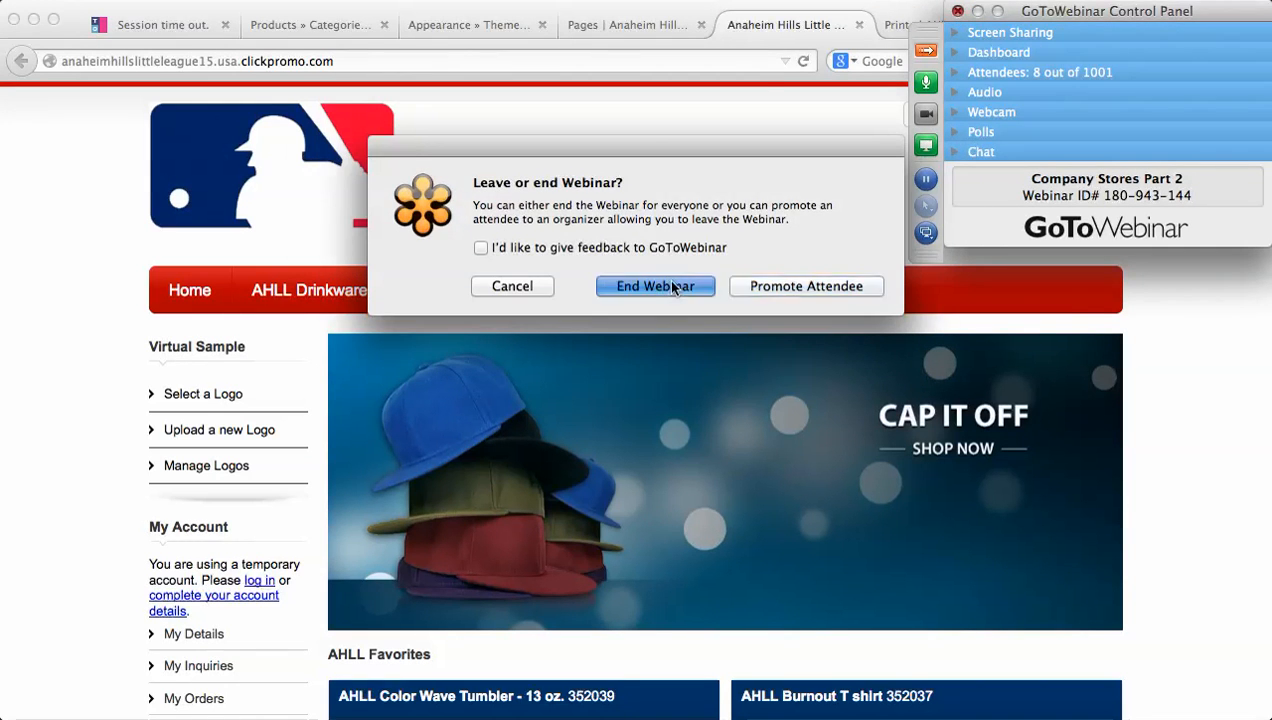
click(655, 286)
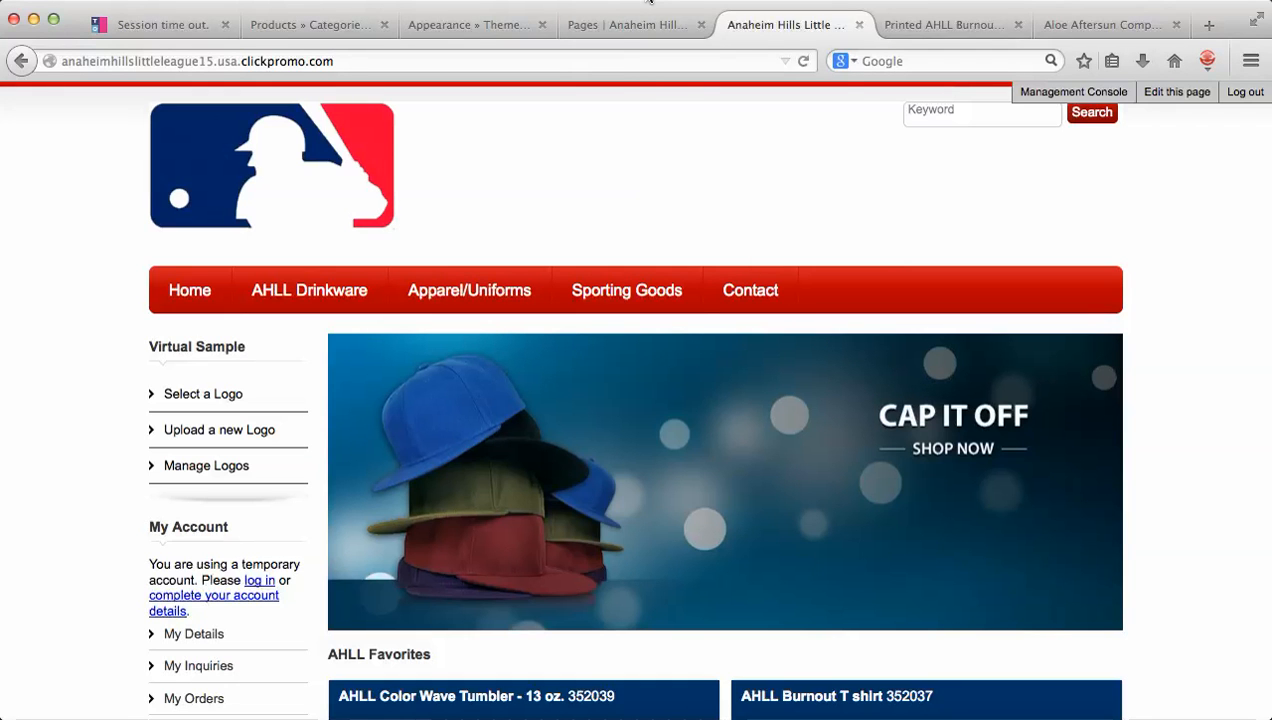
click(648, 0)
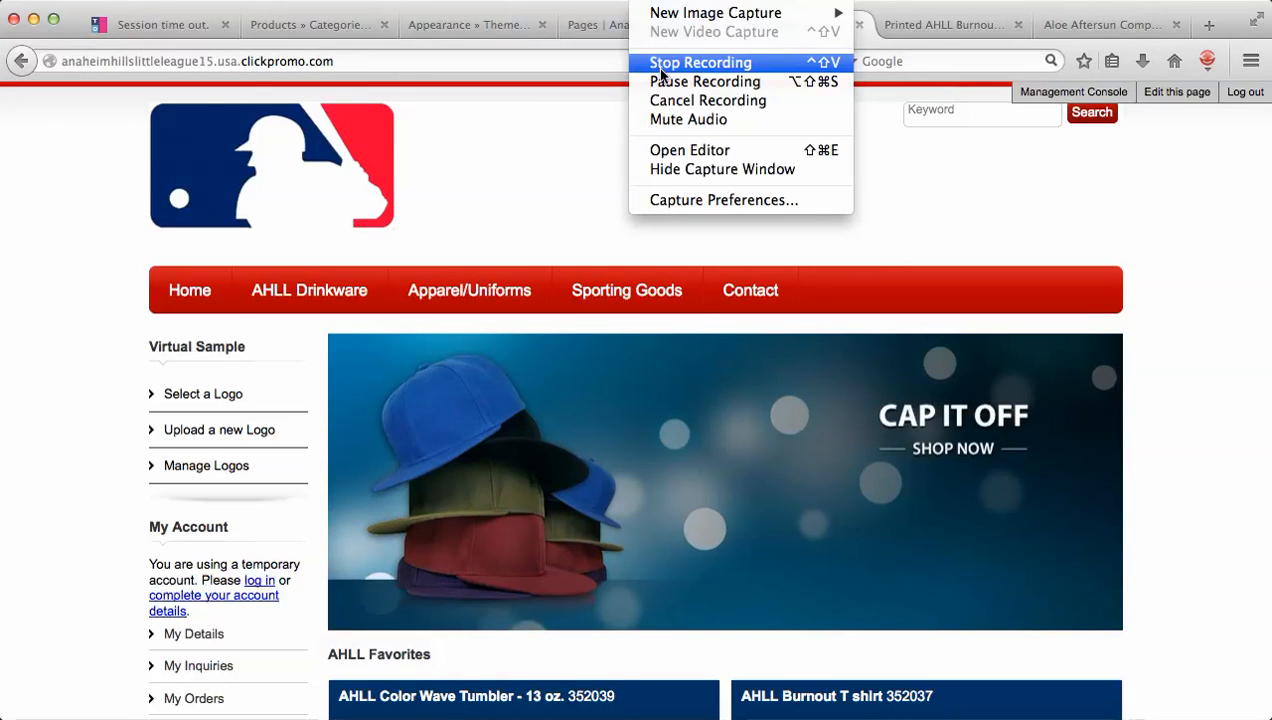